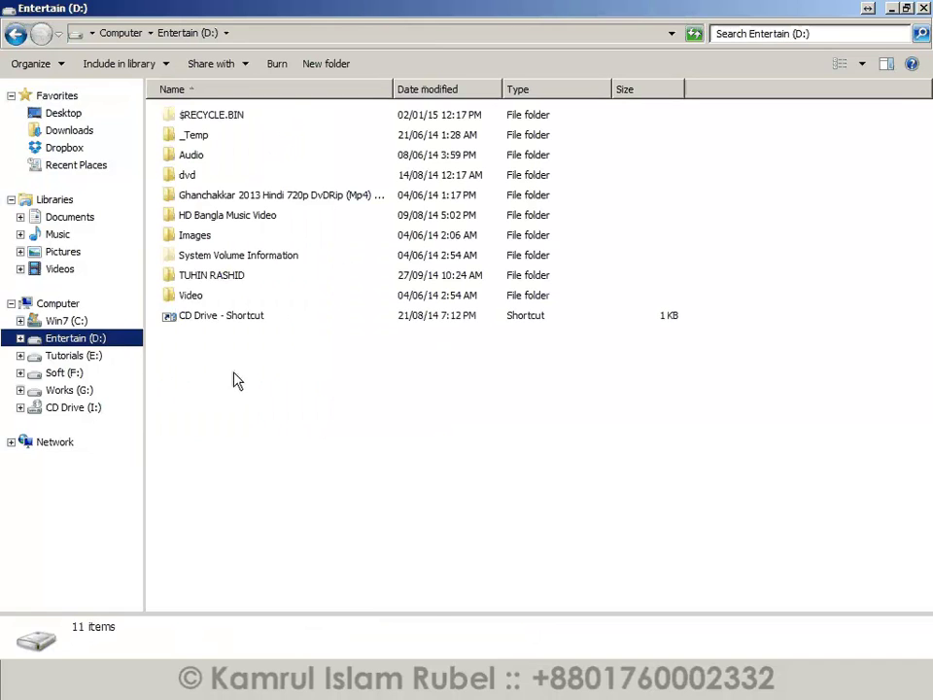
# Paste WebText1.zip into the Entertain (D:) drive and extract it to D:\WebText1.
pyautogui.rightClick(421, 379)
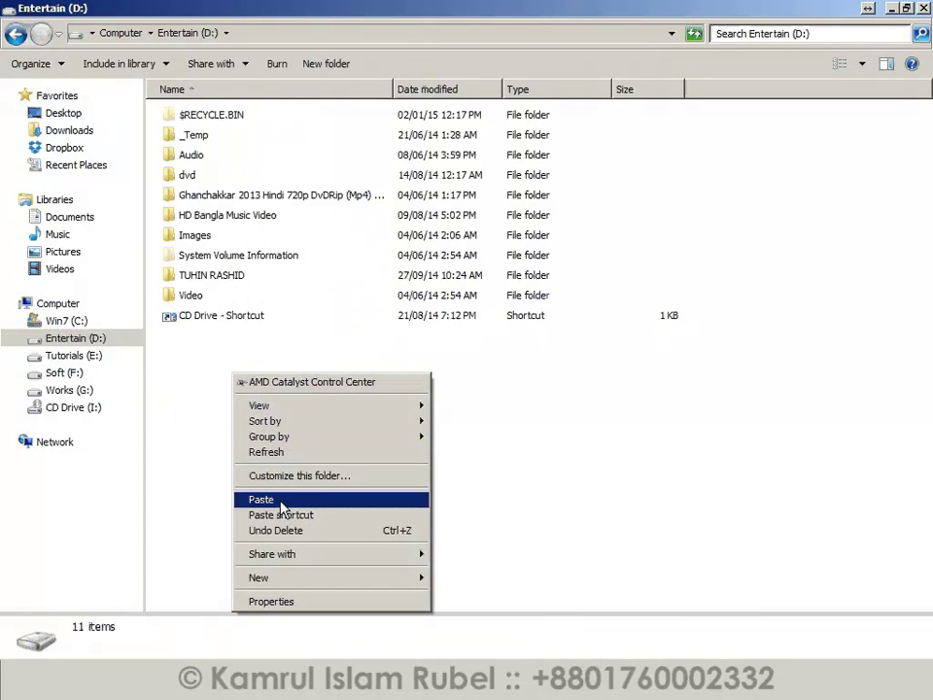
pyautogui.click(447, 500)
pyautogui.rightClick(216, 339)
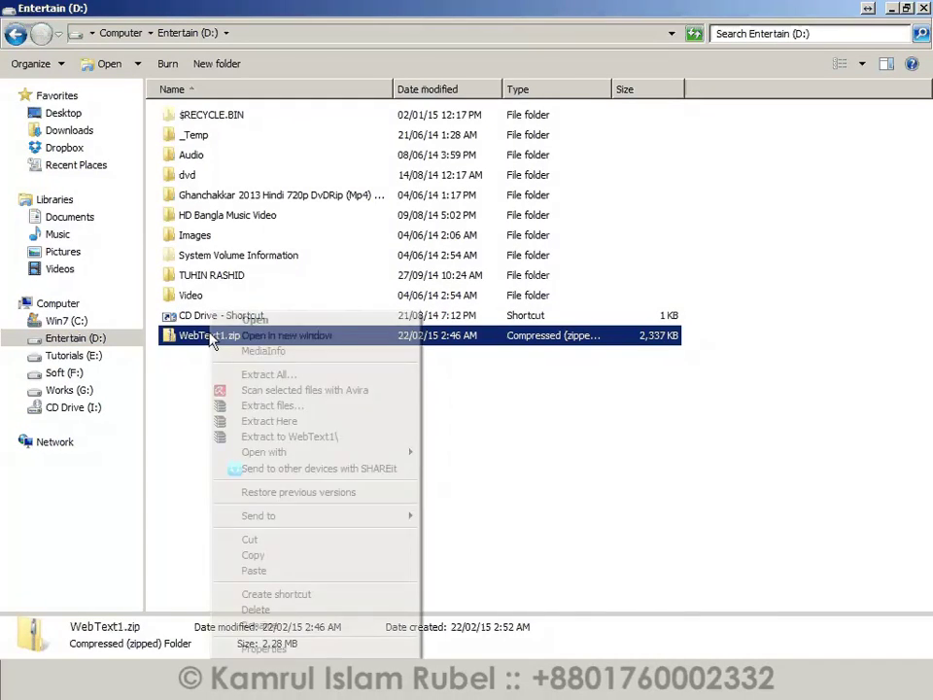
pyautogui.click(270, 378)
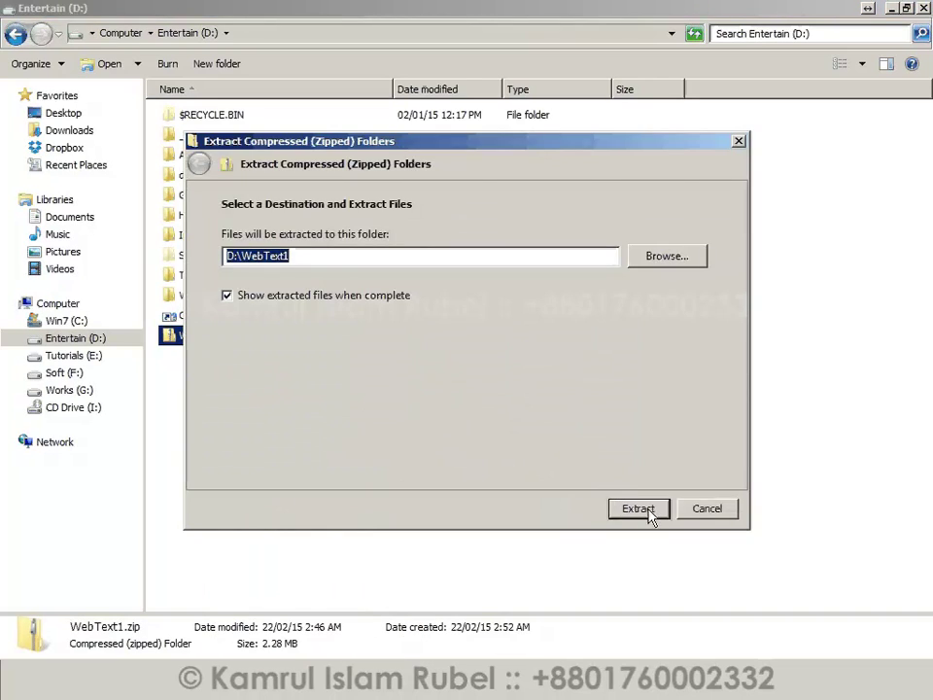
pyautogui.click(649, 512)
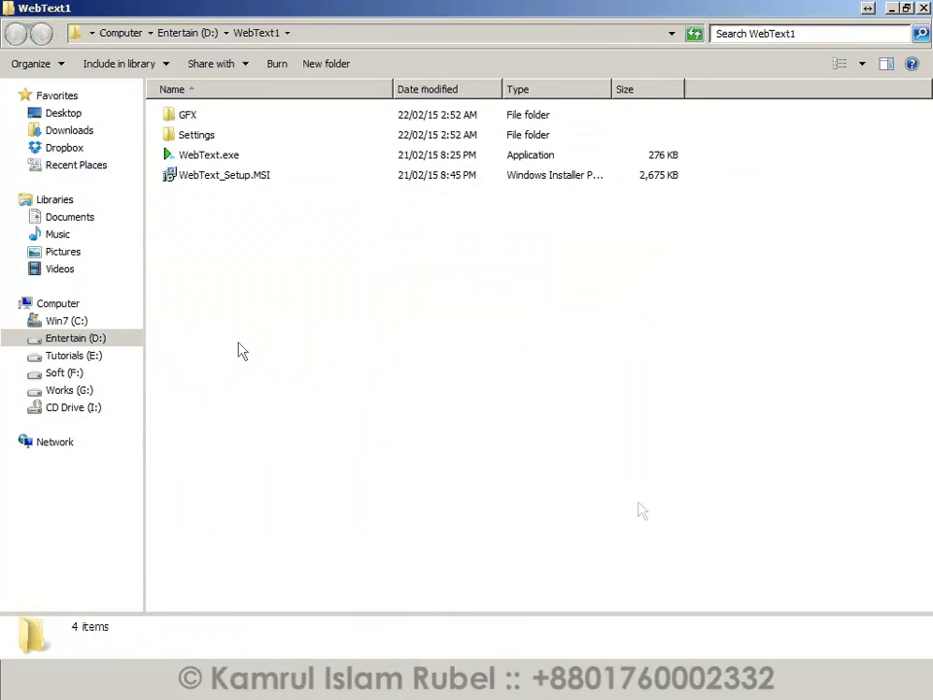
# Run WebText_Setup.MSI and complete the WebText installation wizard.
pyautogui.click(216, 178)
pyautogui.doubleClick(214, 185)
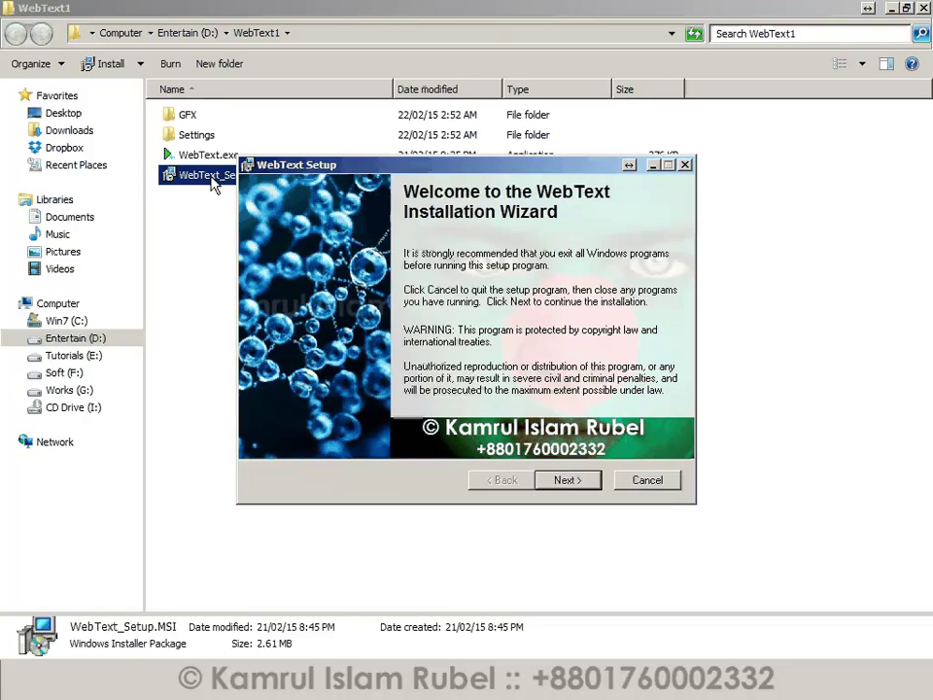
pyautogui.click(562, 480)
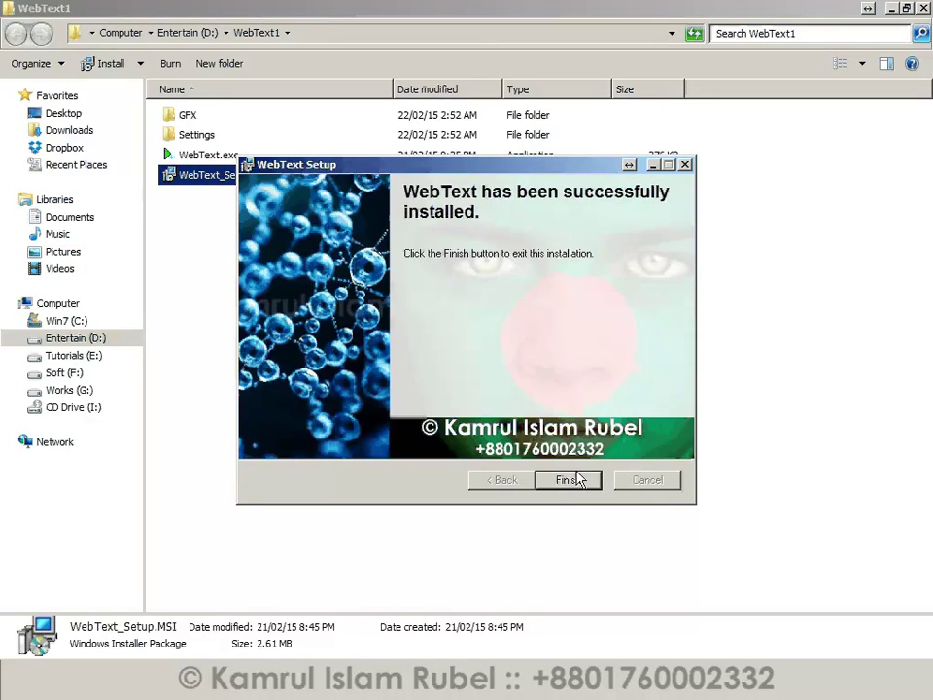
pyautogui.click(576, 480)
# Create a desktop shortcut for WebText.exe and close the WebText1 folder window.
pyautogui.click(271, 216)
pyautogui.click(225, 158)
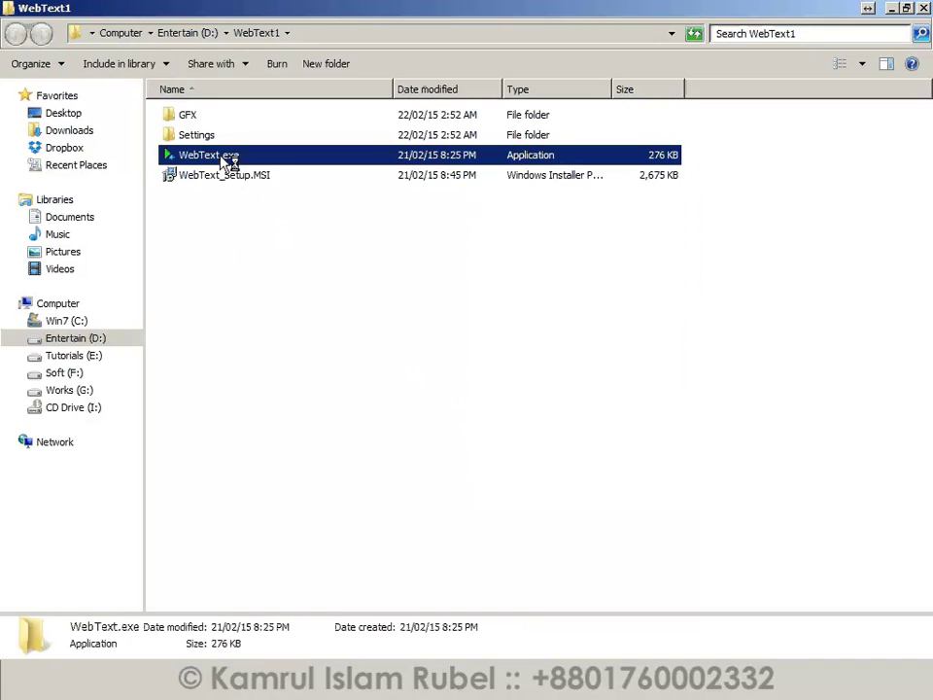
pyautogui.rightClick(223, 160)
pyautogui.moveTo(321, 385)
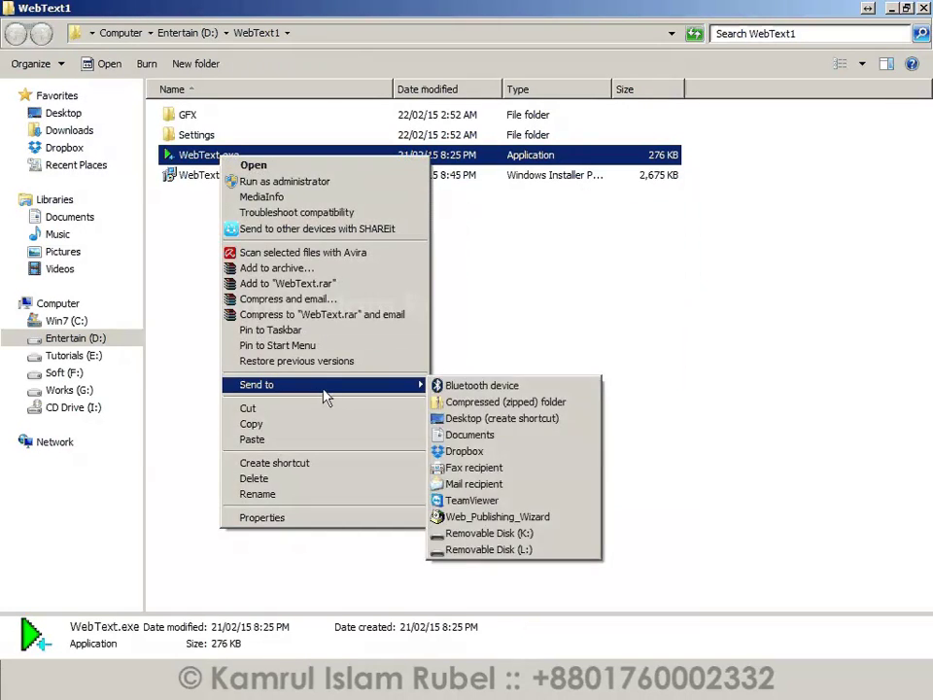
pyautogui.click(464, 419)
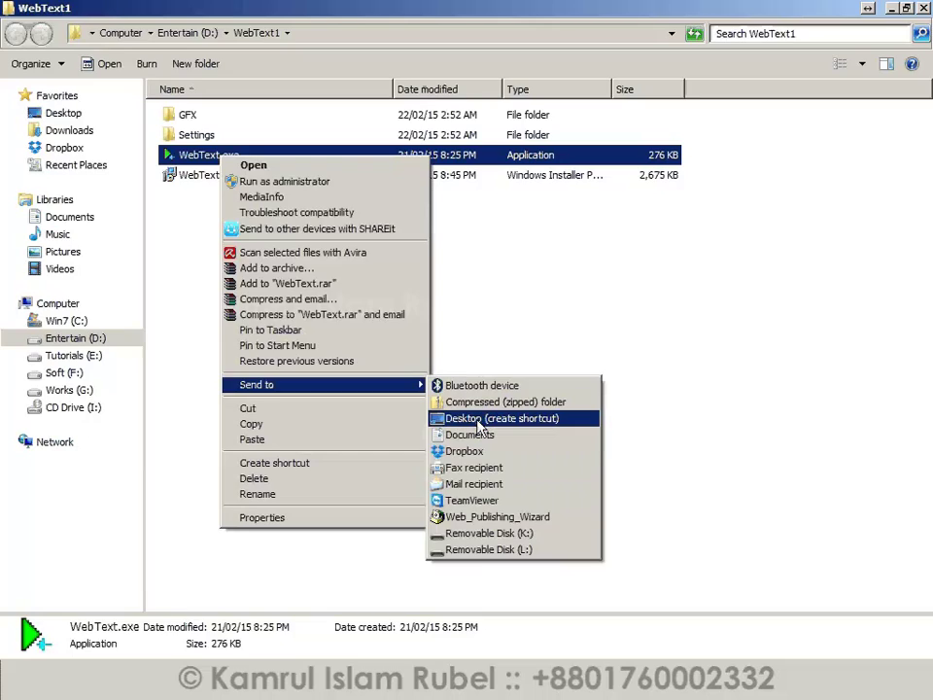
pyautogui.click(479, 419)
pyautogui.click(922, 8)
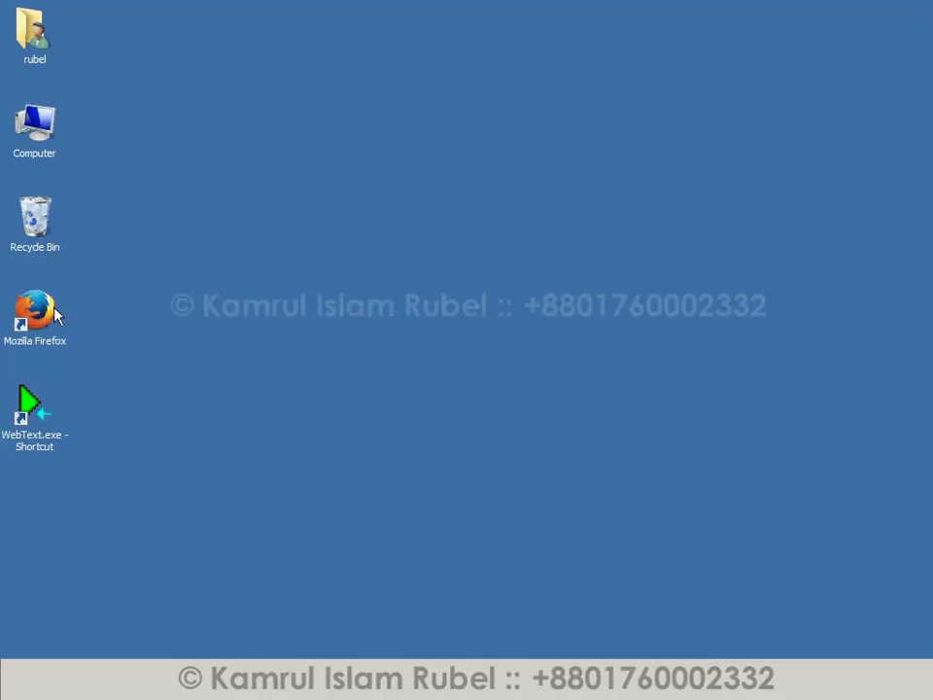
# Launch WebText from its desktop shortcut to check that it starts, and close it again.
pyautogui.click(28, 335)
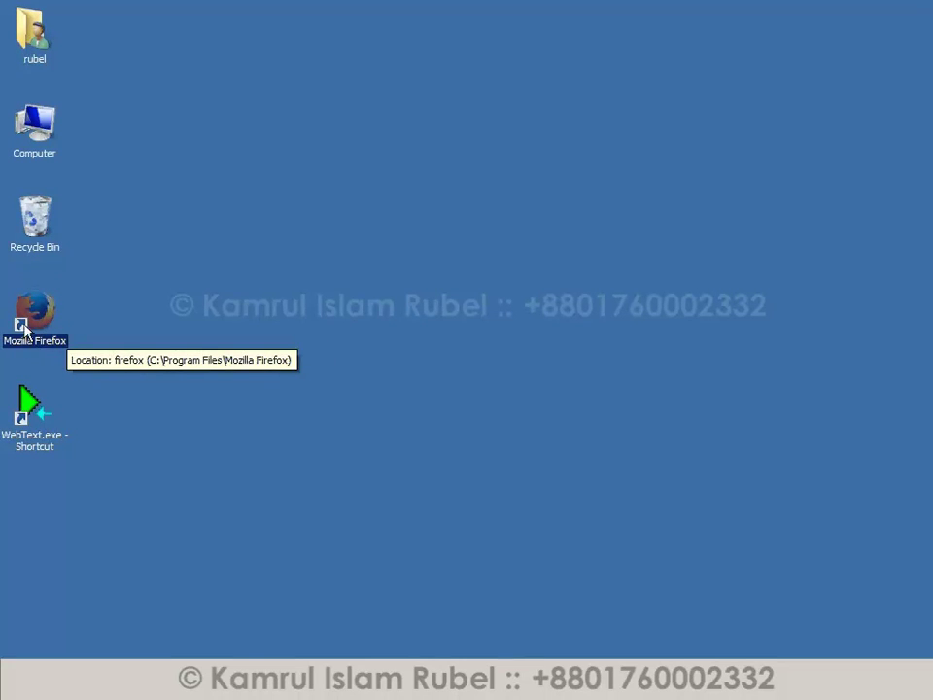
pyautogui.doubleClick(40, 422)
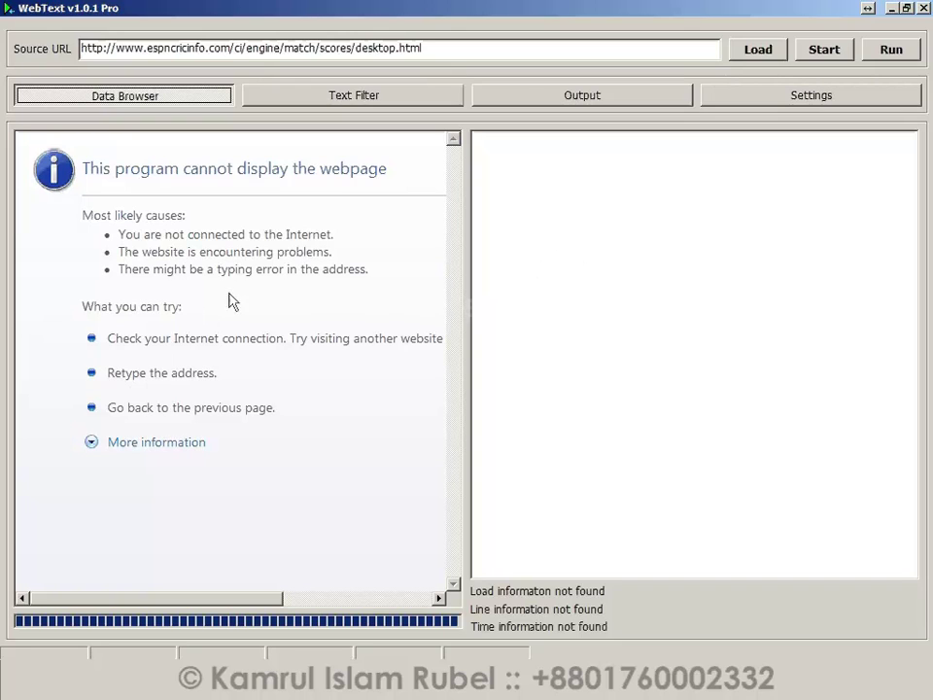
pyautogui.click(923, 9)
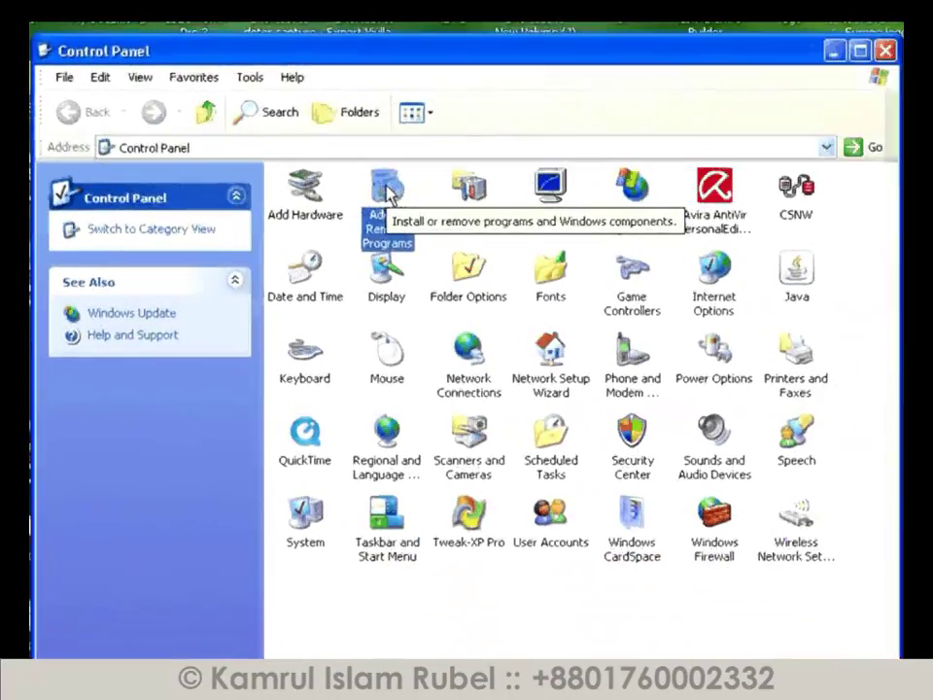
# Open the Windows Components Wizard from Add or Remove Programs in Windows XP and proceed with Internet Explorer enabled.
pyautogui.doubleClick(476, 180)
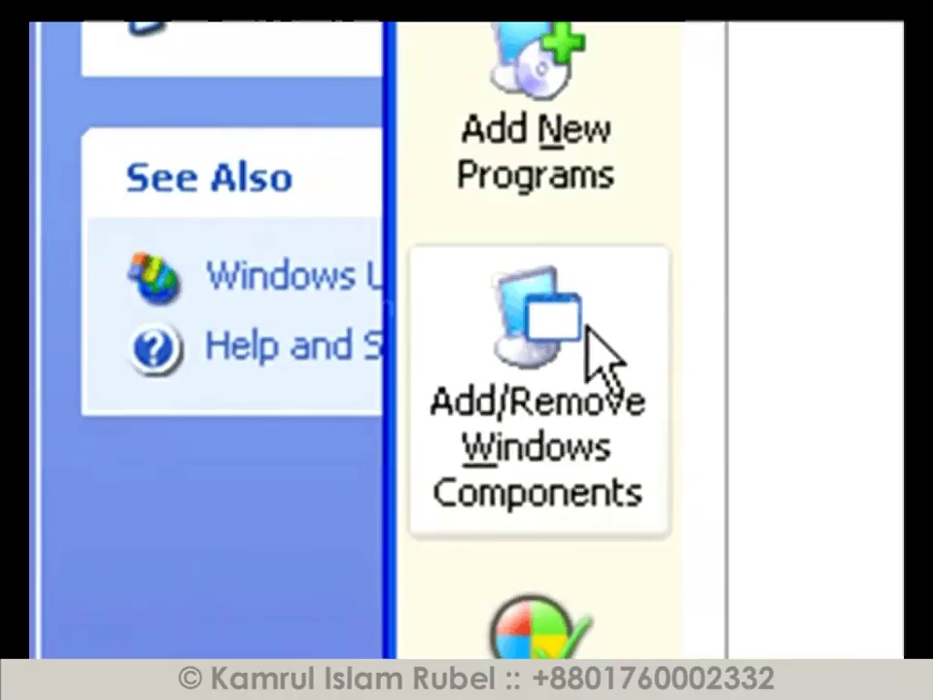
pyautogui.click(589, 335)
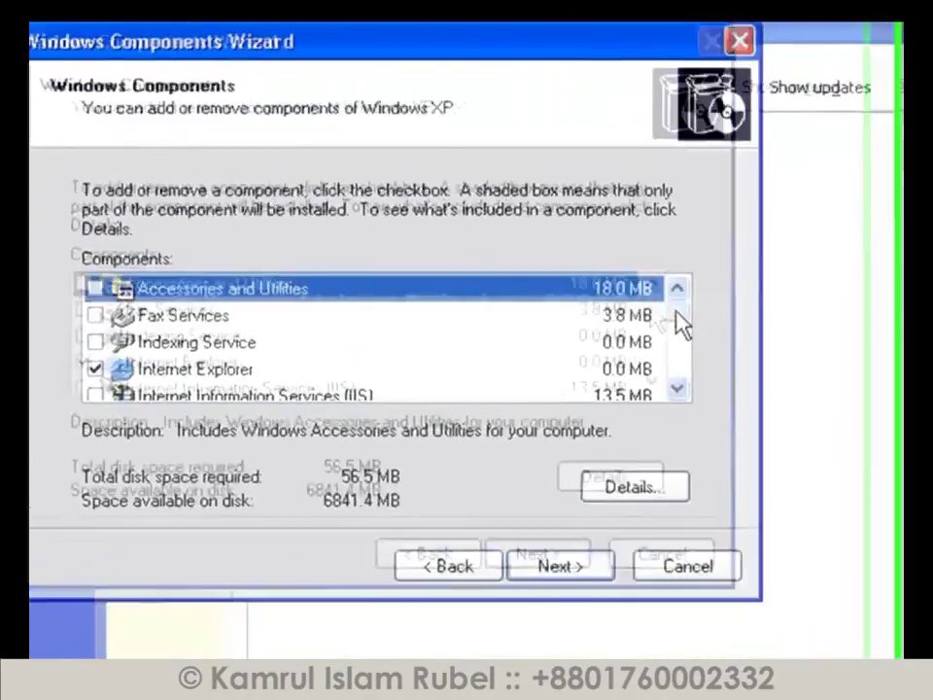
pyautogui.scroll(-1, 579, 300)
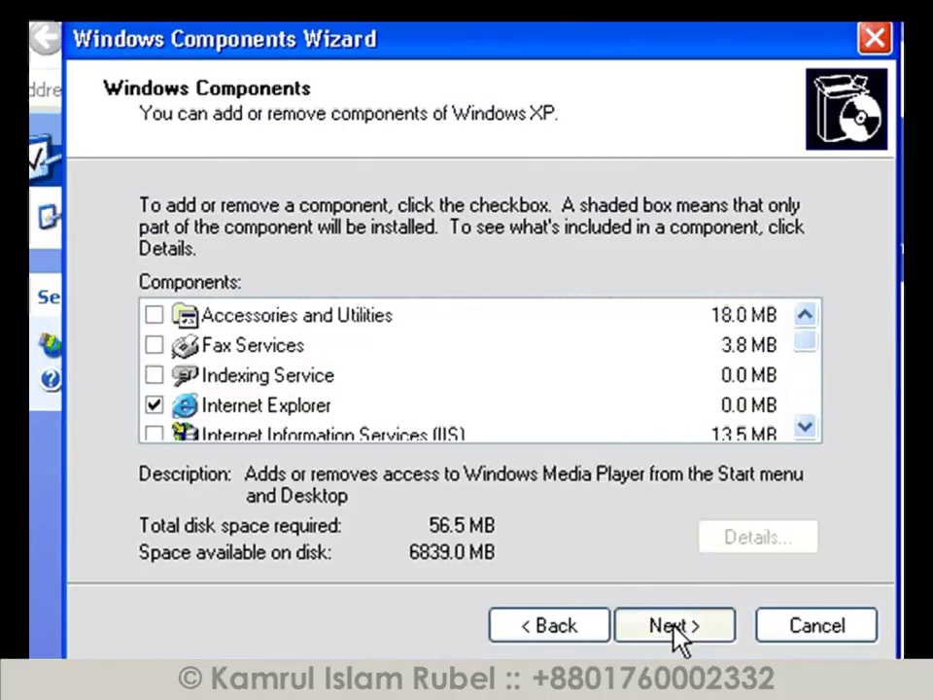
pyautogui.click(675, 626)
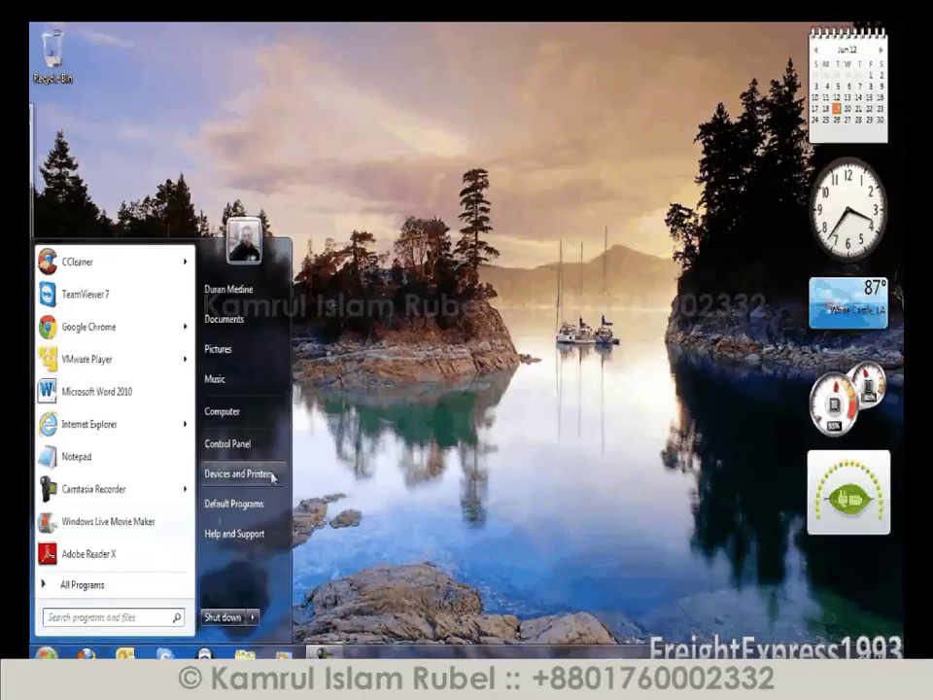
# Open the setting for turning Windows features on or off in the Programs section of the Windows 7 Control Panel.
pyautogui.click(238, 444)
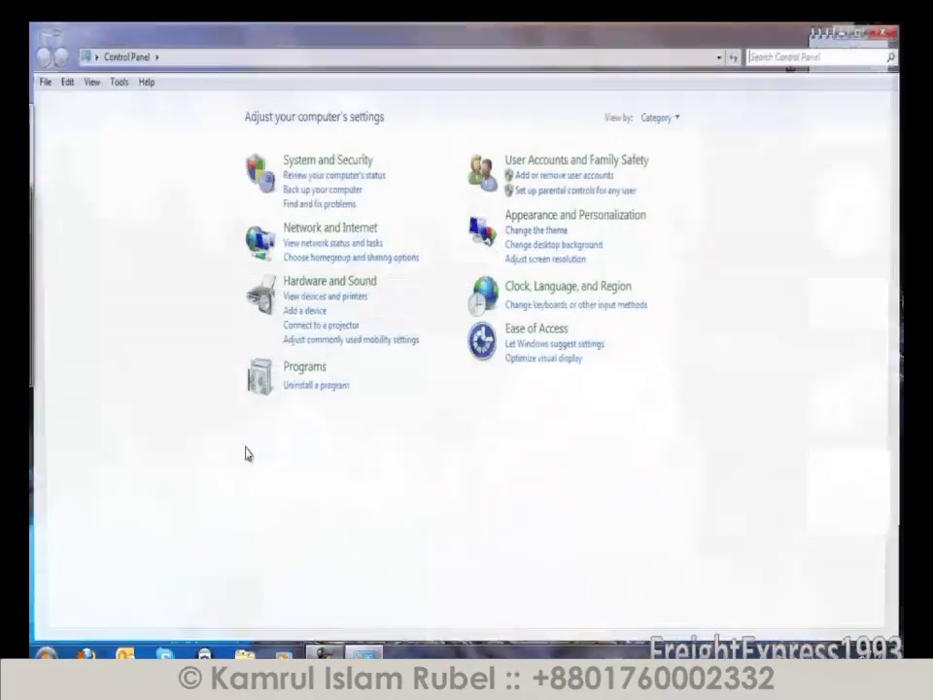
pyautogui.click(320, 368)
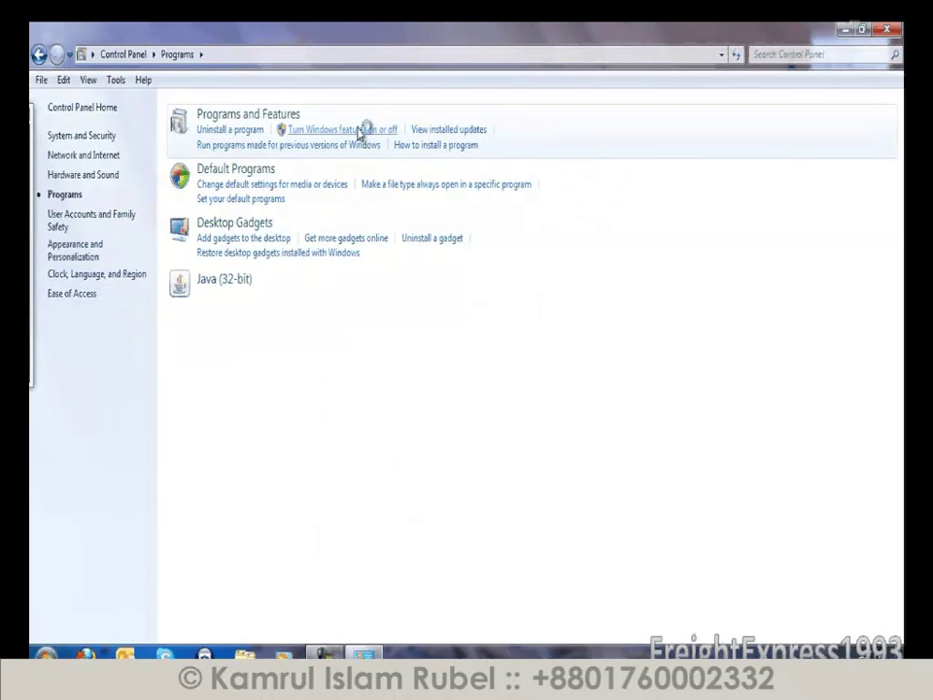
pyautogui.click(358, 131)
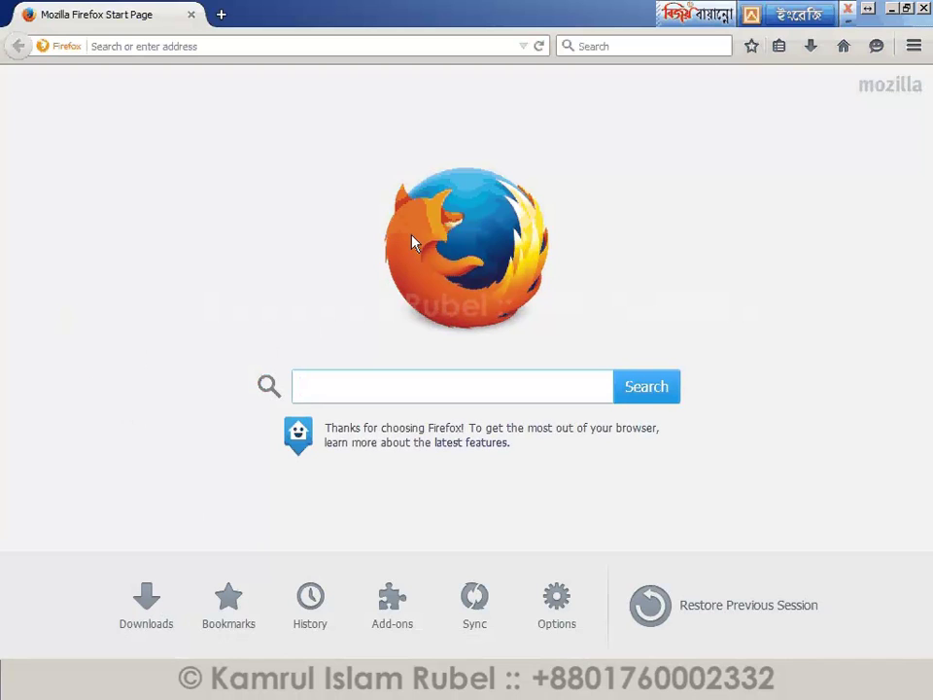
# In Firefox, search the web for "espn live desktop score" and open the ESPN Cricinfo Desktop Cricket Scoreboard result.
pyautogui.write('e desktop score')
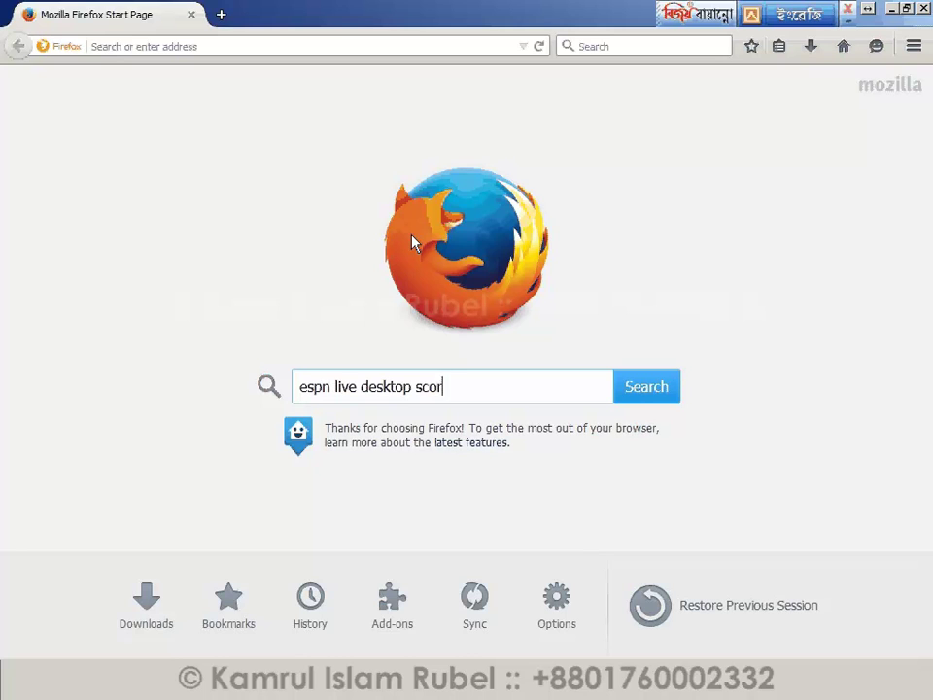
pyautogui.press('Return')
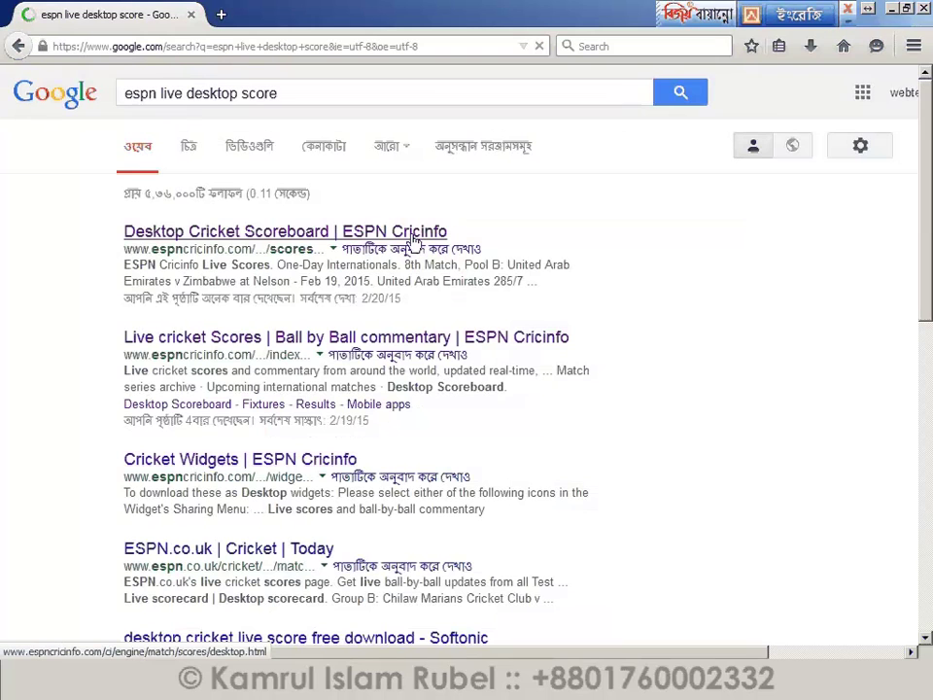
pyautogui.click(389, 233)
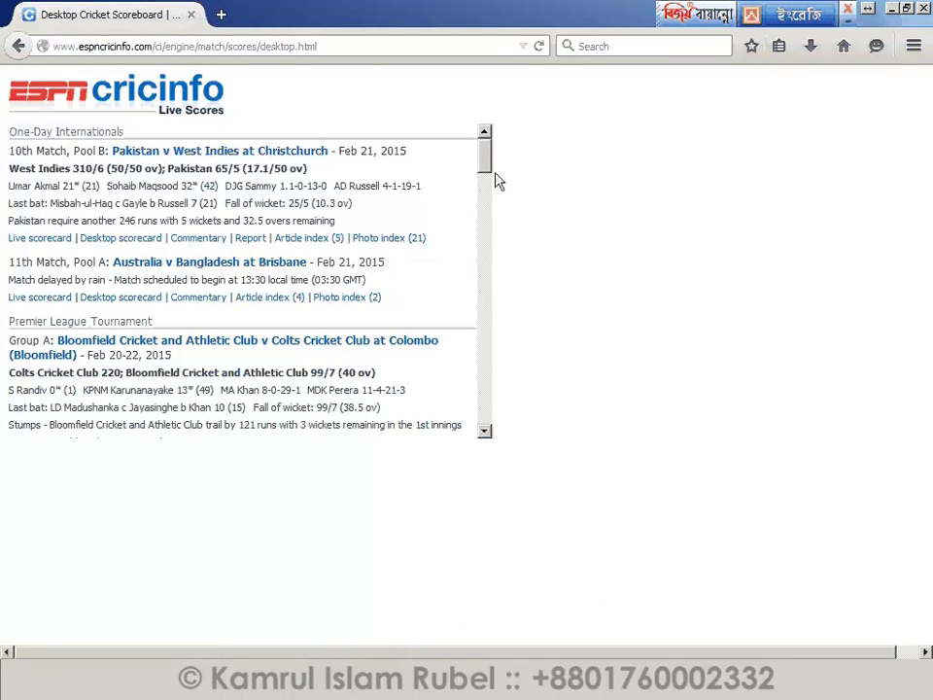
# Browse the listed live matches and open the desktop scorecard for Pakistan v West Indies at Christchurch.
pyautogui.scroll(-5, 467, 194)
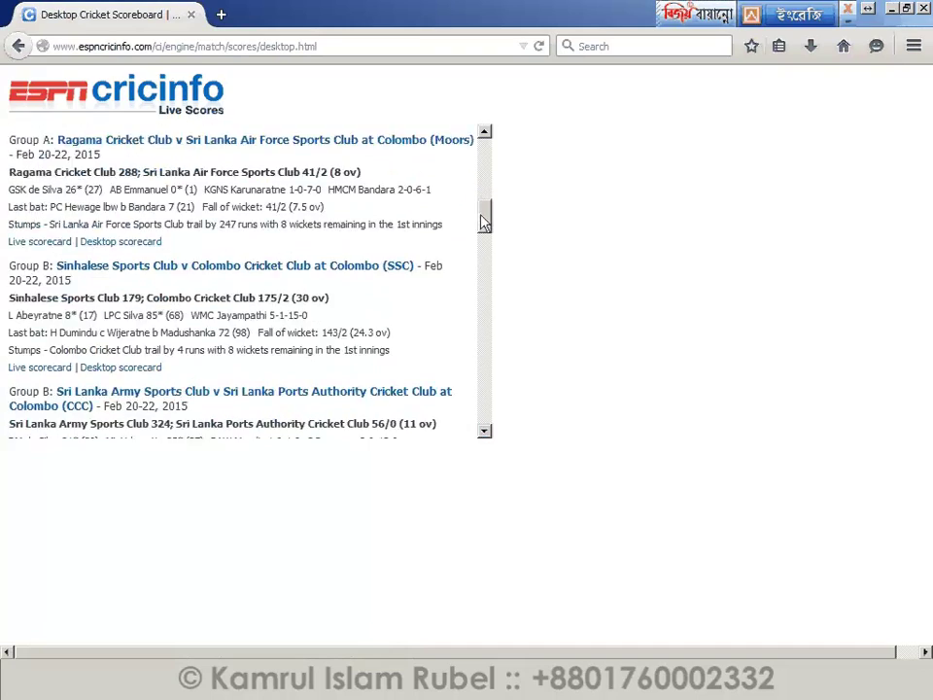
pyautogui.scroll(6, 467, 194)
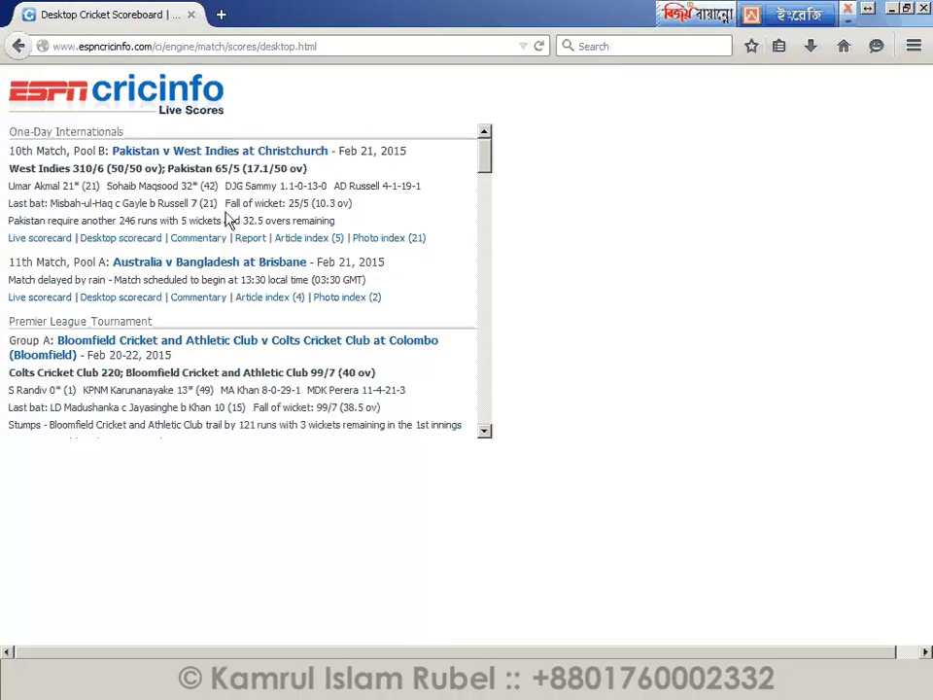
pyautogui.click(97, 238)
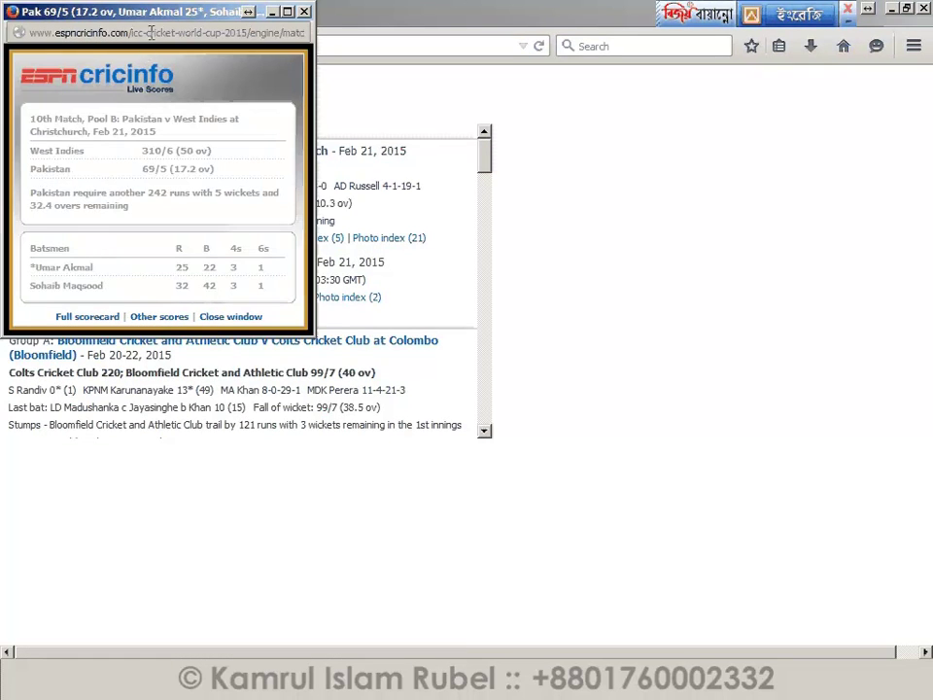
# Copy the web address of the Pakistan v West Indies desktop scorecard pop-up.
pyautogui.click(151, 32)
pyautogui.rightClick(158, 34)
pyautogui.click(184, 89)
# Minimize the main Firefox window and move the scorecard pop-up away from the desktop icons.
pyautogui.click(892, 7)
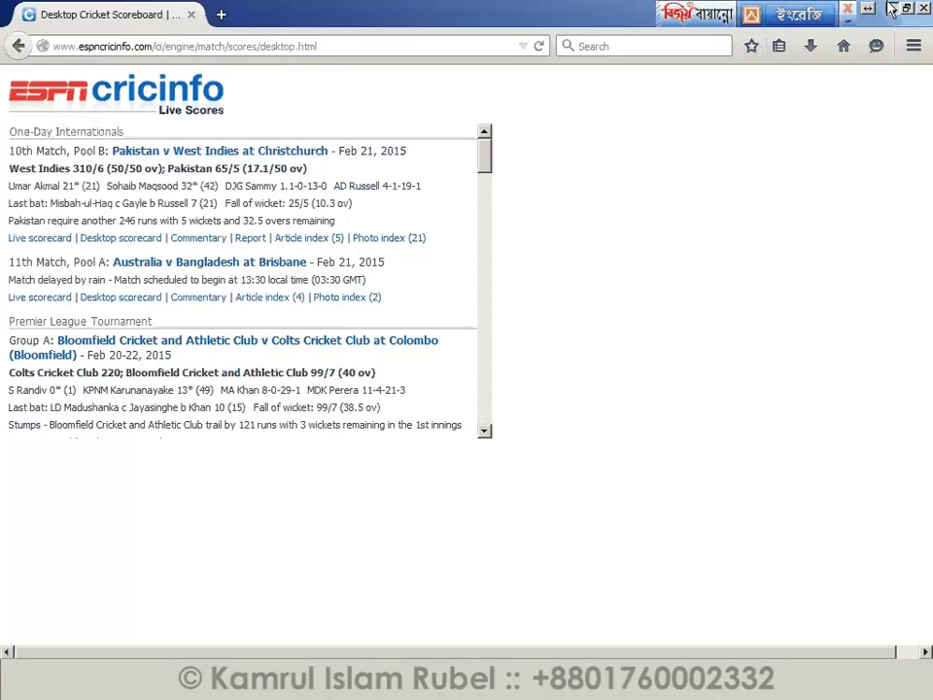
pyautogui.click(892, 8)
pyautogui.moveTo(178, 13); pyautogui.dragTo(710, 54)
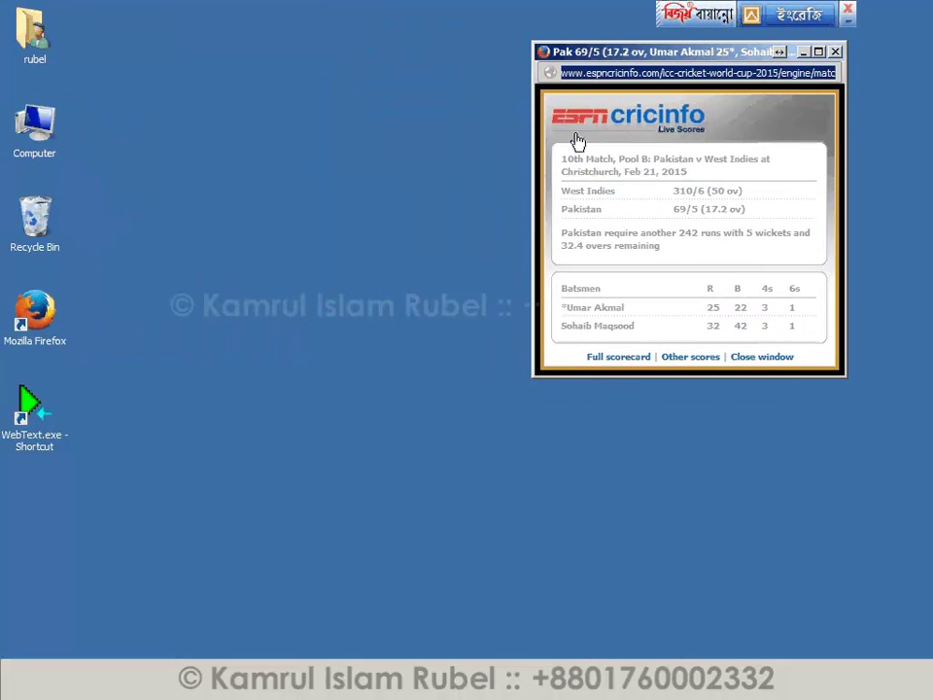
# Launch WebText, replace its source URL with the copied desktop scorecard address and load the page.
pyautogui.doubleClick(32, 416)
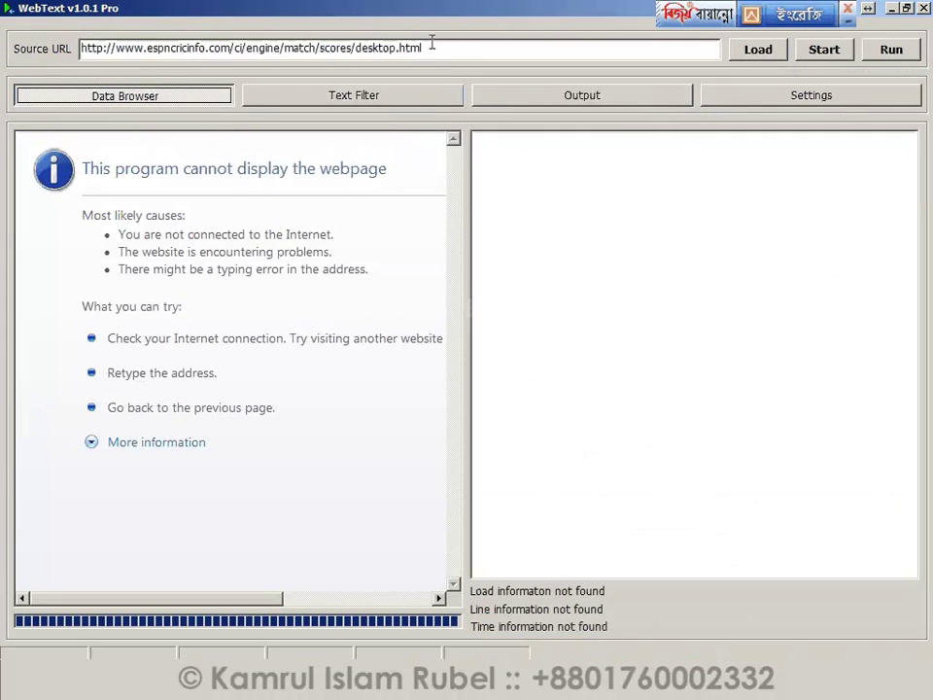
pyautogui.moveTo(430, 47); pyautogui.dragTo(6, 49)
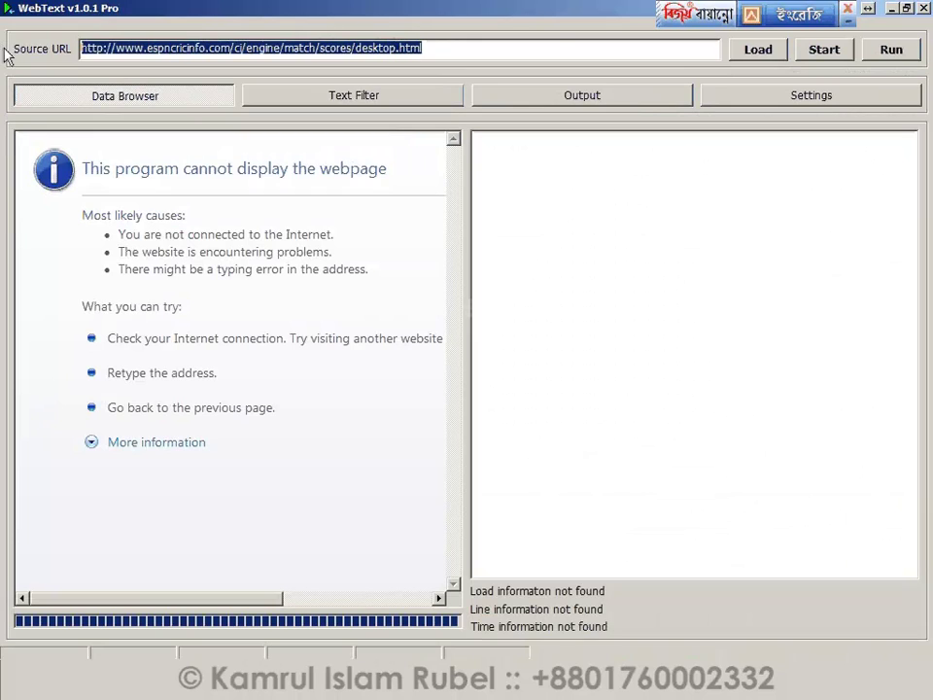
pyautogui.rightClick(183, 54)
pyautogui.click(219, 116)
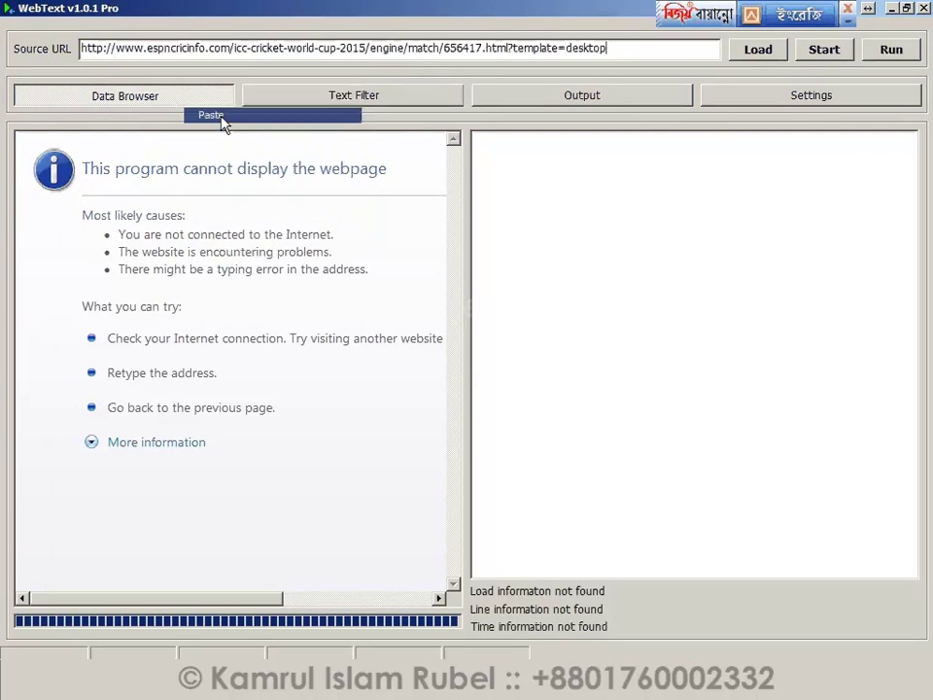
pyautogui.click(758, 51)
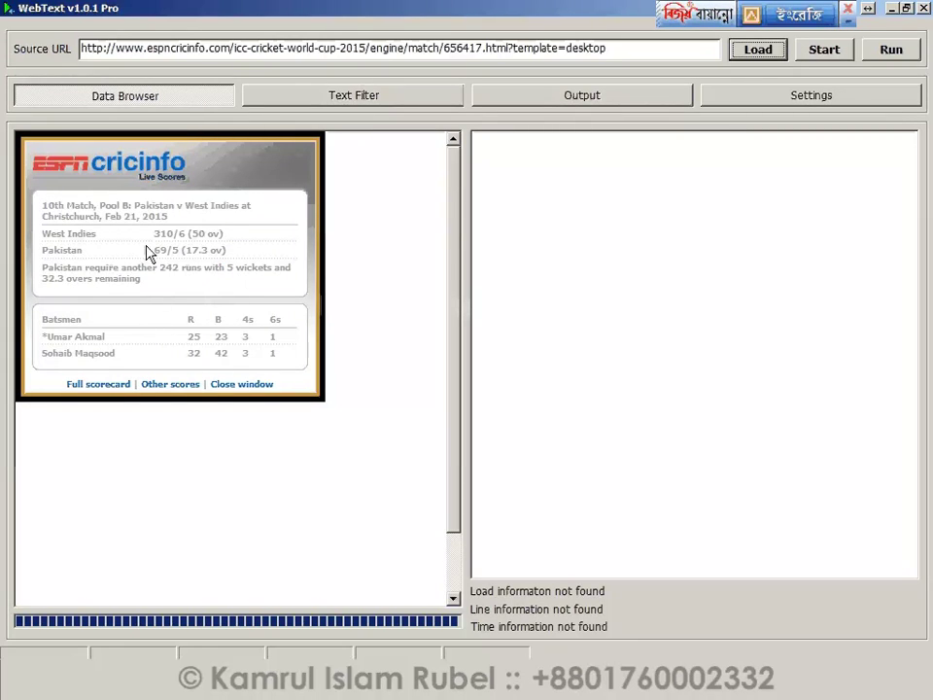
# Select the score lines in the loaded page, start the text capture and show the captured lines in Text Filter.
pyautogui.moveTo(134, 235); pyautogui.dragTo(240, 273)
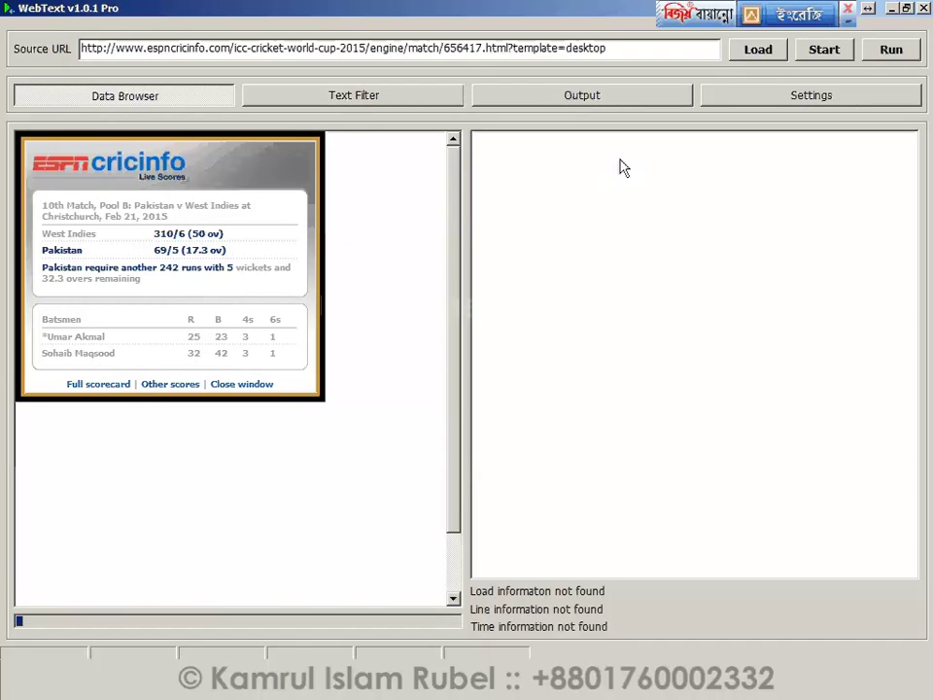
pyautogui.click(821, 52)
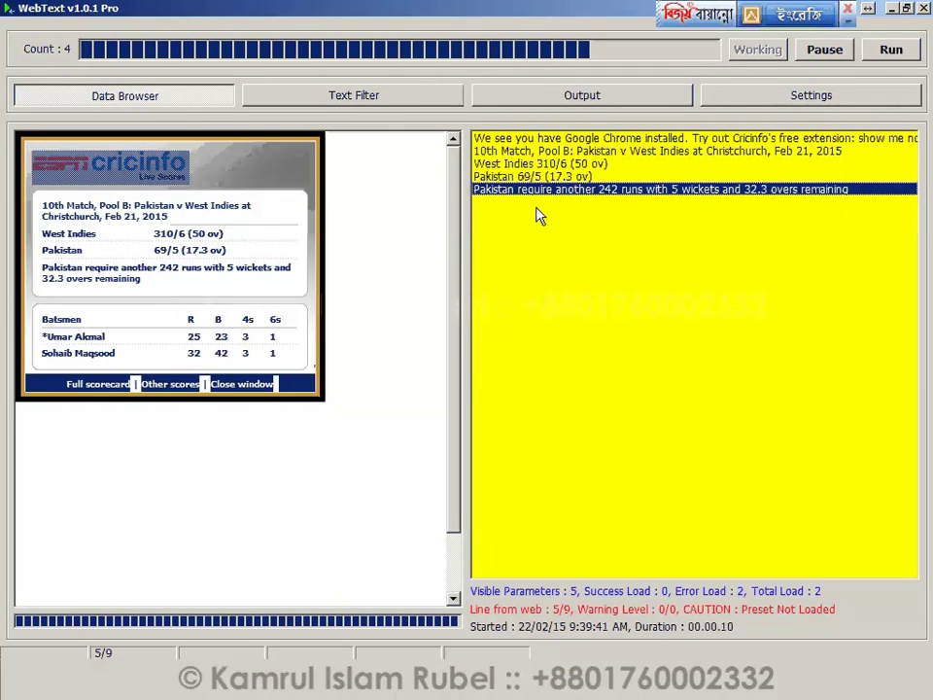
pyautogui.click(381, 98)
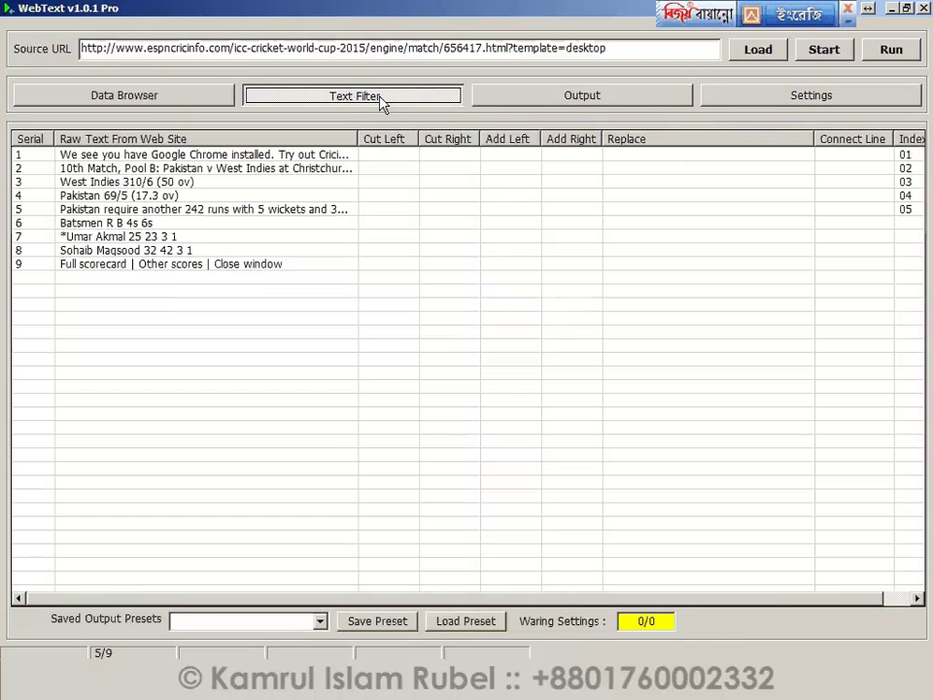
# Clear all Index values in the text filter table and confirm the removal.
pyautogui.click(180, 155)
pyautogui.click(219, 169)
pyautogui.click(229, 182)
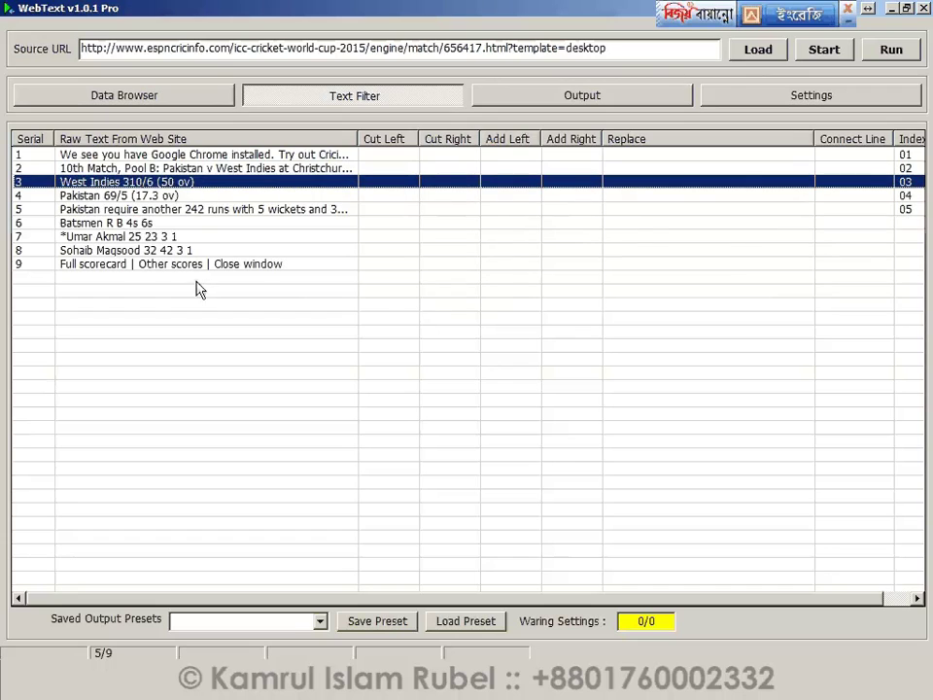
pyautogui.click(907, 197)
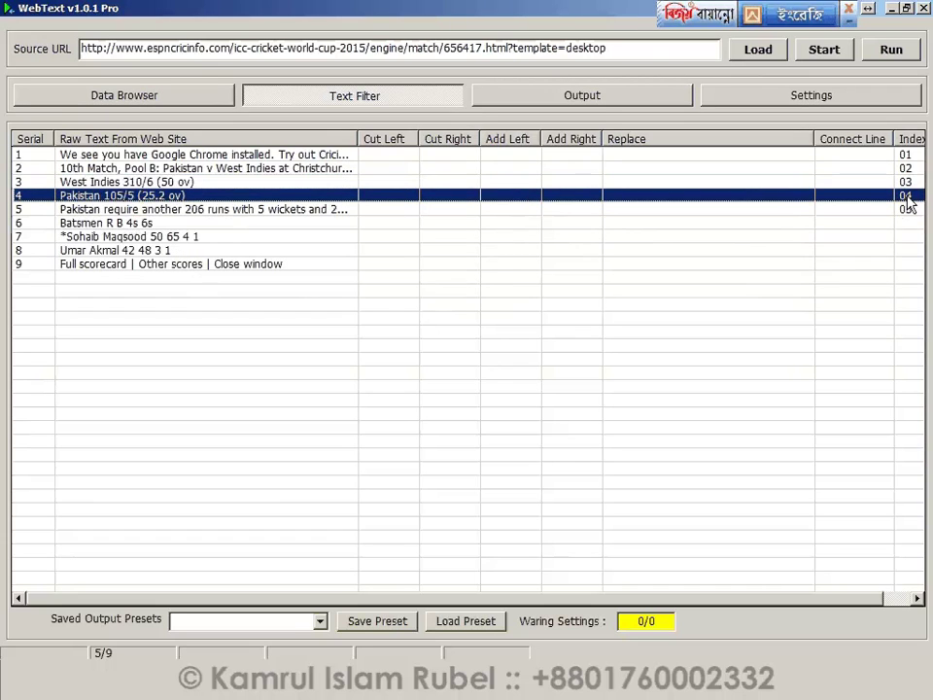
pyautogui.click(911, 141)
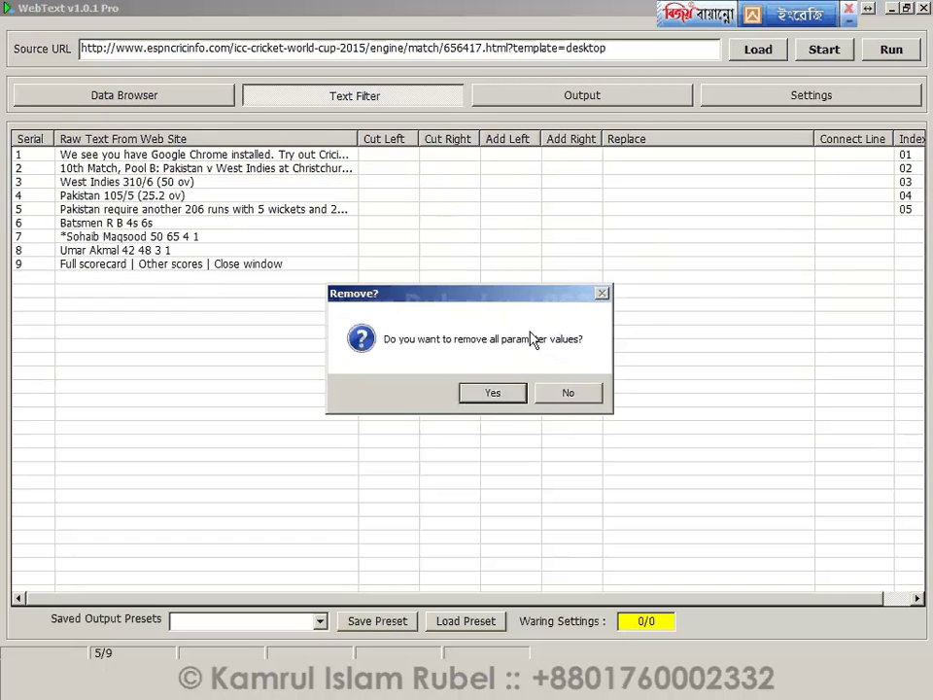
pyautogui.click(497, 399)
# Index the West Indies score line as 1 and the Pakistan line as 2, and check the filtered lines in Data Browser.
pyautogui.click(908, 183)
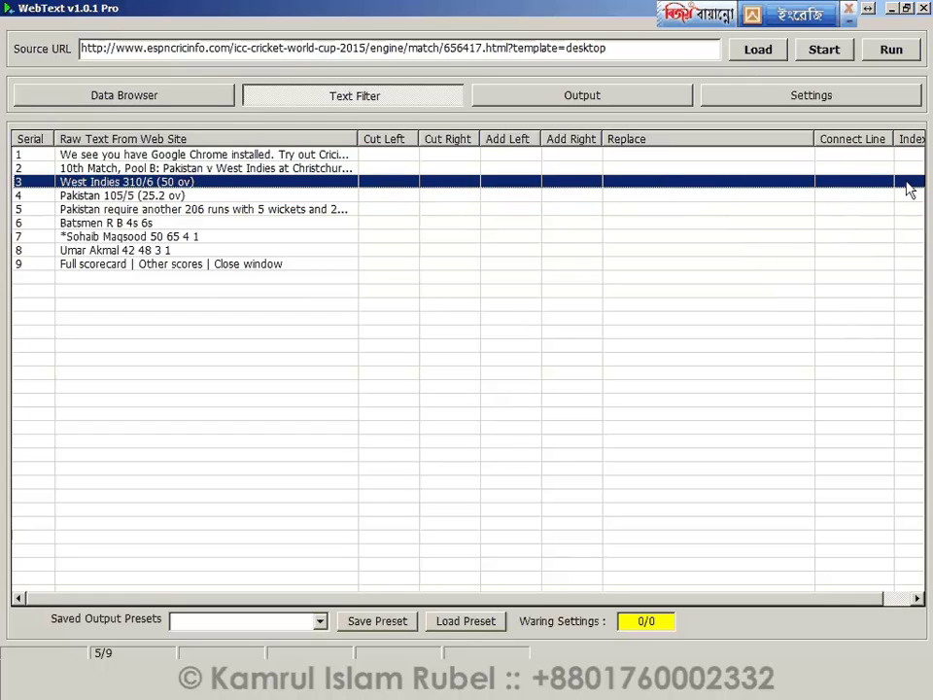
pyautogui.click(907, 180)
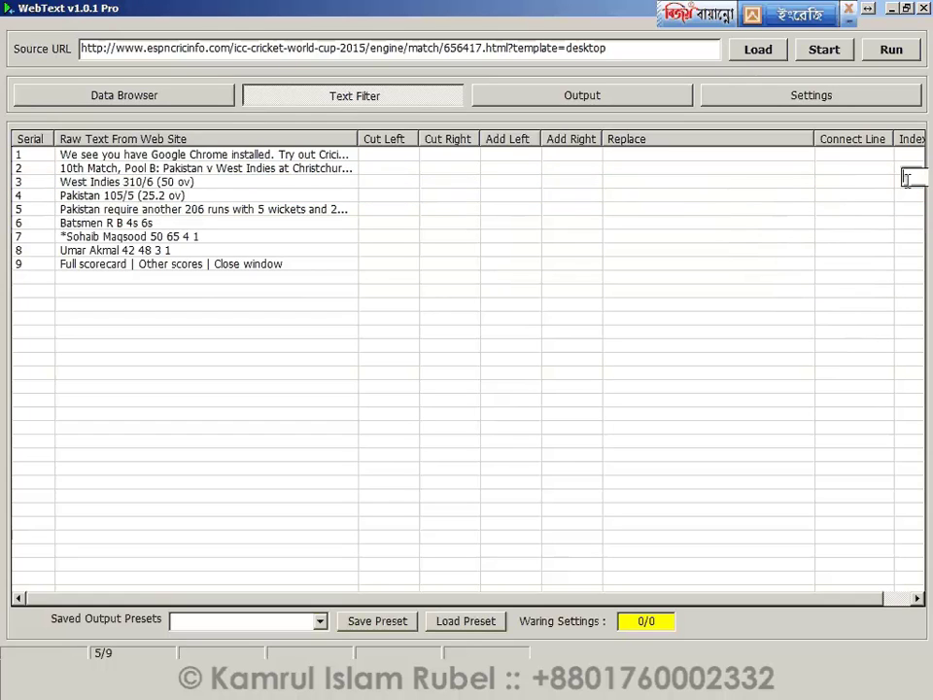
pyautogui.press('Return')
pyautogui.click(905, 196)
pyautogui.press('Return')
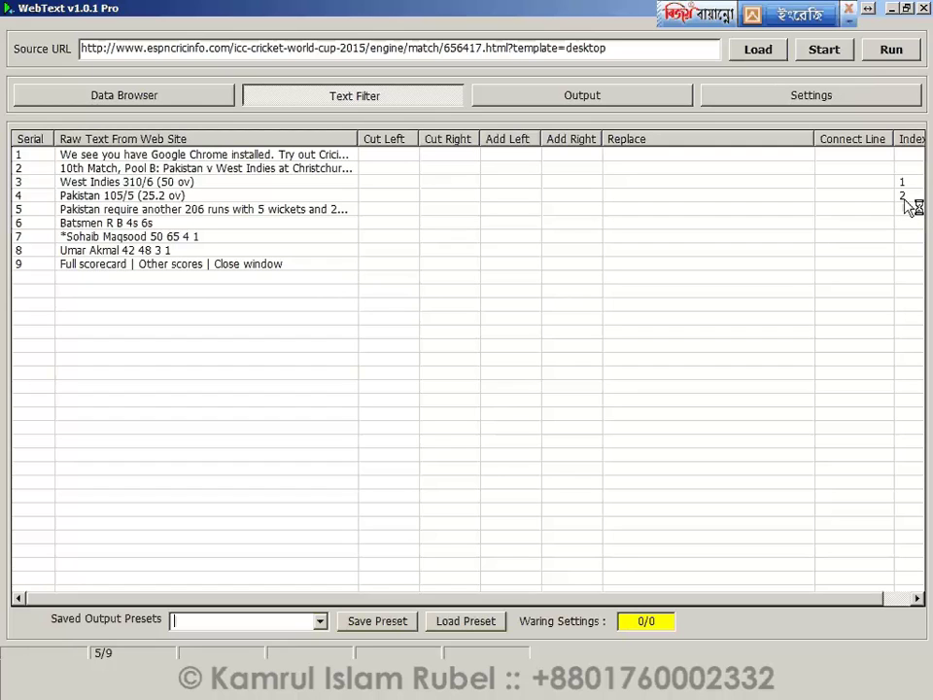
pyautogui.click(901, 187)
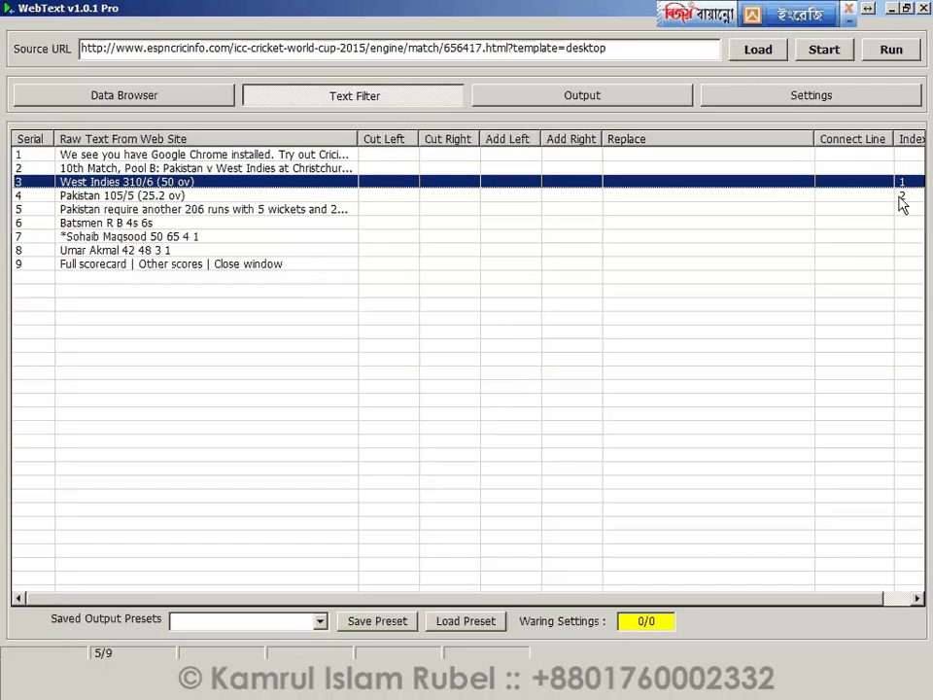
pyautogui.click(900, 197)
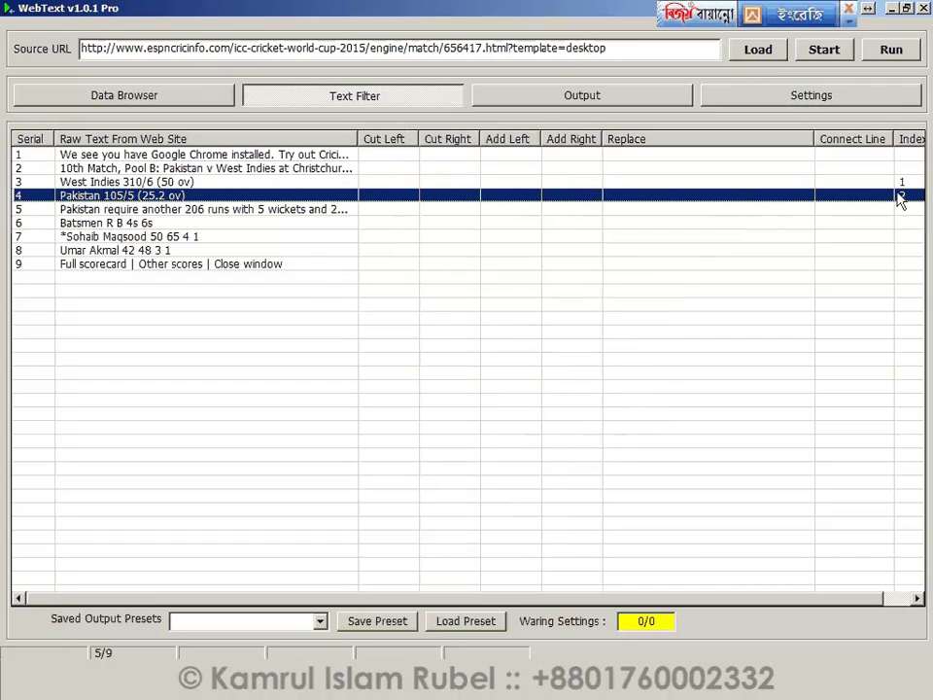
pyautogui.click(173, 96)
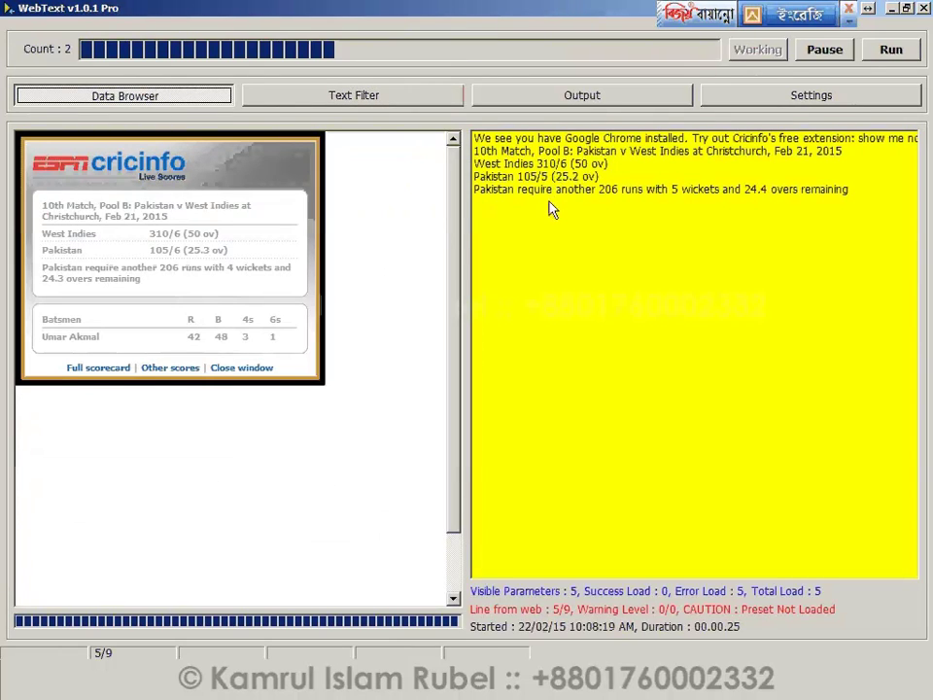
pyautogui.click(528, 153)
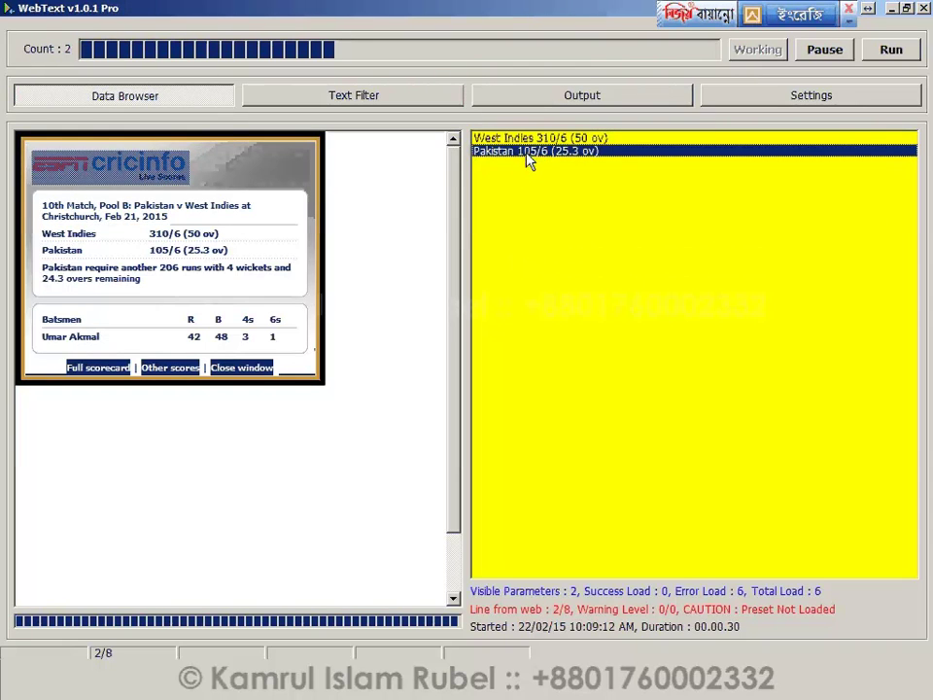
# Save the two-line text filter as an output preset named pak_west.
pyautogui.click(404, 97)
pyautogui.click(901, 182)
pyautogui.click(902, 196)
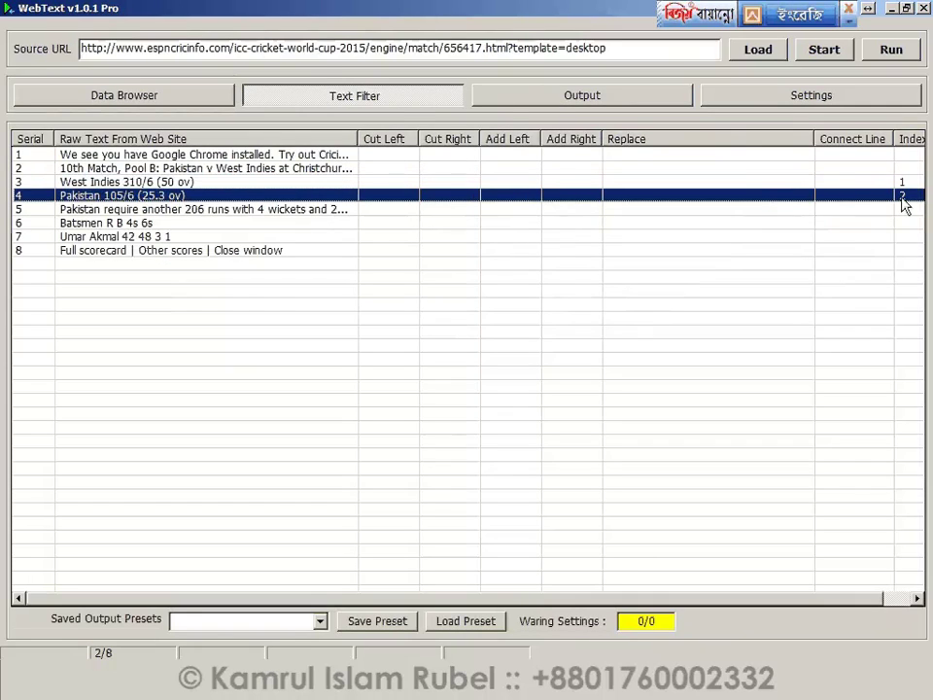
pyautogui.click(233, 623)
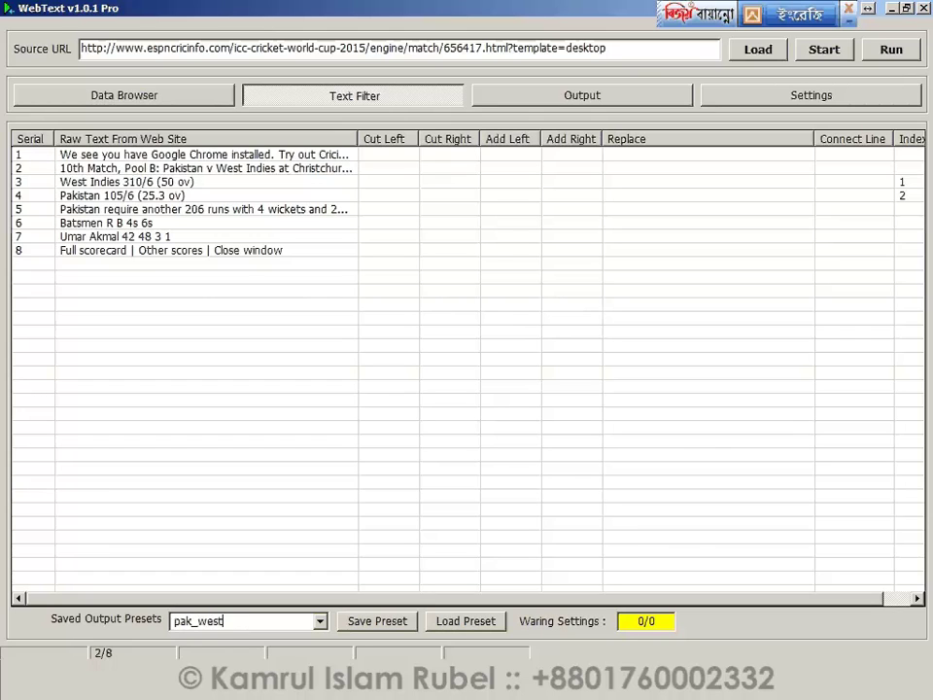
pyautogui.click(361, 620)
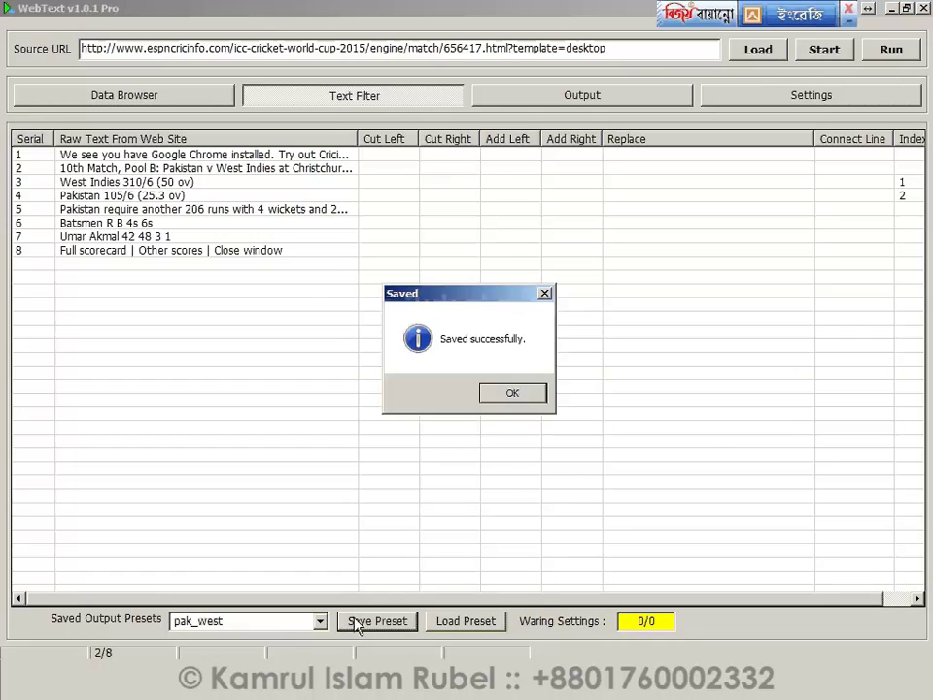
pyautogui.click(489, 396)
# Review the filtered score lines in Data Browser and run the on-screen output.
pyautogui.click(194, 99)
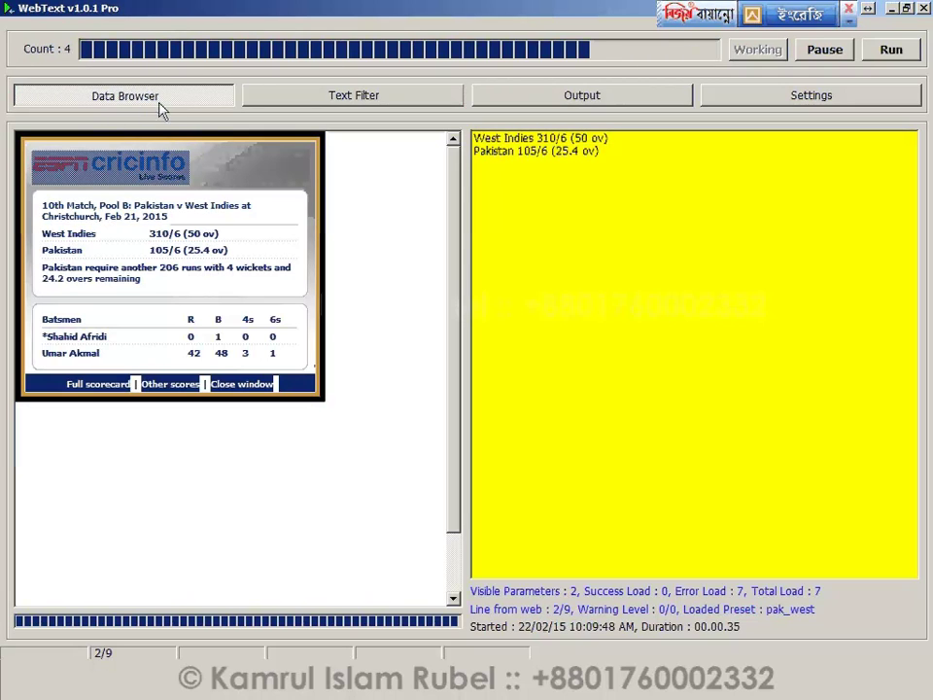
pyautogui.click(386, 101)
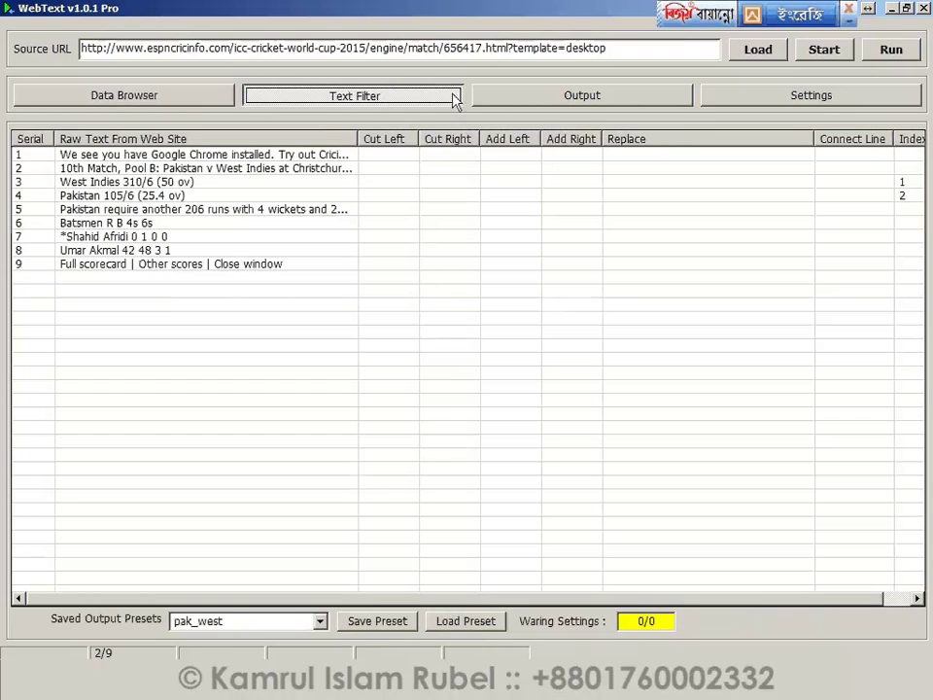
pyautogui.click(524, 97)
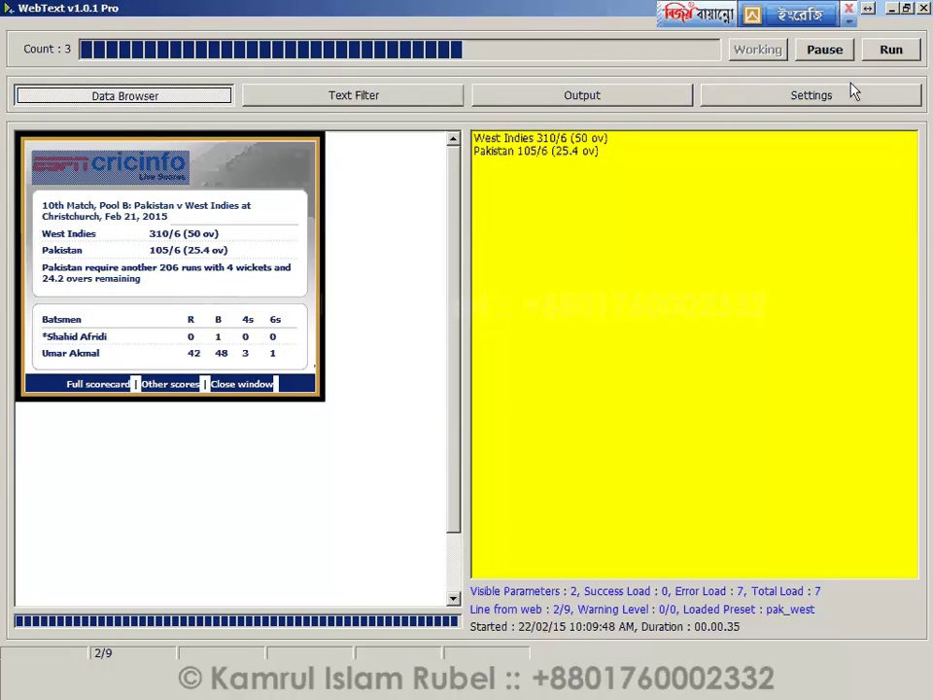
pyautogui.click(896, 55)
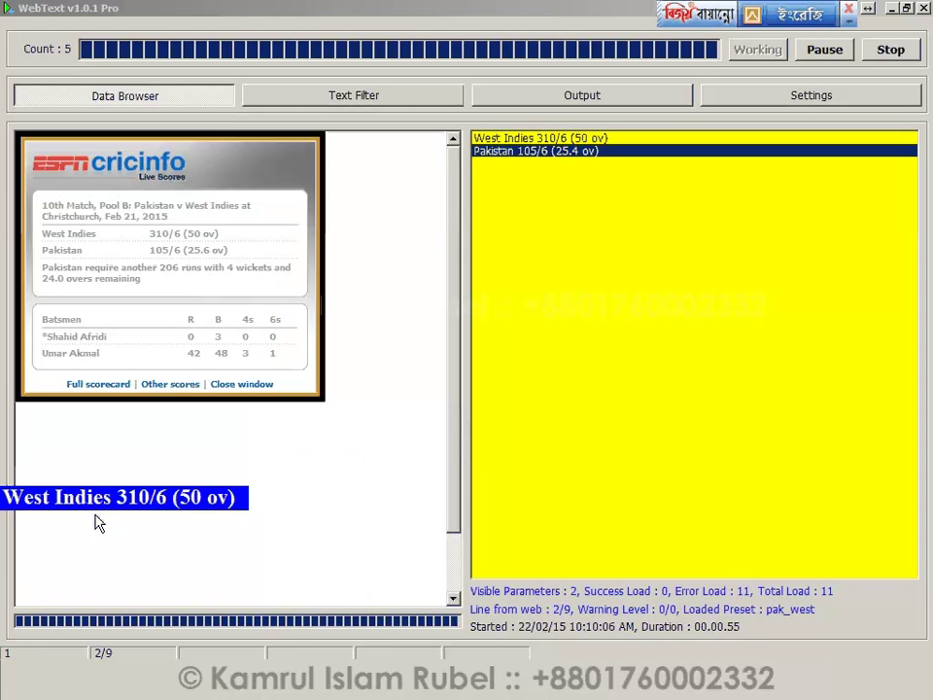
# Stop the on-screen output, set the body's Left position to 8000 in the Output settings and run it again.
pyautogui.click(577, 100)
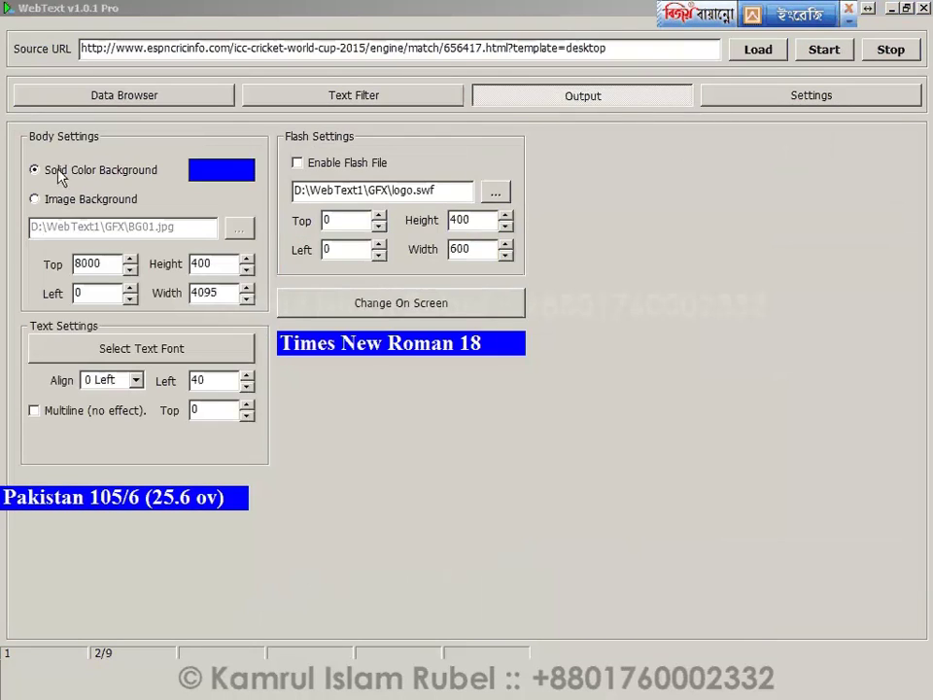
pyautogui.doubleClick(90, 263)
pyautogui.click(192, 291)
pyautogui.doubleClick(193, 291)
pyautogui.doubleClick(77, 292)
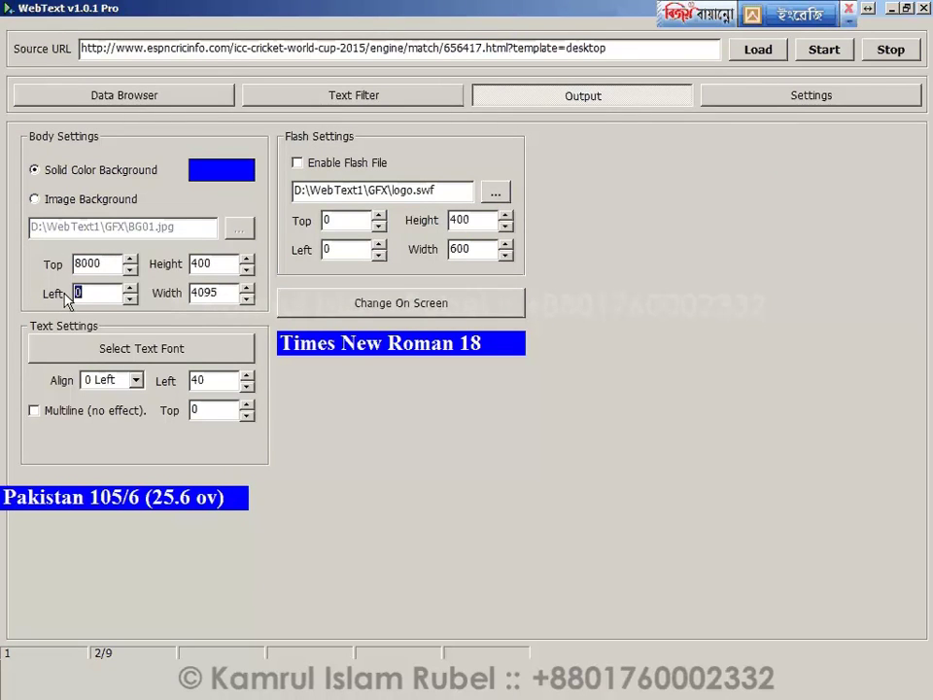
pyautogui.click(873, 50)
pyautogui.doubleClick(78, 293)
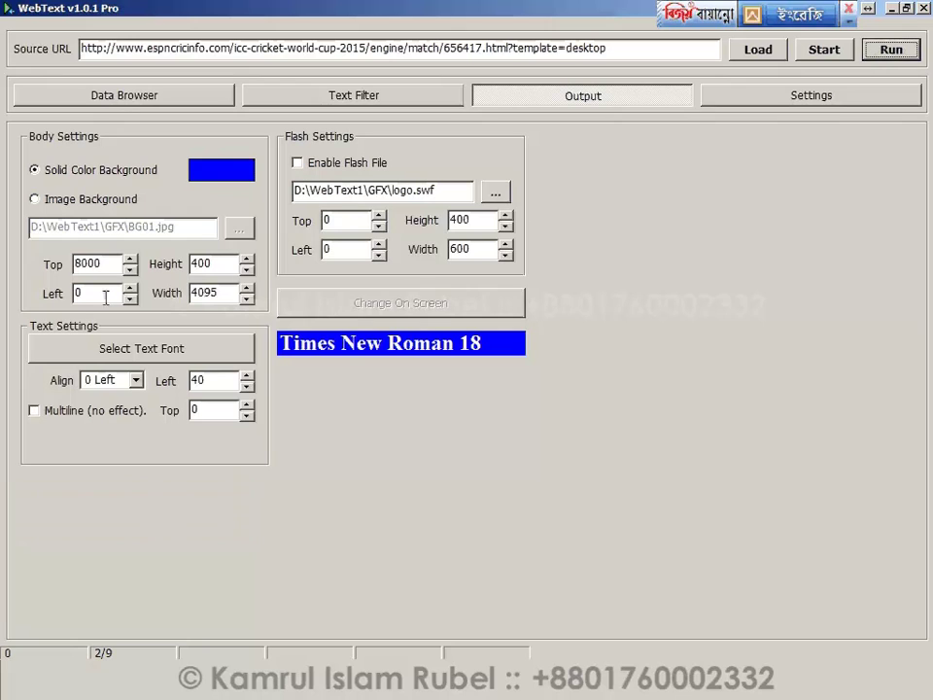
pyautogui.write('8000')
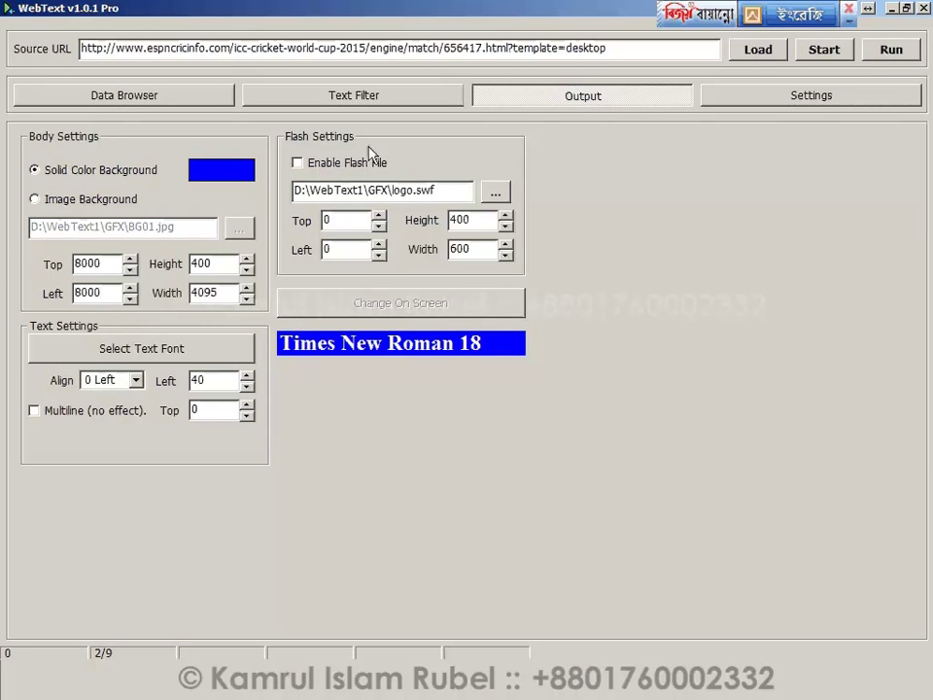
pyautogui.click(887, 53)
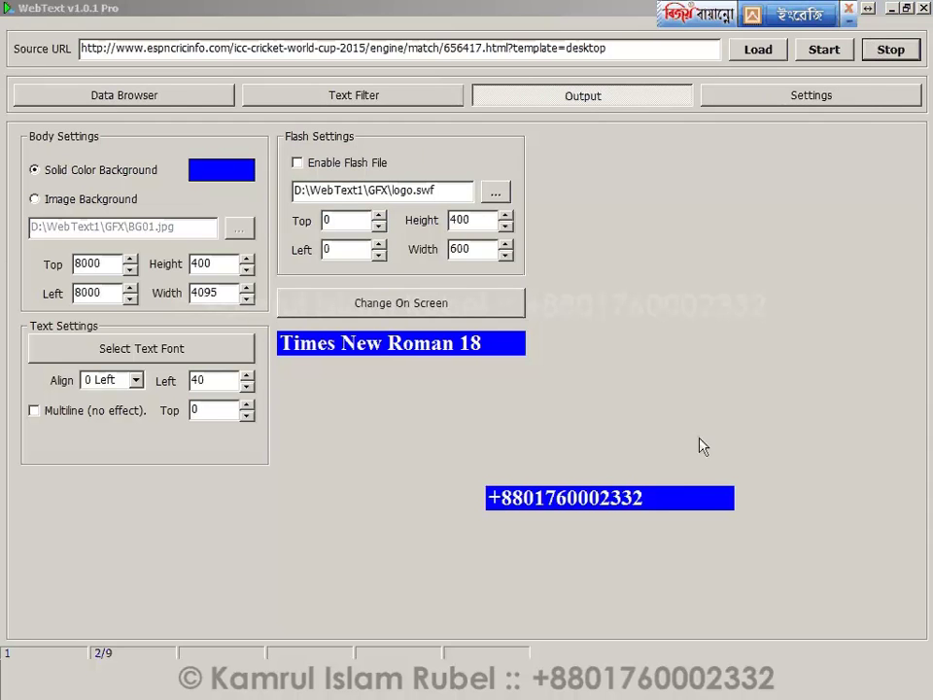
# Stop the output, change the solid background colour to dark red, and run the output briefly to preview it.
pyautogui.click(110, 172)
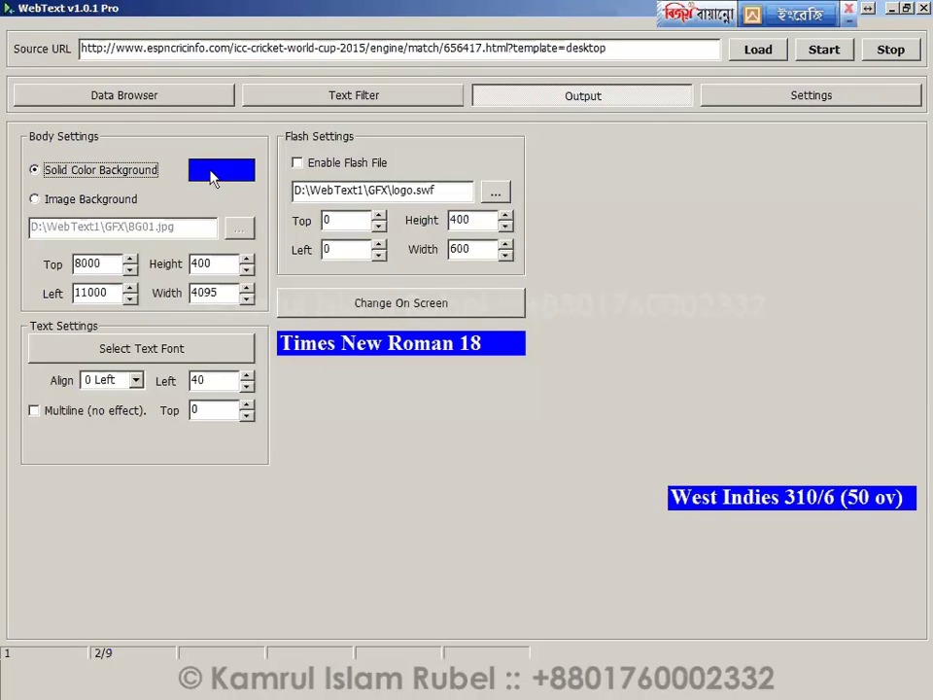
pyautogui.click(908, 54)
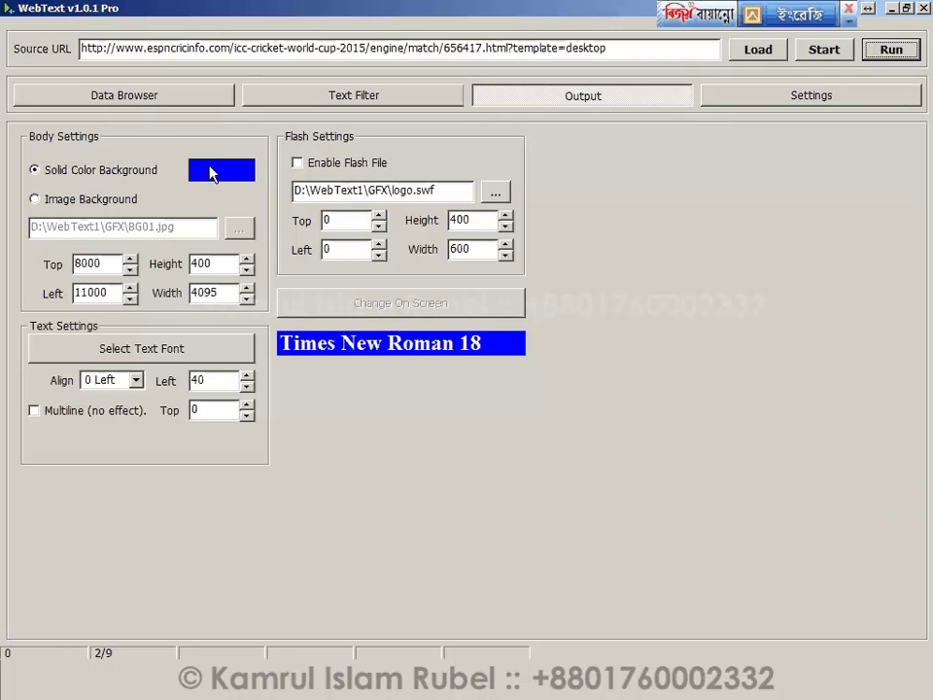
pyautogui.click(212, 173)
pyautogui.click(42, 430)
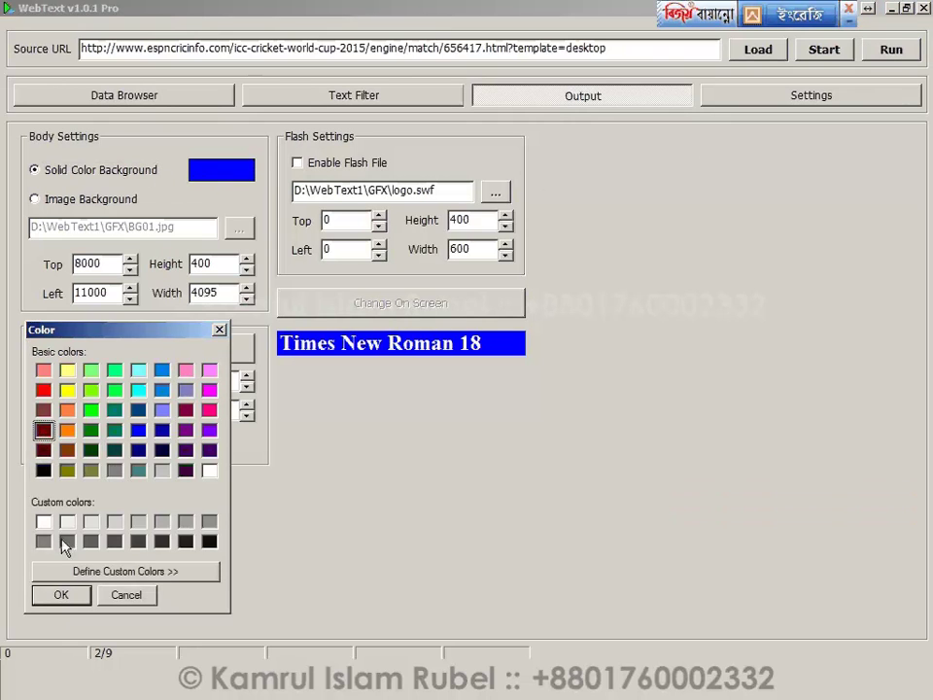
pyautogui.click(60, 594)
pyautogui.click(891, 50)
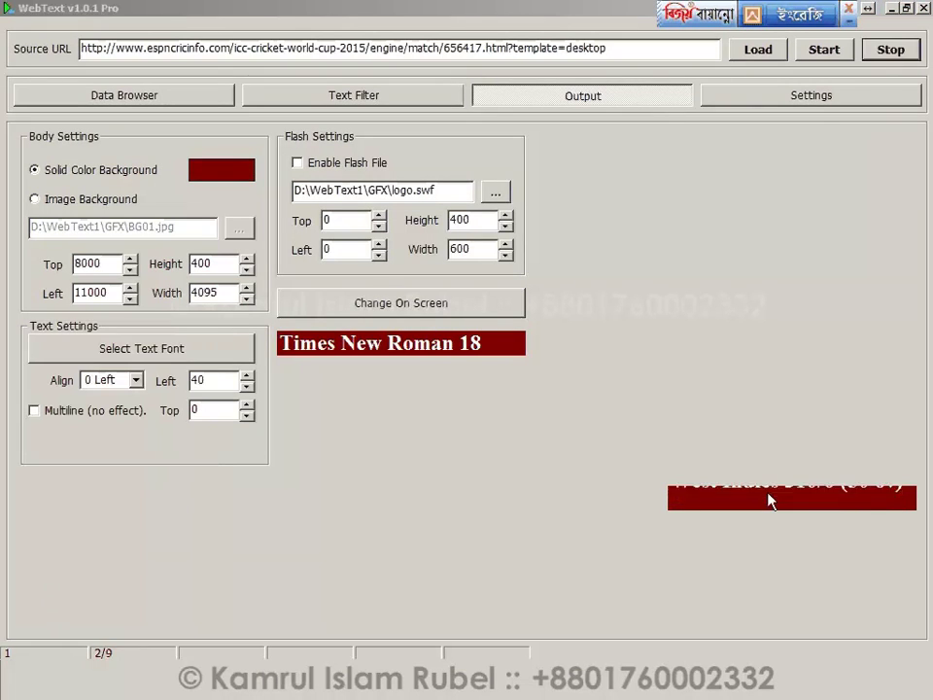
pyautogui.click(771, 500)
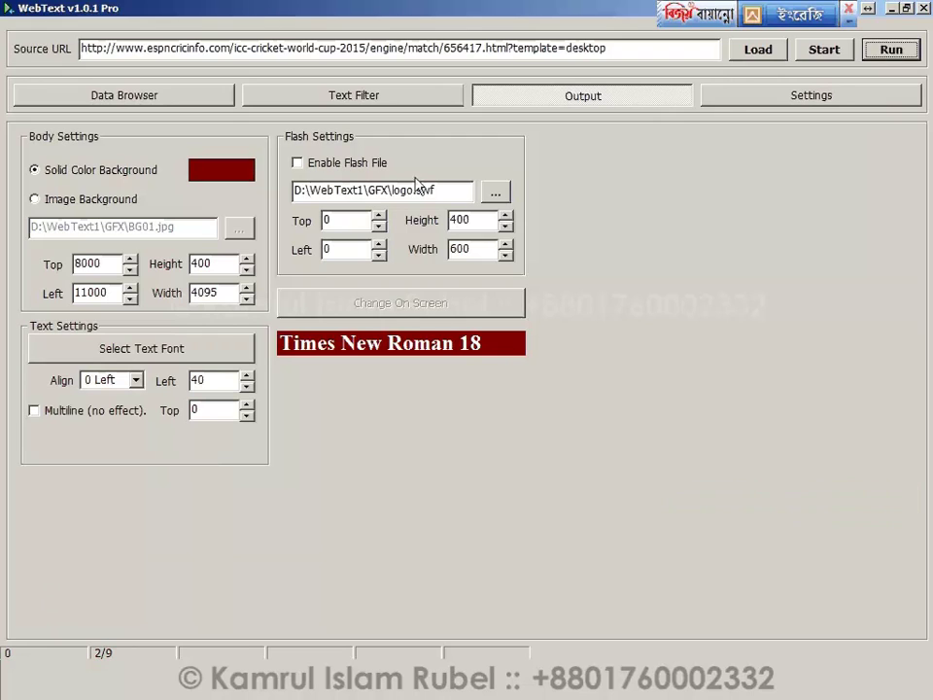
# Switch the body to an image background and preview the on-screen output before stopping it.
pyautogui.click(112, 199)
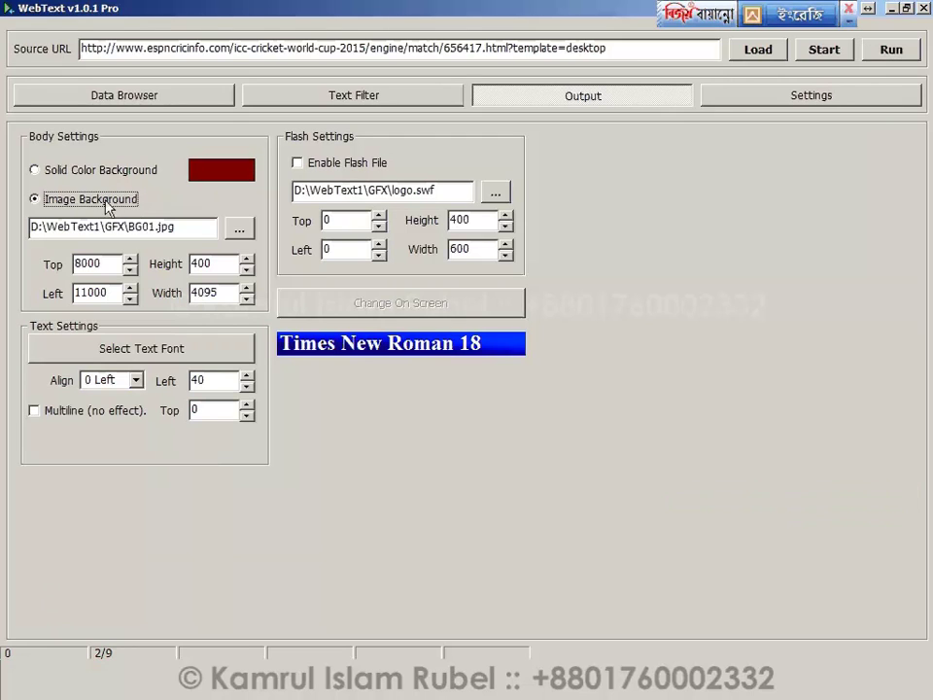
pyautogui.click(894, 50)
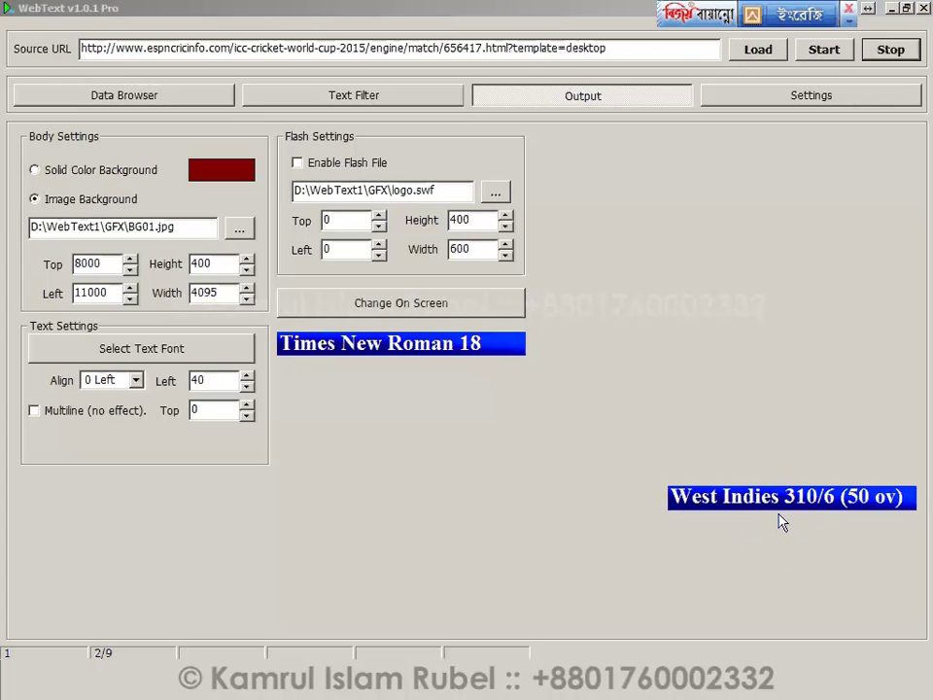
pyautogui.click(778, 501)
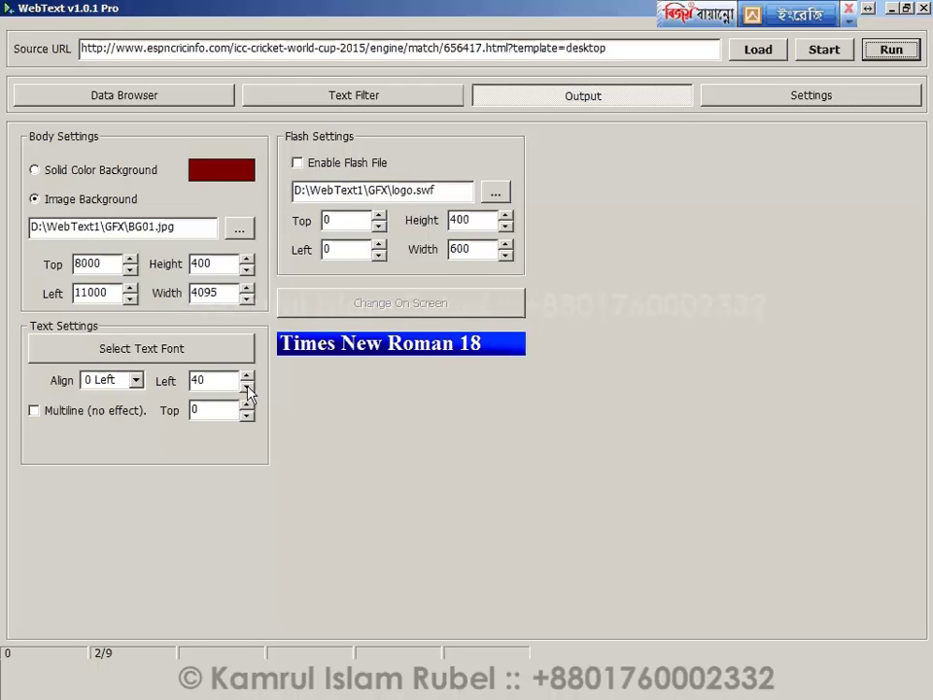
# Try a left text offset of 200.
pyautogui.click(248, 391)
pyautogui.click(248, 392)
pyautogui.click(248, 392)
pyautogui.click(249, 380)
pyautogui.click(249, 380)
pyautogui.click(249, 380)
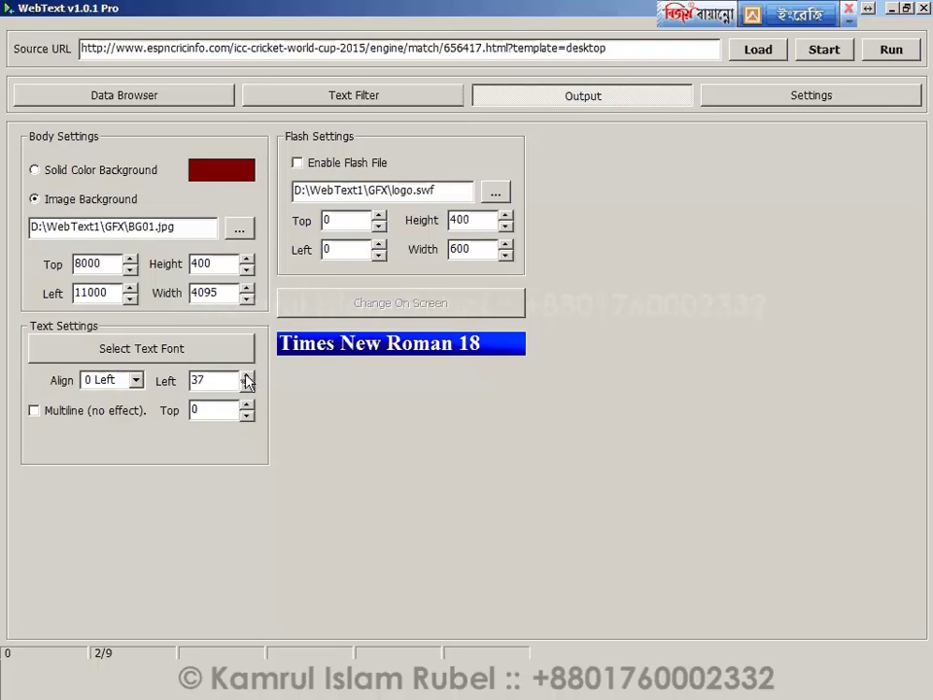
pyautogui.doubleClick(215, 380)
pyautogui.write('200')
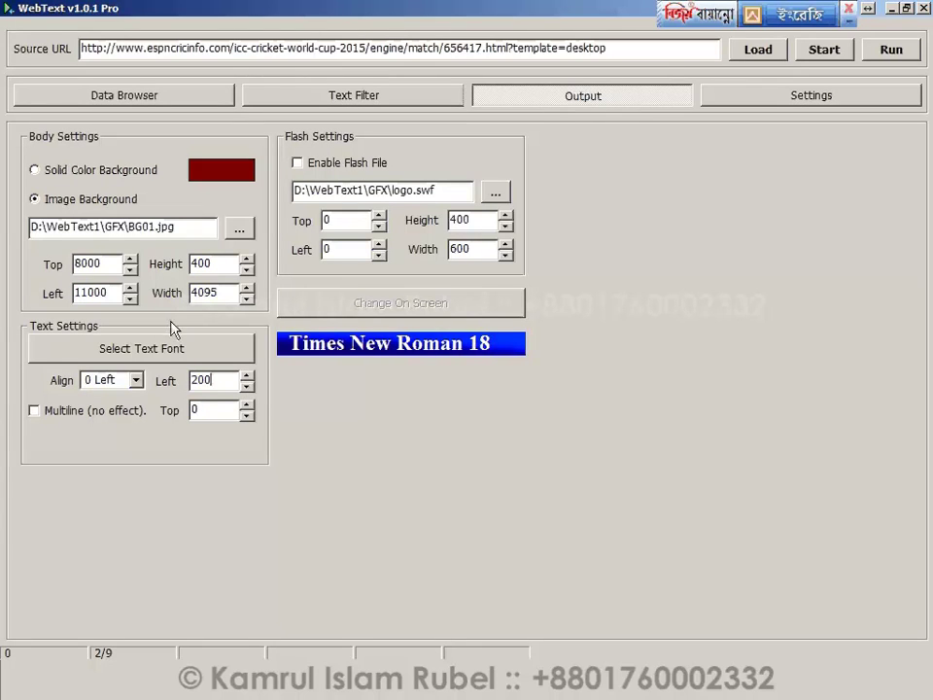
# Set the left text offset to 300, run the output to preview it and stop it.
pyautogui.doubleClick(214, 380)
pyautogui.write('300')
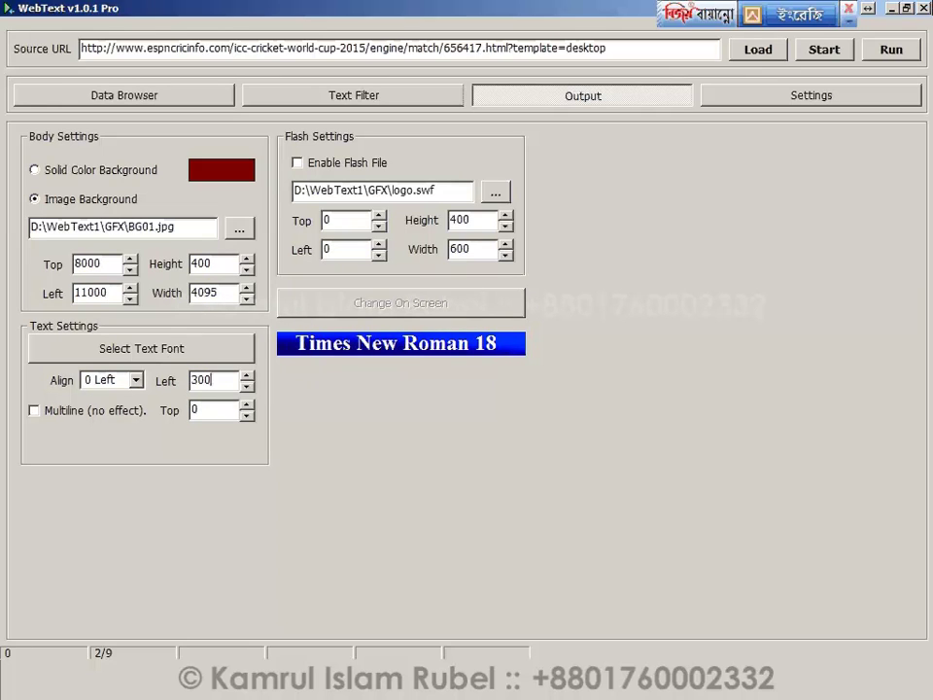
pyautogui.click(891, 53)
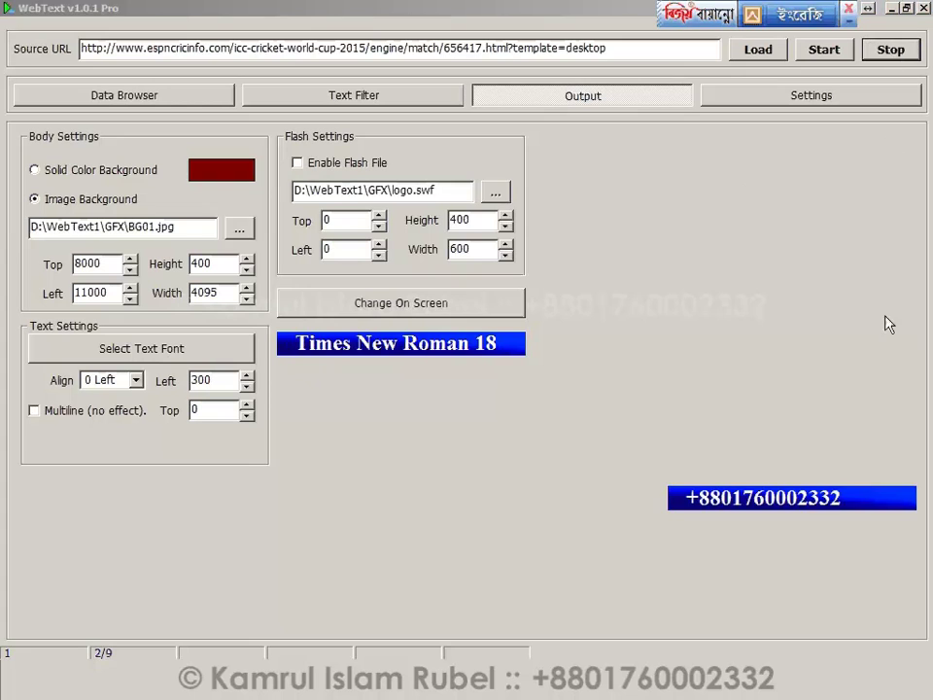
pyautogui.click(680, 490)
# Enable the Flash overlay with logo.swf from the GFX folder and run the output to preview it.
pyautogui.click(225, 410)
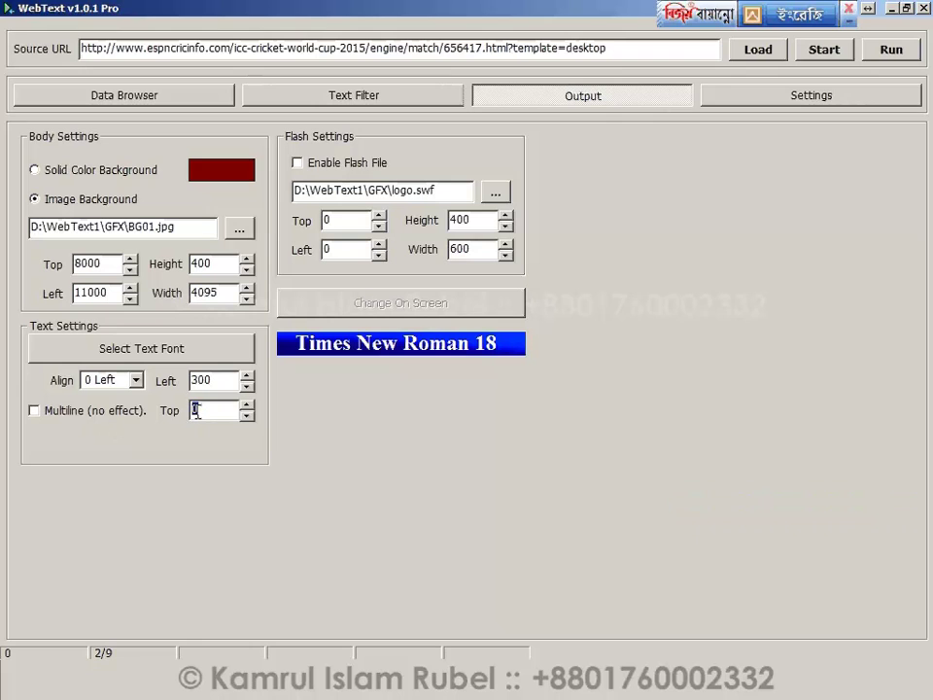
pyautogui.click(304, 170)
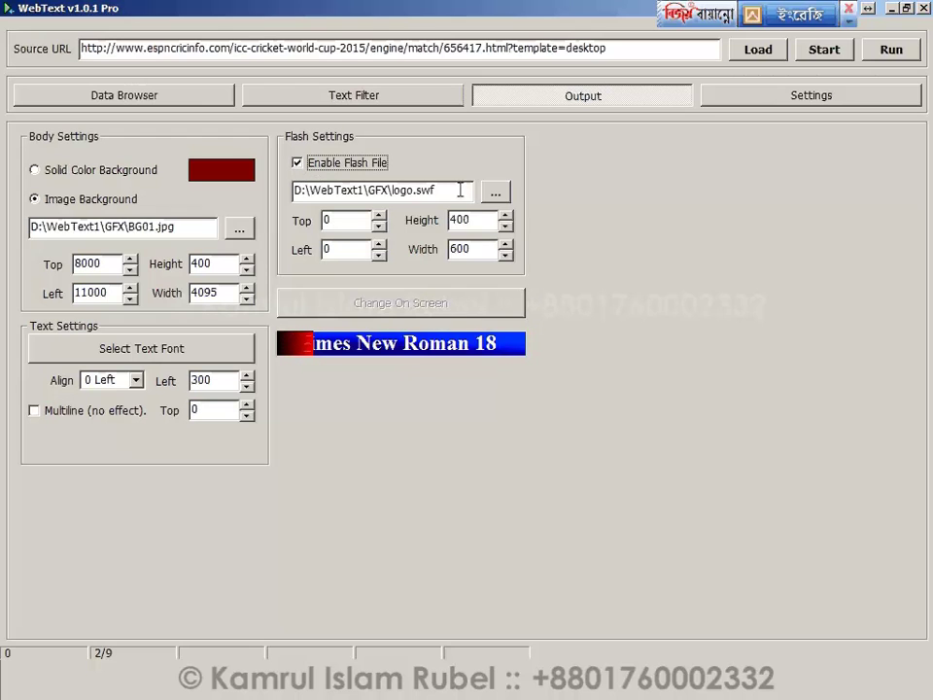
pyautogui.click(495, 191)
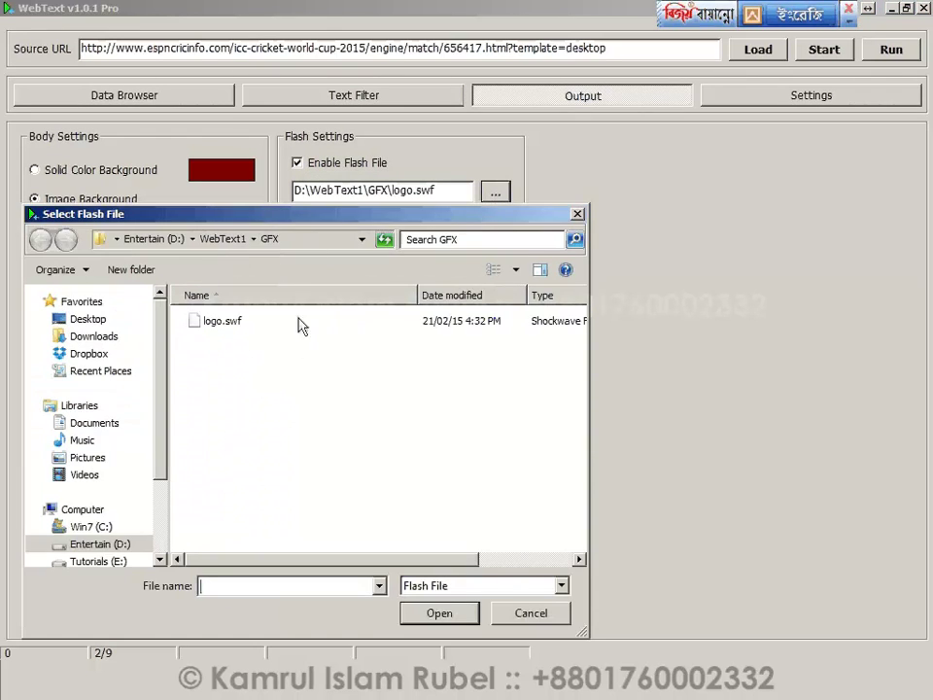
pyautogui.click(224, 324)
pyautogui.click(440, 612)
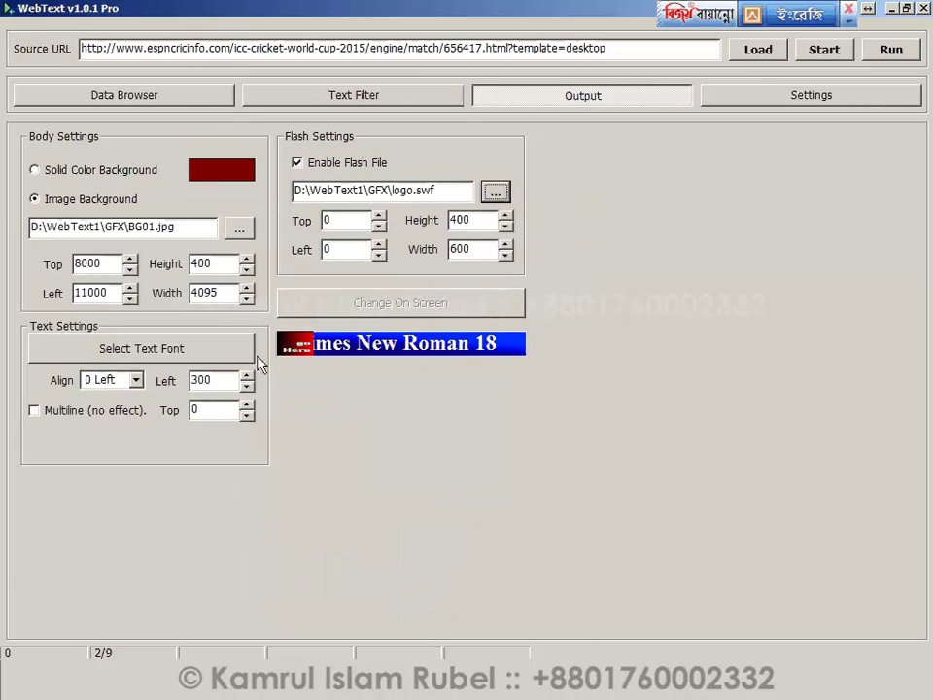
pyautogui.click(888, 50)
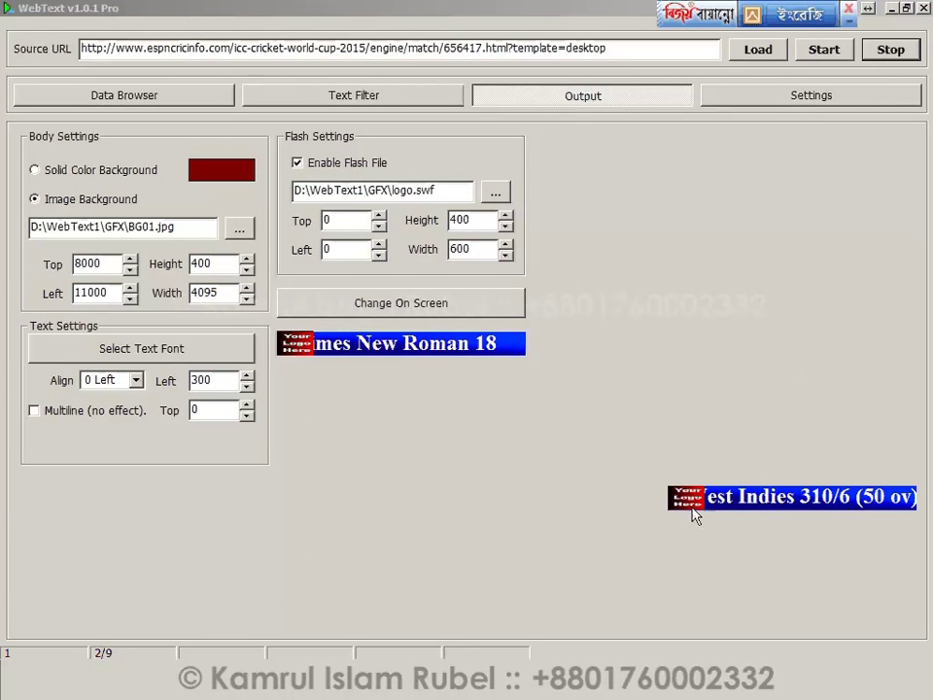
pyautogui.moveTo(487, 218); pyautogui.dragTo(413, 222)
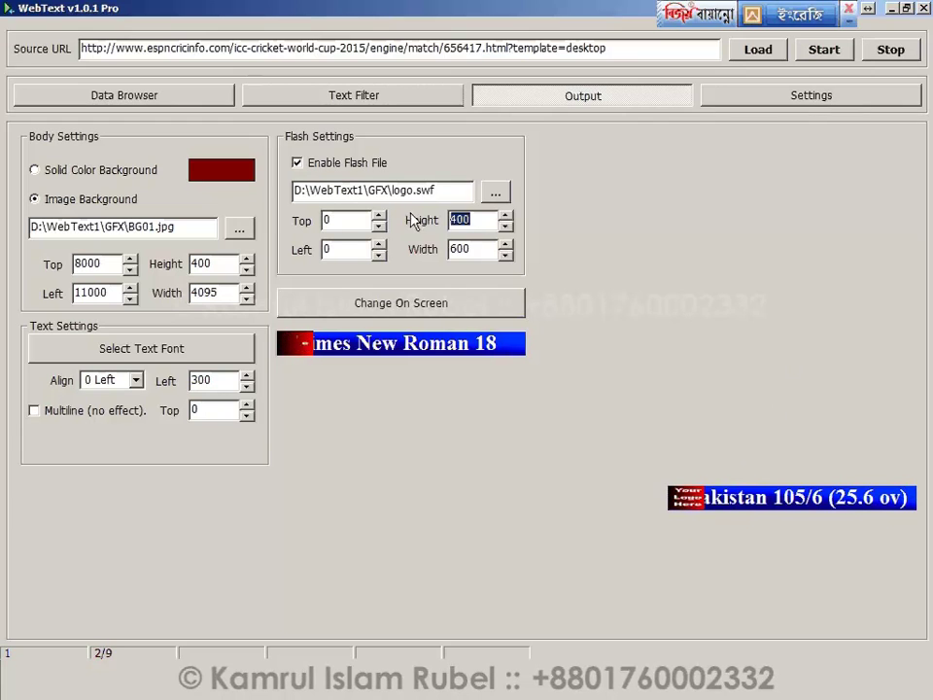
pyautogui.press('Tab')
pyautogui.press('Tab')
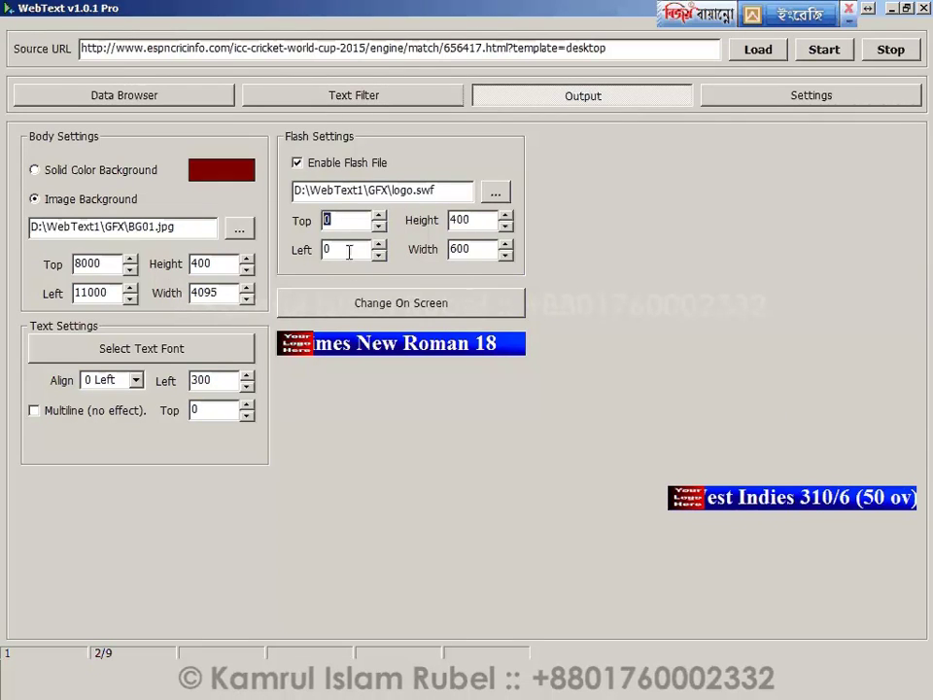
# Turn on automatic full resume in the general settings, keeping Serial as the data grid width parameter.
pyautogui.click(799, 97)
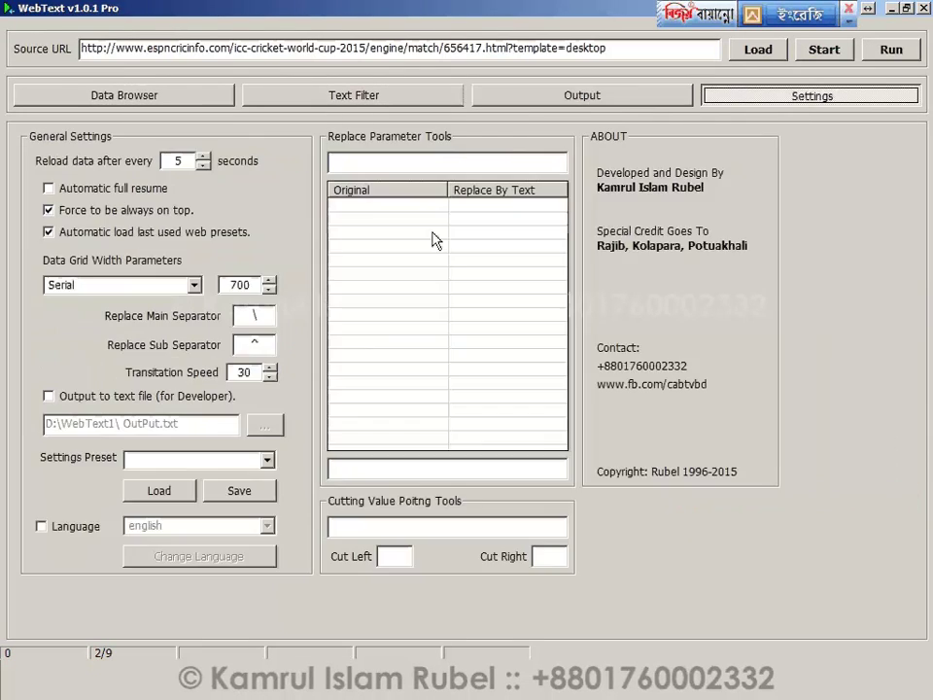
pyautogui.click(132, 196)
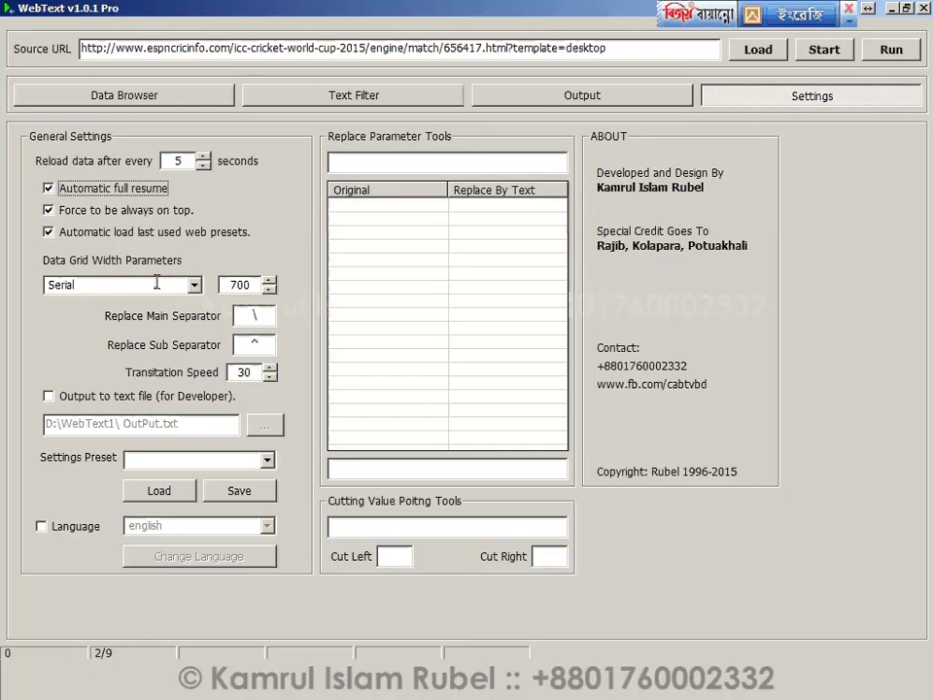
pyautogui.click(194, 284)
pyautogui.click(194, 285)
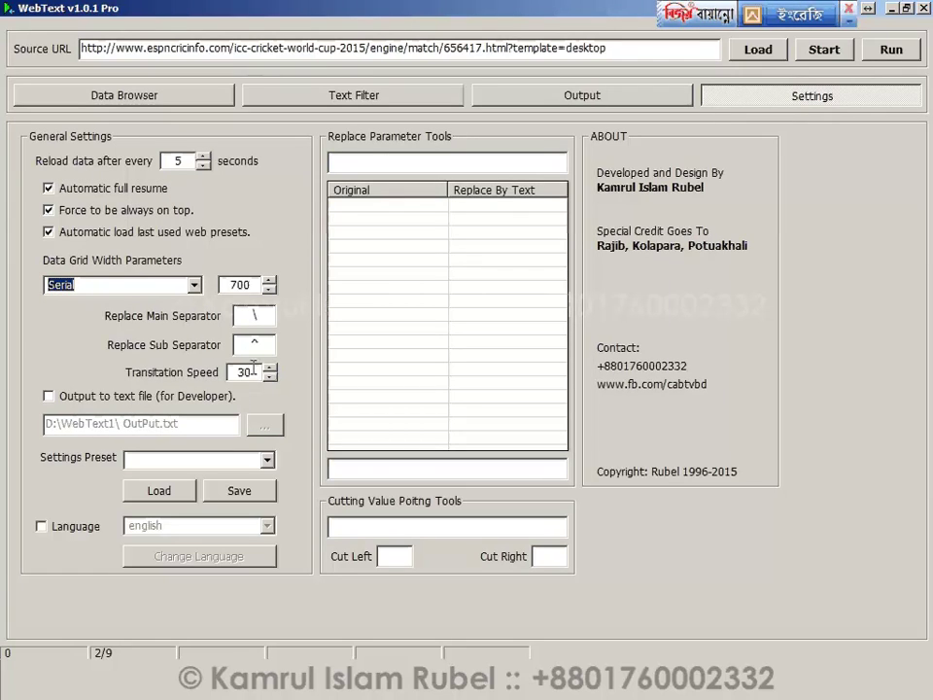
# Save the current settings as a preset named with the author's name followed by "_pak_west_".
pyautogui.click(193, 461)
pyautogui.write('rubel')
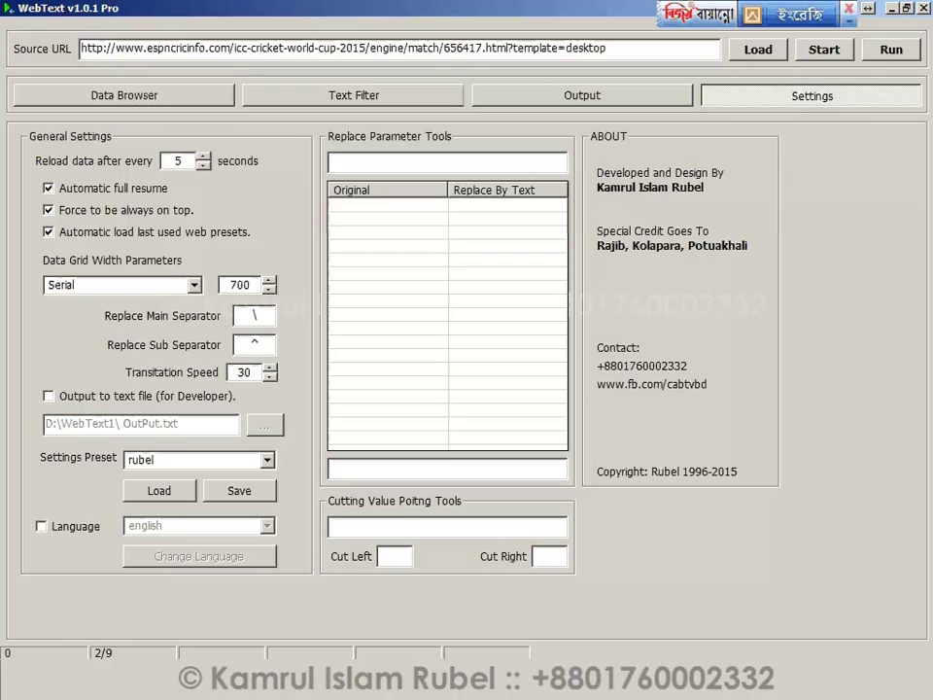
pyautogui.write('_pak_west_')
pyautogui.click(237, 492)
pyautogui.click(498, 395)
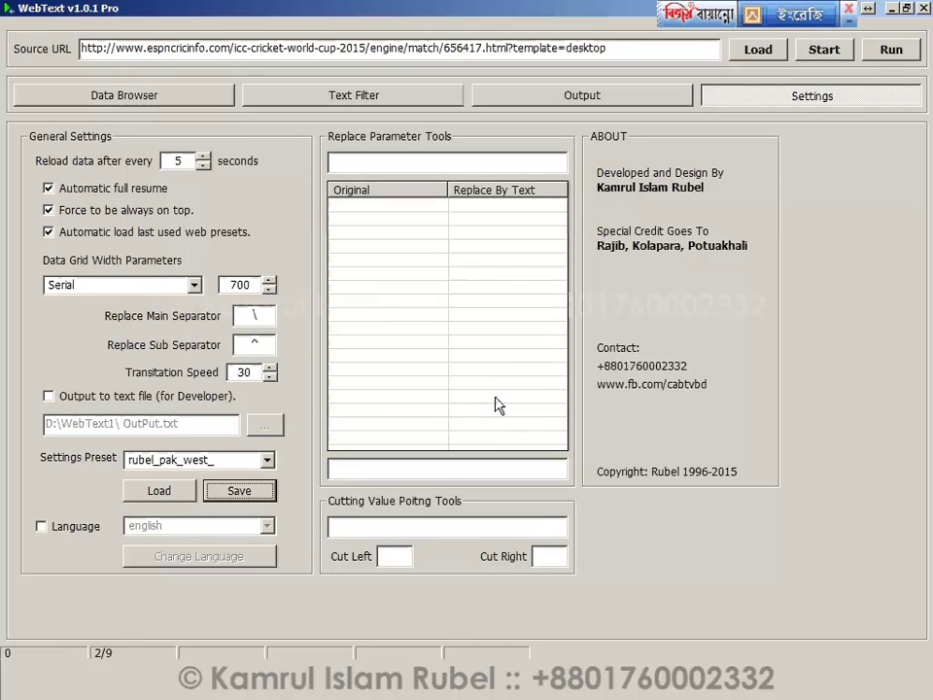
# Turn on multiline for the output text and set the body height to 800.
pyautogui.click(552, 102)
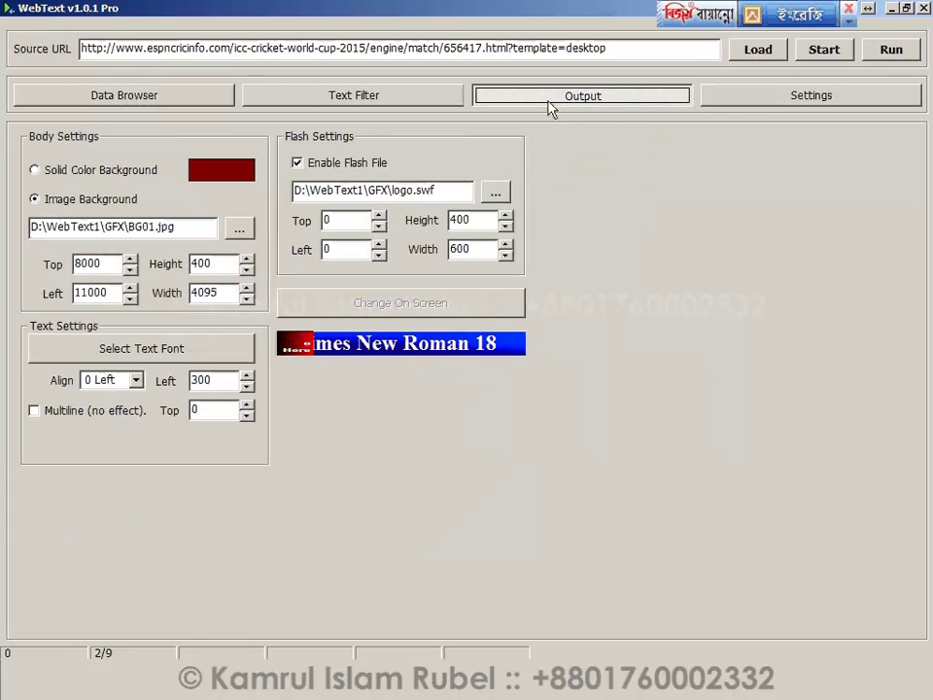
pyautogui.click(35, 411)
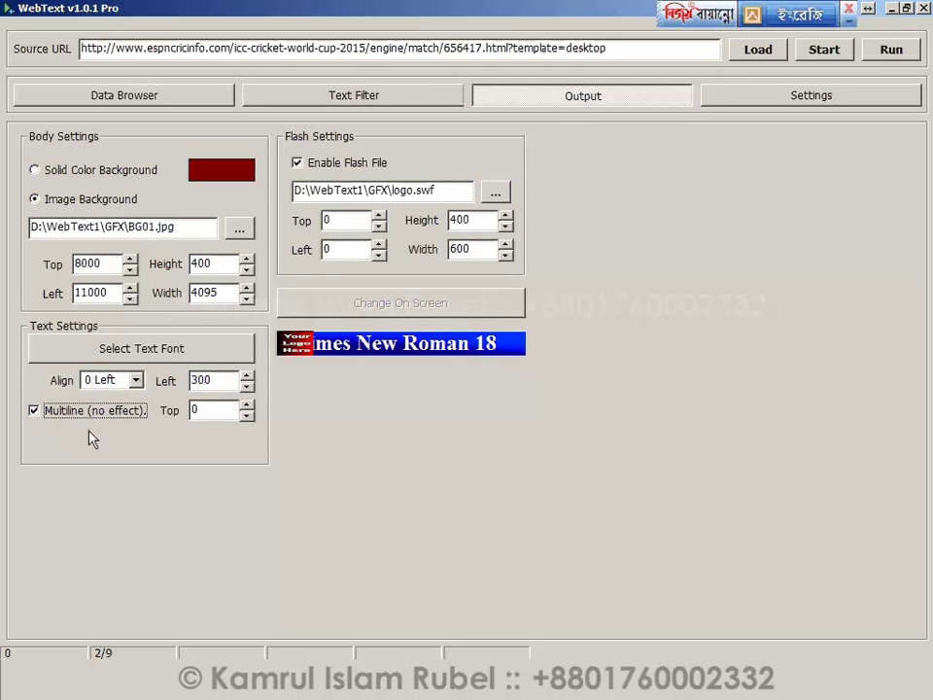
pyautogui.doubleClick(213, 263)
pyautogui.write('800')
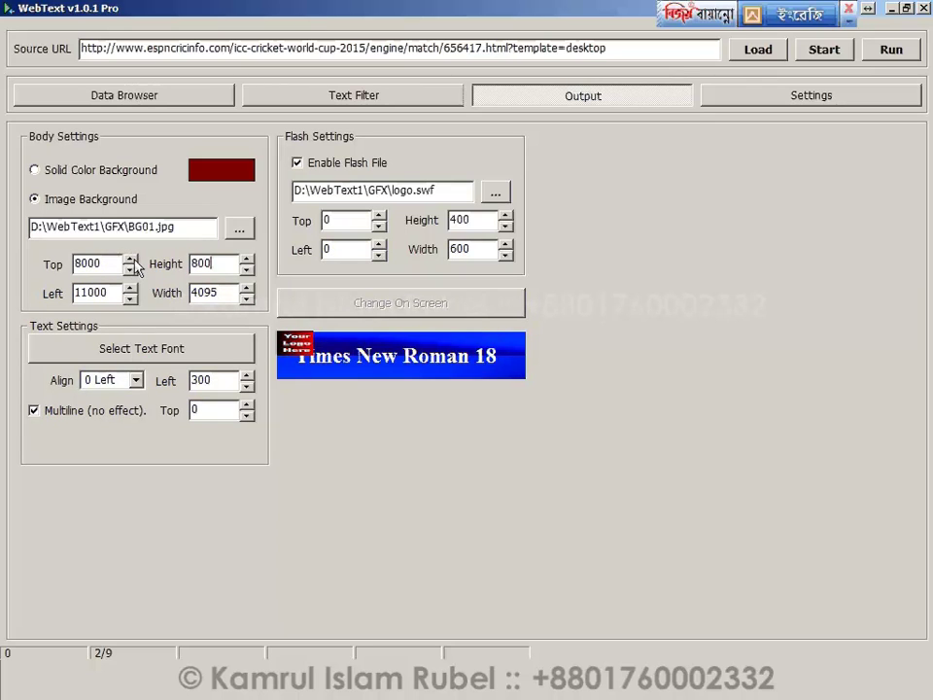
# Disable the Flash file and run the output to preview the multiline text.
pyautogui.click(297, 163)
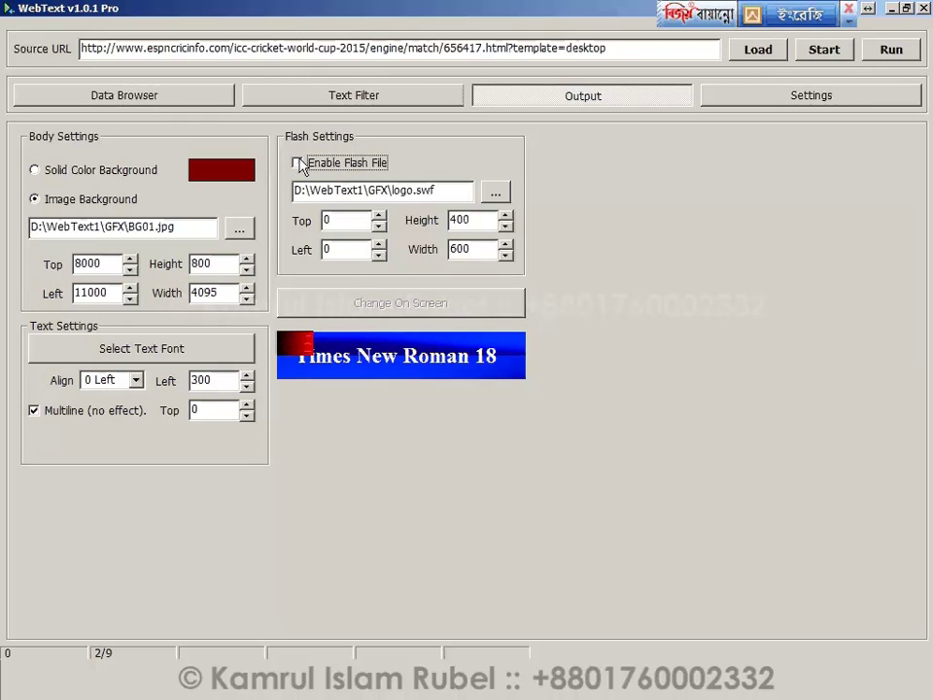
pyautogui.click(890, 54)
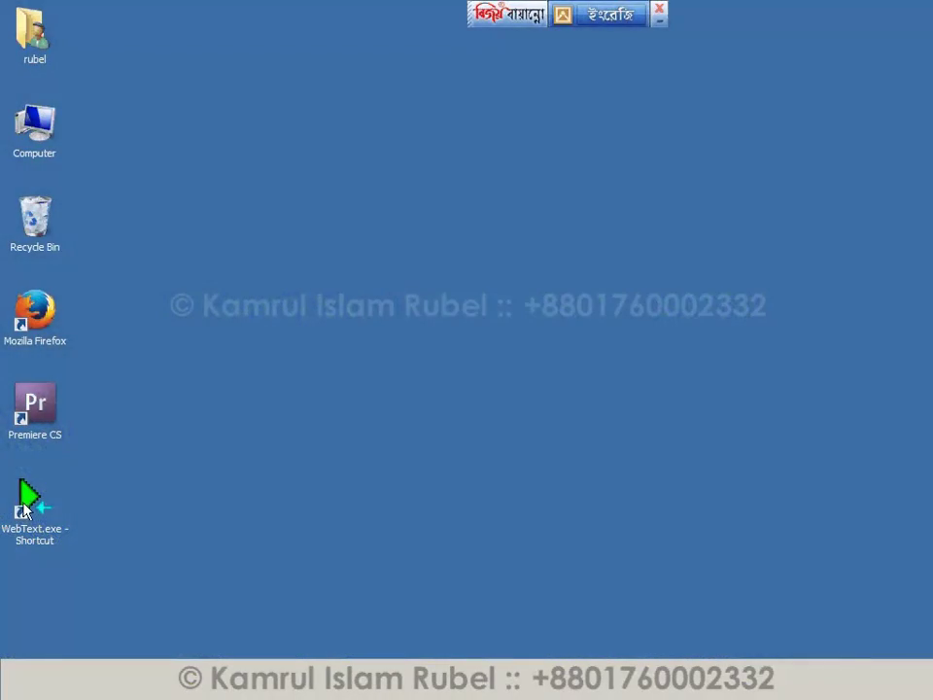
pyautogui.doubleClick(30, 501)
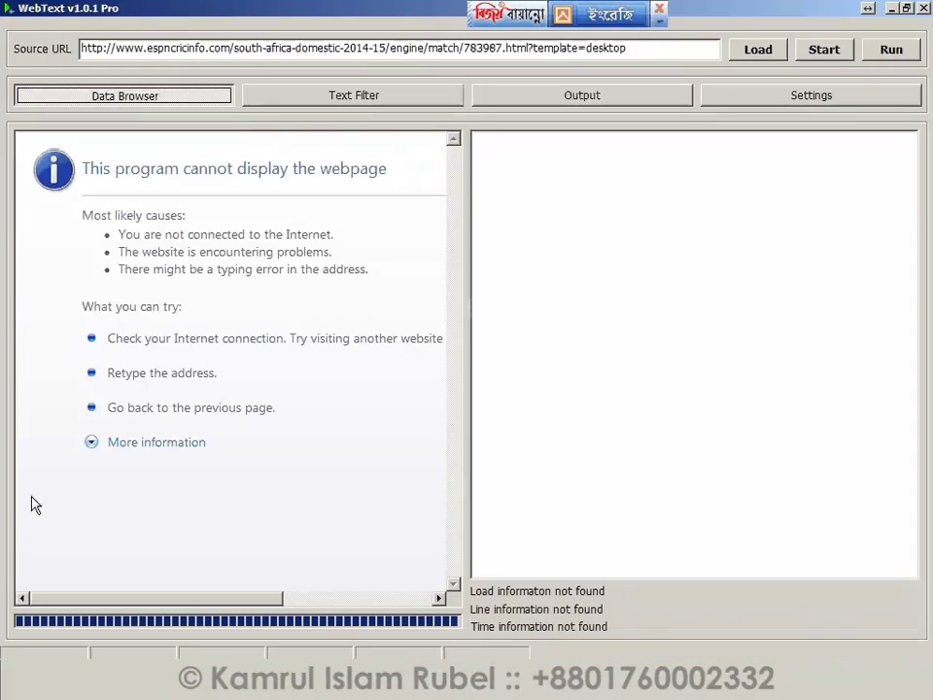
pyautogui.moveTo(424, 48); pyautogui.dragTo(66, 52)
pyautogui.rightClick(140, 45)
pyautogui.click(175, 98)
# Switch to Firefox, open the desktop scorecard of the Tamil Union v Badureliya match and copy its web address.
pyautogui.click(888, 9)
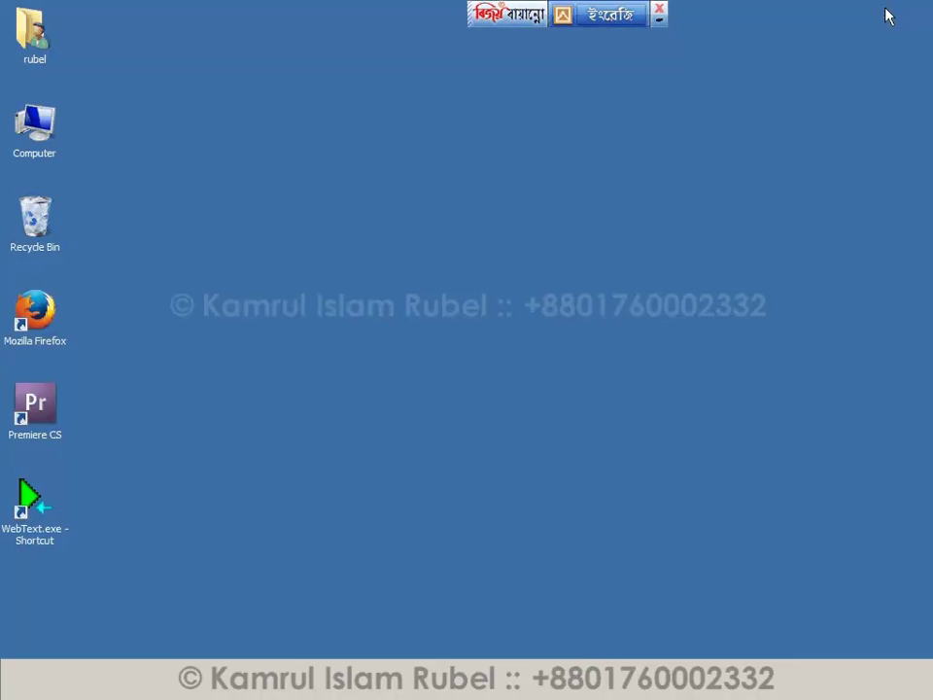
pyautogui.doubleClick(55, 326)
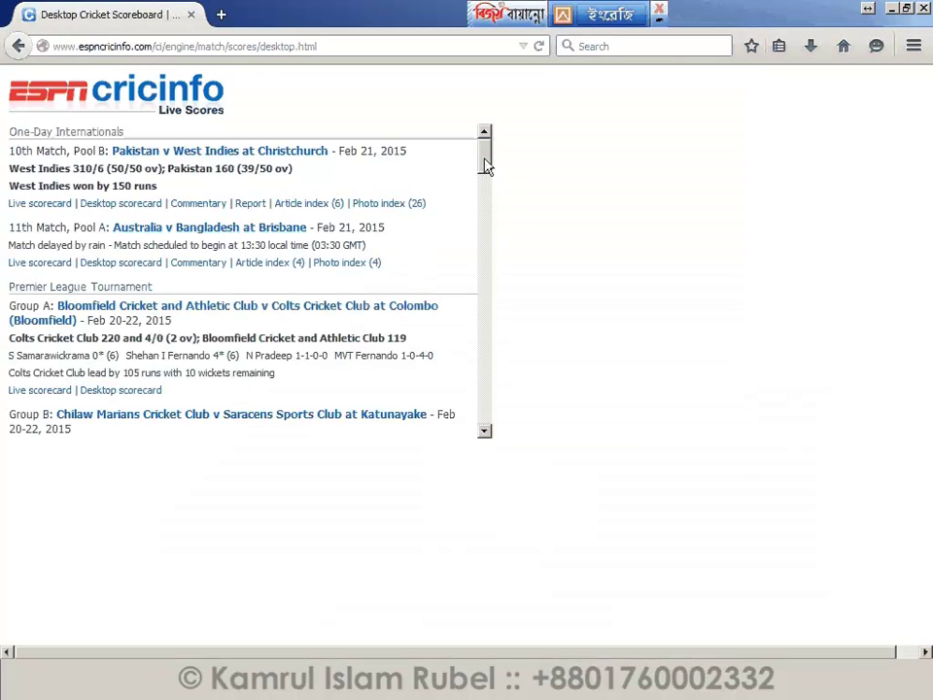
pyautogui.moveTo(487, 167); pyautogui.dragTo(470, 255)
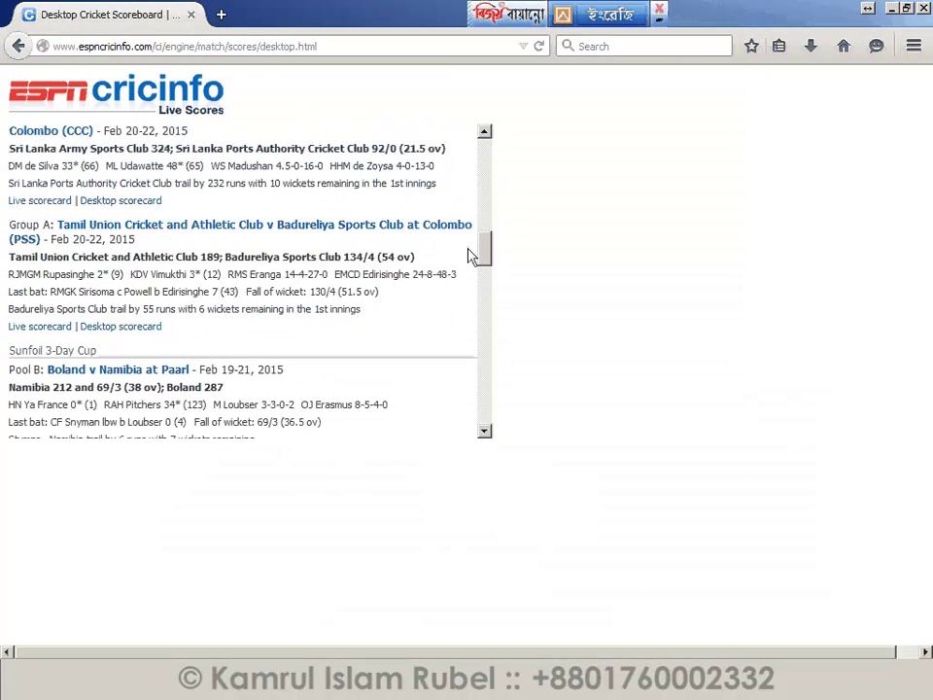
pyautogui.click(155, 329)
pyautogui.click(352, 67)
pyautogui.rightClick(351, 67)
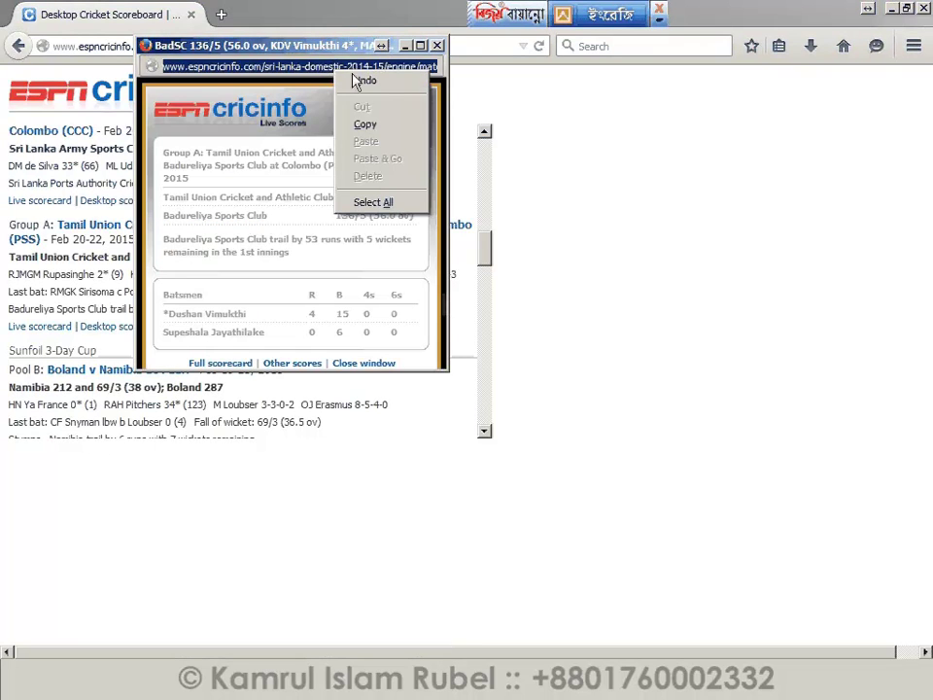
pyautogui.click(365, 125)
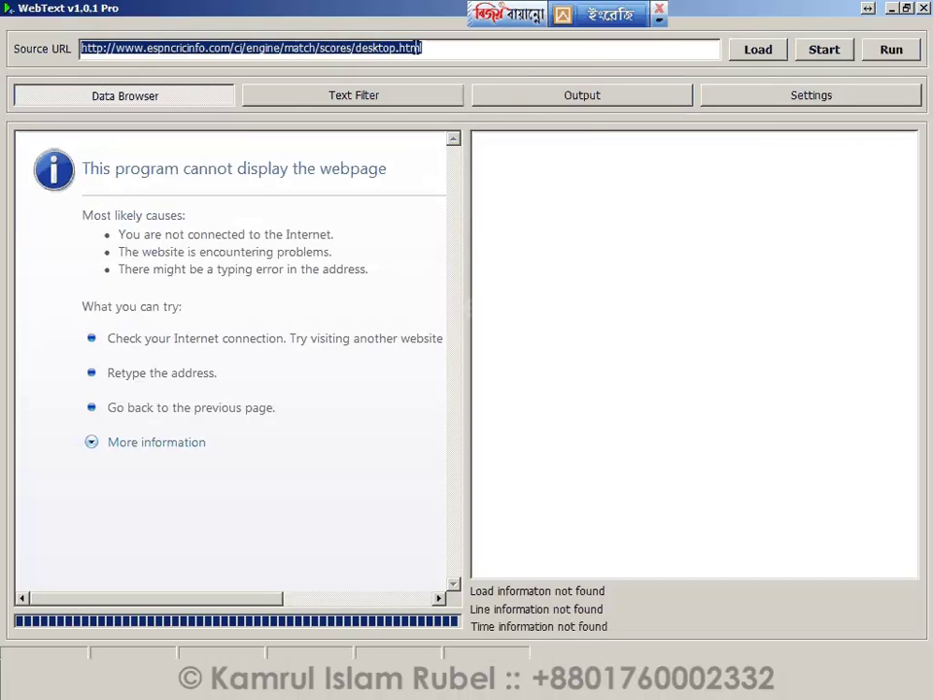
# Back in WebText, replace the source URL with the copied match scorecard address and load it.
pyautogui.rightClick(413, 49)
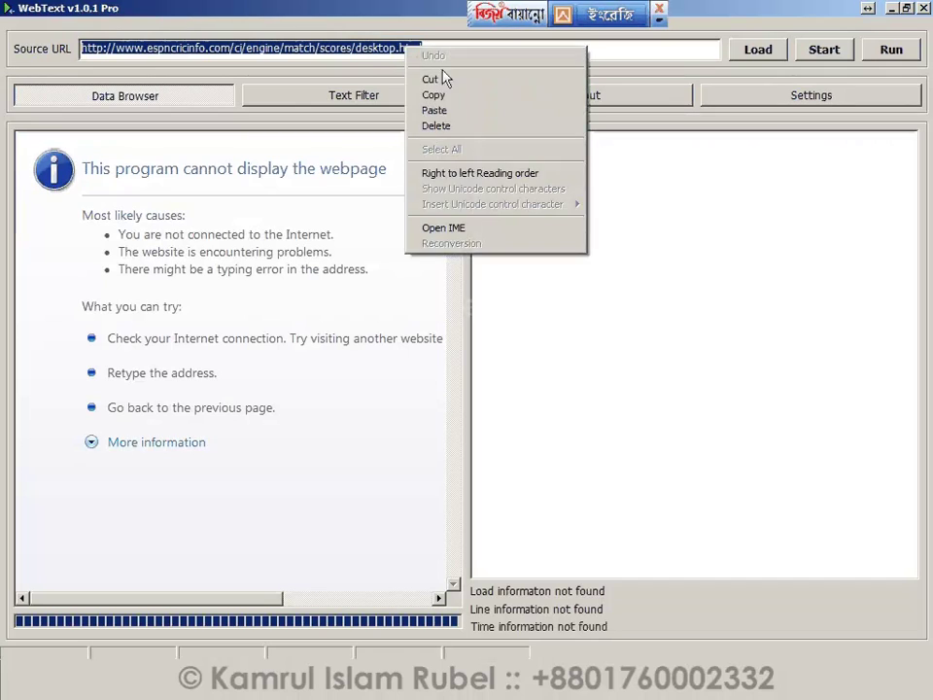
pyautogui.click(437, 110)
pyautogui.click(756, 53)
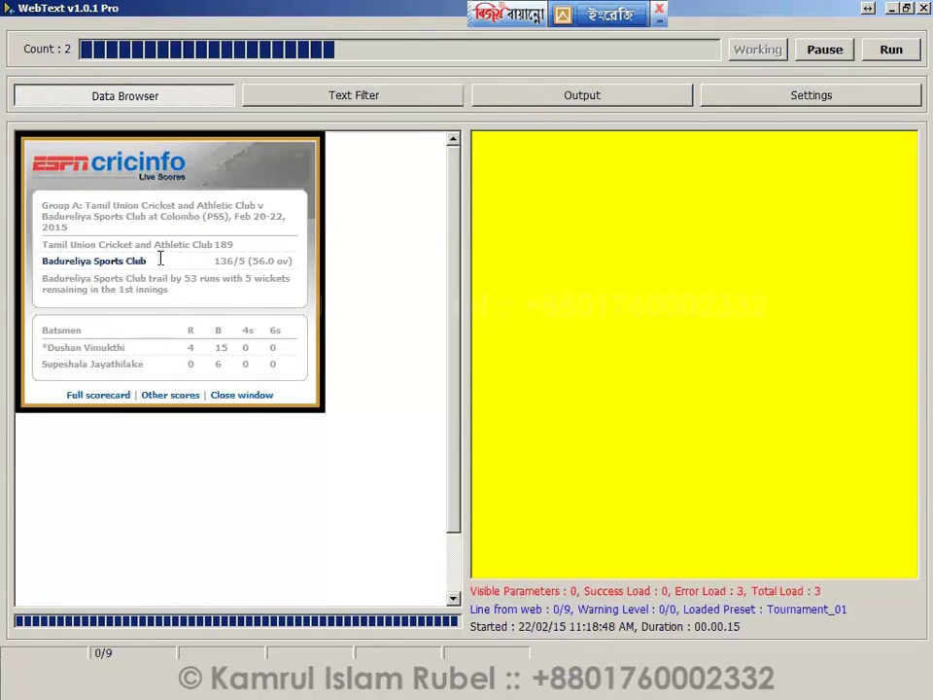
# Assign index 1 to the Tamil Union line and index 2 to the Badureliya 136/5 line, and check the captured text.
pyautogui.click(345, 101)
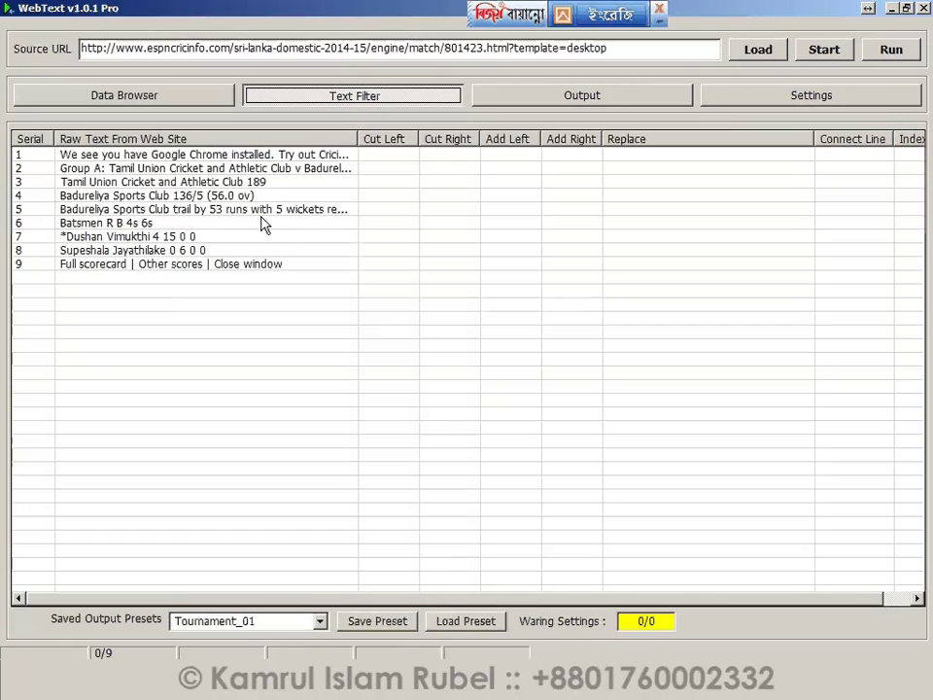
pyautogui.click(216, 183)
pyautogui.click(864, 180)
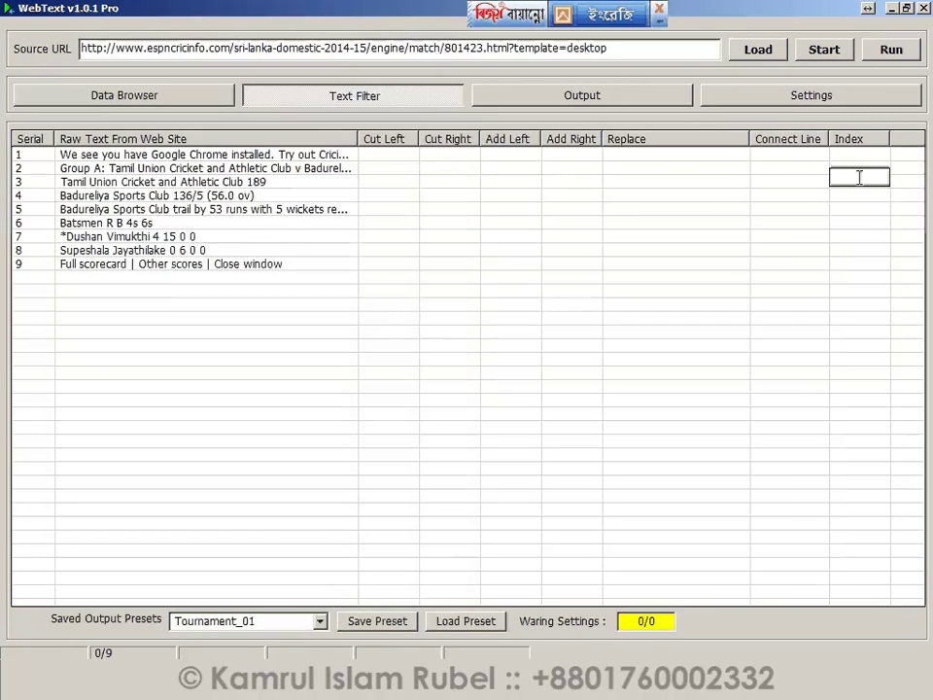
pyautogui.write('1')
pyautogui.press('Return')
pyautogui.click(859, 193)
pyautogui.press('Return')
pyautogui.click(174, 103)
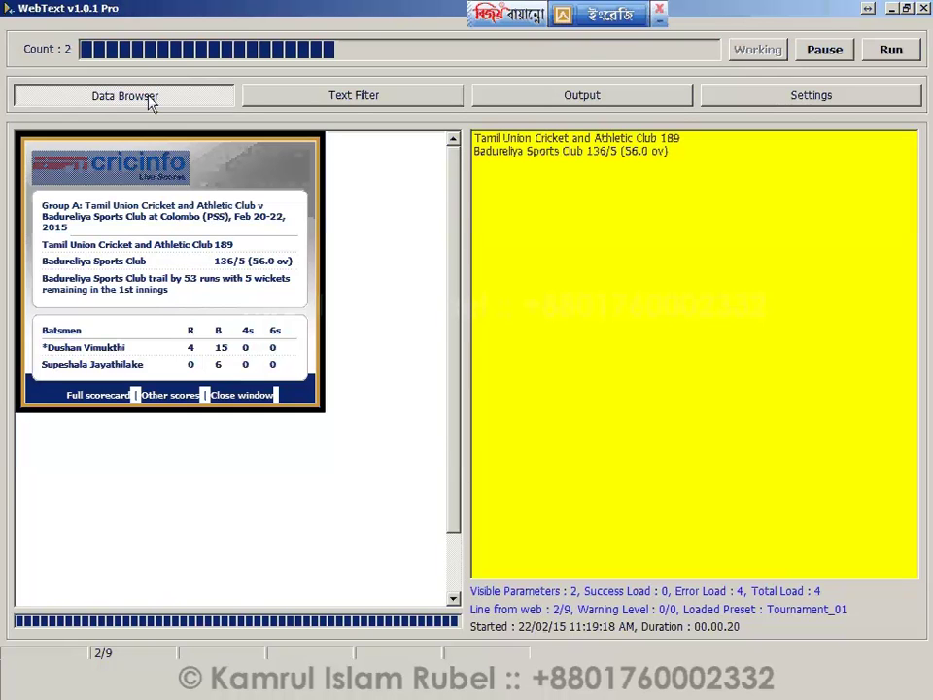
# Copy the raw text "Tamil Union Cricket and Athletic Club 189" into the cutting value tool to determine its cut positions.
pyautogui.click(358, 99)
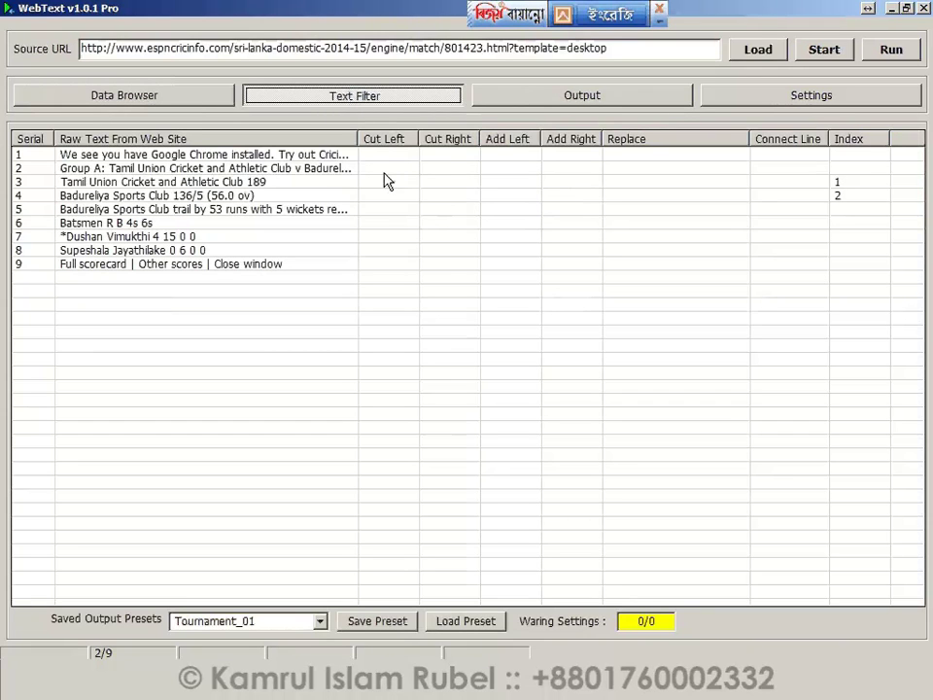
pyautogui.click(156, 182)
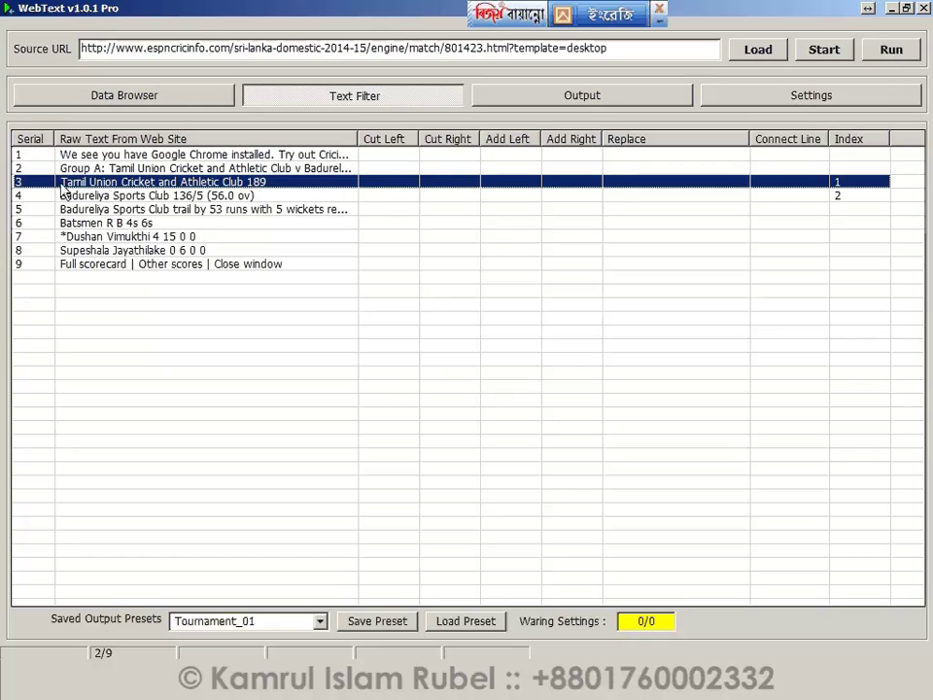
pyautogui.doubleClick(126, 185)
pyautogui.rightClick(195, 179)
pyautogui.click(193, 232)
pyautogui.click(304, 198)
pyautogui.press('Up')
pyautogui.click(840, 94)
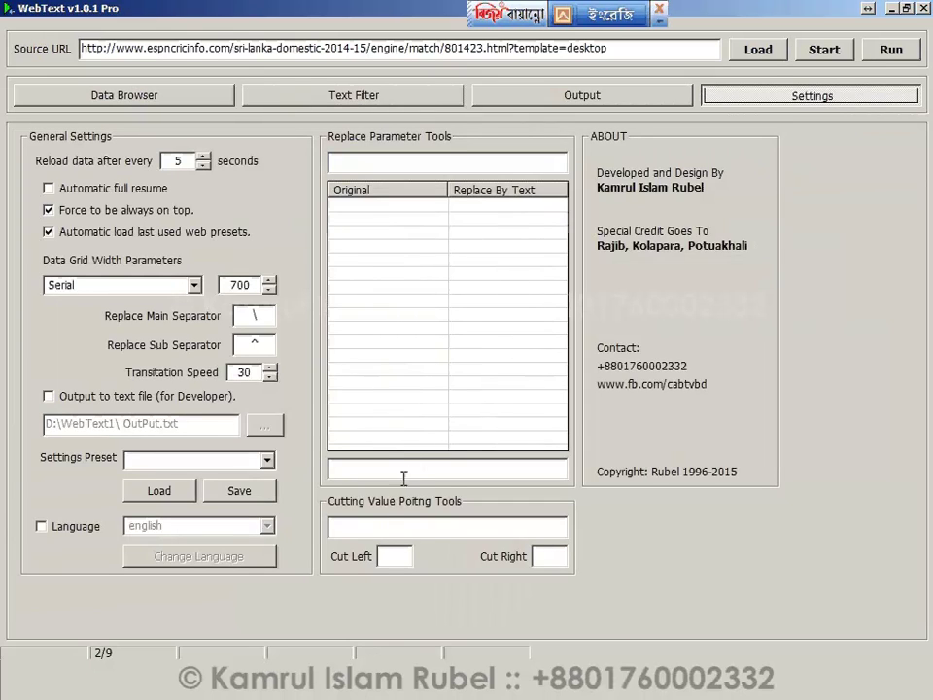
pyautogui.click(385, 527)
pyautogui.hotkey('ctrl', 'v')
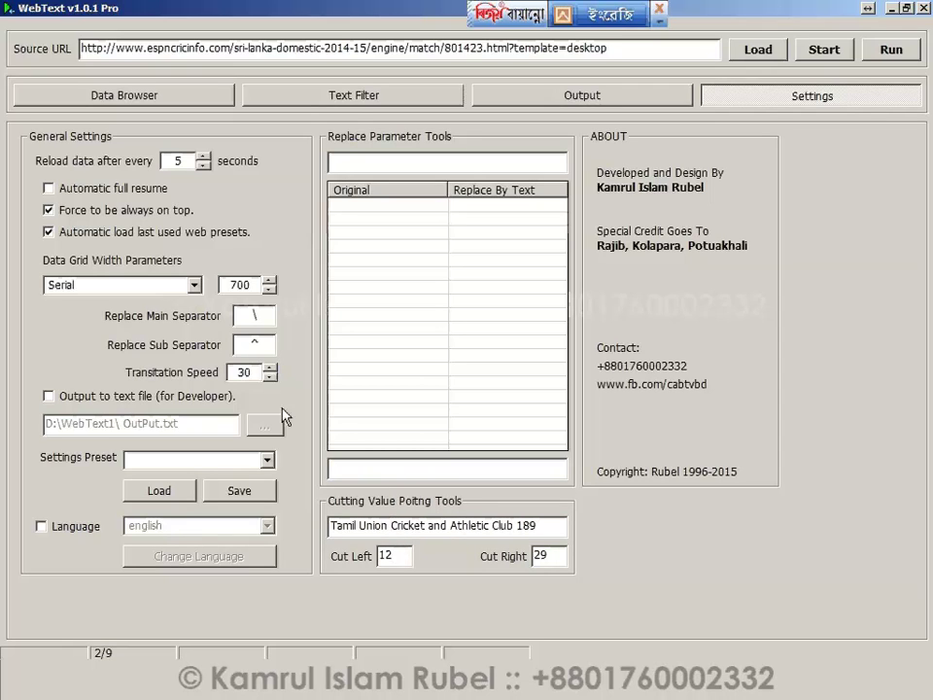
# Set the Cut Left value of the Tamil Union line to 12 in the text filter.
pyautogui.click(297, 97)
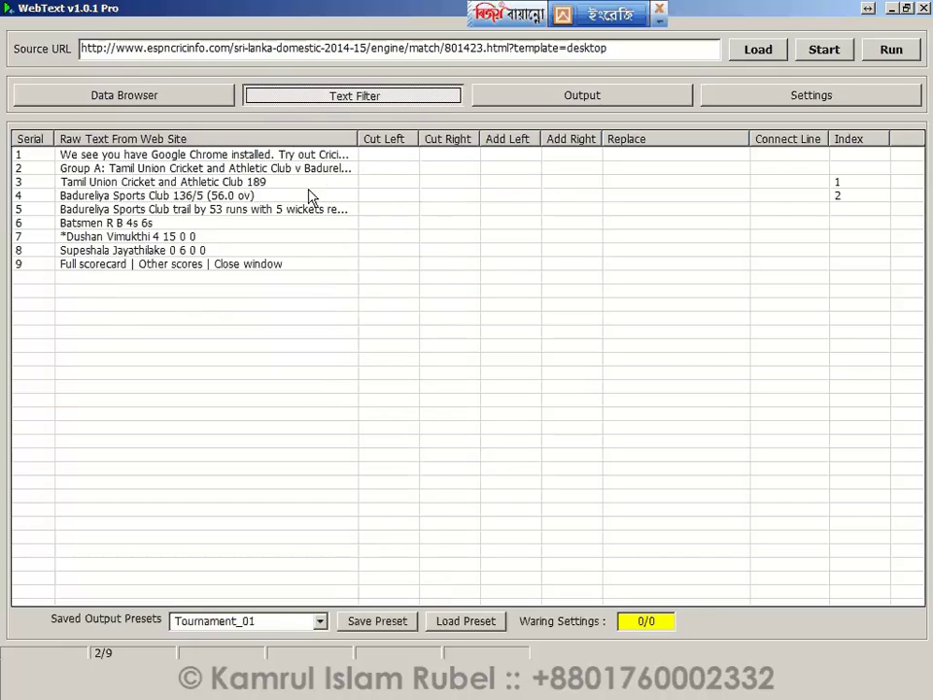
pyautogui.click(378, 178)
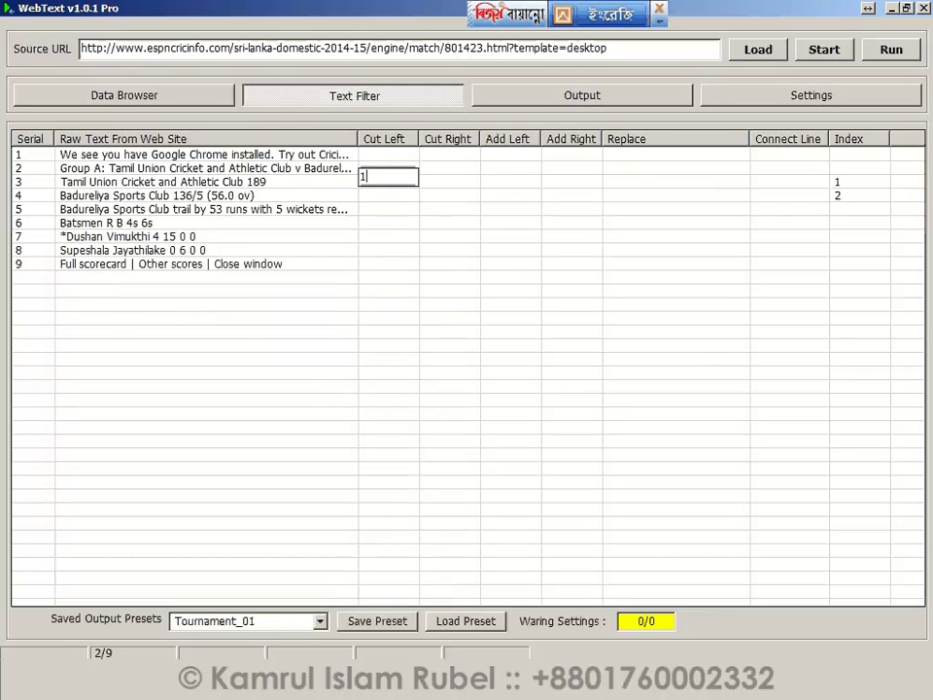
pyautogui.press('Tab')
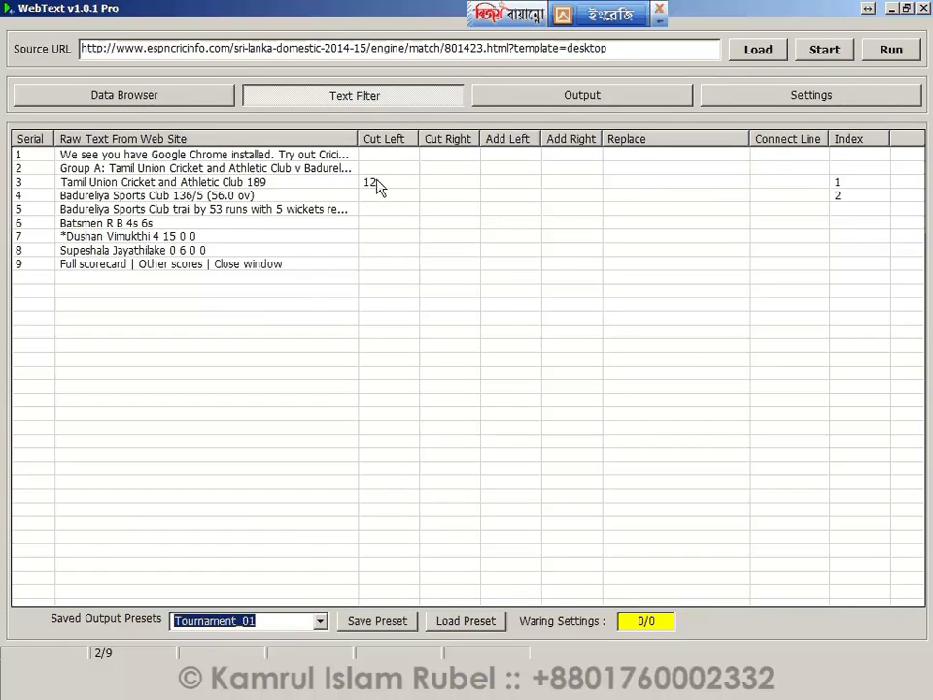
# Check the trimmed Tamil Union output and copy the full raw text "Badureliya Sports Club 136/5 (56.0 ov)" from the text filter.
pyautogui.click(175, 104)
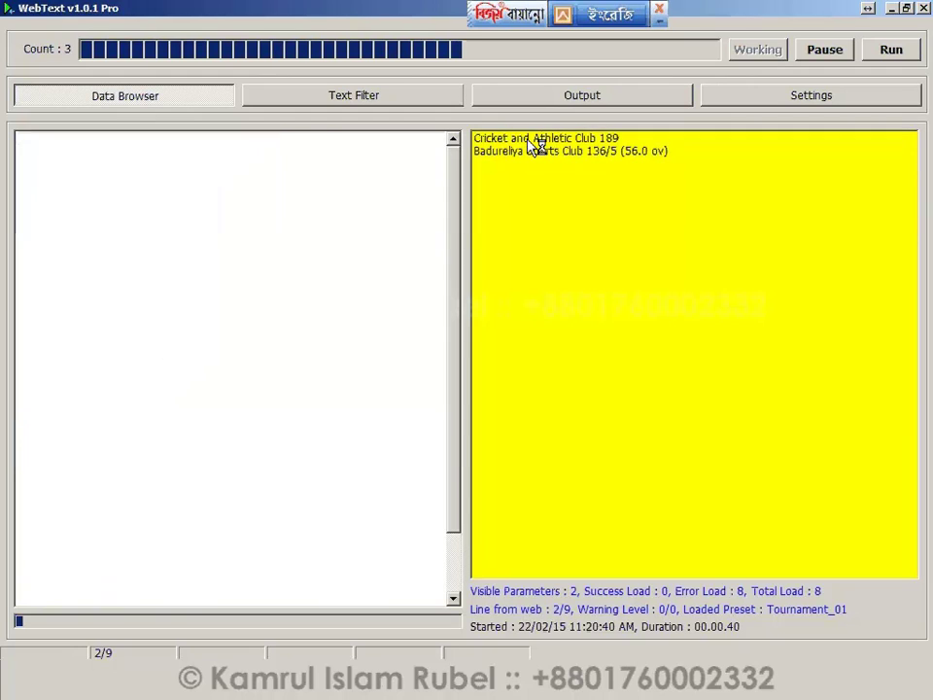
pyautogui.click(381, 104)
pyautogui.click(243, 195)
pyautogui.click(243, 195)
pyautogui.rightClick(241, 191)
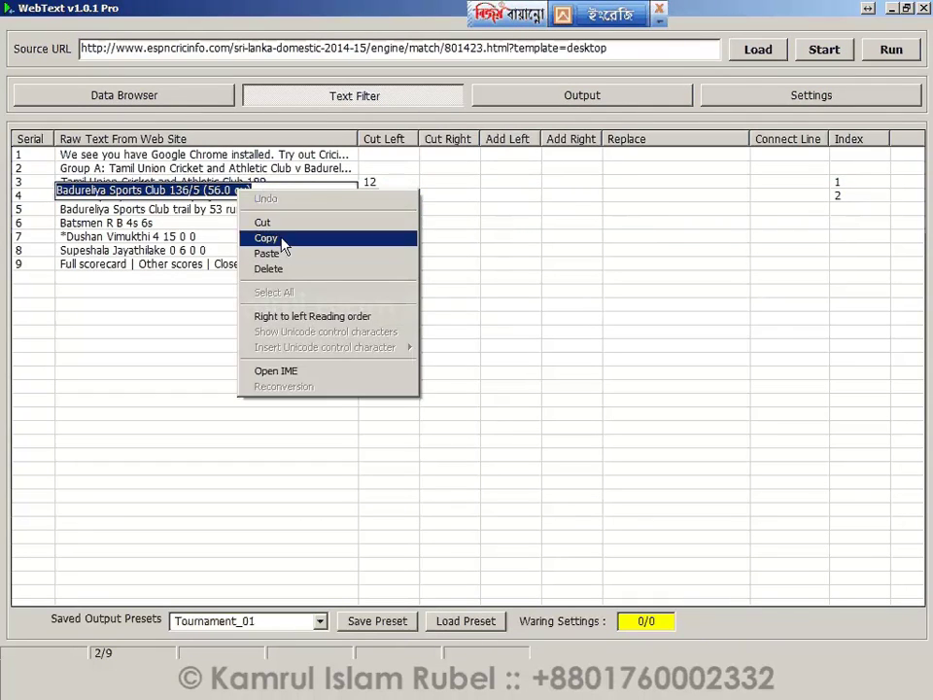
pyautogui.click(281, 238)
pyautogui.click(171, 191)
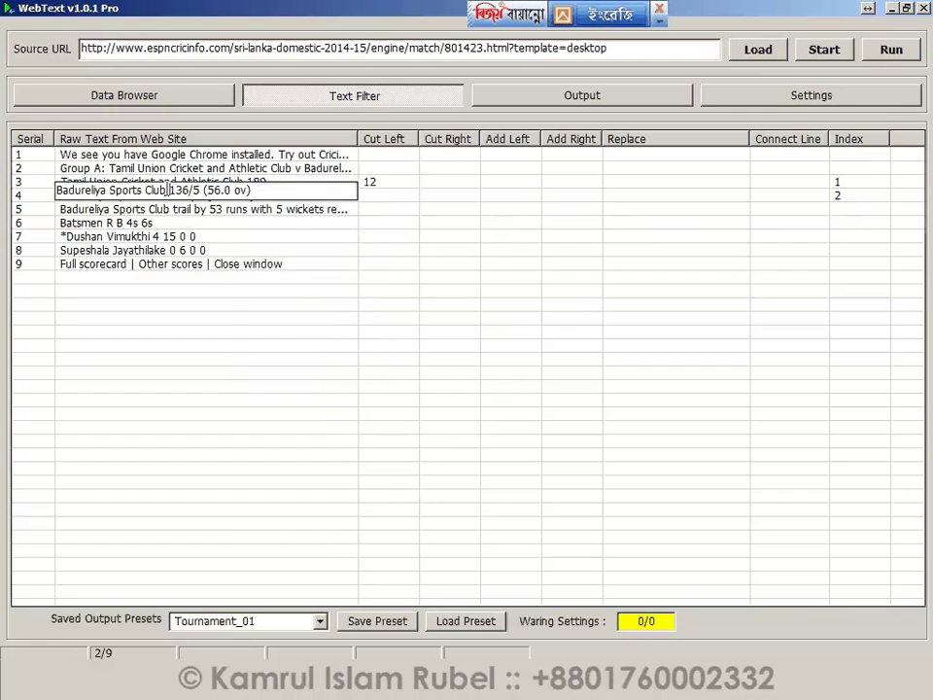
pyautogui.moveTo(170, 191); pyautogui.dragTo(265, 192)
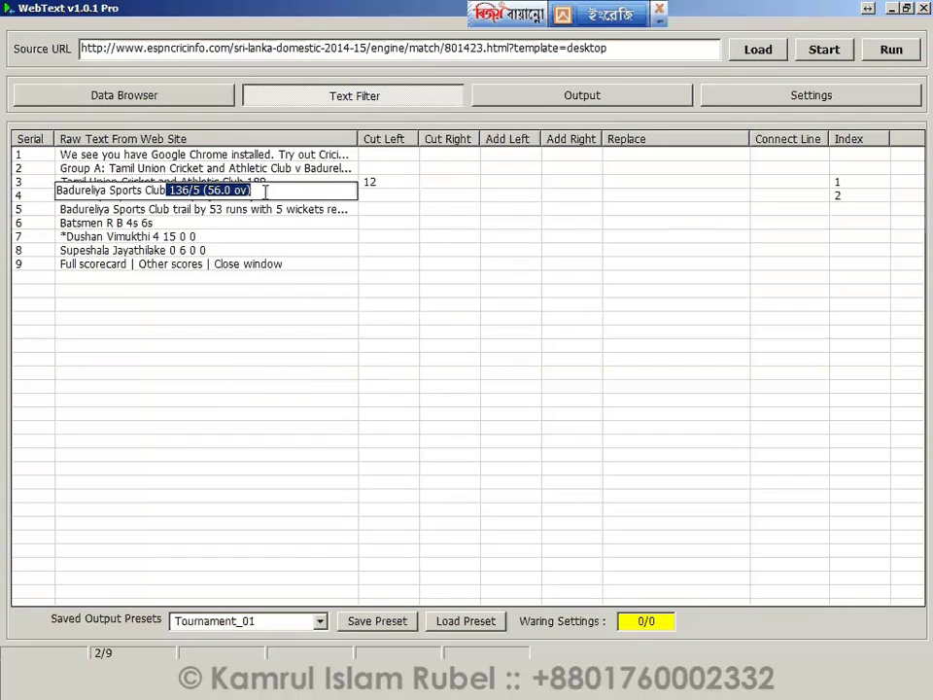
pyautogui.click(293, 210)
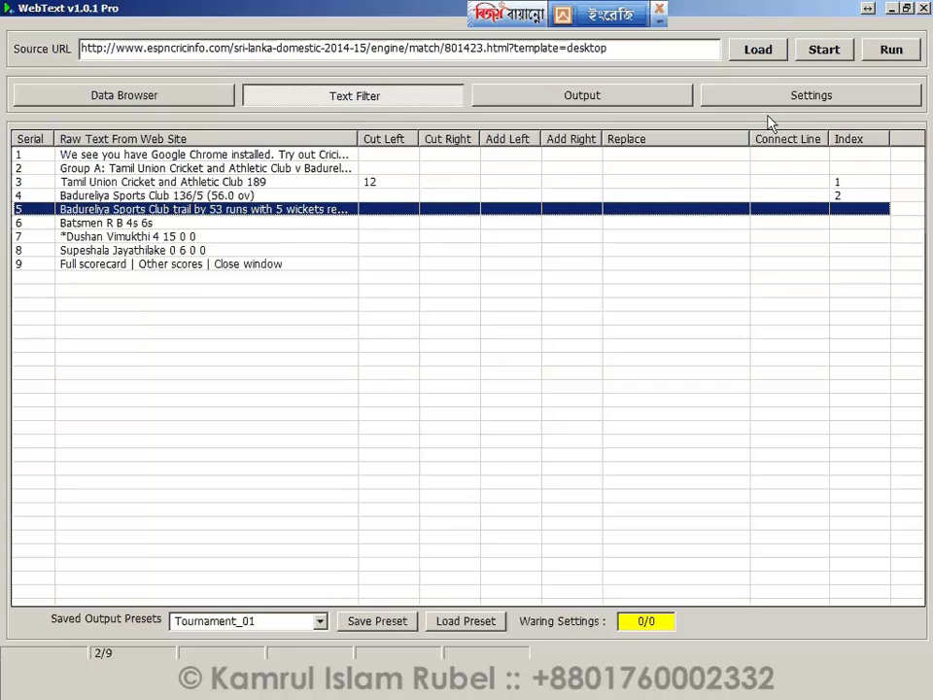
# Replace the text in the cutting value tool with the copied Badureliya line and determine the cut position after "Club".
pyautogui.click(778, 97)
pyautogui.moveTo(537, 525); pyautogui.dragTo(100, 529)
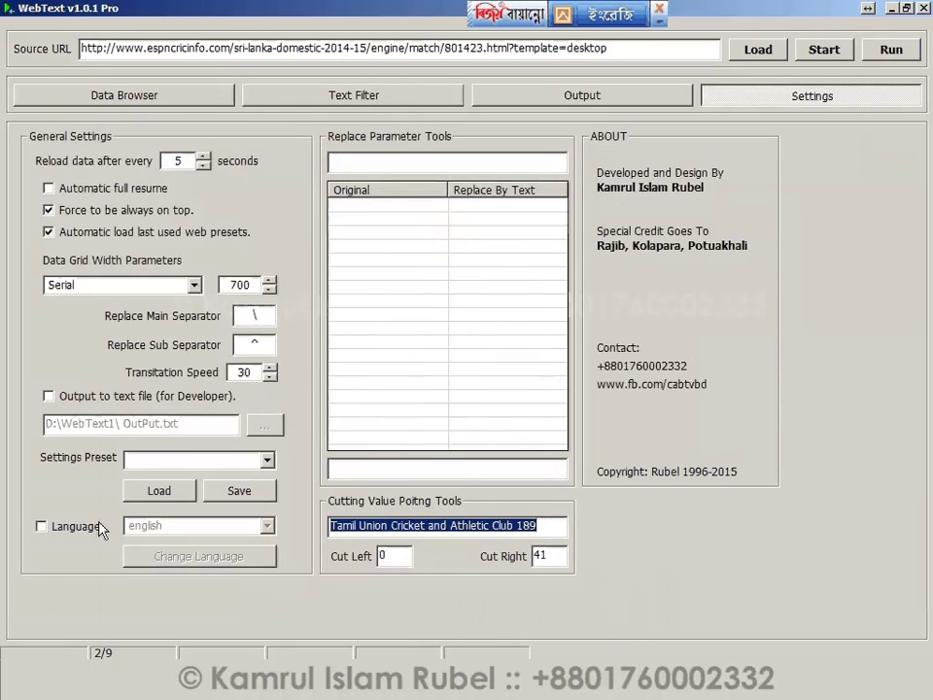
pyautogui.hotkey('ctrl', 'v')
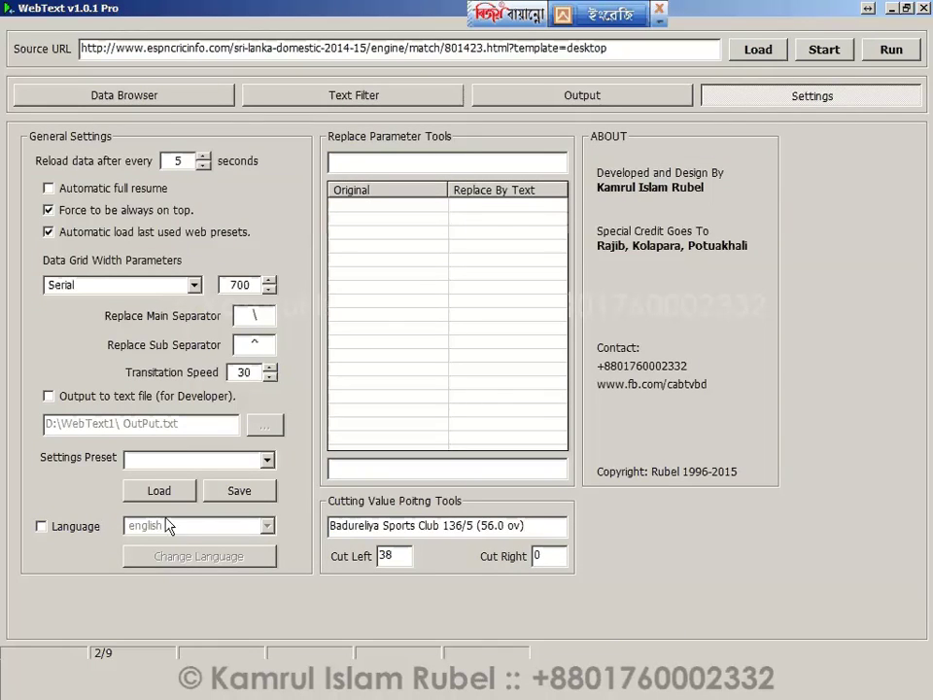
pyautogui.click(438, 526)
pyautogui.moveTo(554, 555); pyautogui.dragTo(536, 555)
# Set the Cut Right value of the Badureliya 136/5 line to 16 and check the captured text.
pyautogui.click(257, 97)
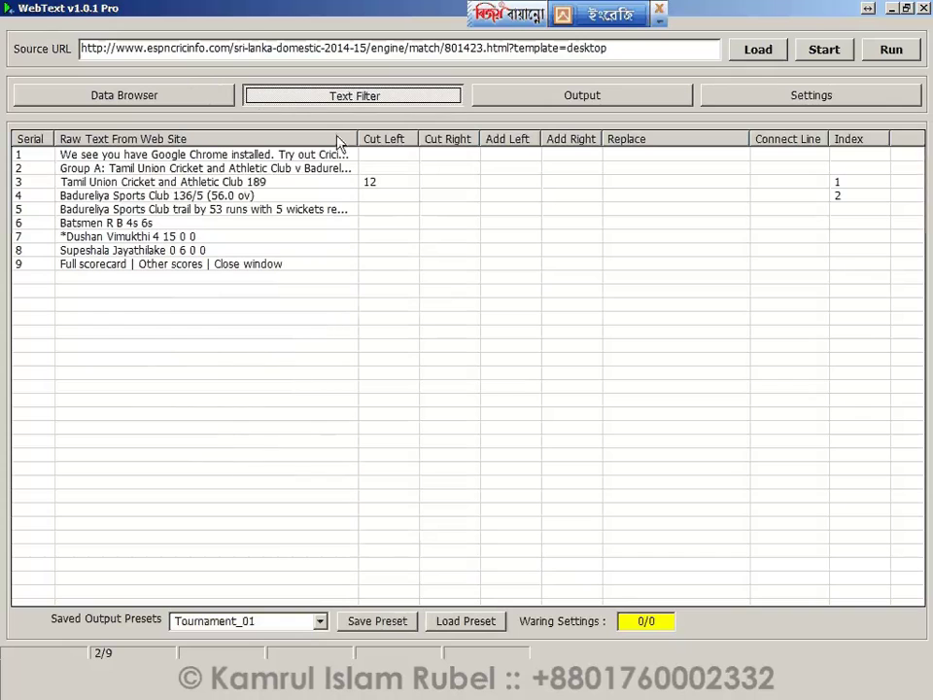
pyautogui.click(437, 196)
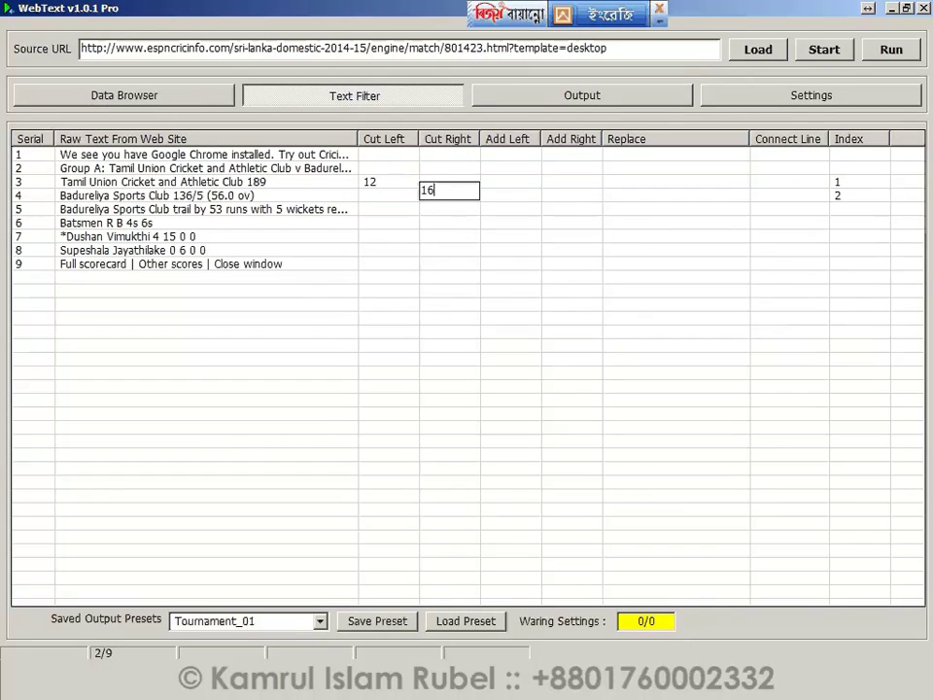
pyautogui.press('Return')
pyautogui.click(151, 97)
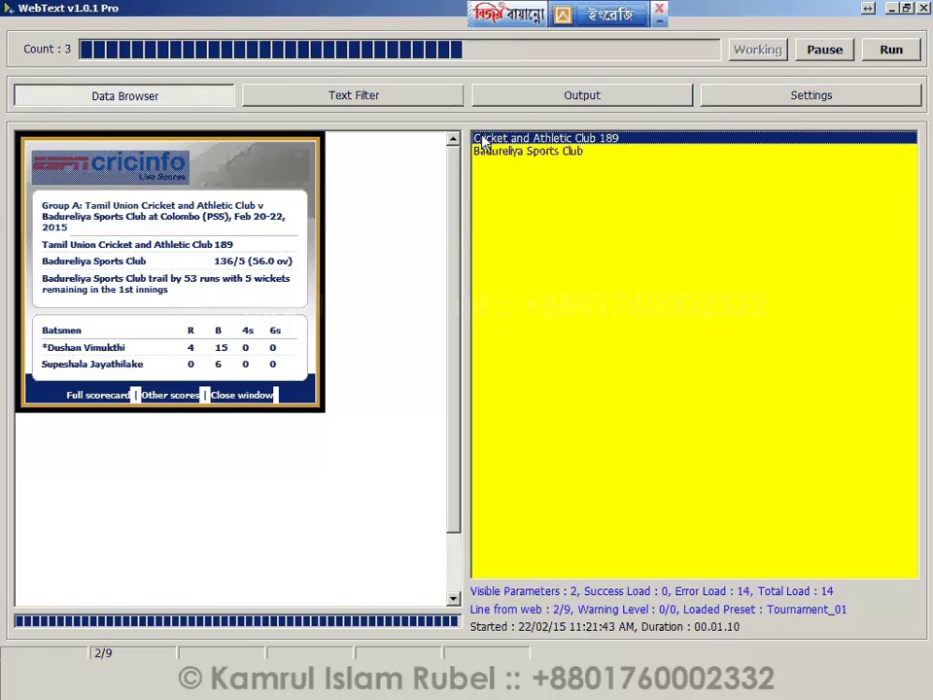
# Add the text "Indian Team -" before the Tamil Union line using its Add Left value, and check the output lines.
pyautogui.click(424, 97)
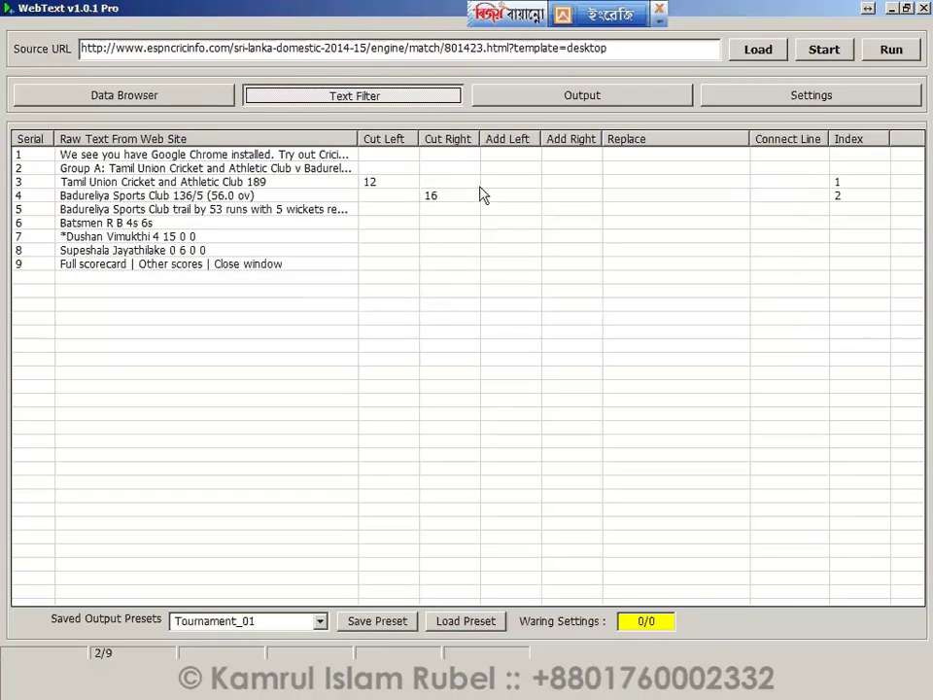
pyautogui.click(368, 184)
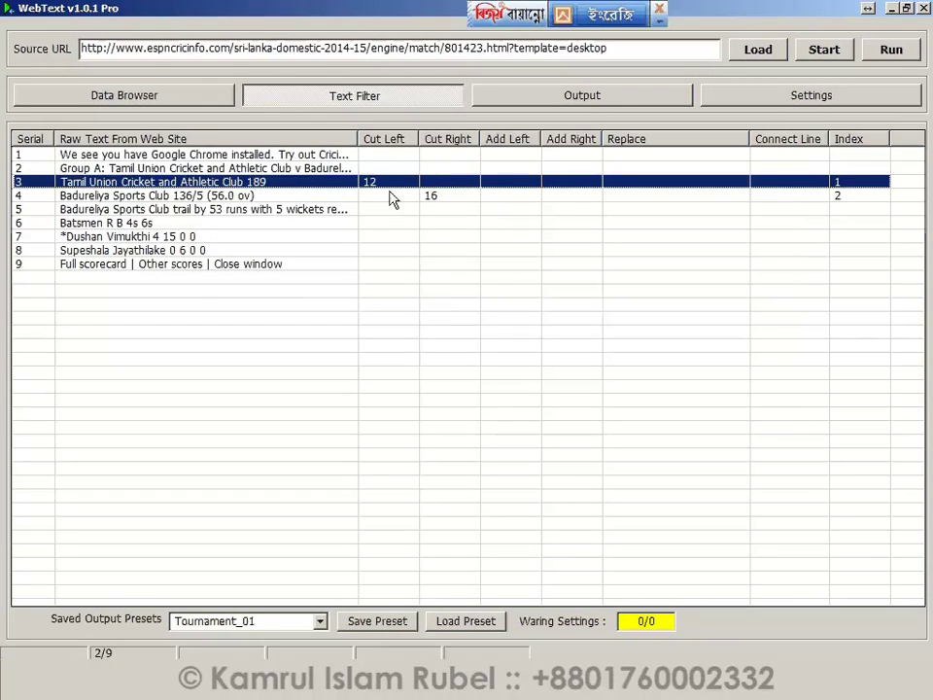
pyautogui.doubleClick(511, 181)
pyautogui.write('Indian Team -')
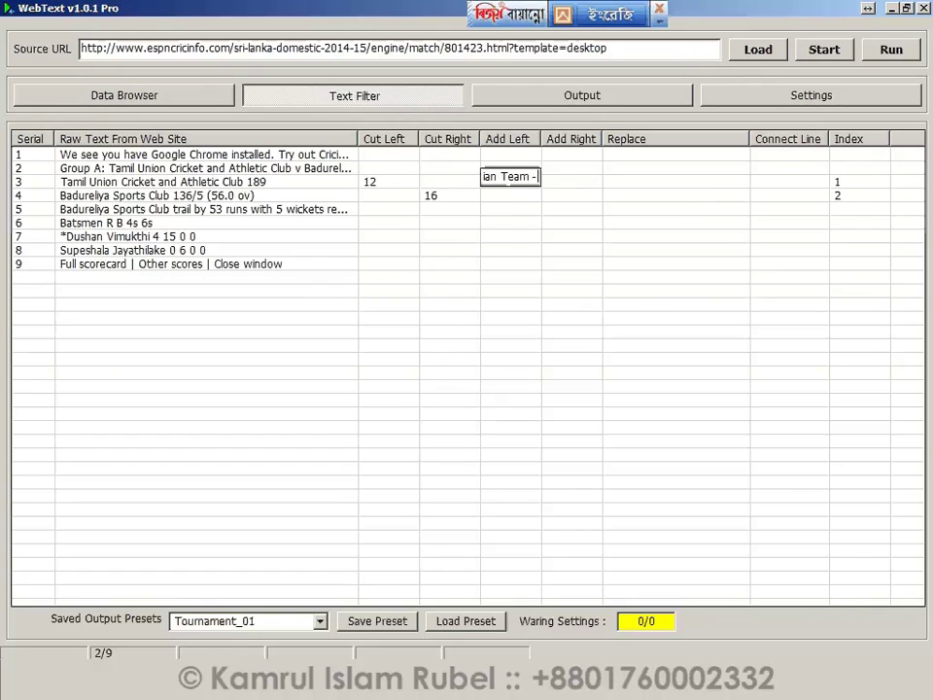
pyautogui.press('Tab')
pyautogui.click(208, 103)
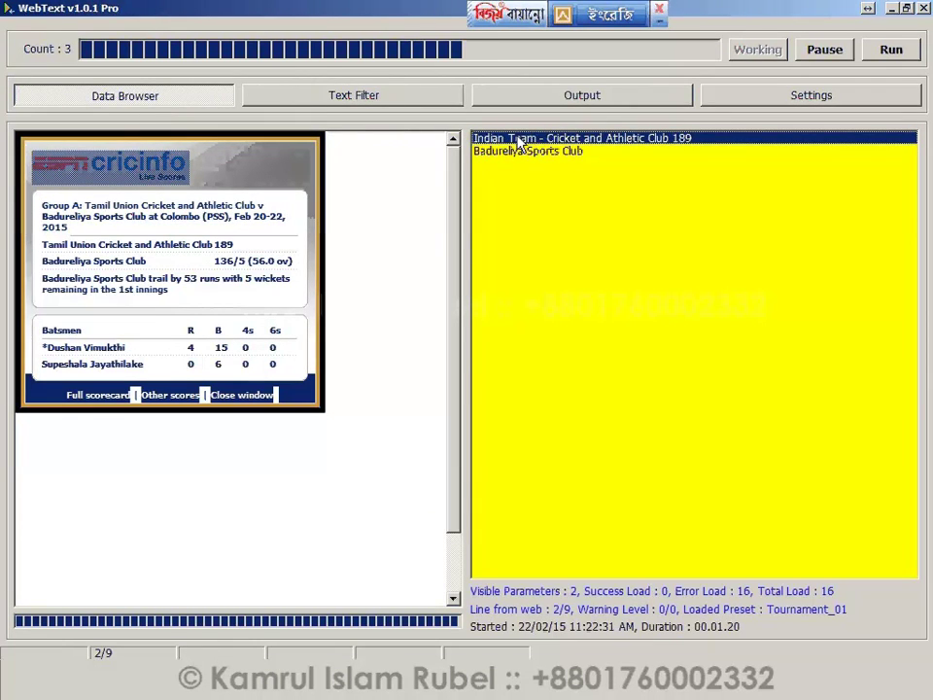
pyautogui.click(515, 154)
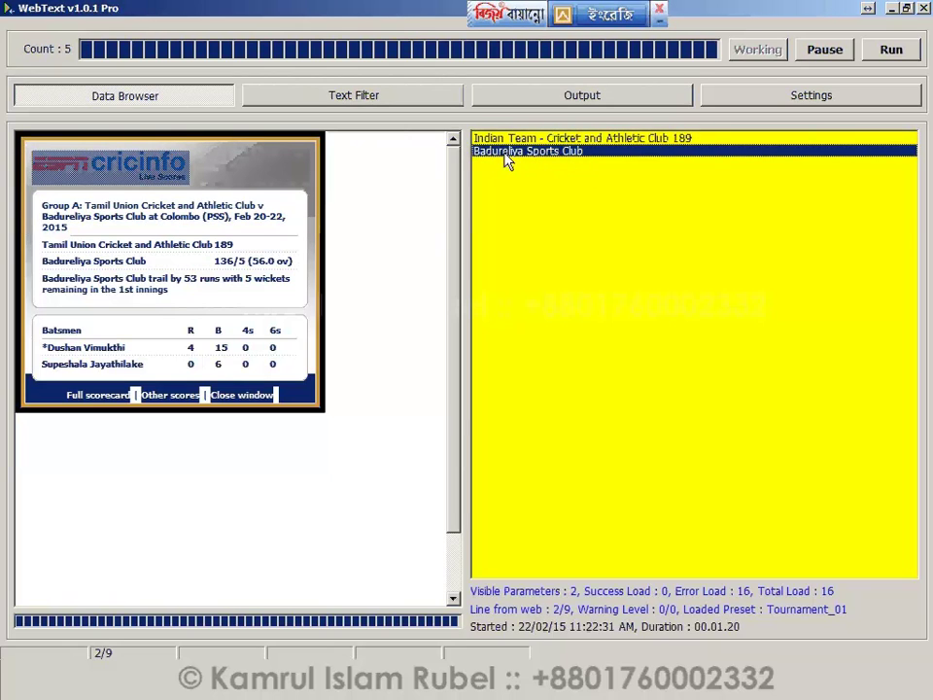
# Add the text "Of Srilanka" after the Badureliya 136/5 line using its Add Right value, and check the output.
pyautogui.click(374, 98)
pyautogui.click(604, 192)
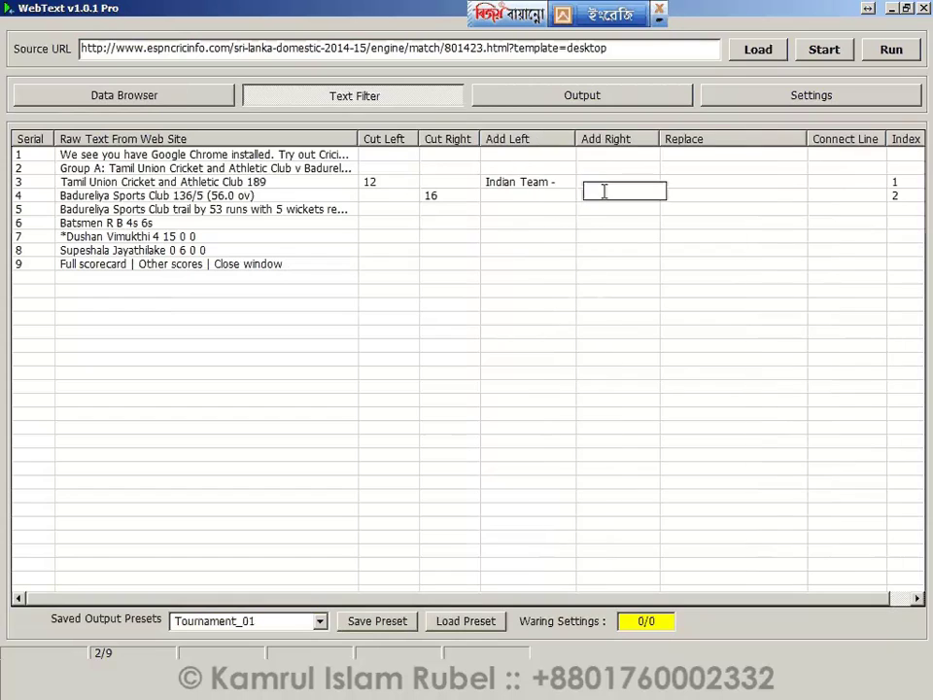
pyautogui.write('Of Srilanka')
pyautogui.press('Return')
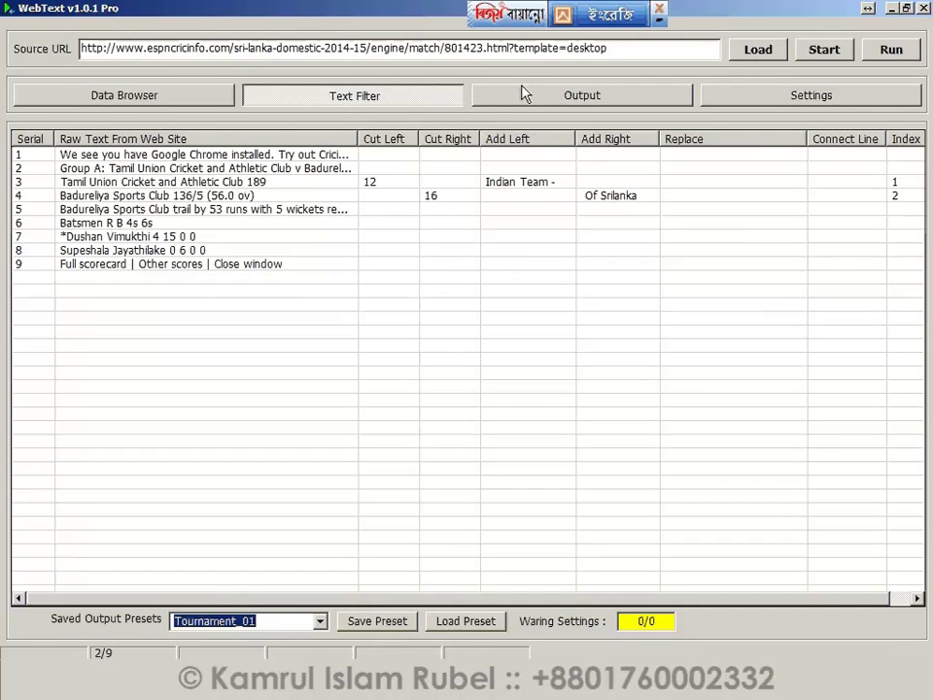
pyautogui.click(208, 98)
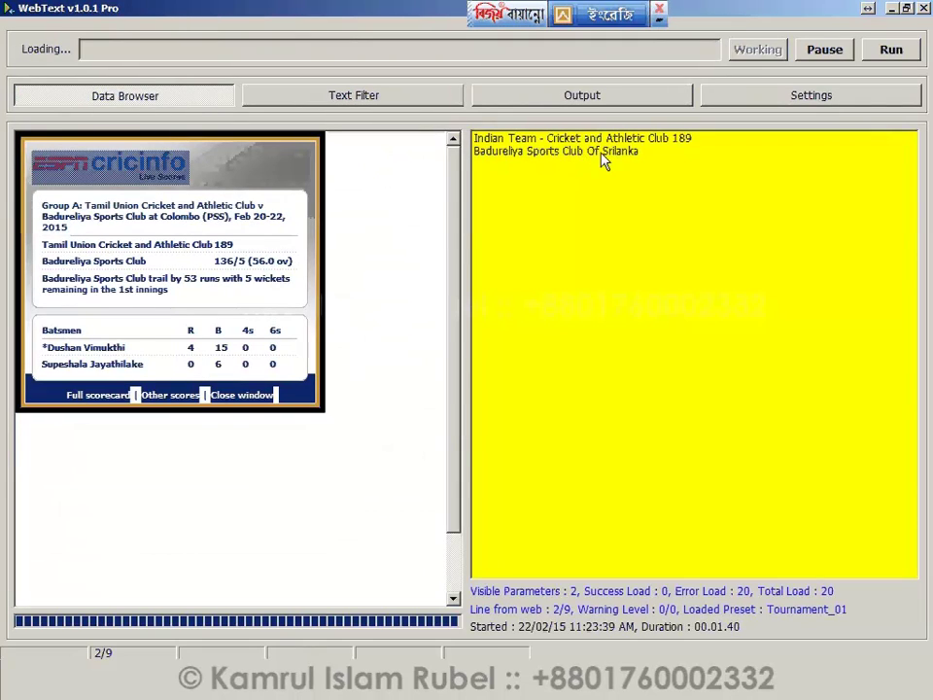
# Remove all parameter values from the Cut Left, Cut Right, Add Left and Add Right columns, and check the captured text.
pyautogui.click(390, 101)
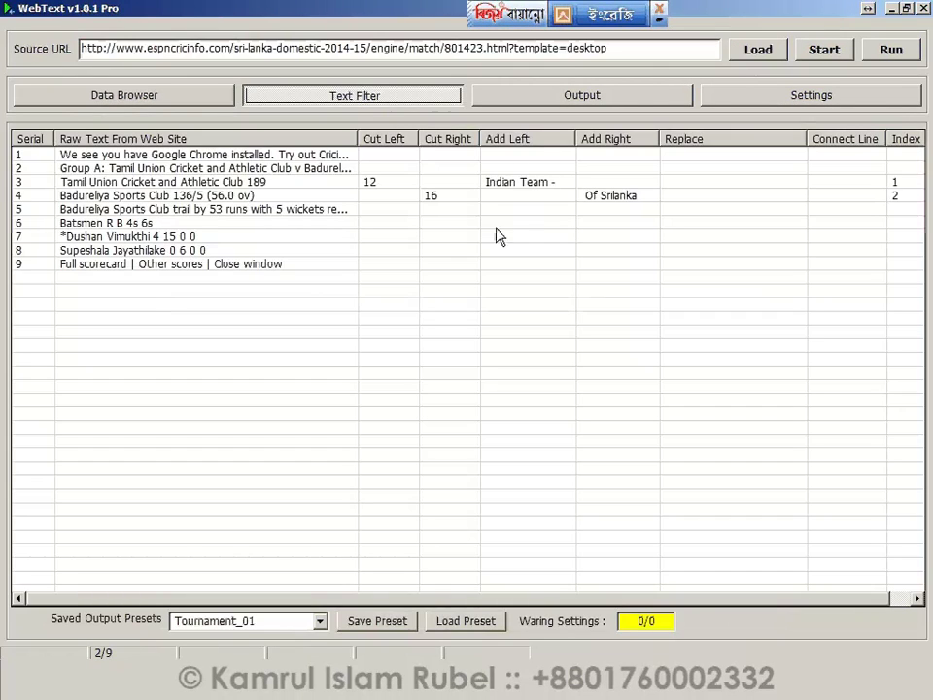
pyautogui.click(395, 141)
pyautogui.click(489, 394)
pyautogui.click(447, 141)
pyautogui.click(496, 392)
pyautogui.click(519, 141)
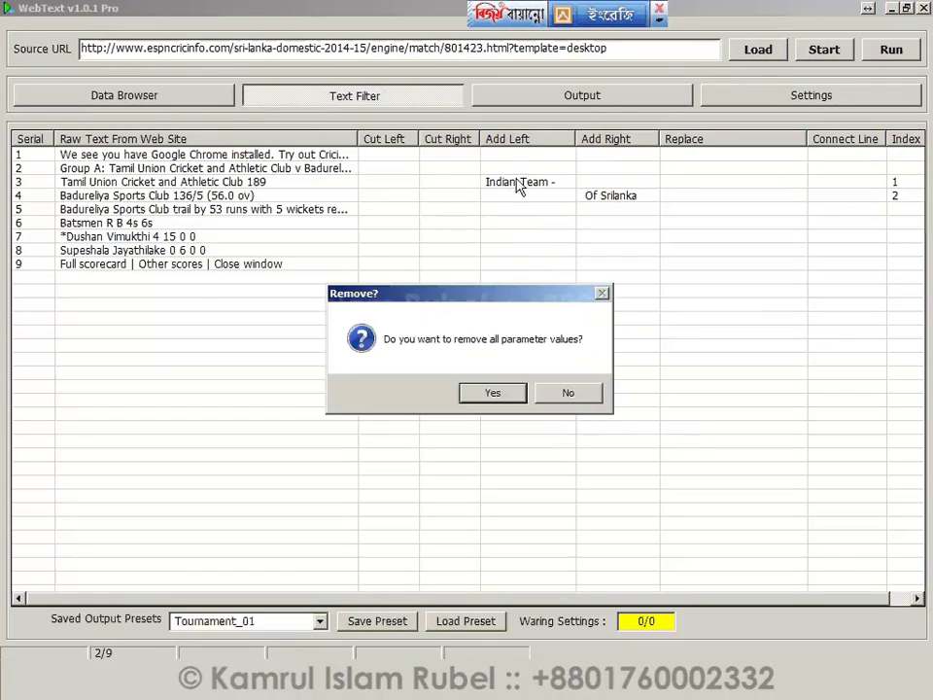
pyautogui.click(494, 393)
pyautogui.click(605, 143)
pyautogui.click(500, 393)
pyautogui.click(172, 98)
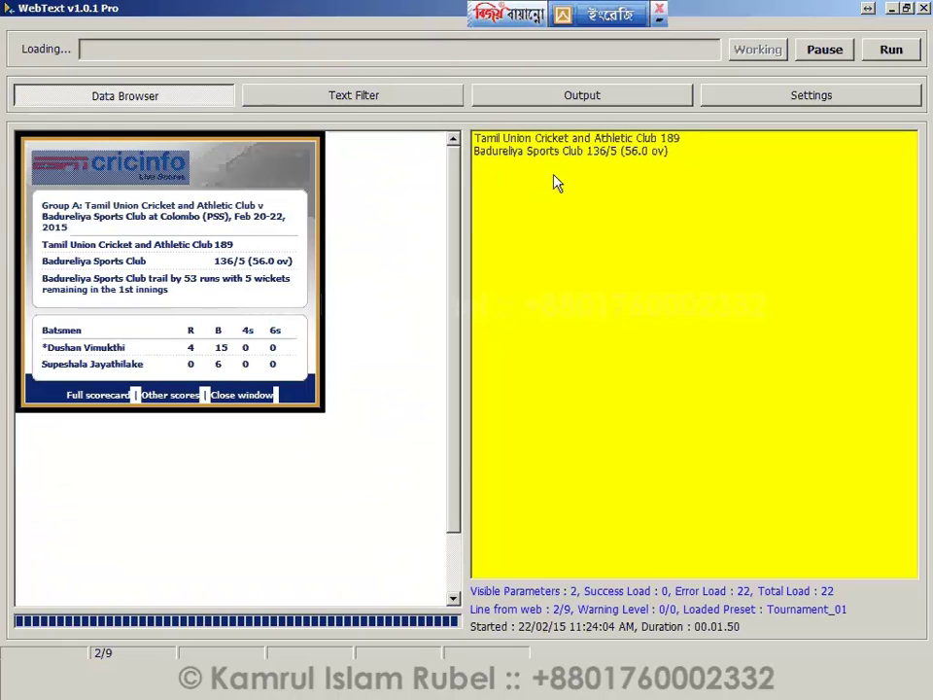
# Copy only the team name "Badureliya Sports Club" from the raw text of the 136/5 line.
pyautogui.click(425, 102)
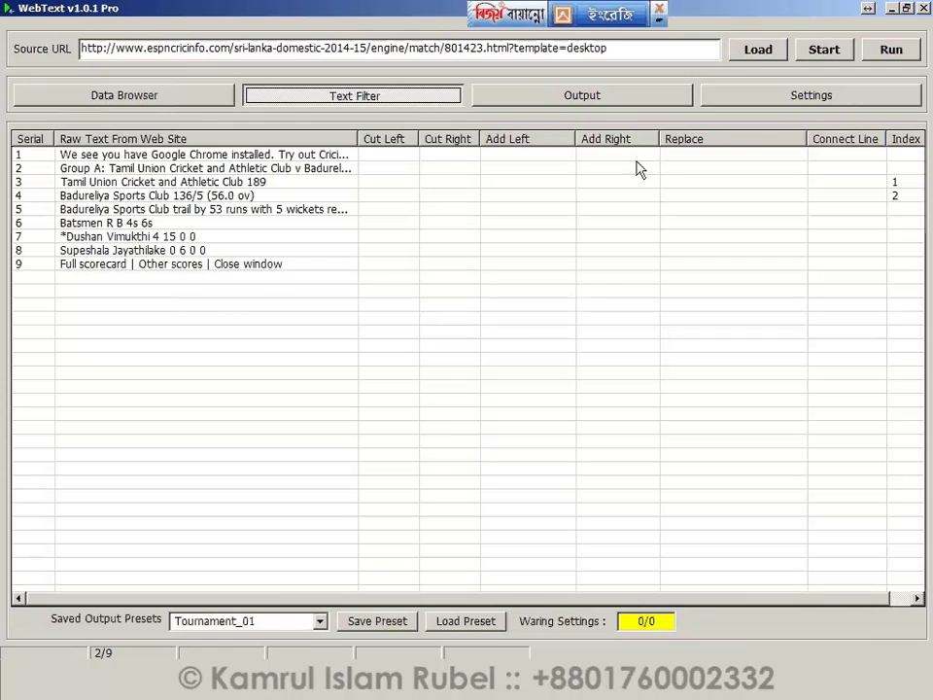
pyautogui.click(184, 201)
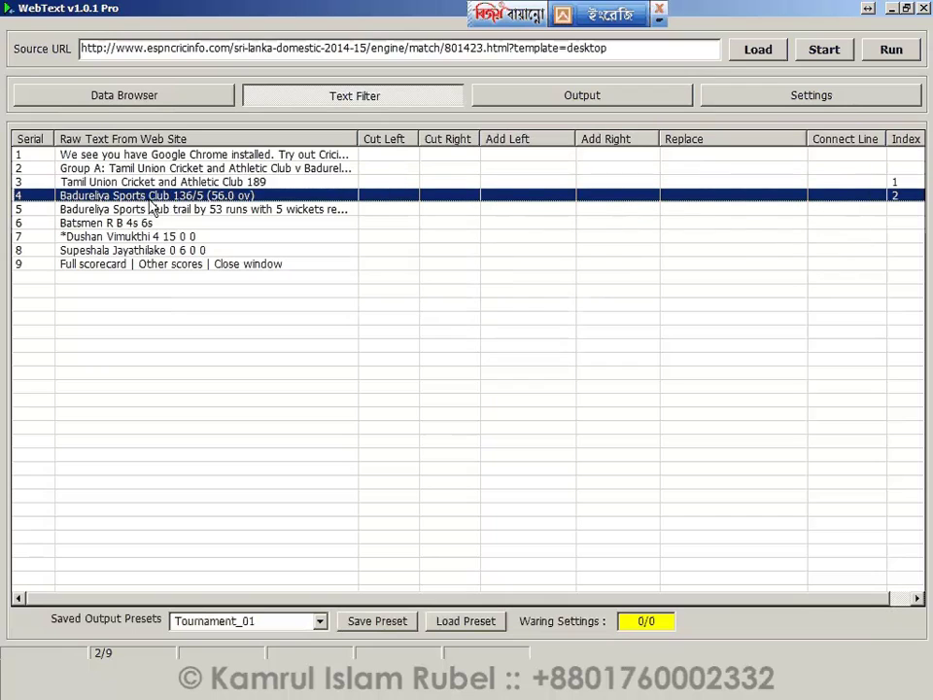
pyautogui.click(162, 200)
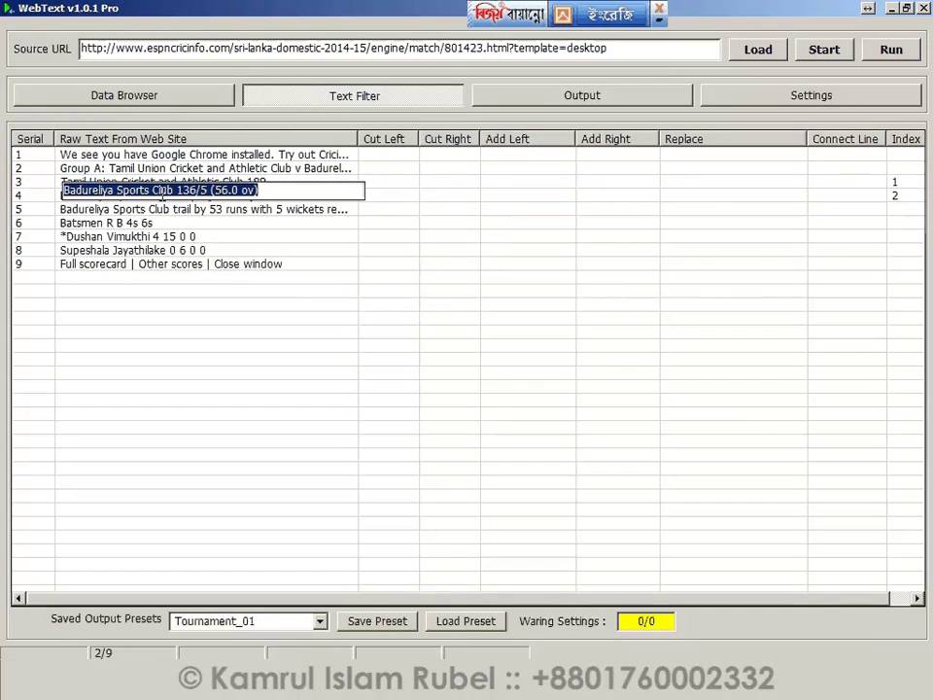
pyautogui.moveTo(175, 193); pyautogui.dragTo(56, 192)
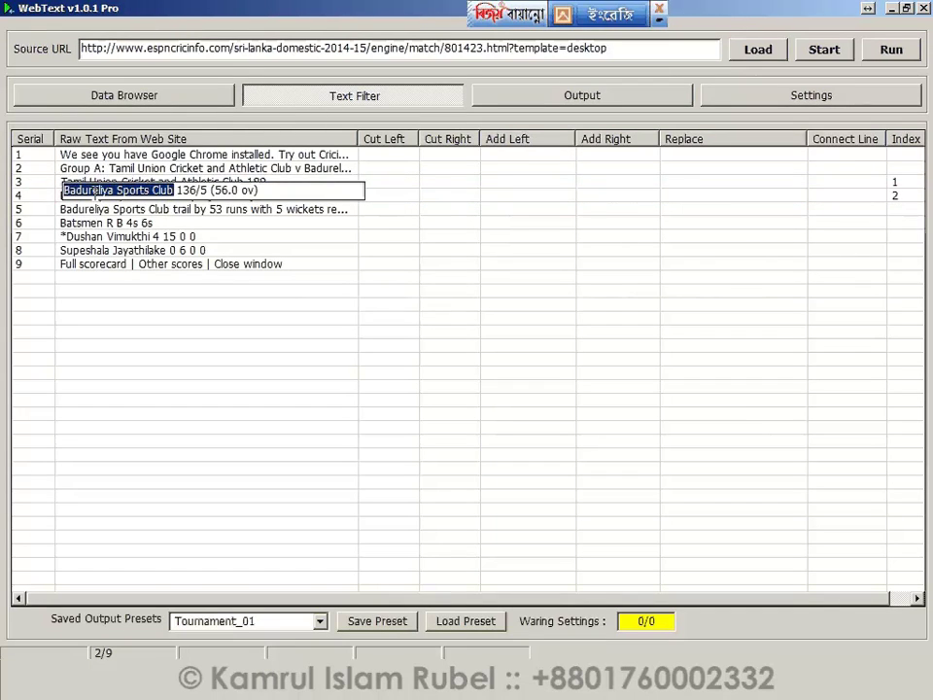
pyautogui.rightClick(97, 199)
pyautogui.click(122, 240)
# Set the Replace value of the Badureliya 136/5 line to "Badureliya Sports Club^Bangladesh" and check the captured text.
pyautogui.click(684, 195)
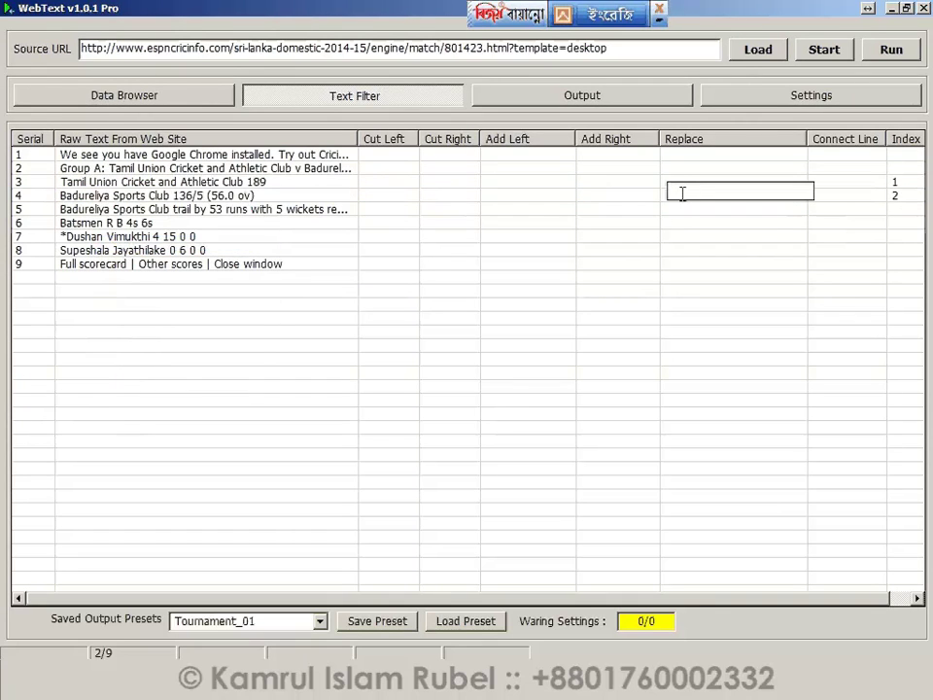
pyautogui.hotkey('ctrl', 'v')
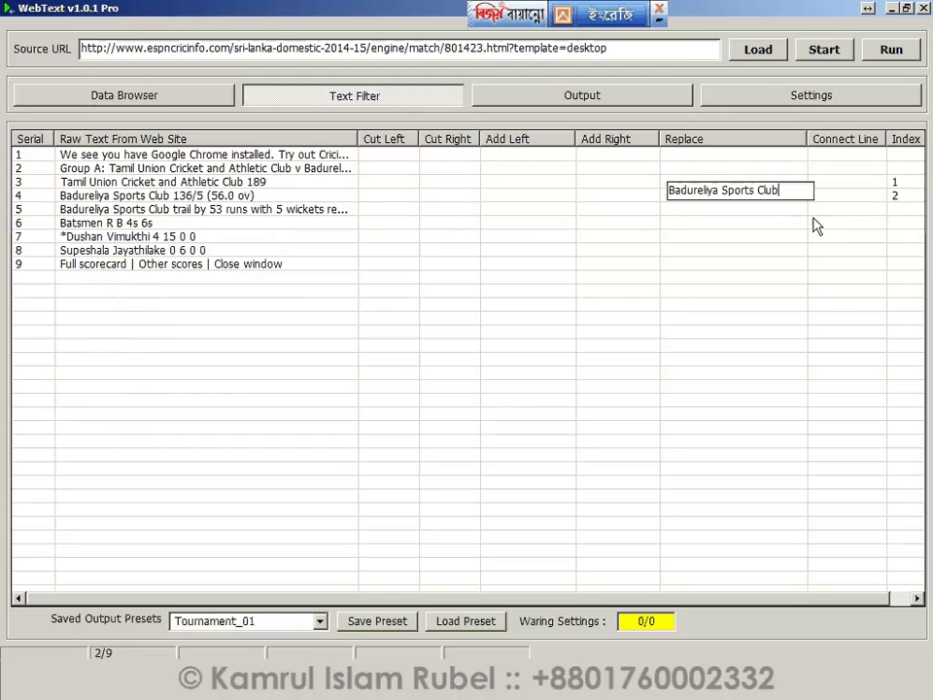
pyautogui.write('^Bangladesh')
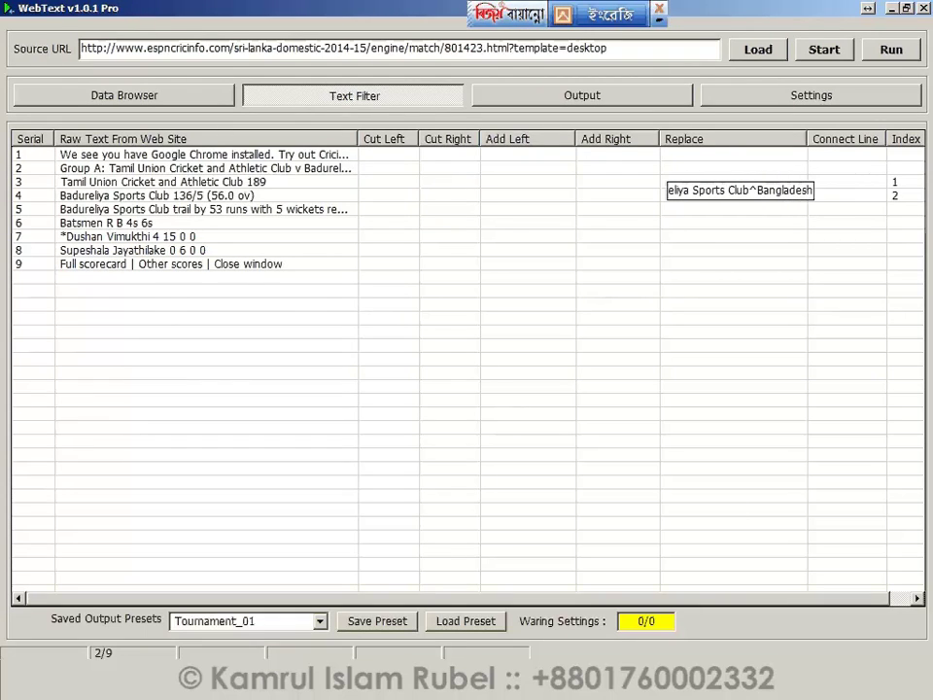
pyautogui.click(812, 224)
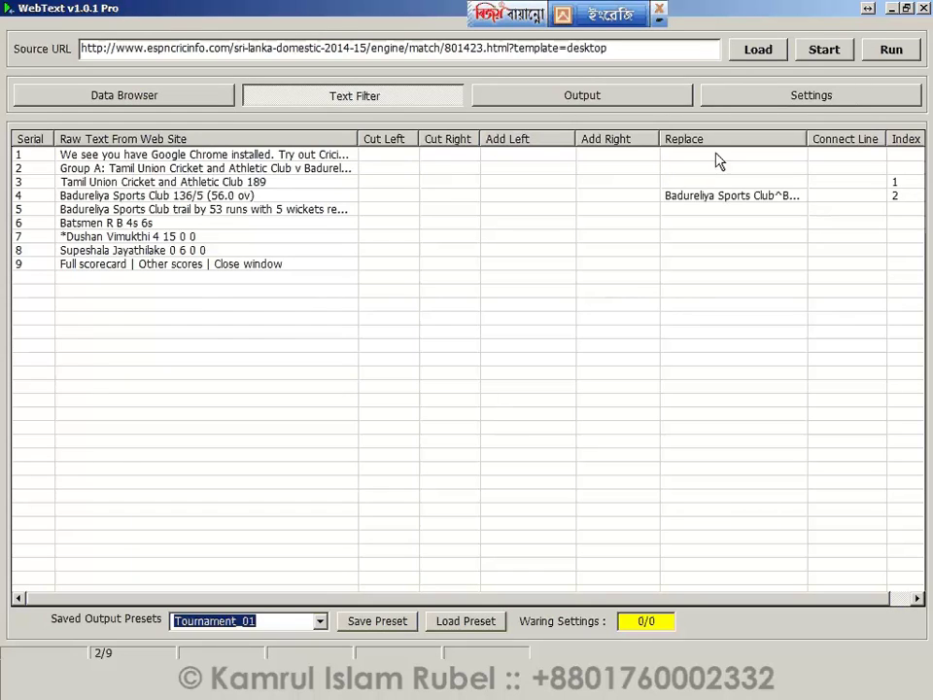
pyautogui.click(208, 102)
pyautogui.click(496, 154)
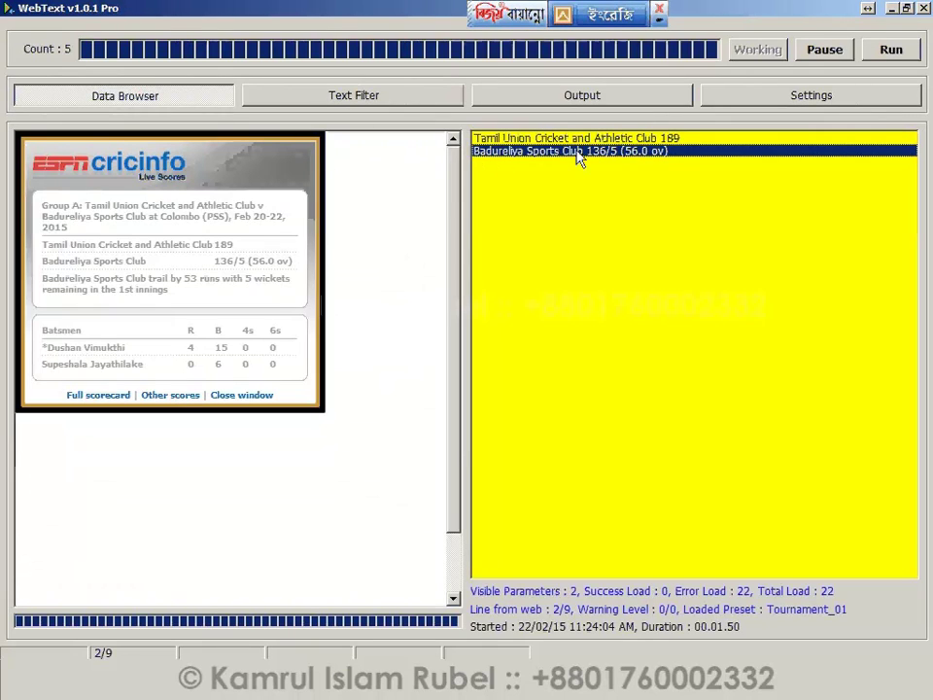
pyautogui.click(495, 156)
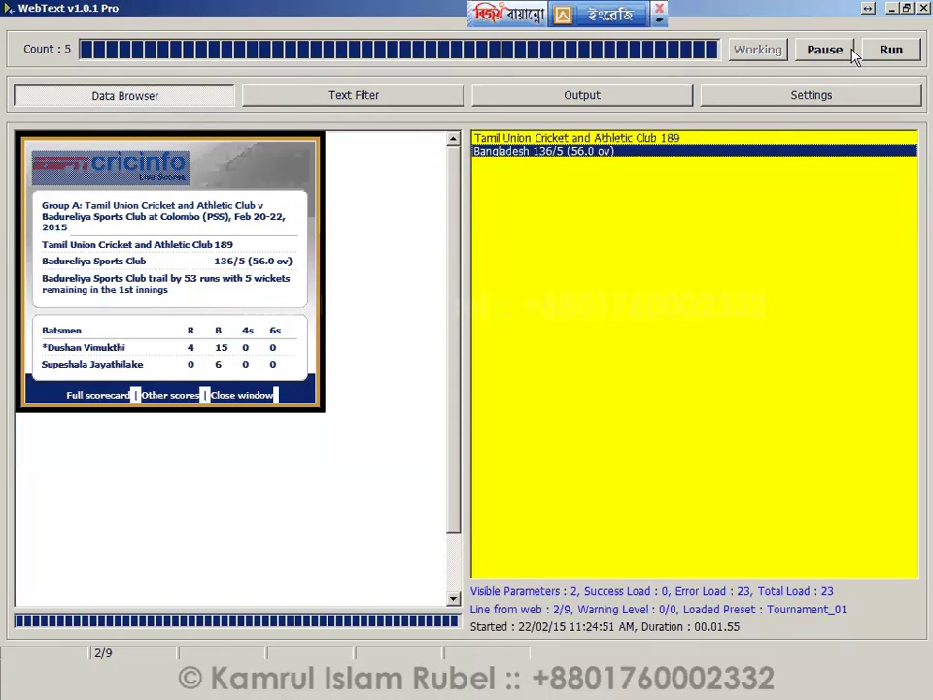
# Change the font of the captured text list to a Sutonny font at size 16.
pyautogui.doubleClick(549, 154)
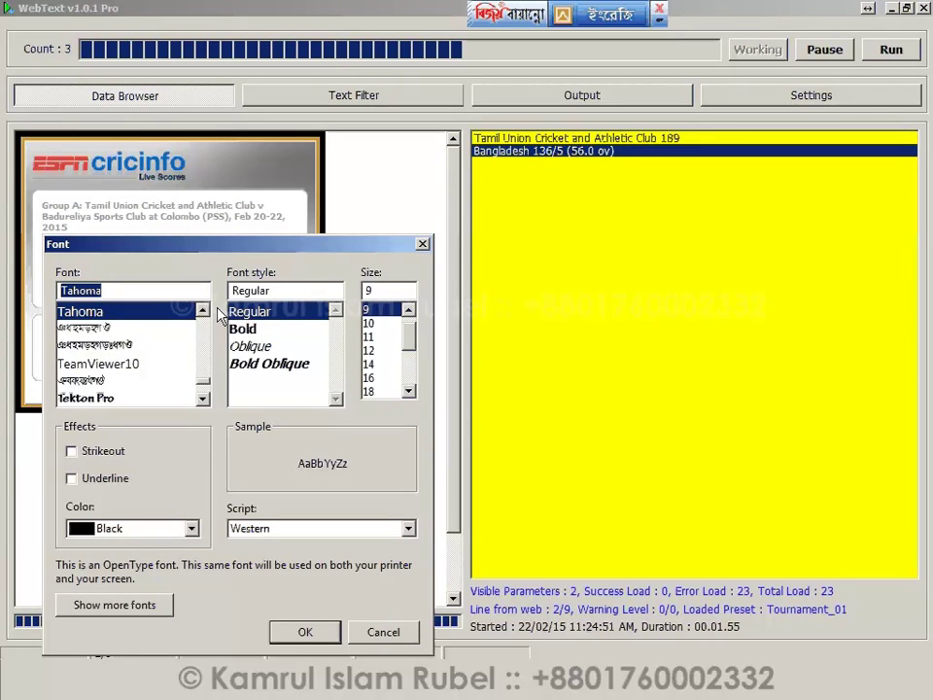
pyautogui.write('sut')
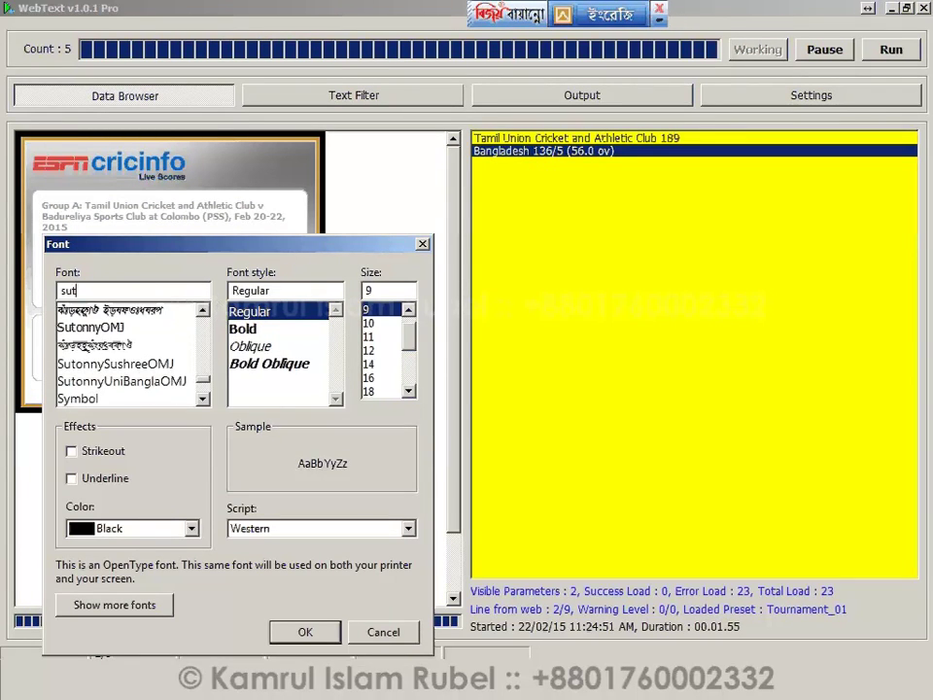
pyautogui.click(373, 379)
pyautogui.click(306, 630)
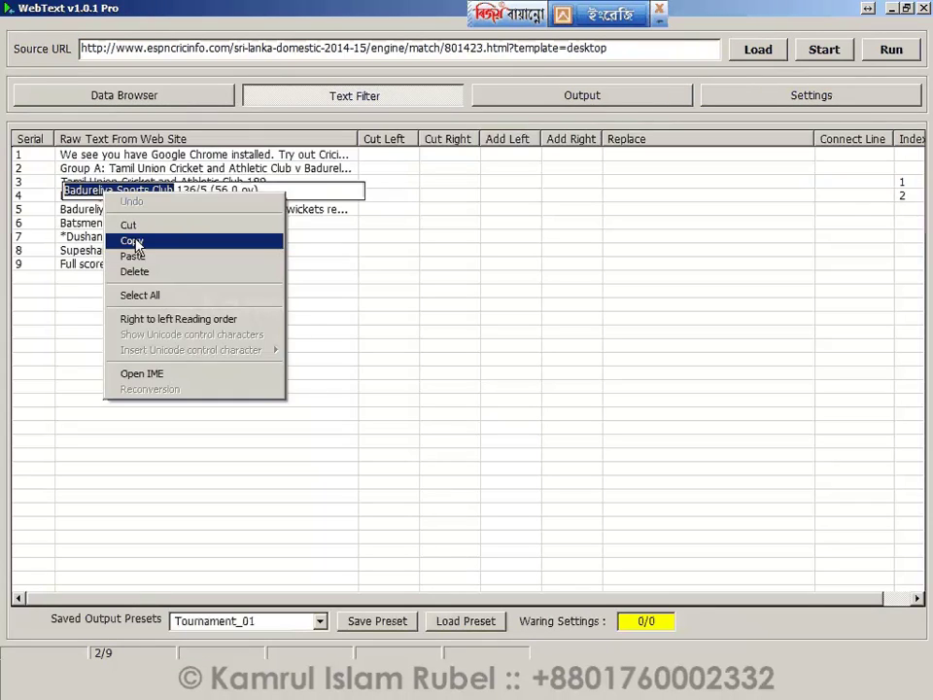
# Copy the team name "Badureliya Sports Club" from the 136/5 line into that line's Replace value.
pyautogui.click(140, 240)
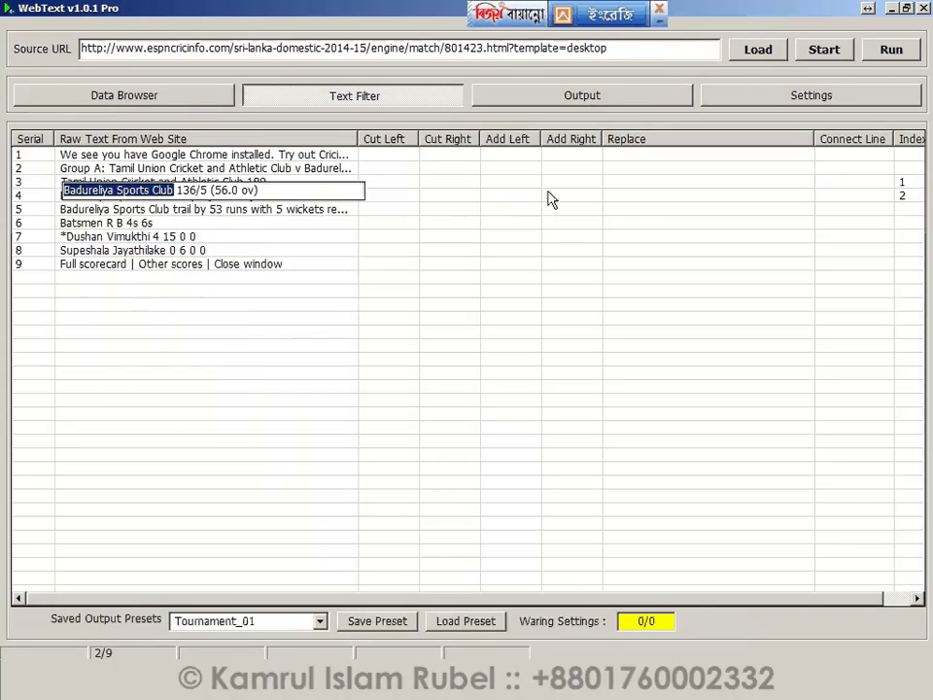
pyautogui.click(632, 202)
pyautogui.click(636, 202)
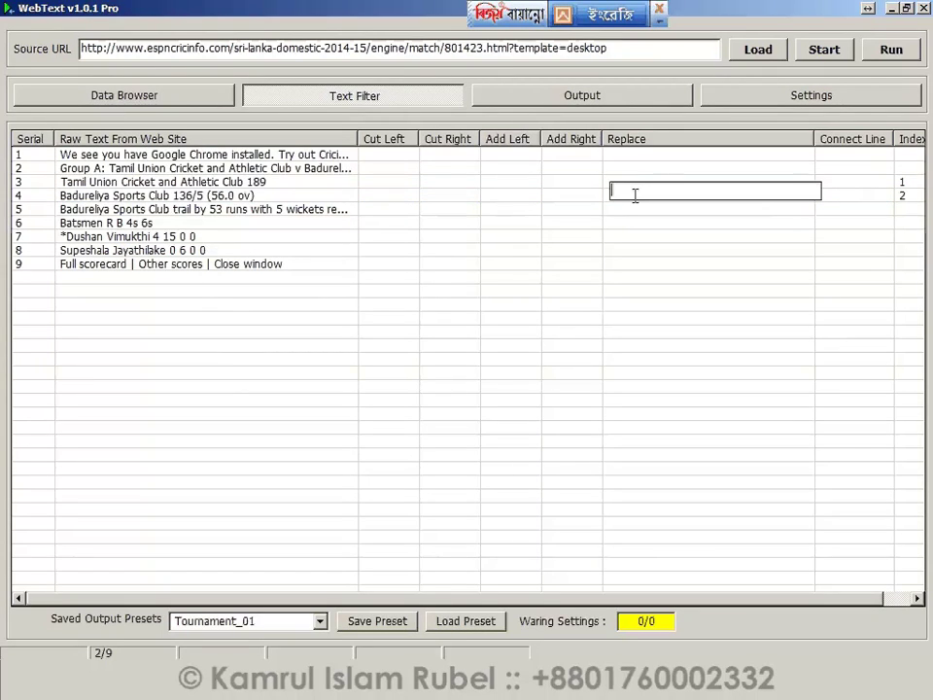
pyautogui.hotkey('ctrl', 'v')
# Copy the Bangla word "বাংলাদেশ" from Notepad, append it after "Badureliya Sports Club^" in the Replace value, and check the captured text.
pyautogui.hotkey('alt', 'Tab')
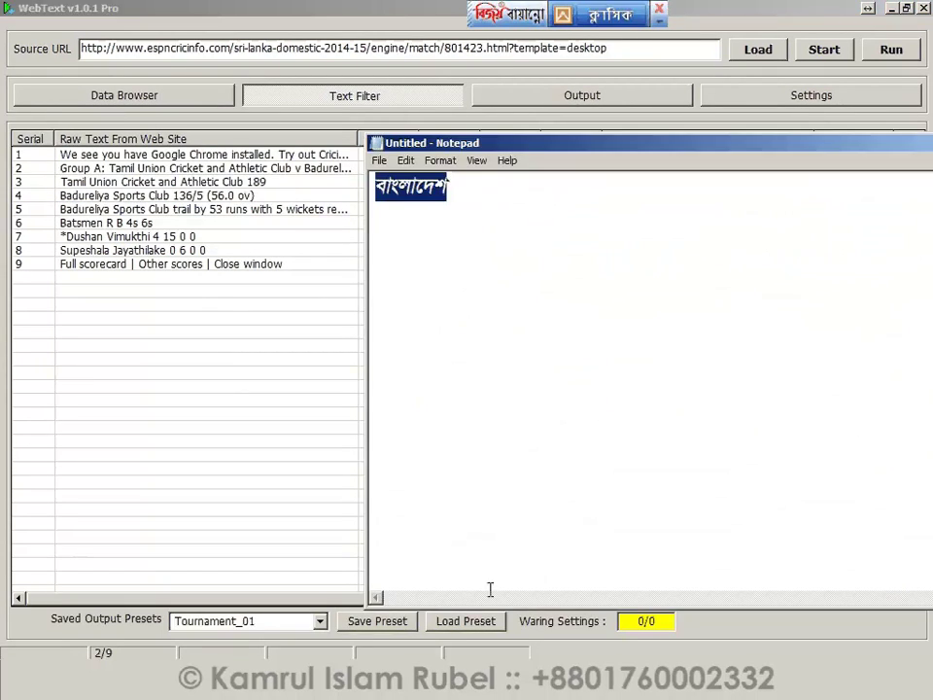
pyautogui.rightClick(414, 190)
pyautogui.click(452, 235)
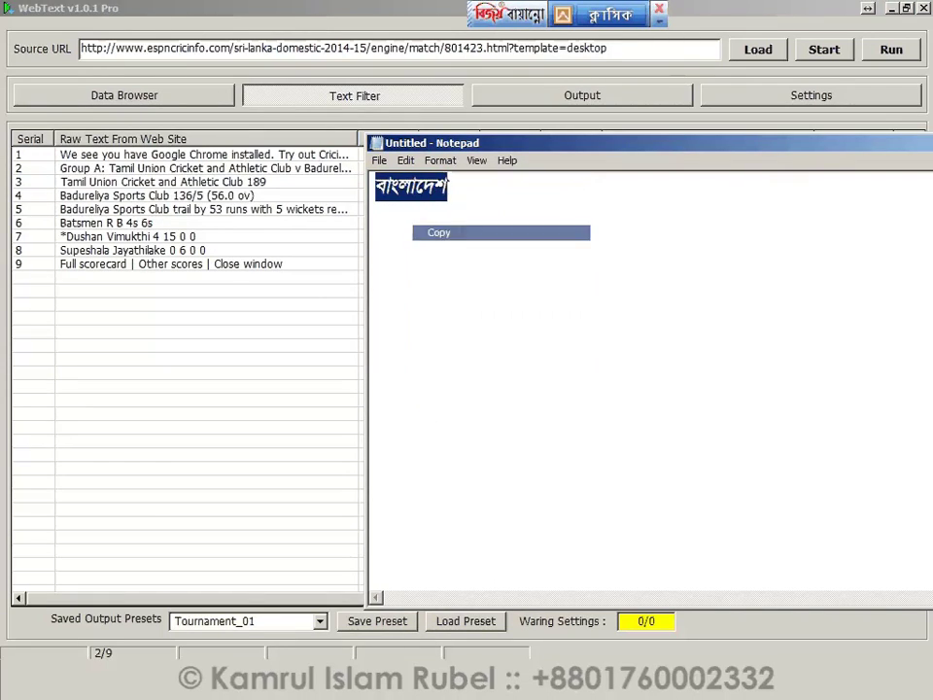
pyautogui.hotkey('alt', 'Tab')
pyautogui.hotkey('ctrl', 'v')
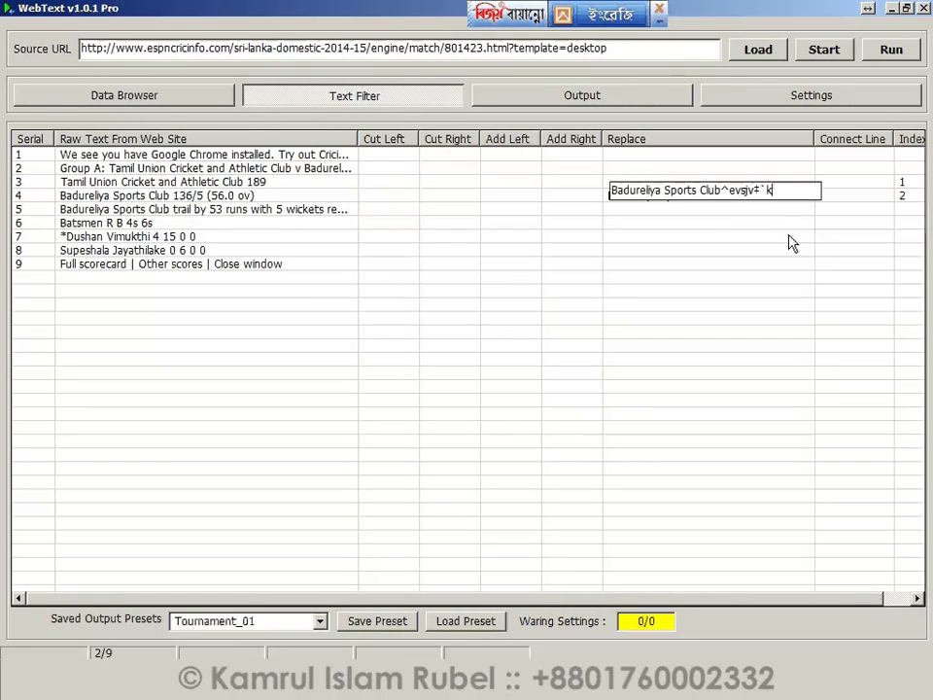
pyautogui.press('Return')
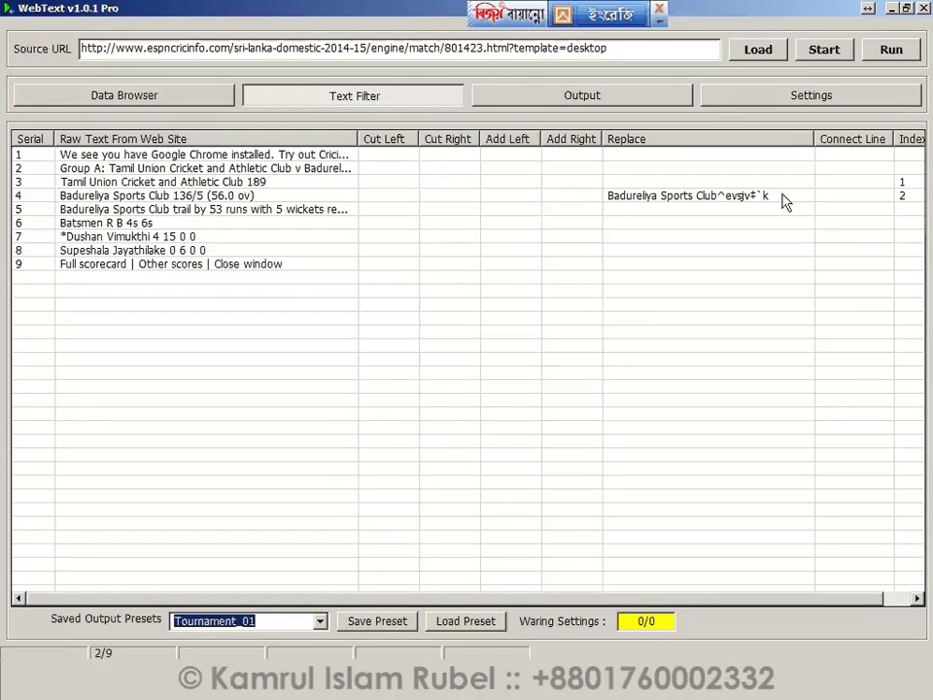
pyautogui.click(198, 103)
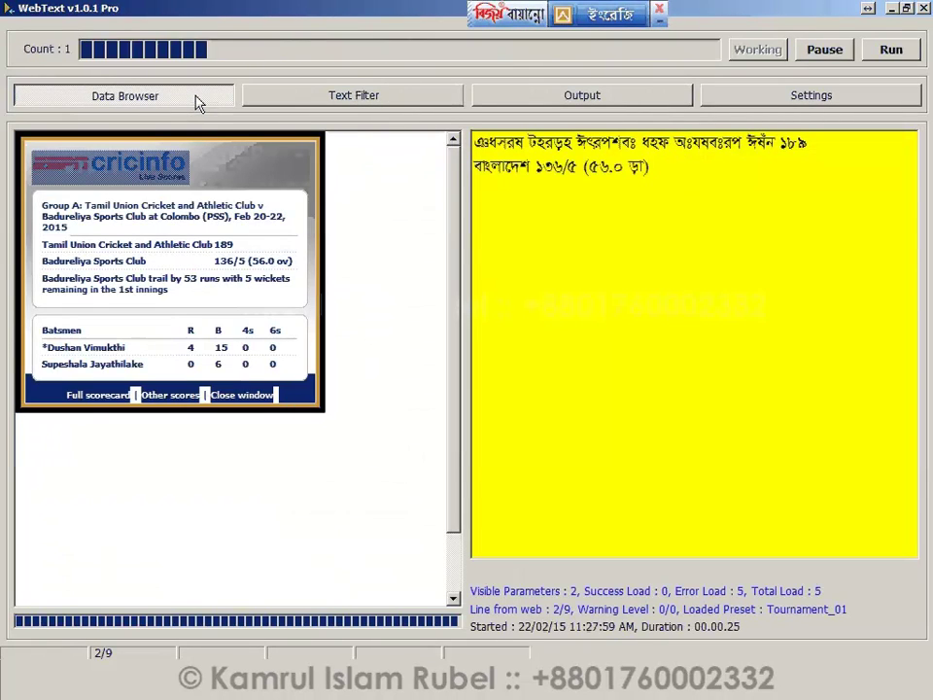
pyautogui.click(570, 169)
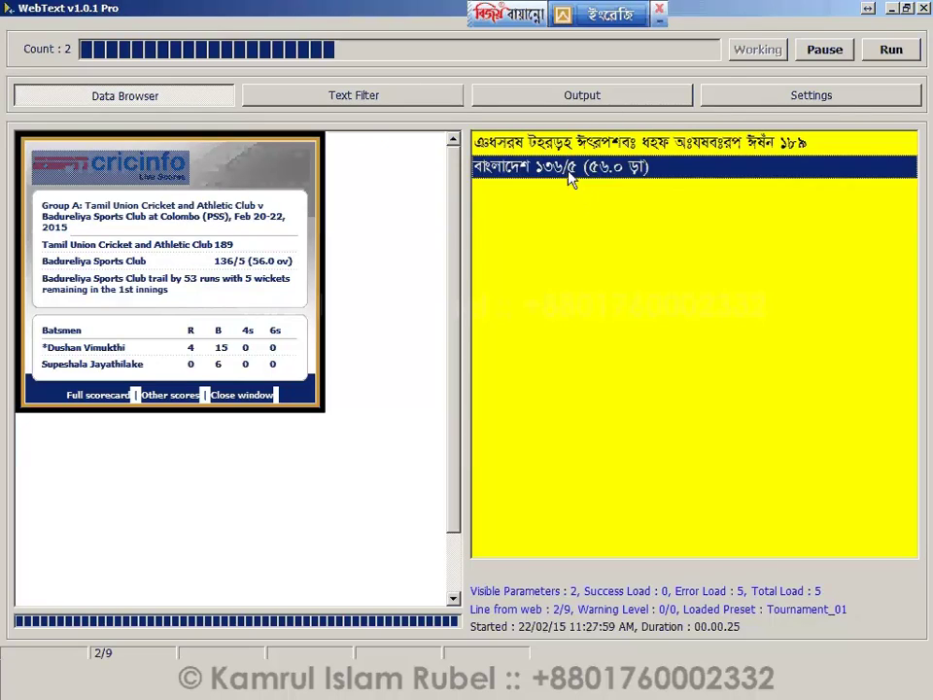
# Copy " ov" from the raw text of the Badureliya 136/5 line and extend its Replace value with "\ ov^".
pyautogui.click(425, 100)
pyautogui.click(246, 199)
pyautogui.click(246, 197)
pyautogui.click(241, 192)
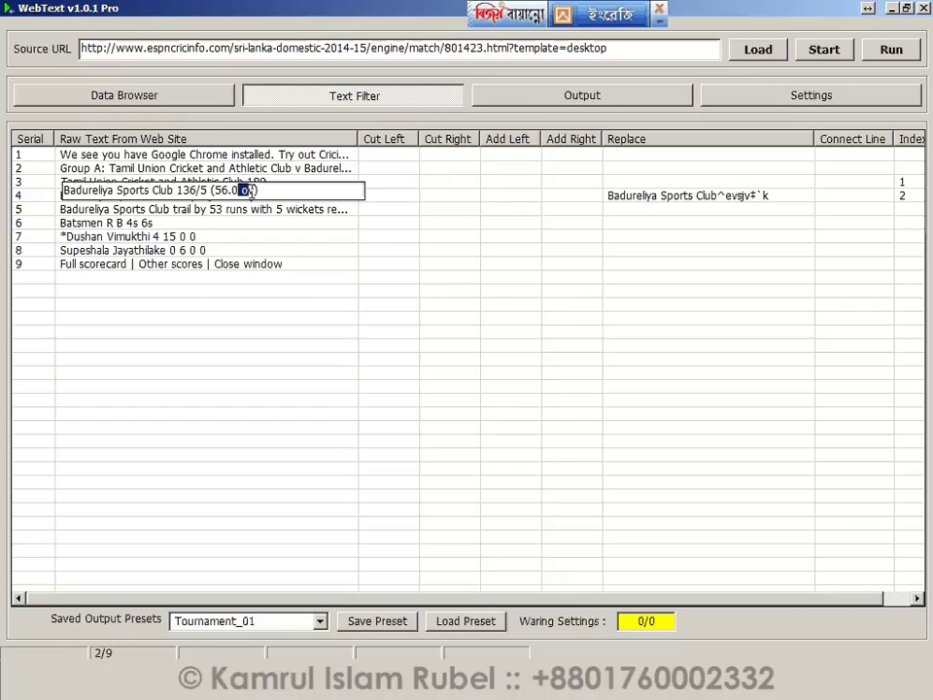
pyautogui.rightClick(249, 192)
pyautogui.click(280, 239)
pyautogui.click(773, 195)
pyautogui.click(780, 191)
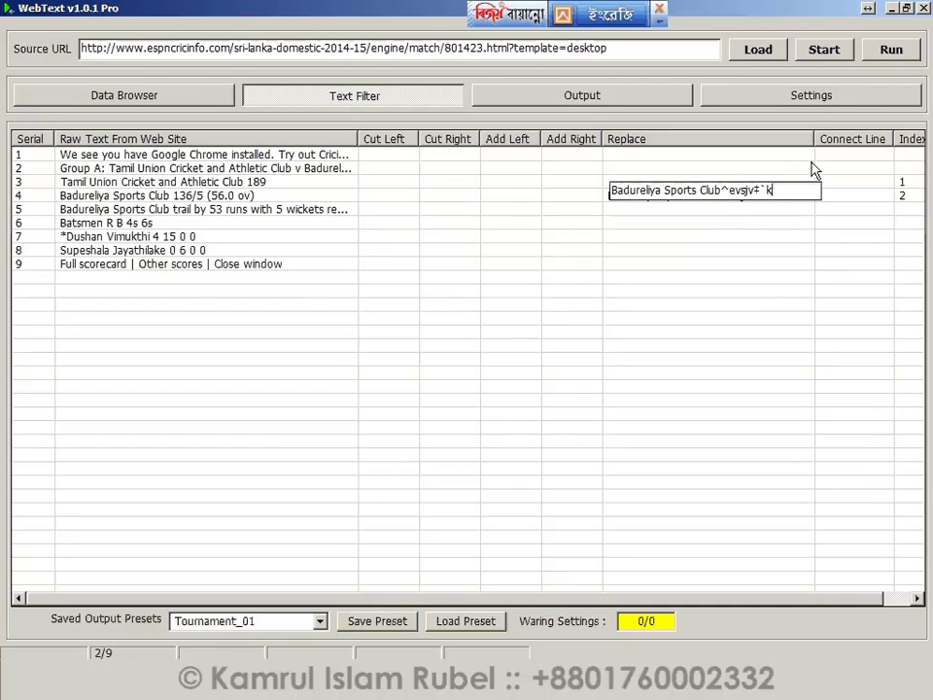
pyautogui.write('\\ ov^')
pyautogui.press('Tab')
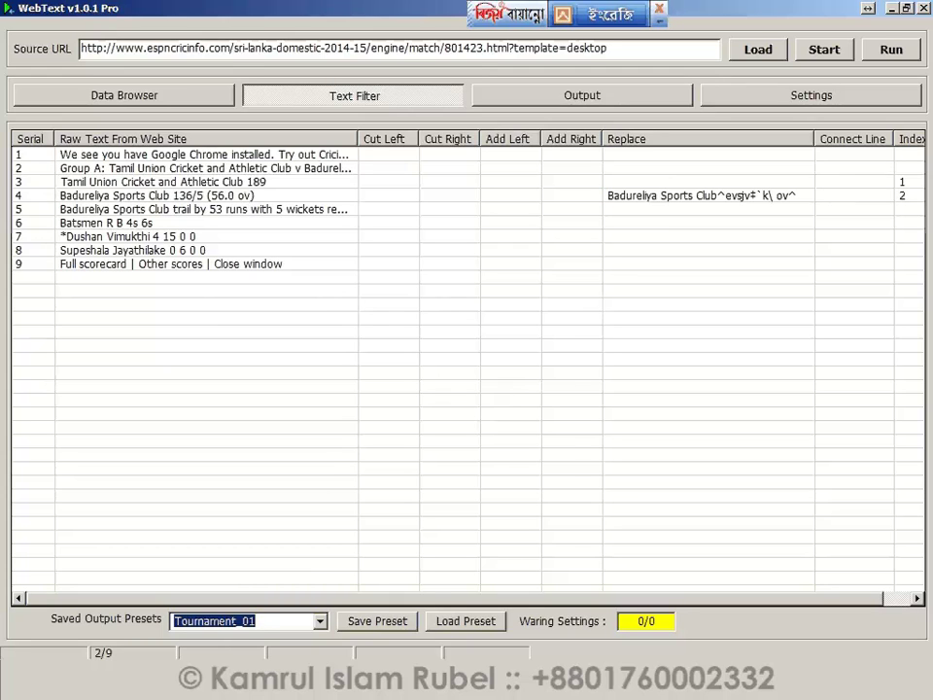
# Copy the Bangla word "ওভার" from Notepad, append it to the Badureliya line's Replace value after "ov^", and start capturing to check the text.
pyautogui.hotkey('alt', 'Tab')
pyautogui.moveTo(422, 216); pyautogui.dragTo(359, 210)
pyautogui.rightClick(407, 222)
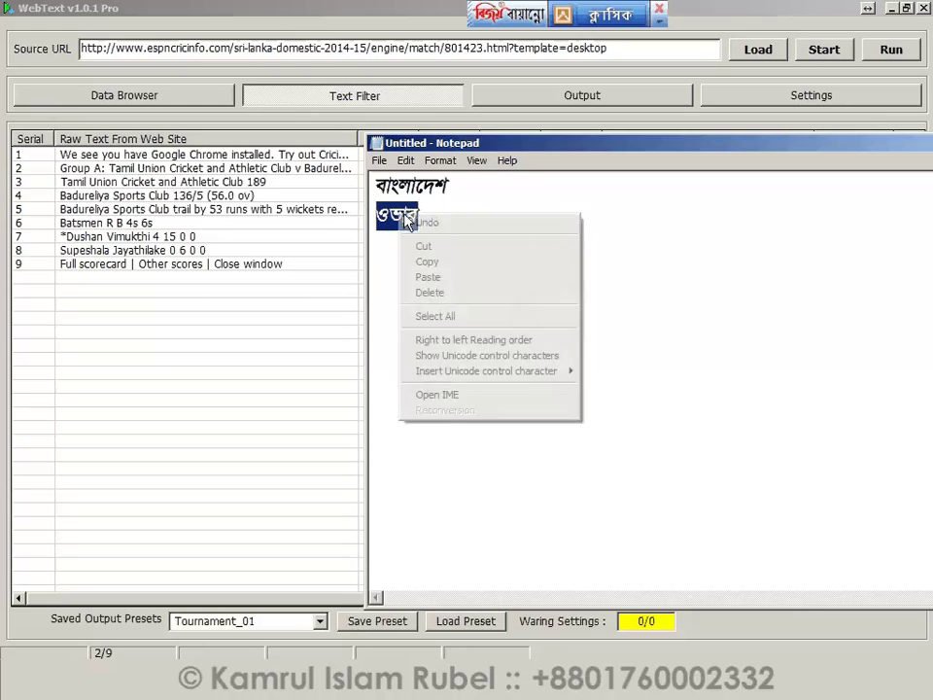
pyautogui.click(428, 262)
pyautogui.hotkey('alt', 'Tab')
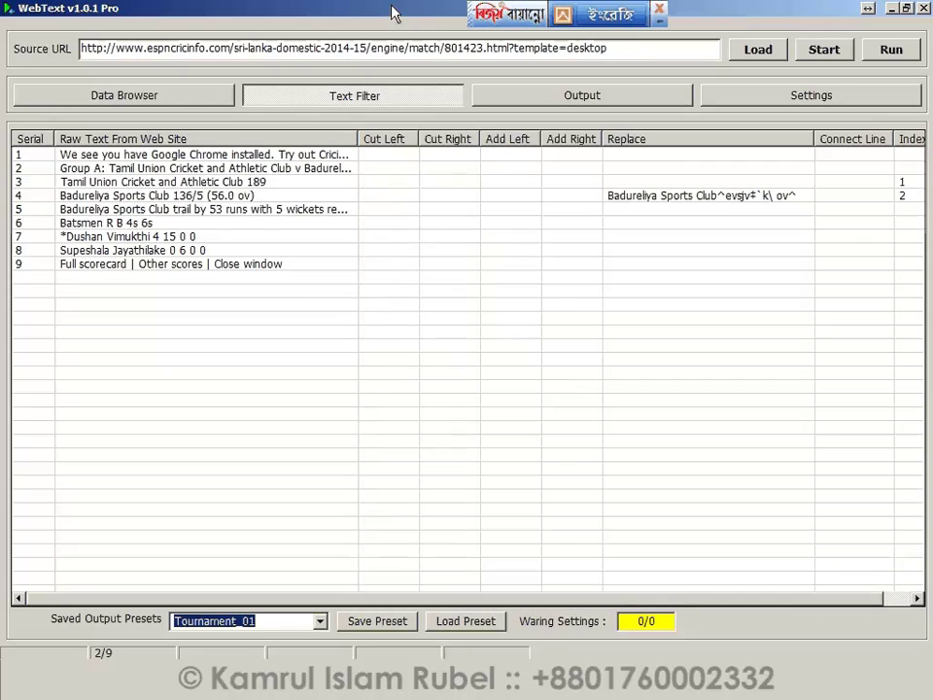
pyautogui.doubleClick(739, 200)
pyautogui.click(811, 195)
pyautogui.write('Ifv')
pyautogui.press('Tab')
pyautogui.click(824, 49)
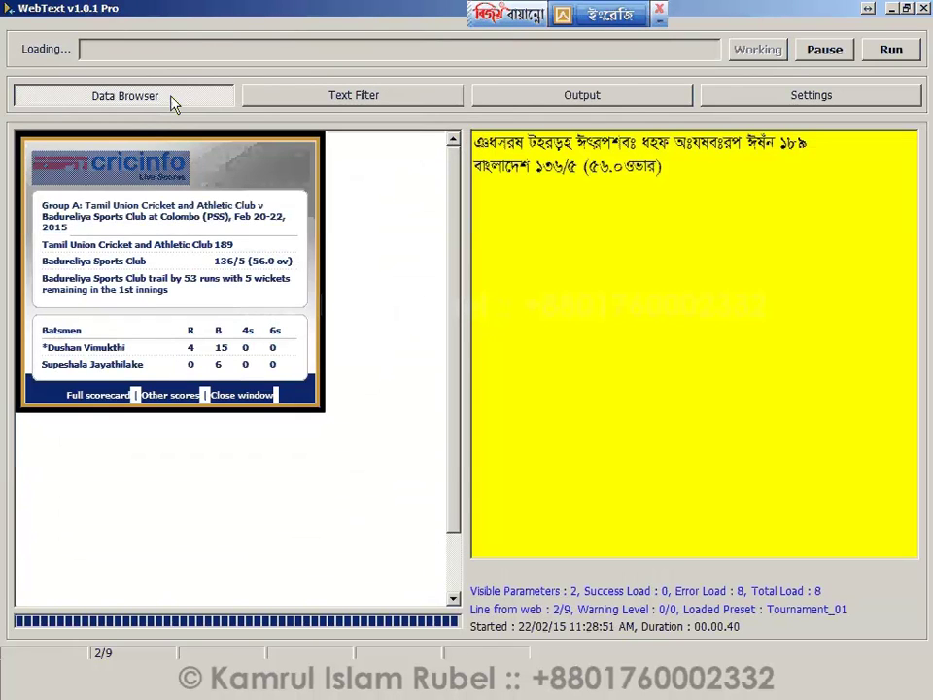
pyautogui.click(516, 176)
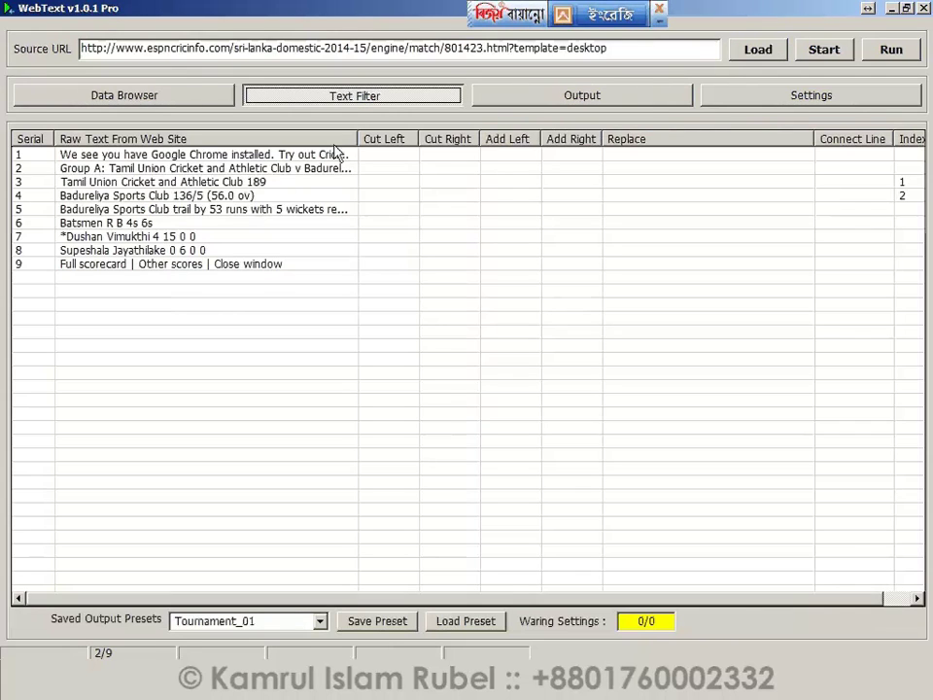
# Copy the full raw text "Tamil Union Cricket and Athletic Club 189" and paste it into the Replace Parameter Tools in the settings.
pyautogui.doubleClick(227, 182)
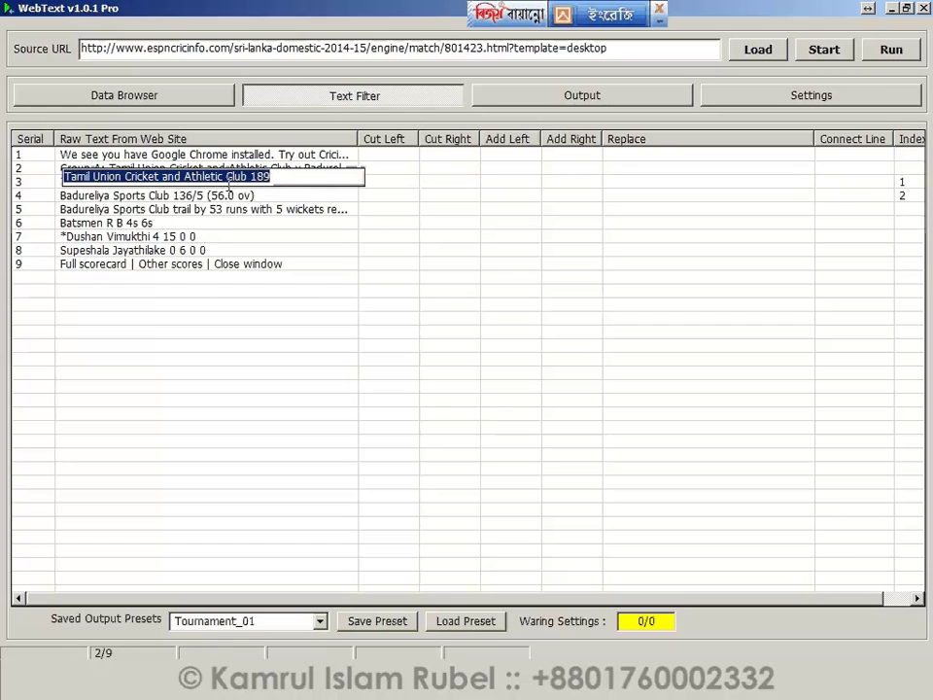
pyautogui.rightClick(255, 179)
pyautogui.click(300, 231)
pyautogui.click(381, 181)
pyautogui.click(789, 97)
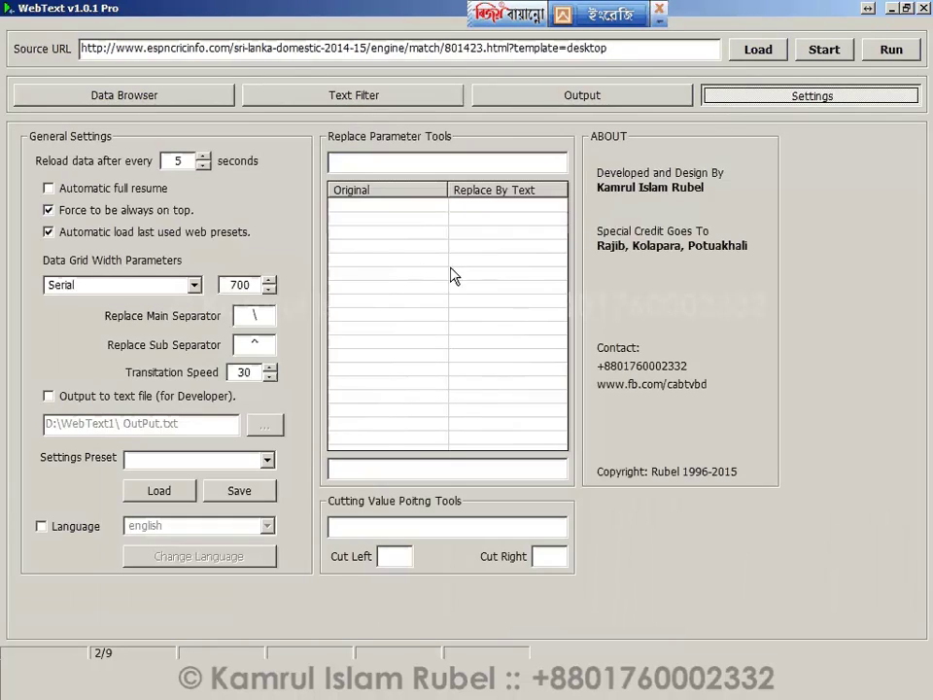
pyautogui.rightClick(379, 160)
pyautogui.click(409, 222)
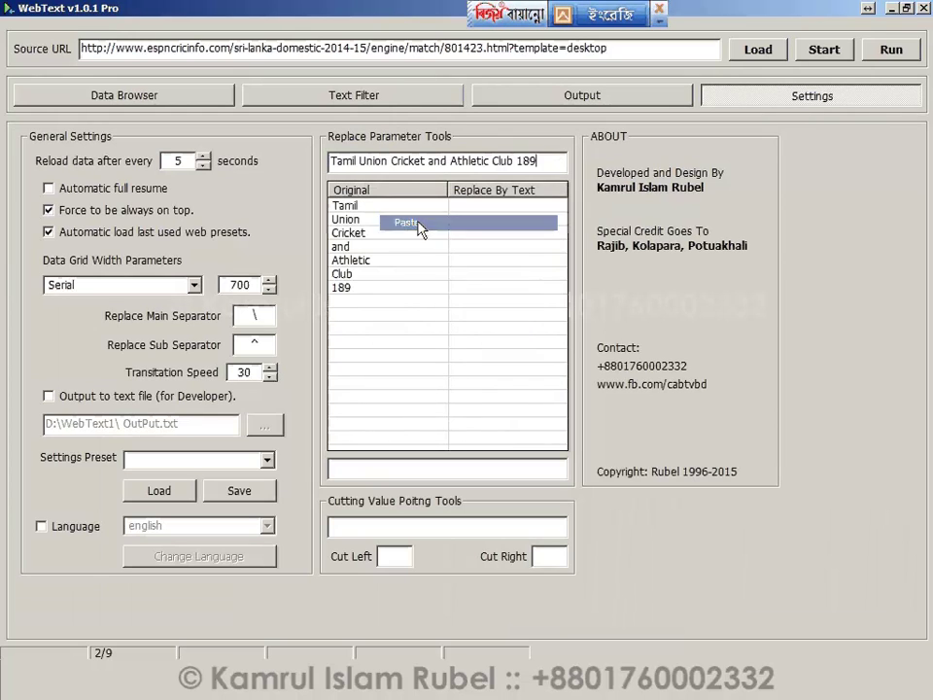
# Set the replacement text for the word "Tamil" to "Bangladesh".
pyautogui.click(363, 207)
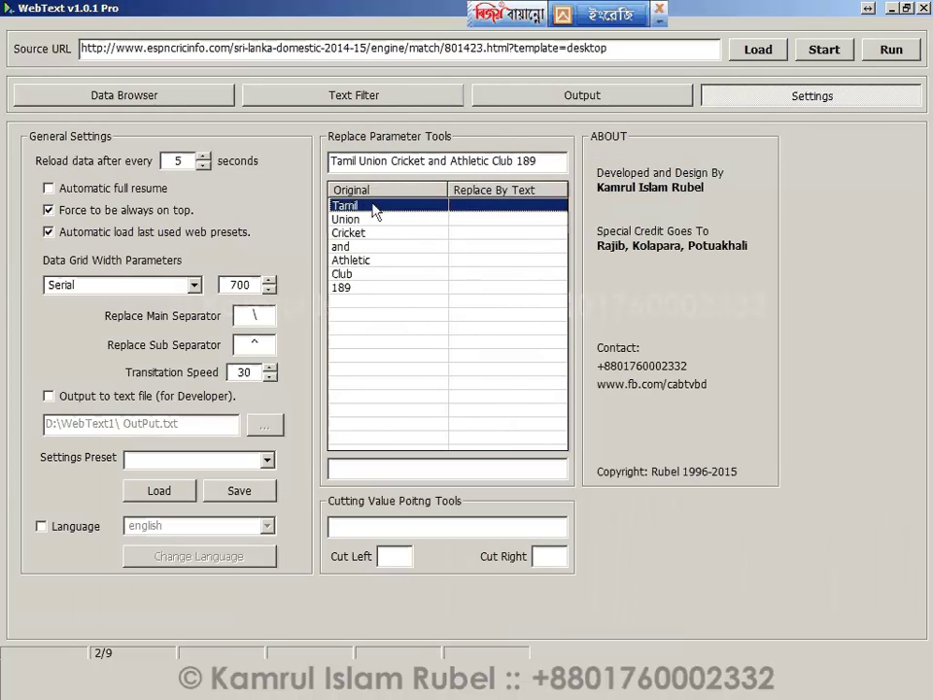
pyautogui.doubleClick(492, 202)
pyautogui.write('Bangladesh')
pyautogui.press('Return')
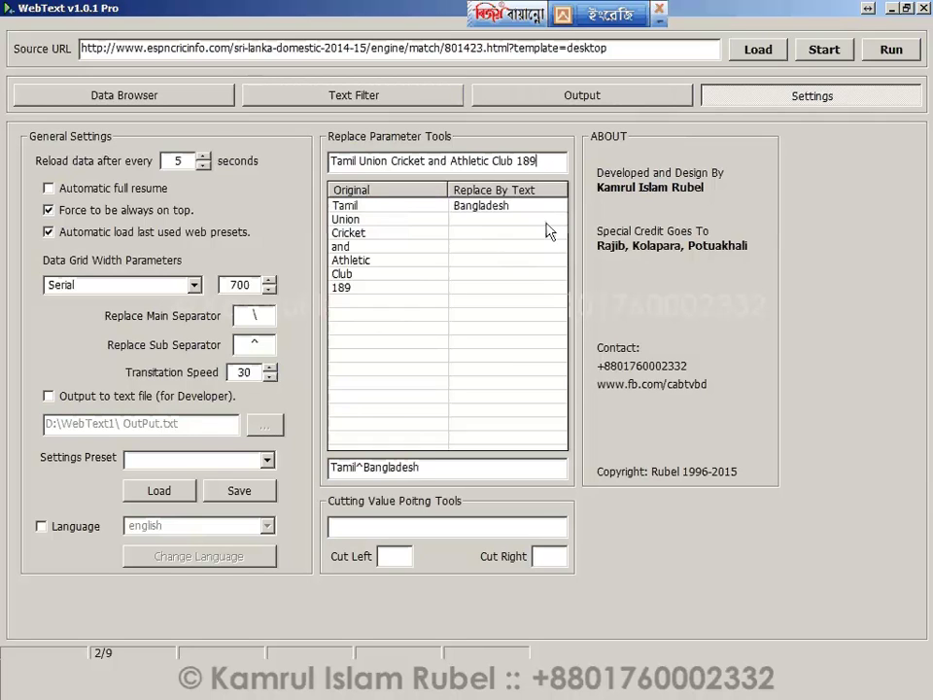
# Set the replacement text for "Union" to a blank space and for "Cricket" to "Football".
pyautogui.click(491, 221)
pyautogui.click(491, 218)
pyautogui.press('Return')
pyautogui.click(477, 218)
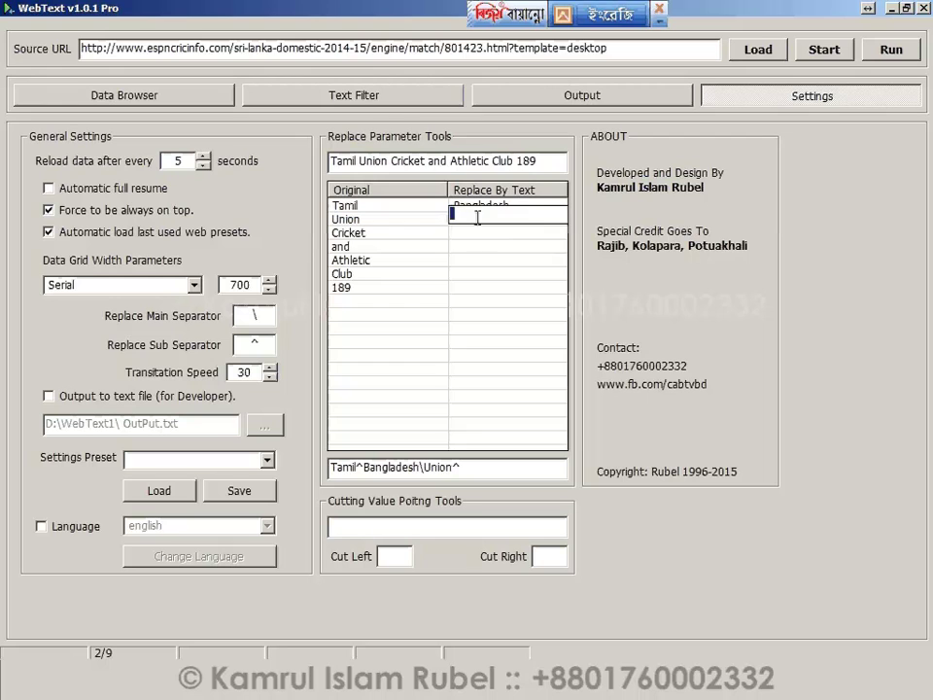
pyautogui.write('Football')
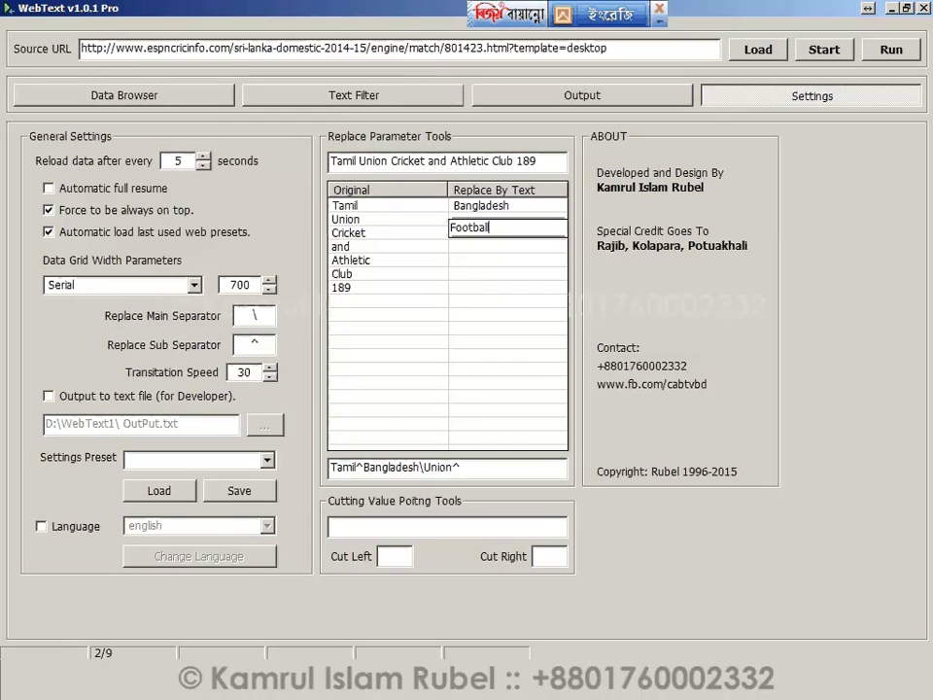
pyautogui.press('Return')
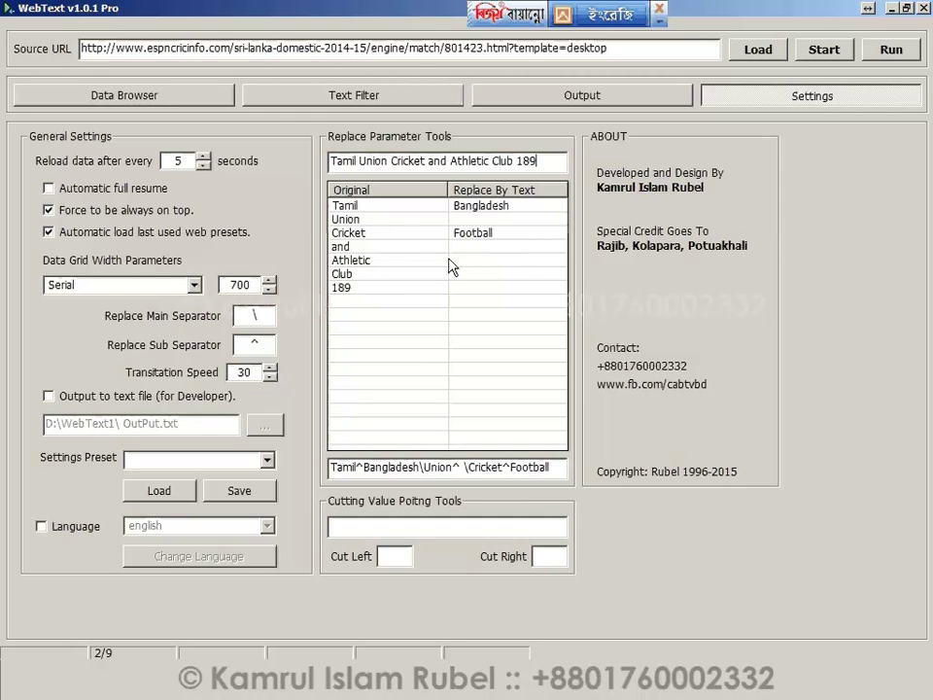
# Set the replacement text for "Athletic" to "Cricket" and for "and" to "/".
pyautogui.click(468, 261)
pyautogui.write('Cricket')
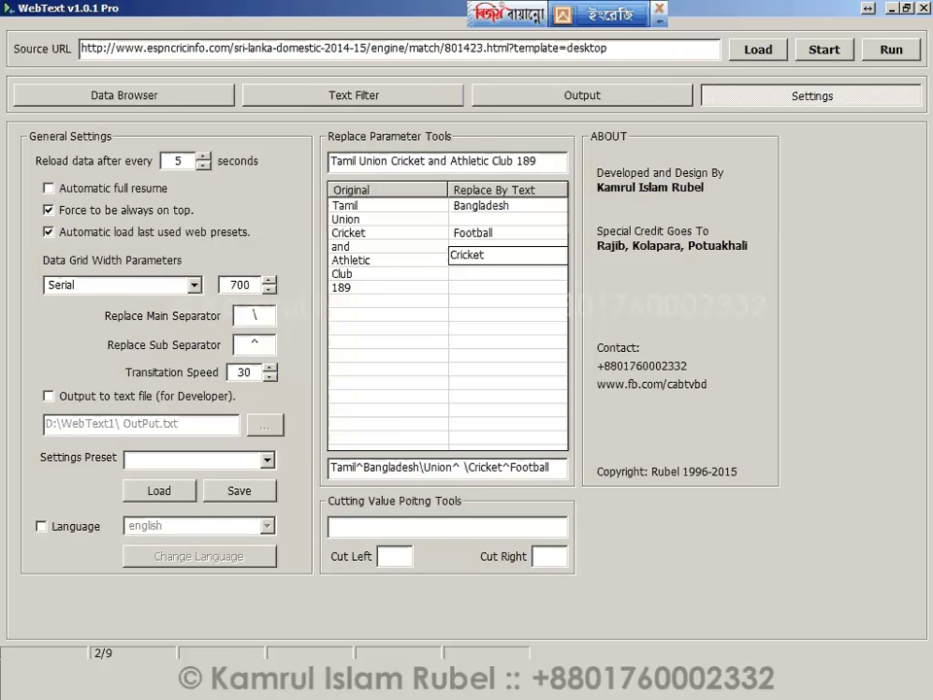
pyautogui.press('Return')
pyautogui.click(506, 246)
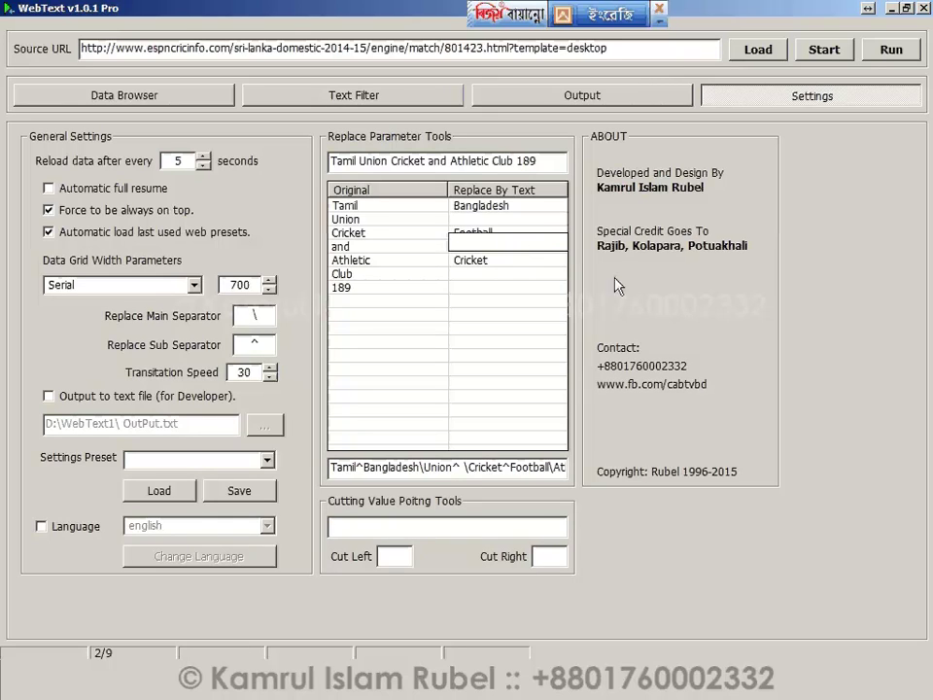
pyautogui.write('/')
pyautogui.press('Return')
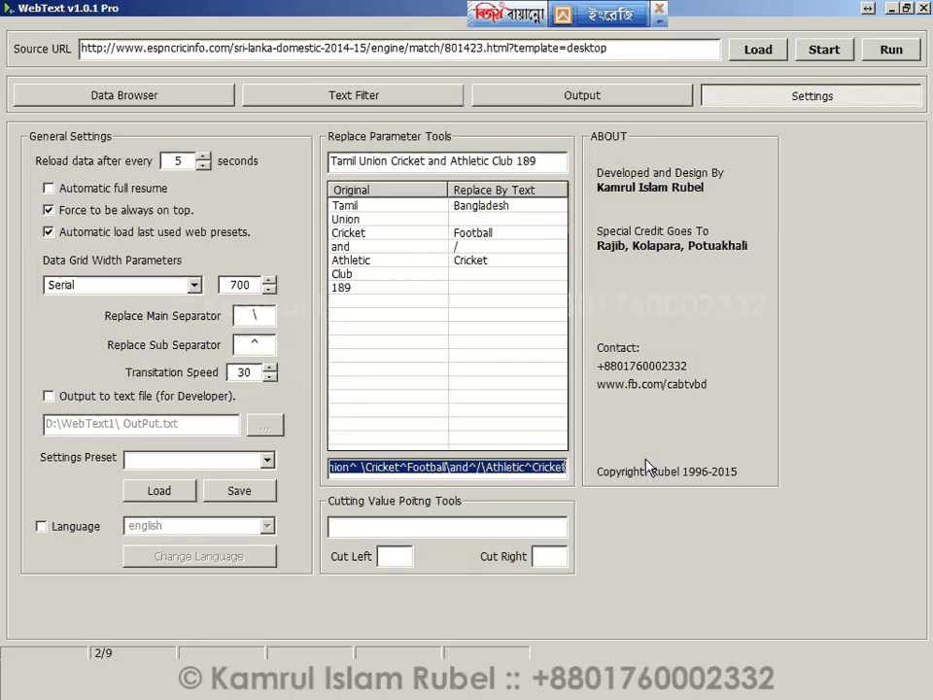
# Paste the generated replace string into the Replace value of the Tamil Union line in the text filter, and check the captured text.
pyautogui.click(294, 94)
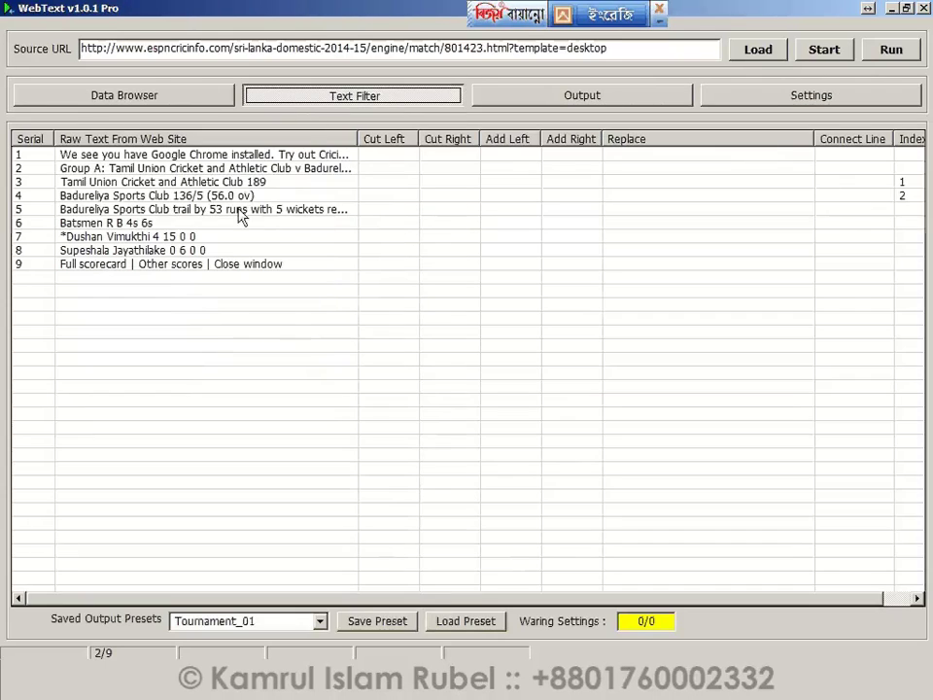
pyautogui.click(612, 179)
pyautogui.rightClick(612, 178)
pyautogui.click(641, 250)
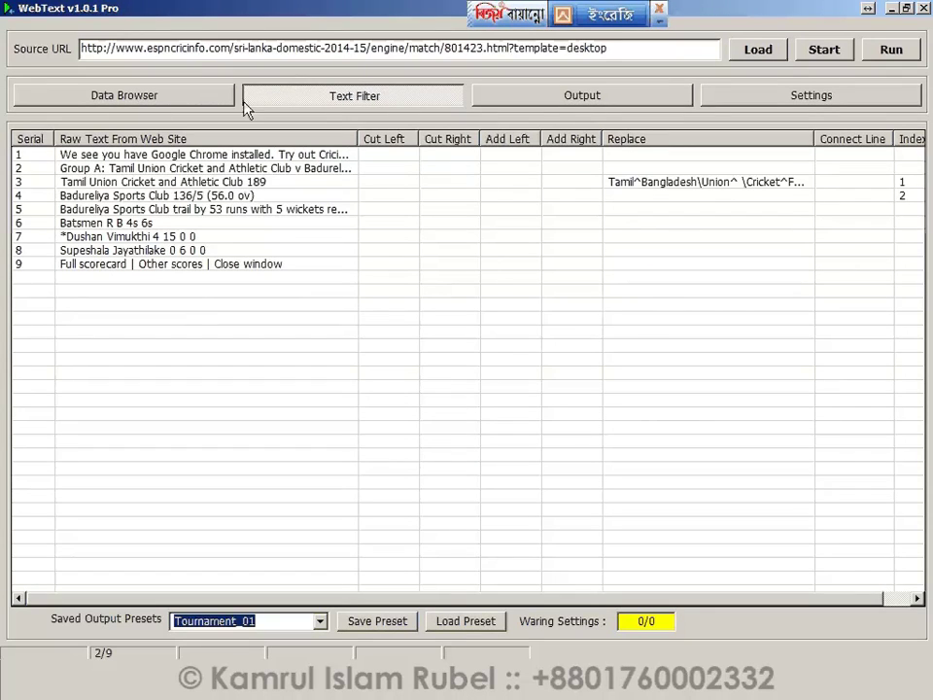
pyautogui.click(194, 96)
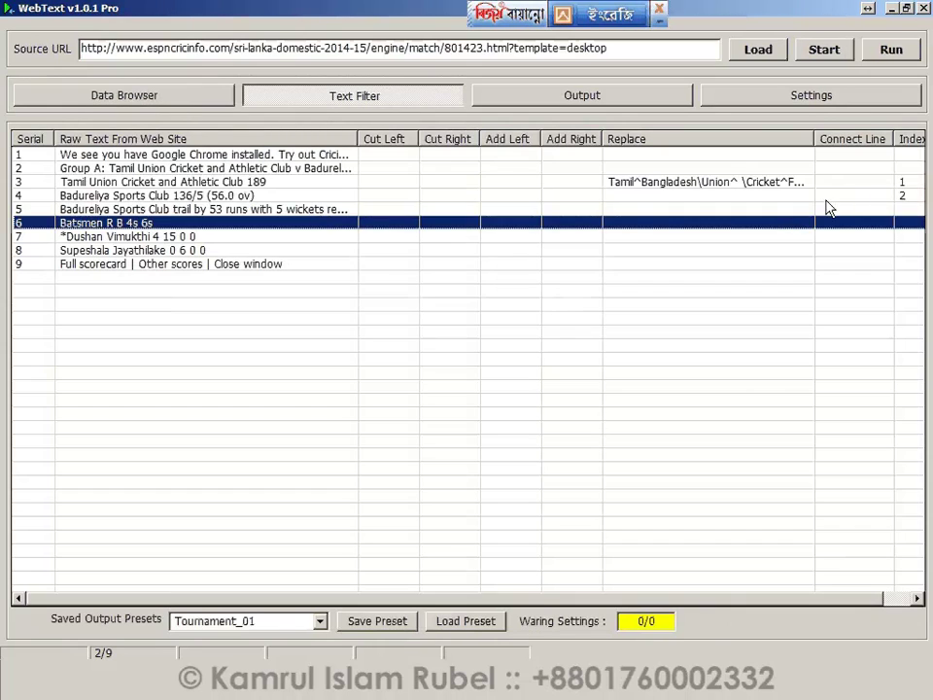
# Set the Connect Line value of the Badureliya 136/5 line to "6+7+8+9" to join the batsmen and following lines.
pyautogui.click(828, 199)
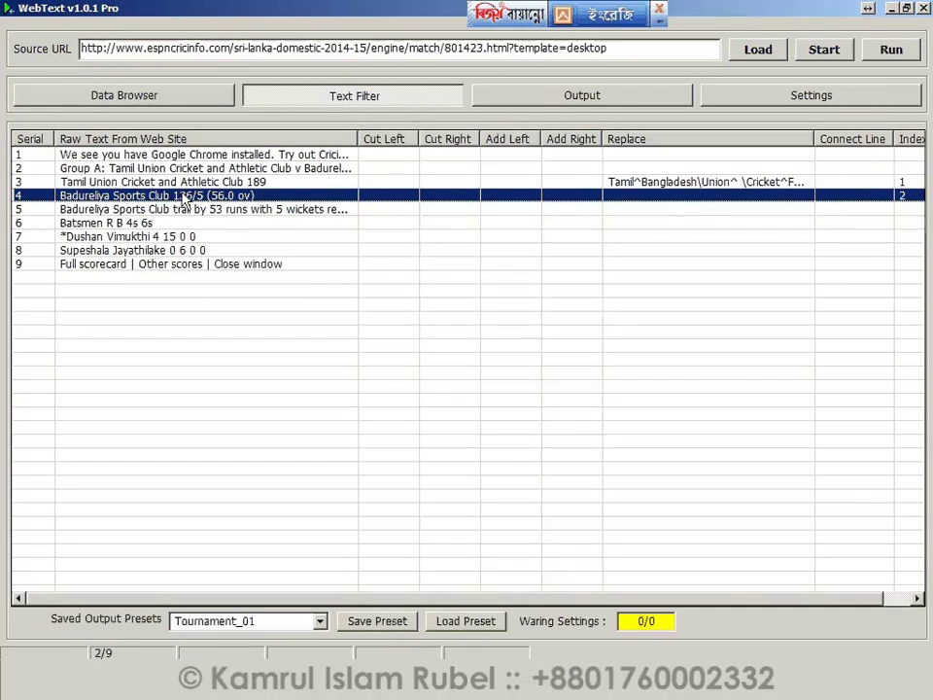
pyautogui.click(97, 223)
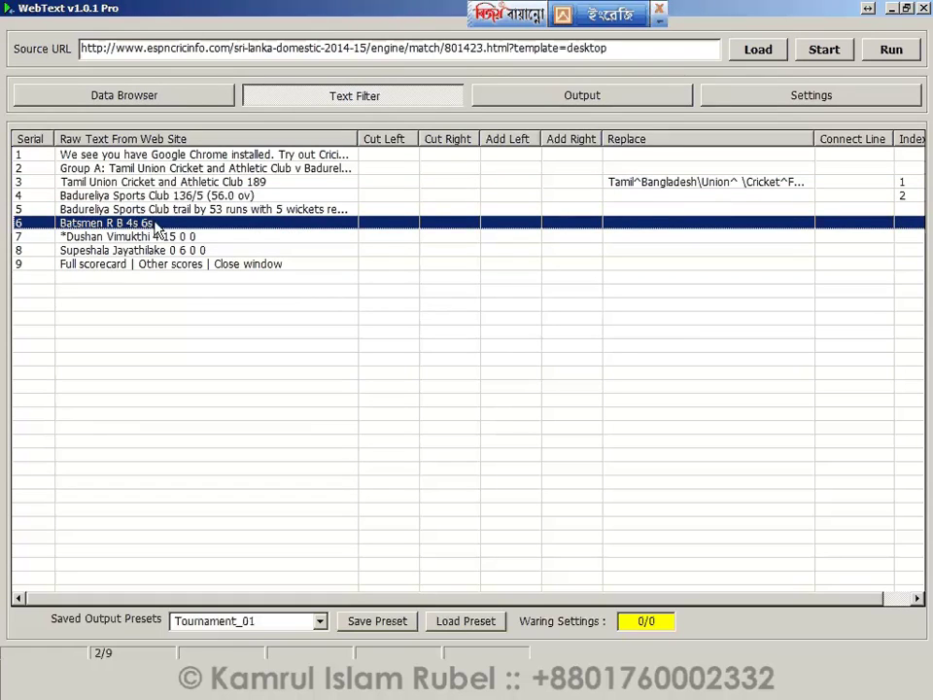
pyautogui.click(95, 236)
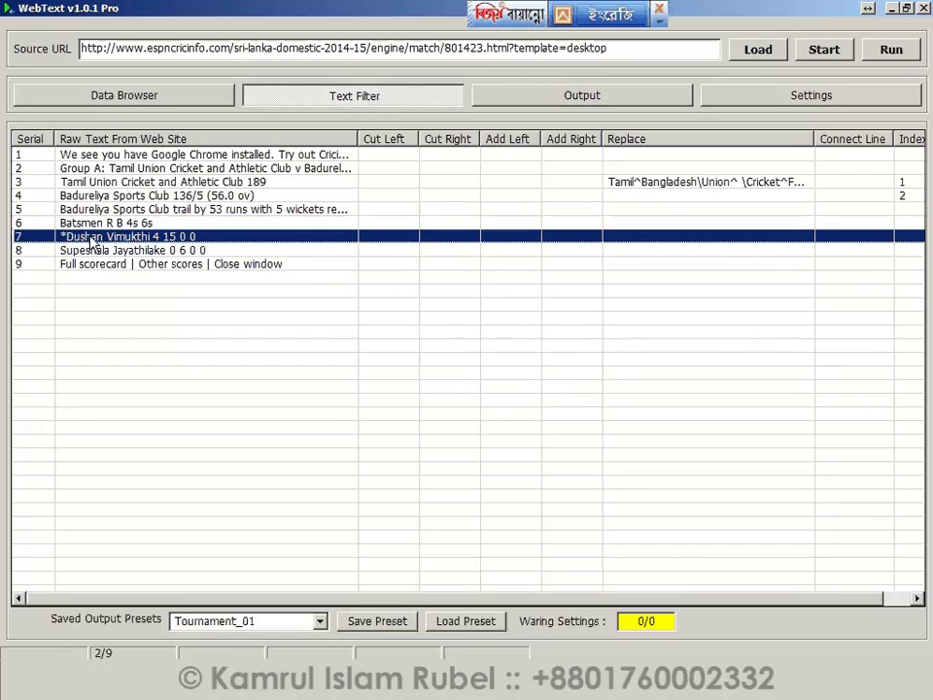
pyautogui.click(84, 252)
pyautogui.scroll(-1, 84, 261)
pyautogui.scroll(3, 73, 185)
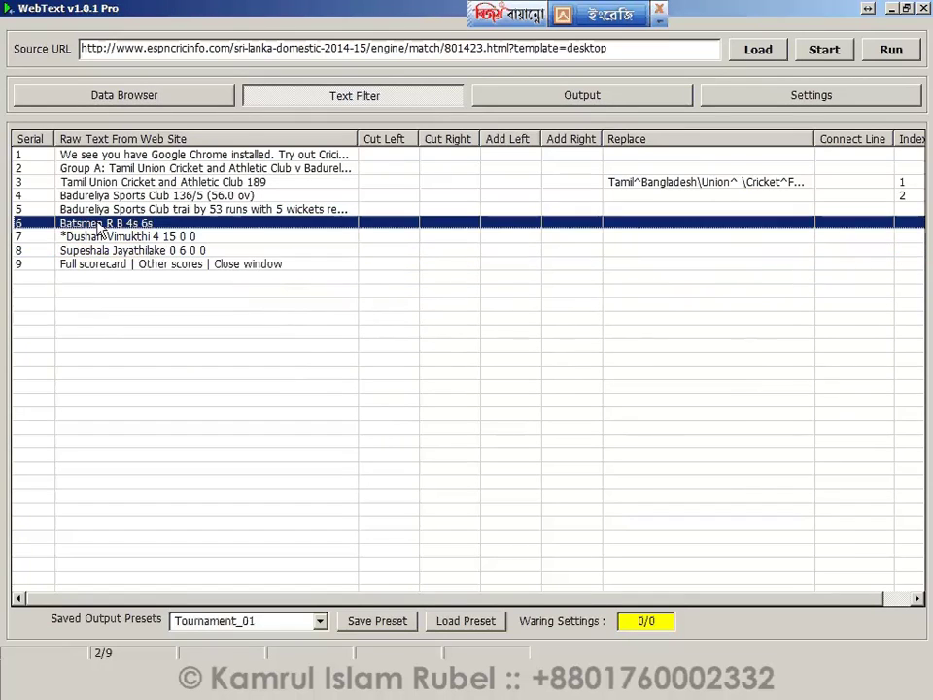
pyautogui.scroll(-1, 74, 185)
pyautogui.click(832, 195)
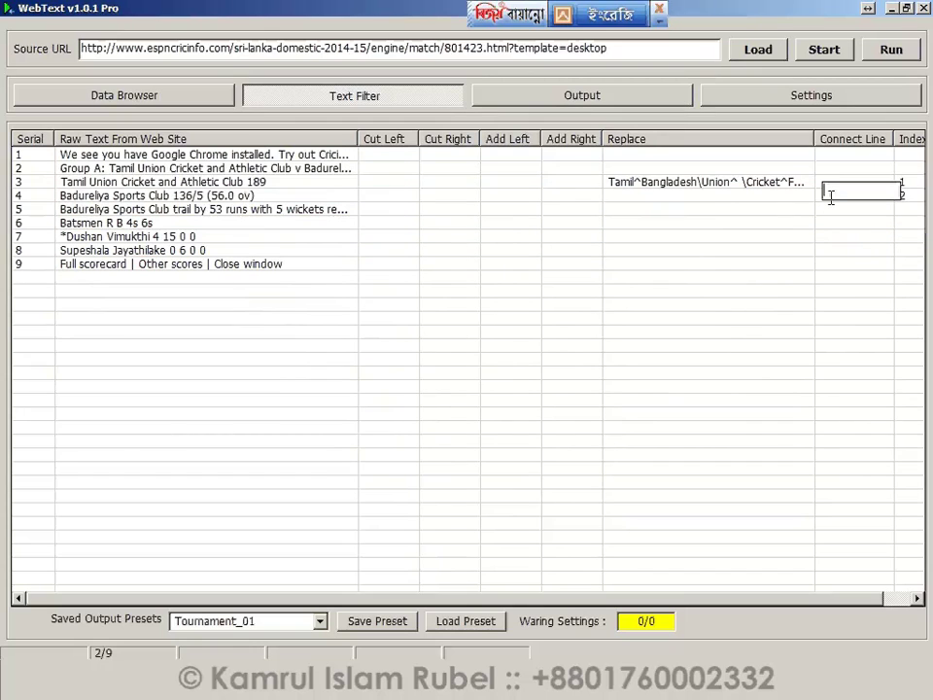
pyautogui.write('6+7+8+9')
pyautogui.press('Tab')
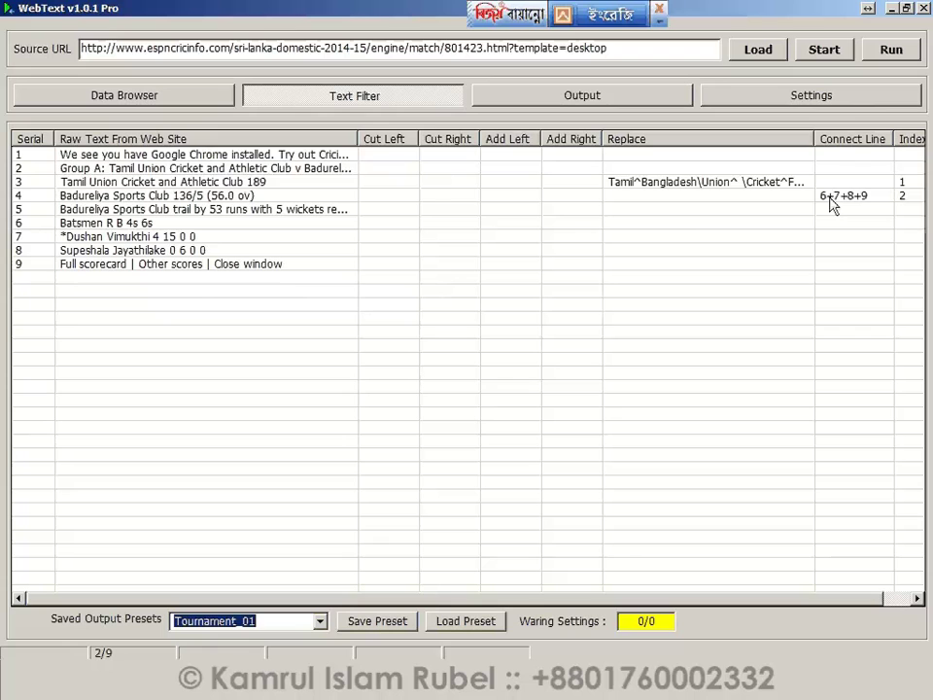
# Compare the Colts v Bloomfield score output in the data browser with its raw lines in the text filter.
pyautogui.click(151, 101)
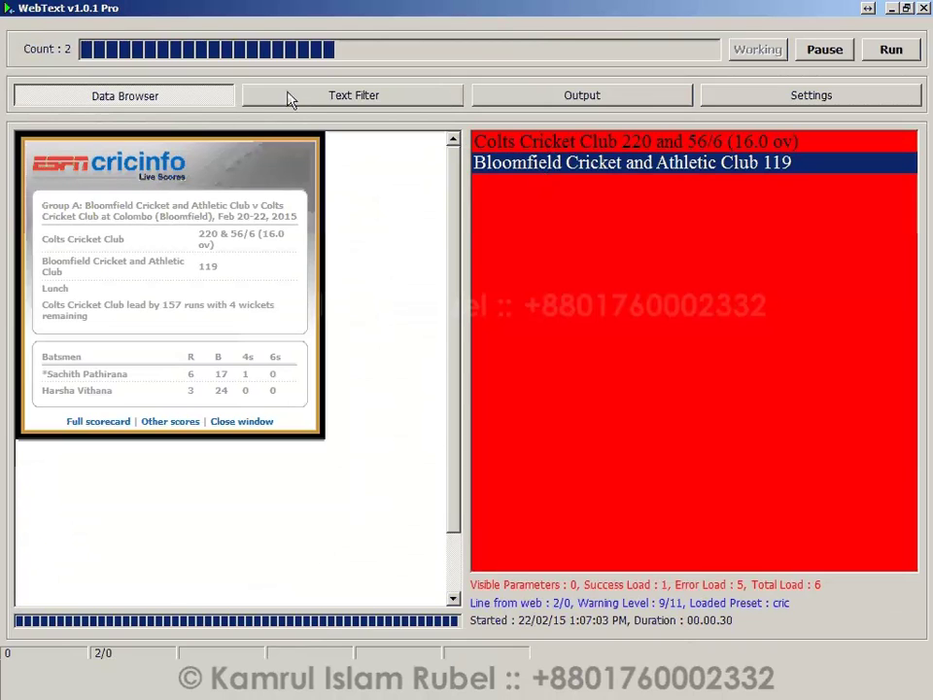
pyautogui.click(341, 102)
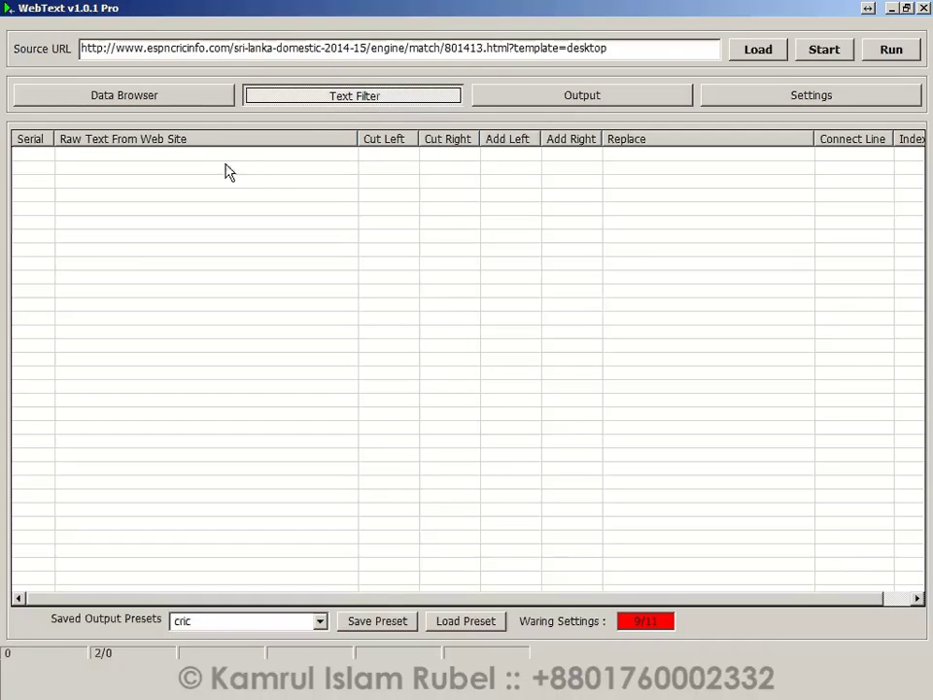
pyautogui.click(187, 99)
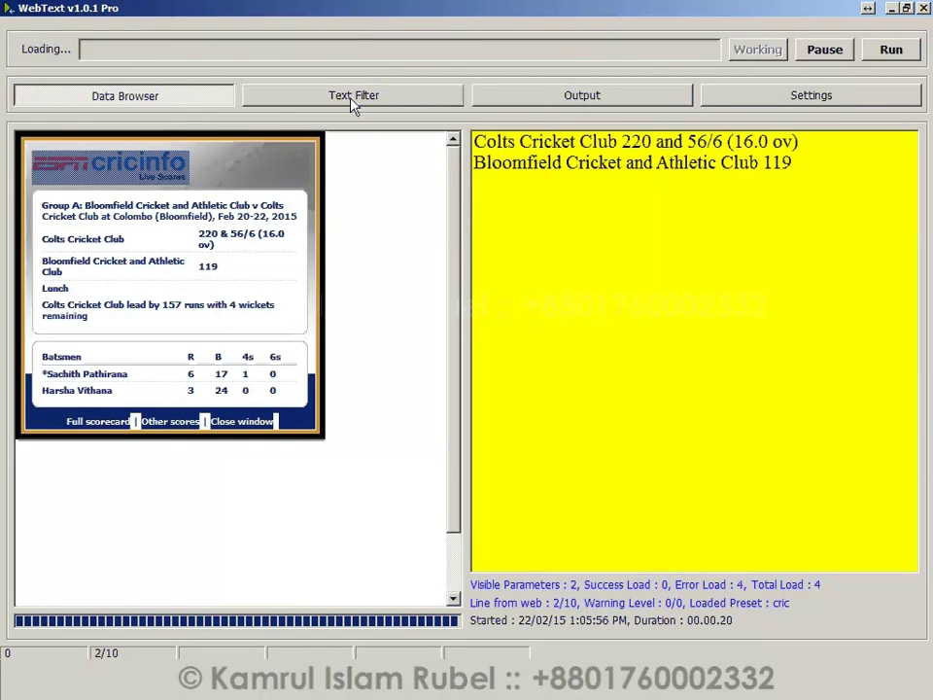
pyautogui.click(353, 103)
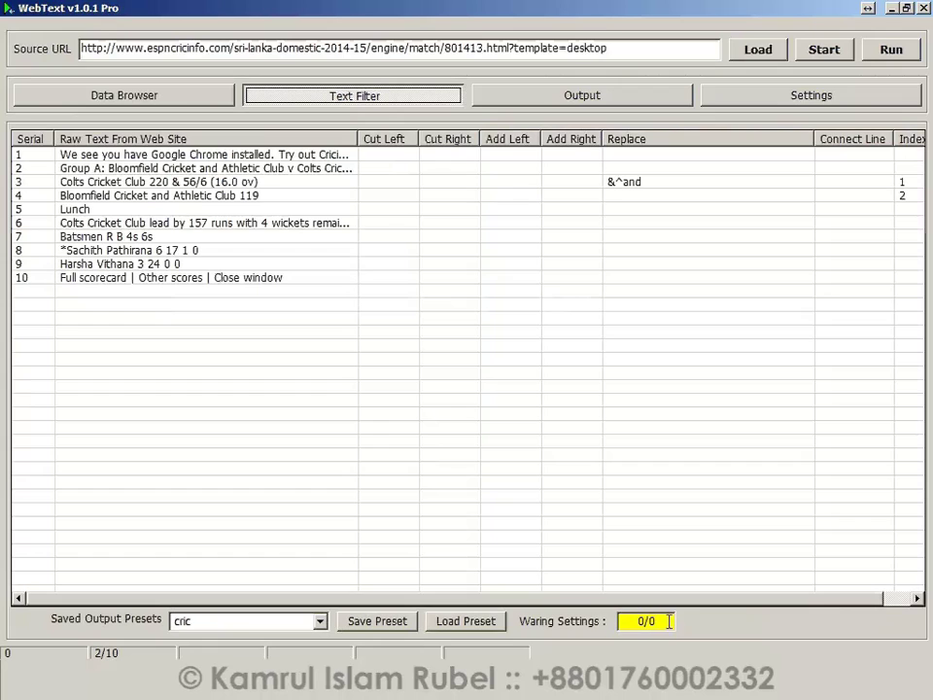
# Set the warning range for the cric preset's captured lines to 9/11 in the text filter.
pyautogui.click(22, 279)
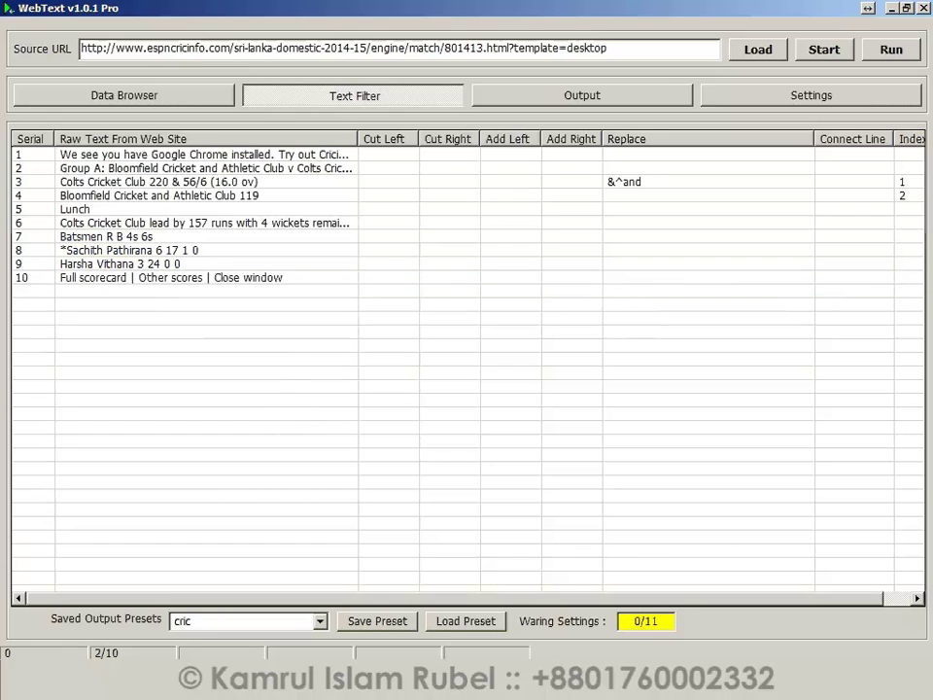
pyautogui.click(78, 266)
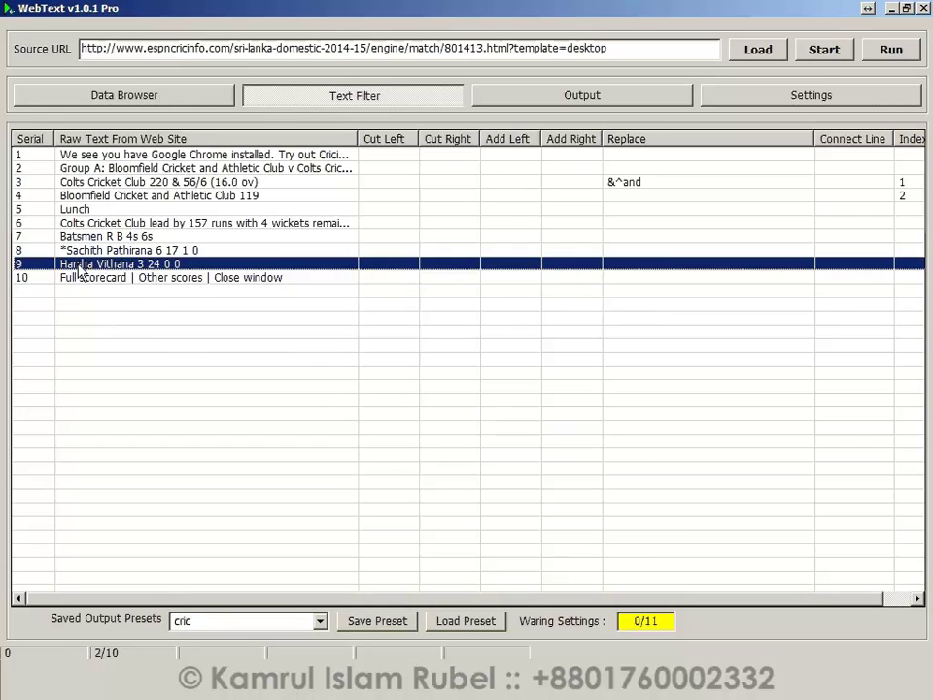
pyautogui.click(641, 623)
pyautogui.write('9')
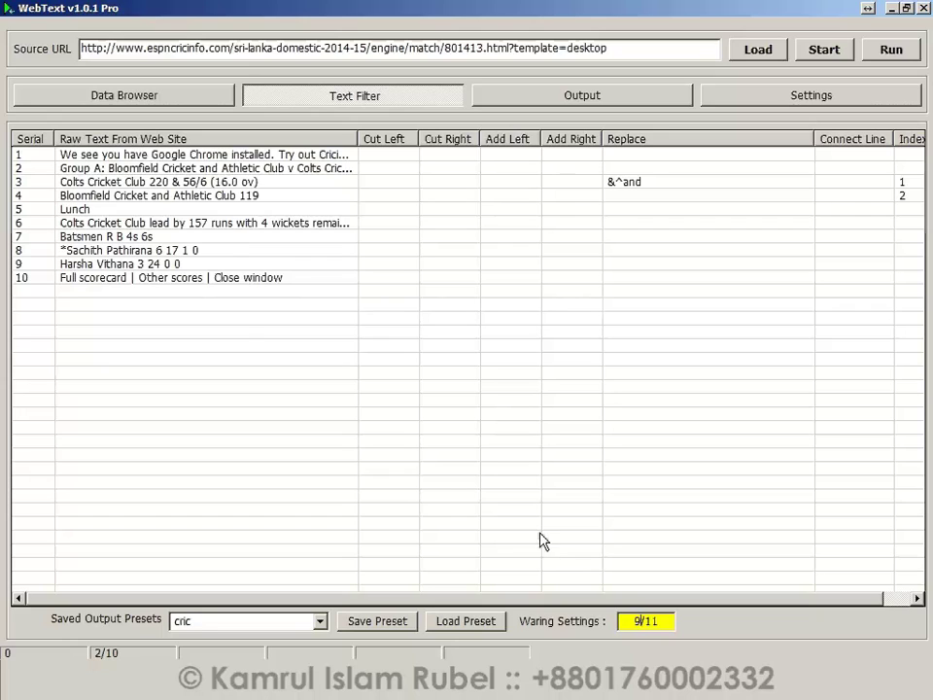
pyautogui.click(105, 268)
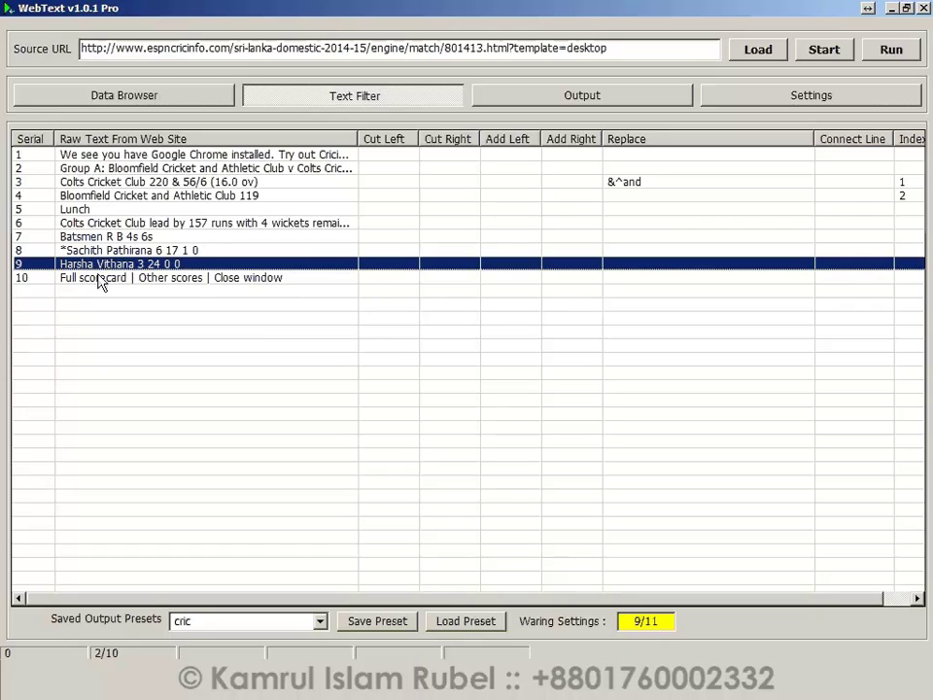
# Check how the score page, its two output lines and the text filter respond to the 9/11 warning range.
pyautogui.click(109, 96)
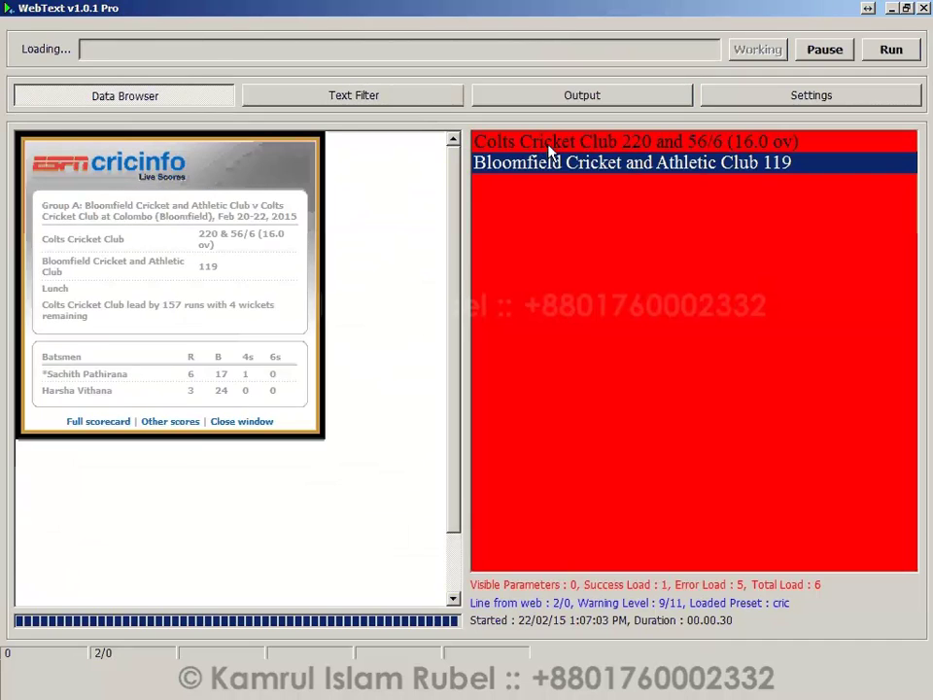
pyautogui.click(342, 103)
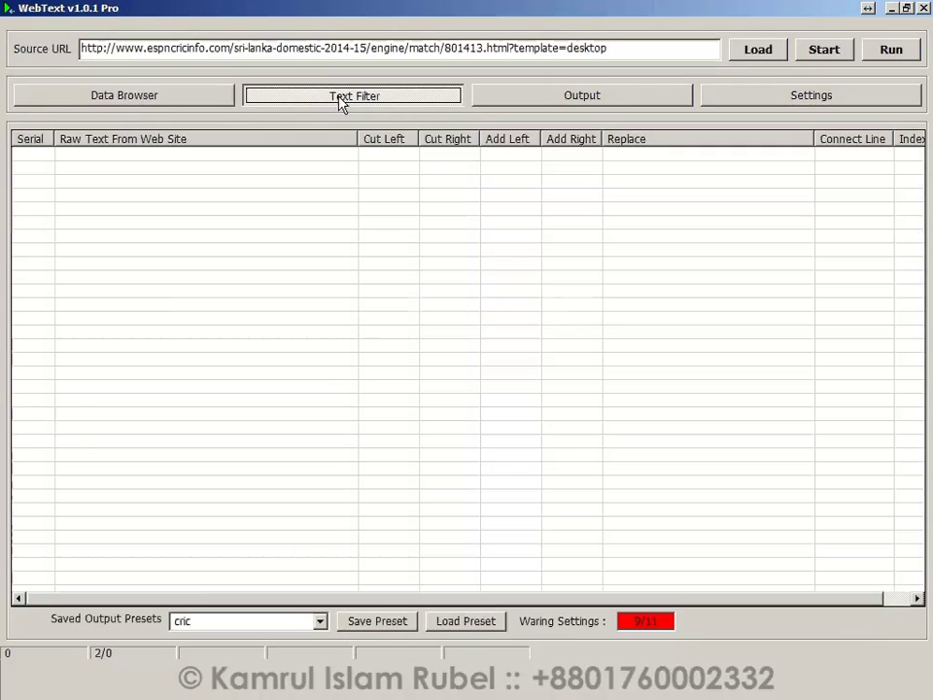
pyautogui.click(156, 105)
pyautogui.moveTo(84, 207); pyautogui.dragTo(298, 222)
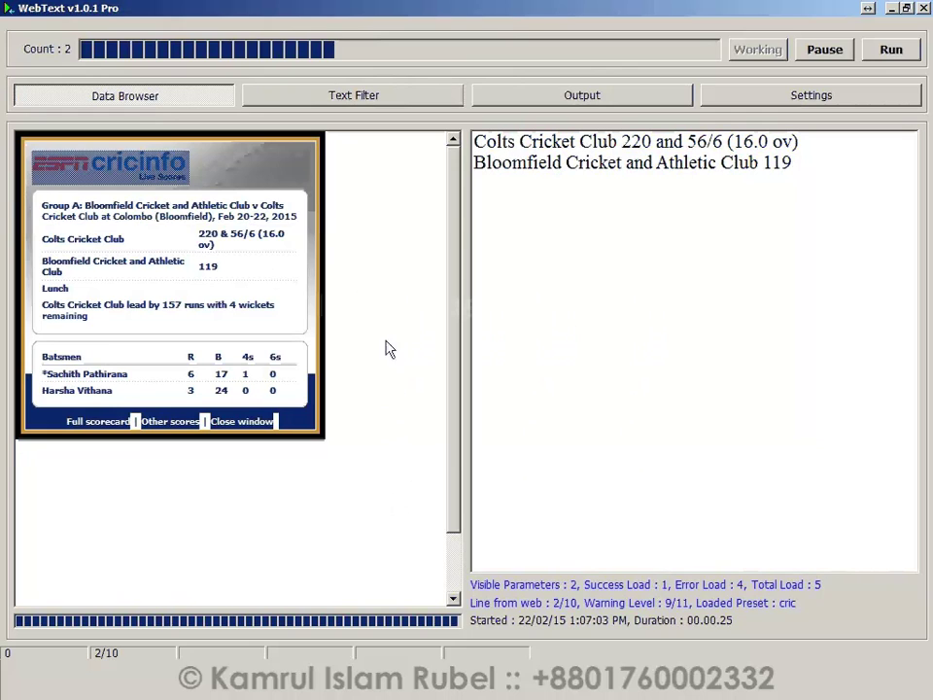
pyautogui.click(528, 148)
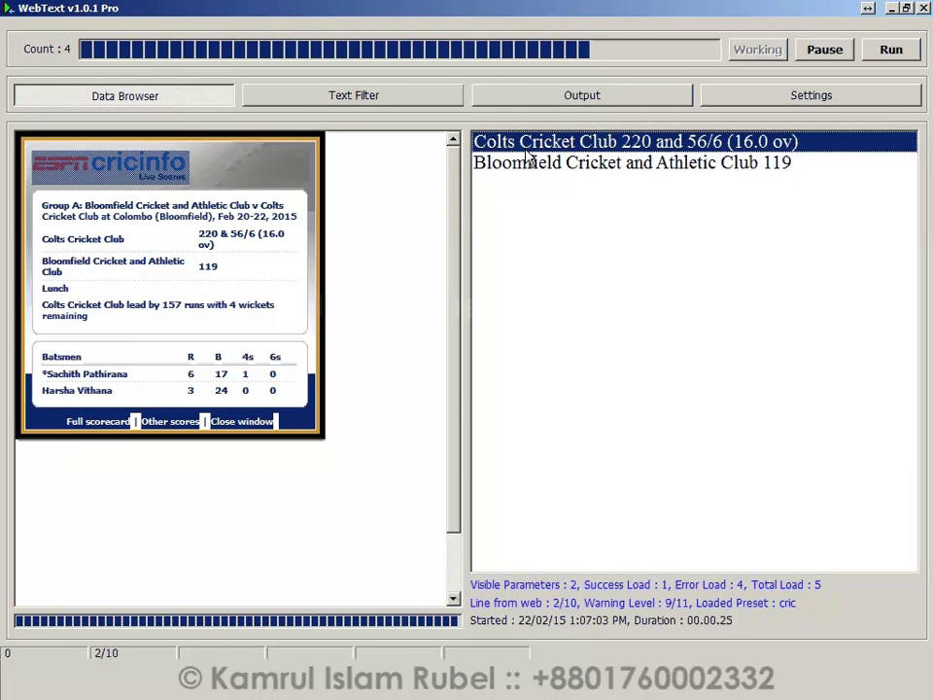
pyautogui.click(529, 163)
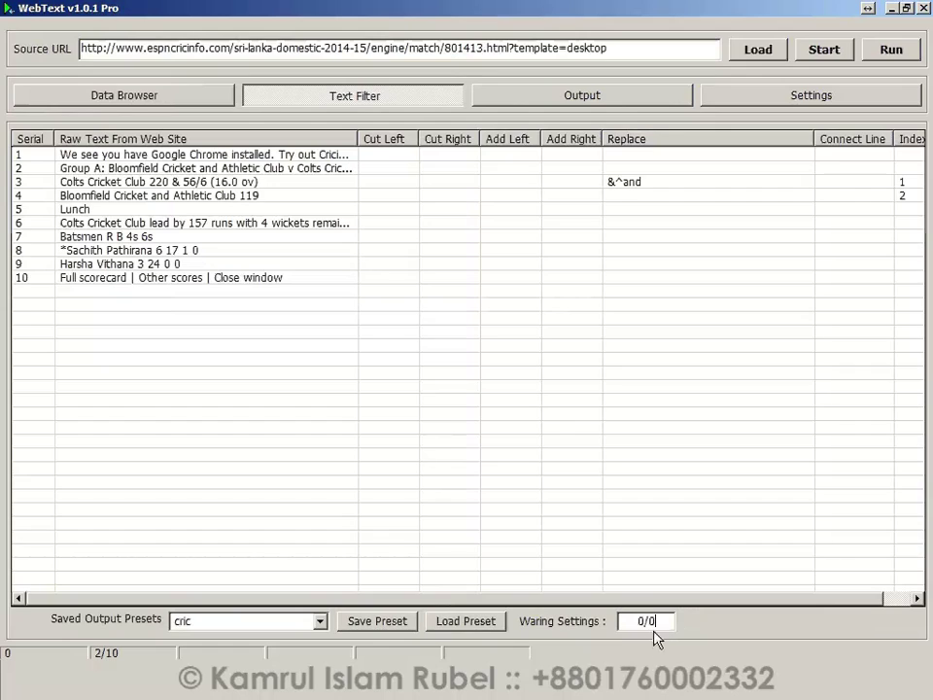
pyautogui.click(149, 95)
pyautogui.moveTo(80, 205); pyautogui.dragTo(299, 229)
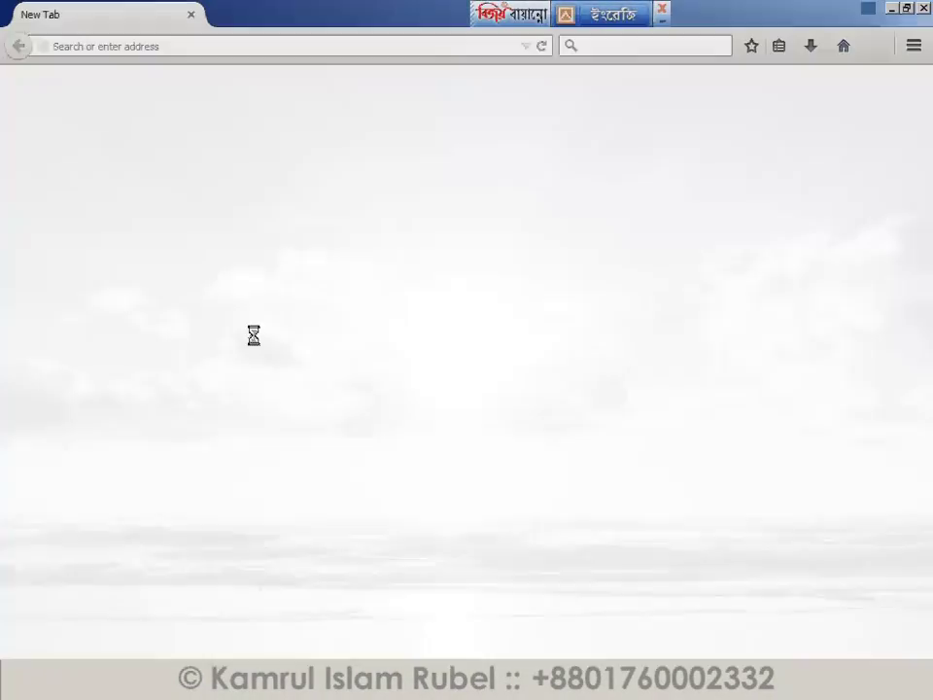
# In Firefox, search the web for "kalapara weather bangladesh" and open the World Weather Online result with the 14 day outlook.
pyautogui.write('kalapar')
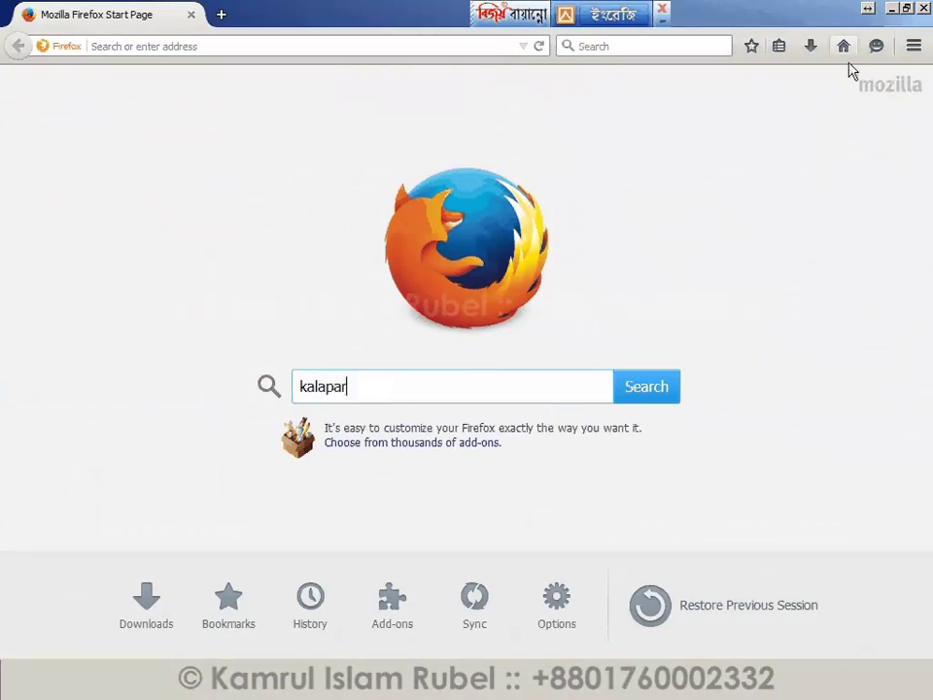
pyautogui.write('a weather bangladesh')
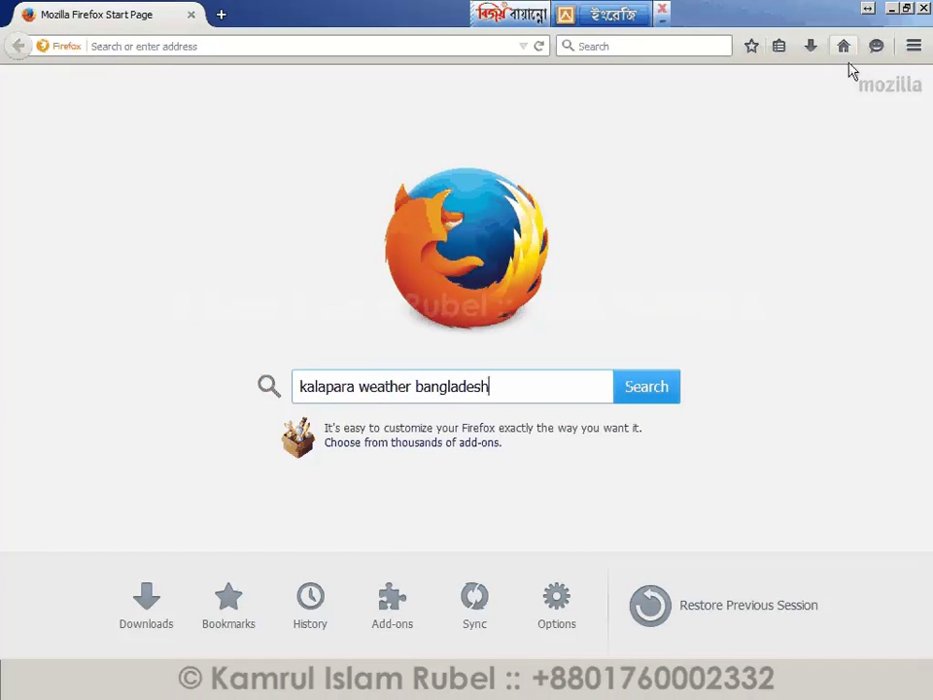
pyautogui.press('Return')
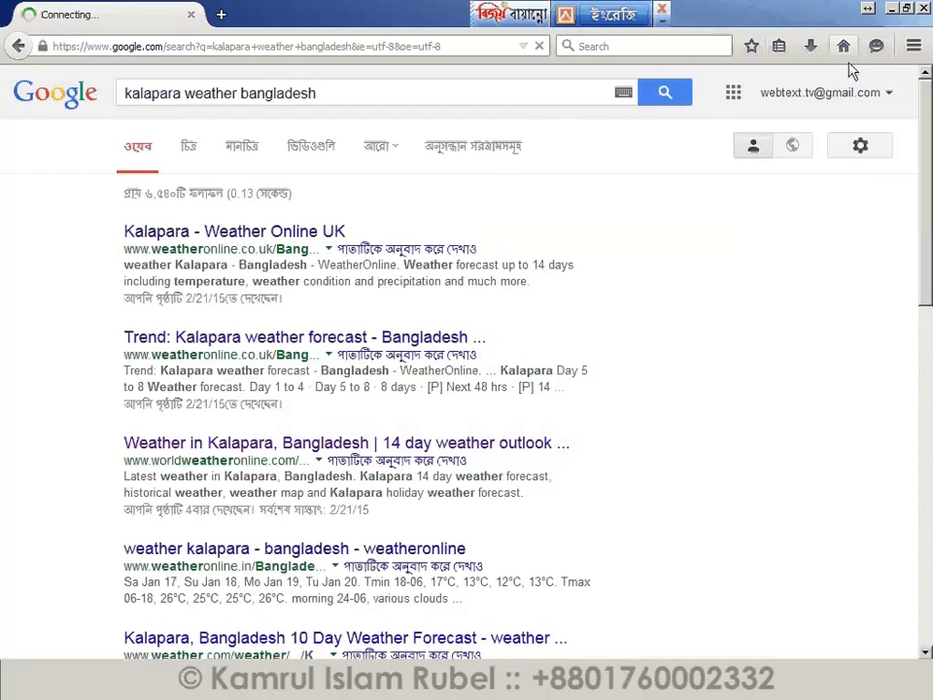
pyautogui.click(480, 443)
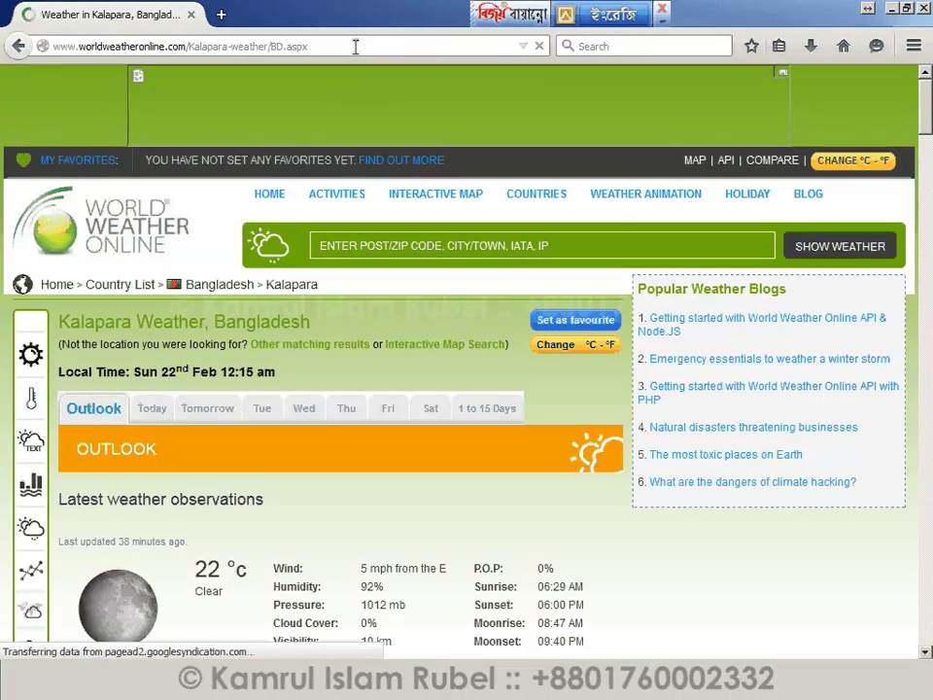
# Highlight the latest weather observations on the Kalapara page and copy the page's web address.
pyautogui.scroll(-3, 338, 485)
pyautogui.moveTo(207, 360); pyautogui.dragTo(585, 434)
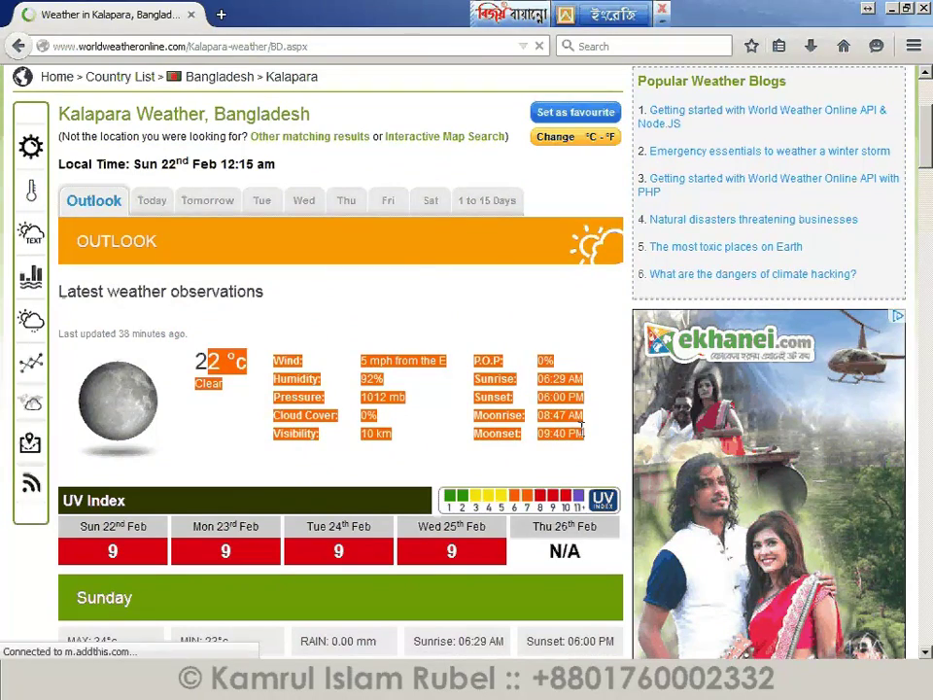
pyautogui.rightClick(316, 46)
pyautogui.click(366, 98)
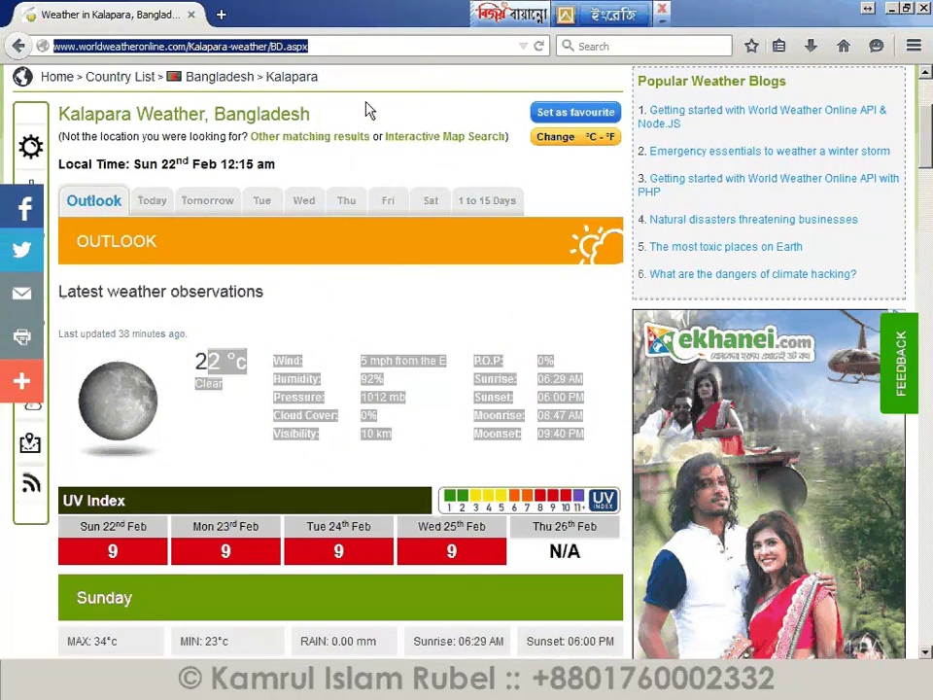
# Switch to WebText, replace the Source URL with the copied Kalapara weather address and load the page.
pyautogui.press('super+d')
pyautogui.doubleClick(100, 134)
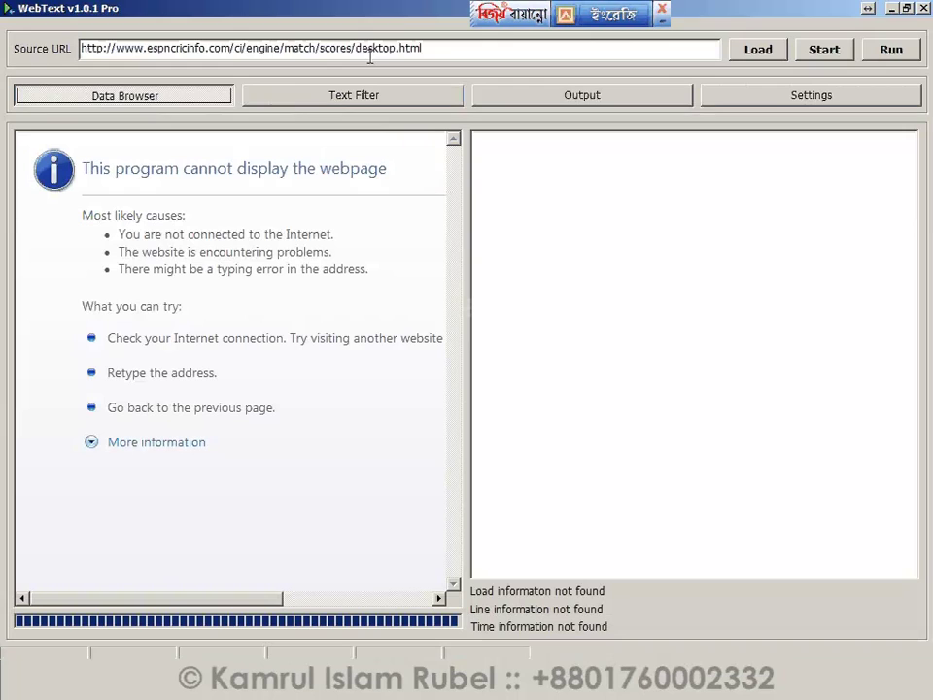
pyautogui.moveTo(445, 45); pyautogui.dragTo(25, 53)
pyautogui.rightClick(160, 51)
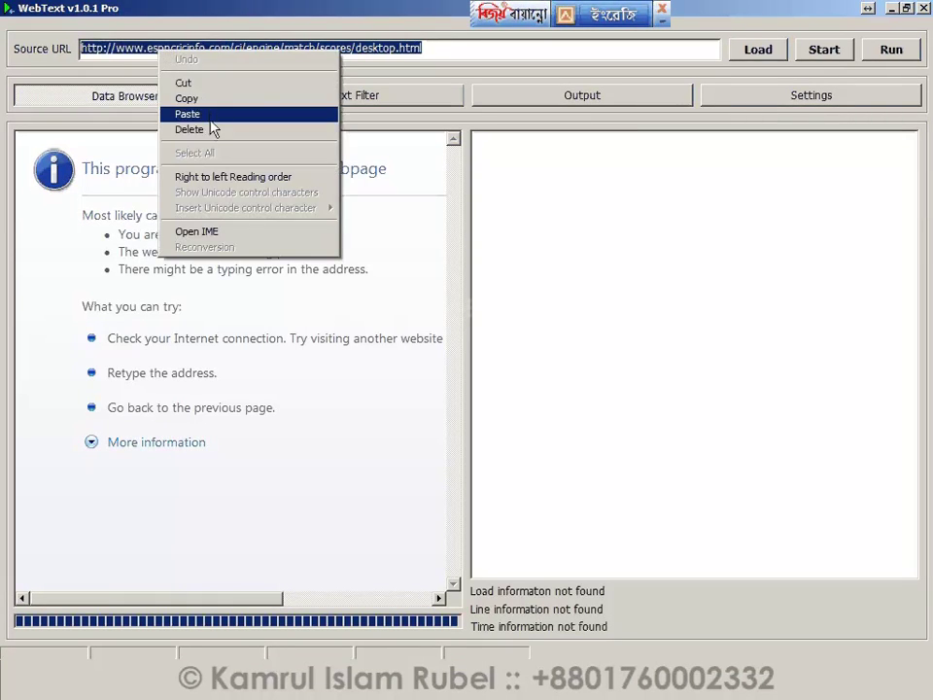
pyautogui.click(204, 115)
pyautogui.click(764, 54)
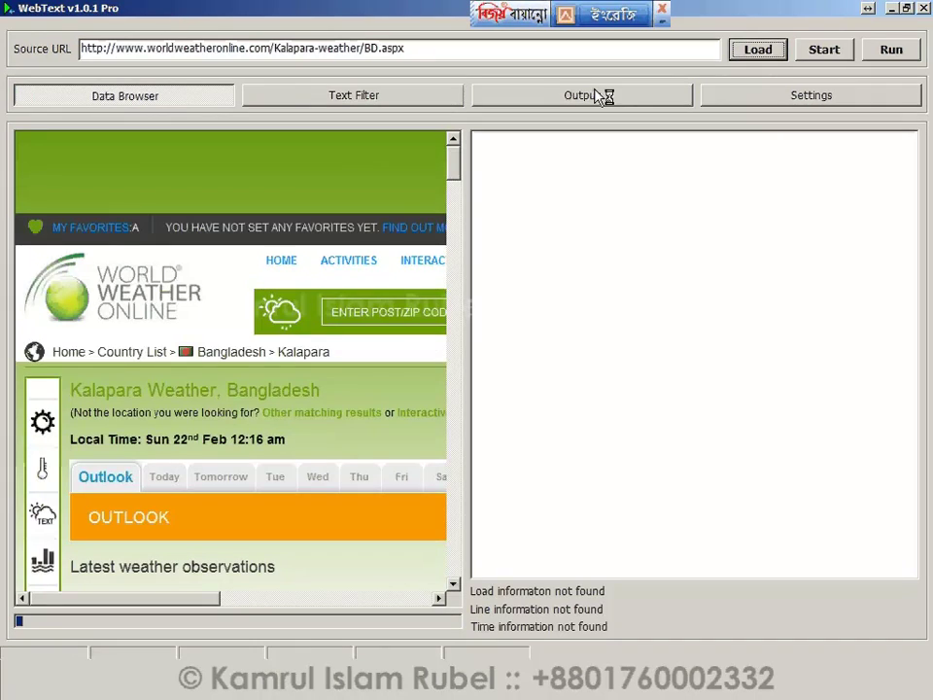
# Highlight the current temperature on the loaded Kalapara page and start capturing its text.
pyautogui.moveTo(453, 162); pyautogui.dragTo(453, 199)
pyautogui.moveTo(207, 265); pyautogui.dragTo(274, 281)
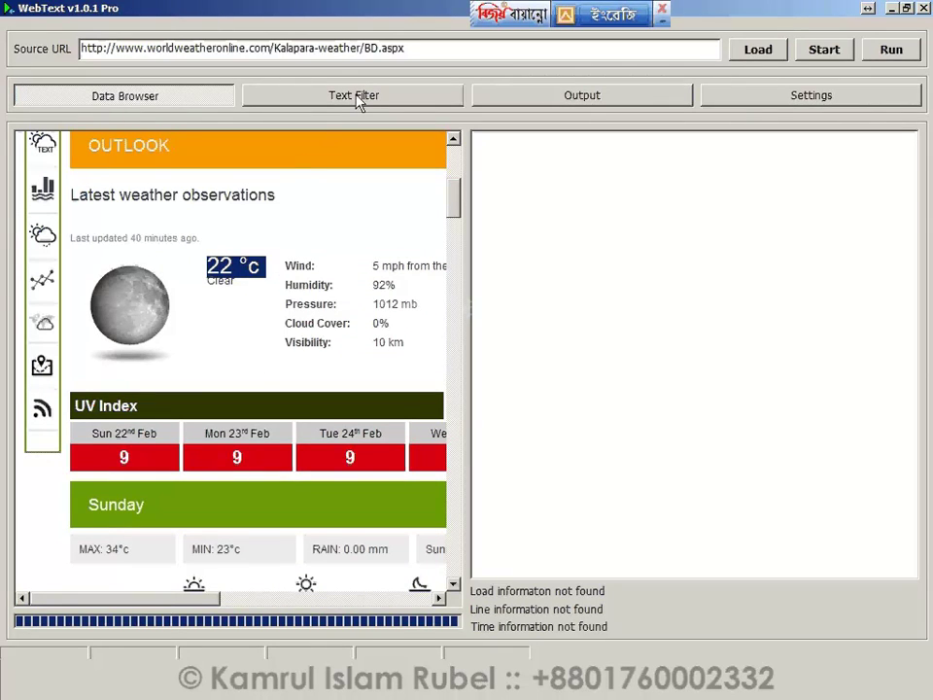
pyautogui.click(821, 51)
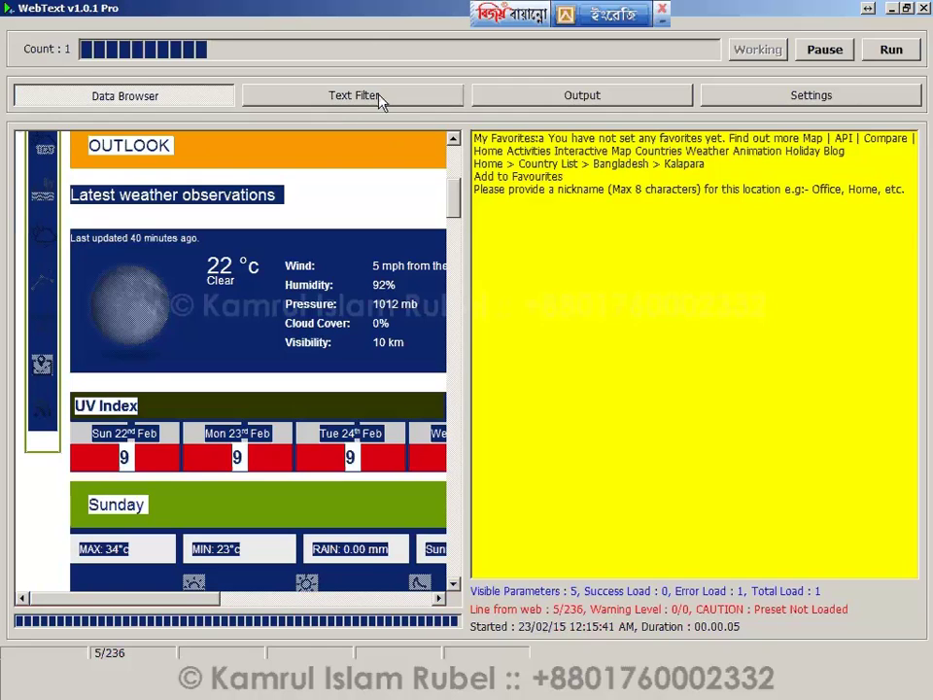
# Remove all parameter values from the captured weather lines in the text filter.
pyautogui.click(378, 99)
pyautogui.click(871, 138)
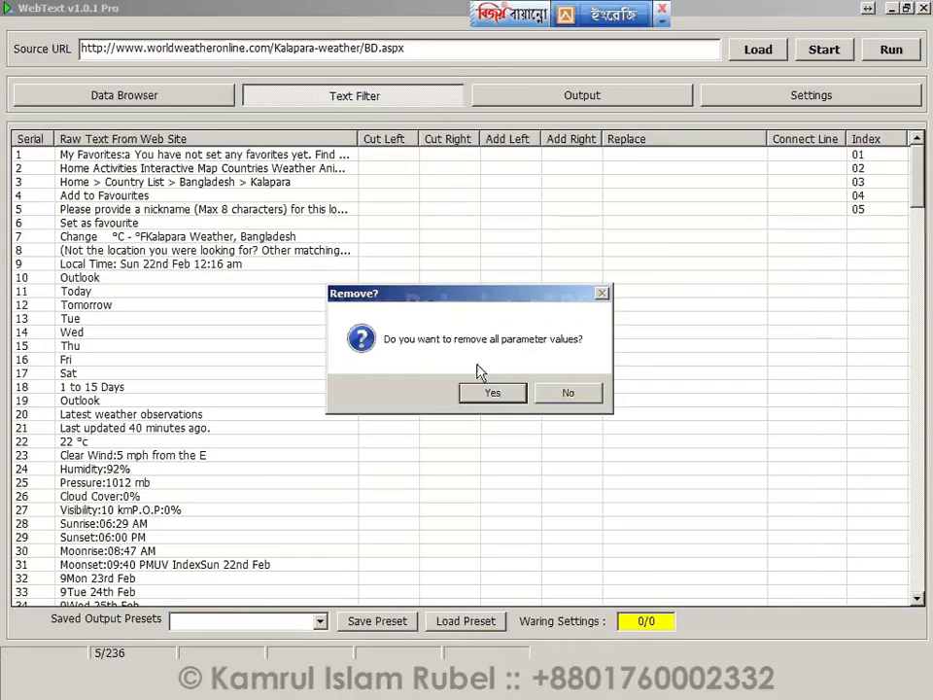
pyautogui.click(493, 393)
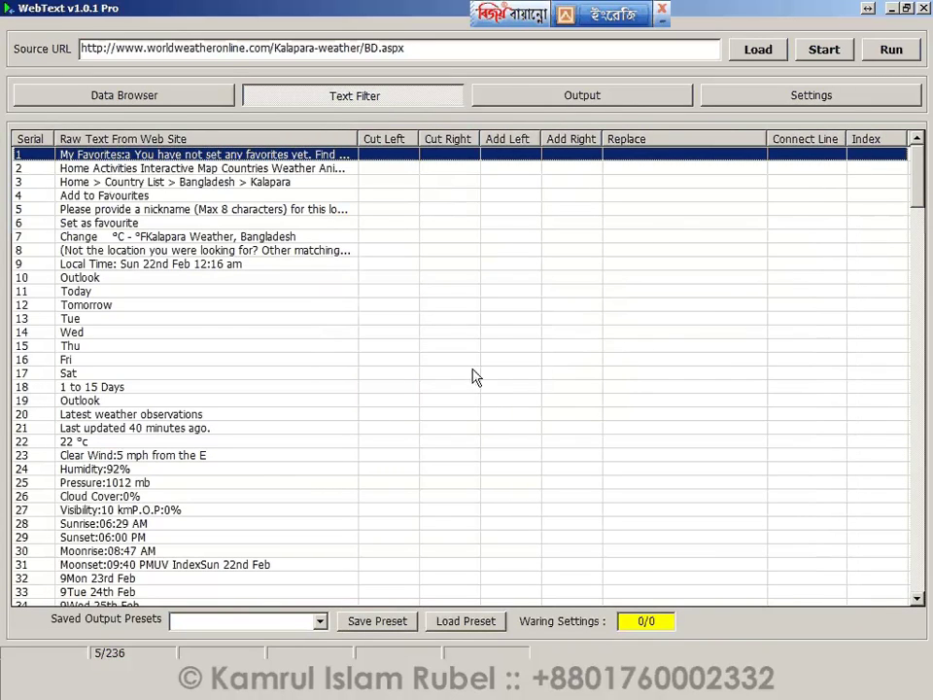
# Examine the captured weather lines from the temperature through wind, humidity, pressure, cloud cover and visibility to sunrise and sunset.
pyautogui.click(113, 444)
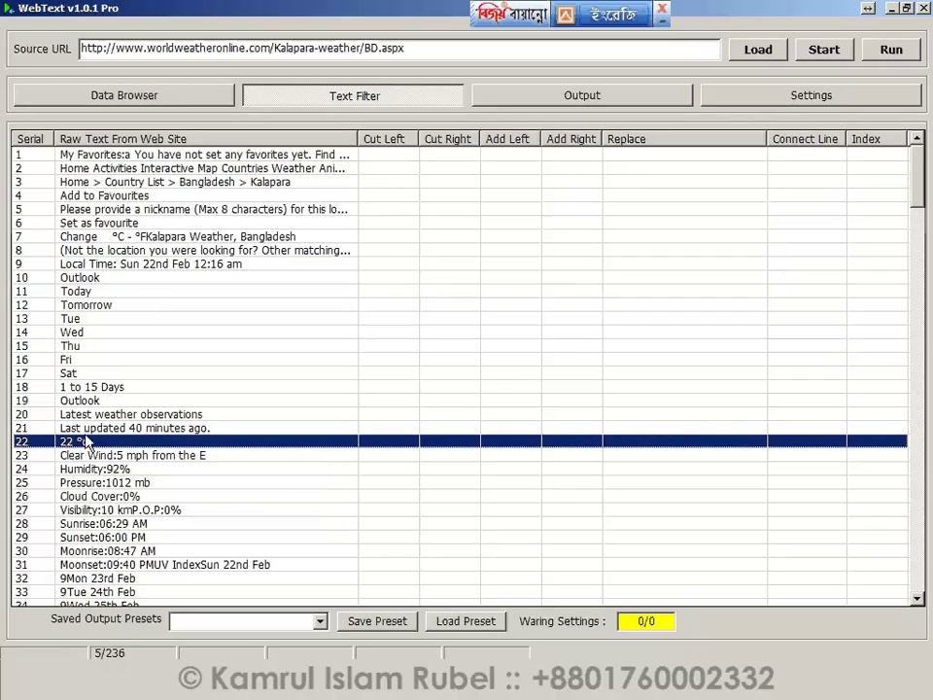
pyautogui.press('Down')
pyautogui.press('Down')
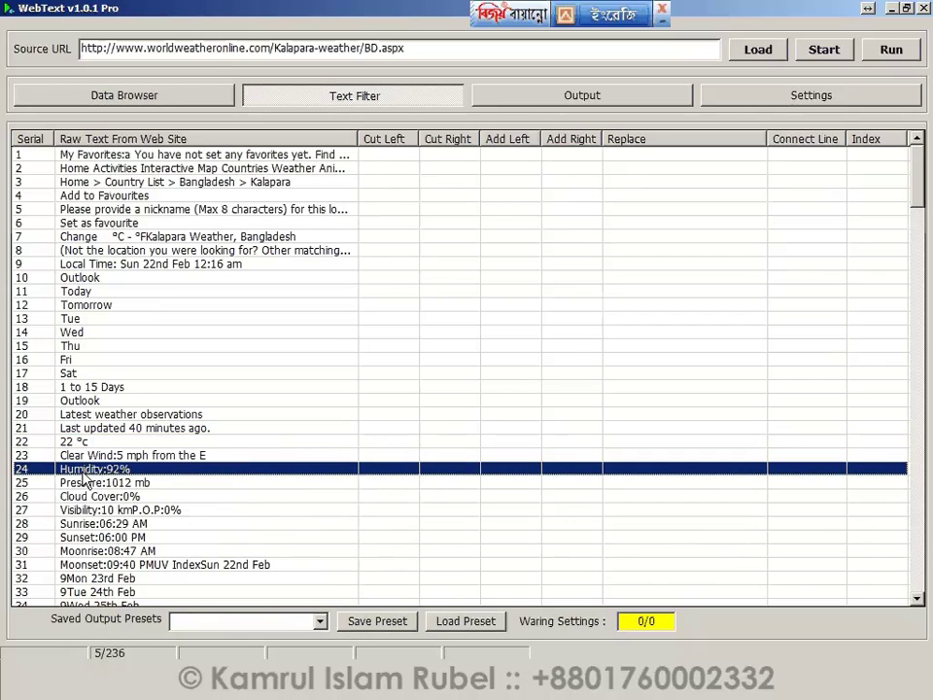
pyautogui.press('Down')
pyautogui.click(89, 442)
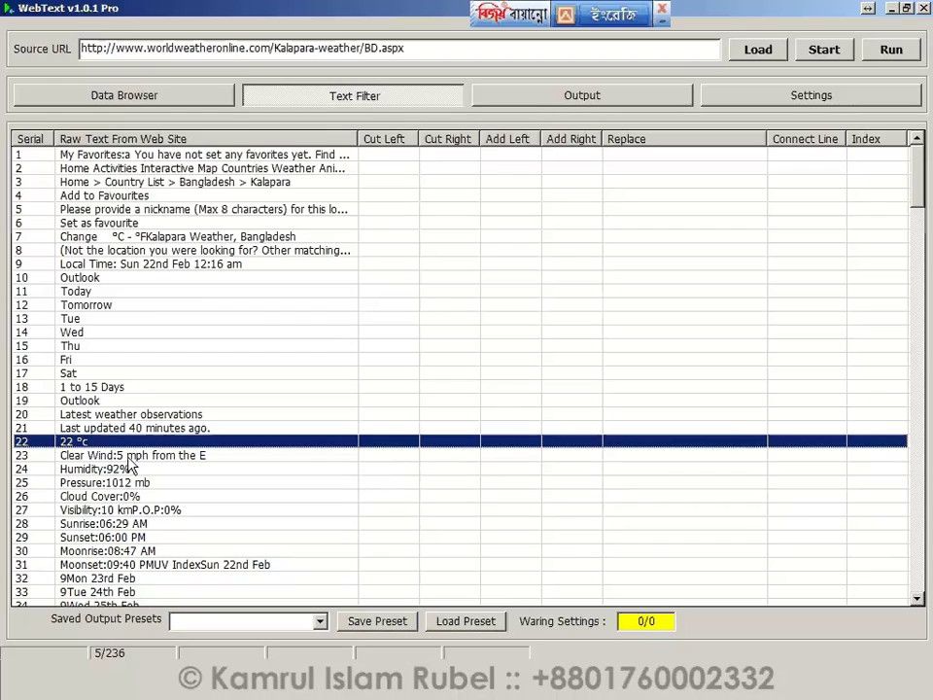
pyautogui.press('Up')
pyautogui.press('Down')
pyautogui.press('Down')
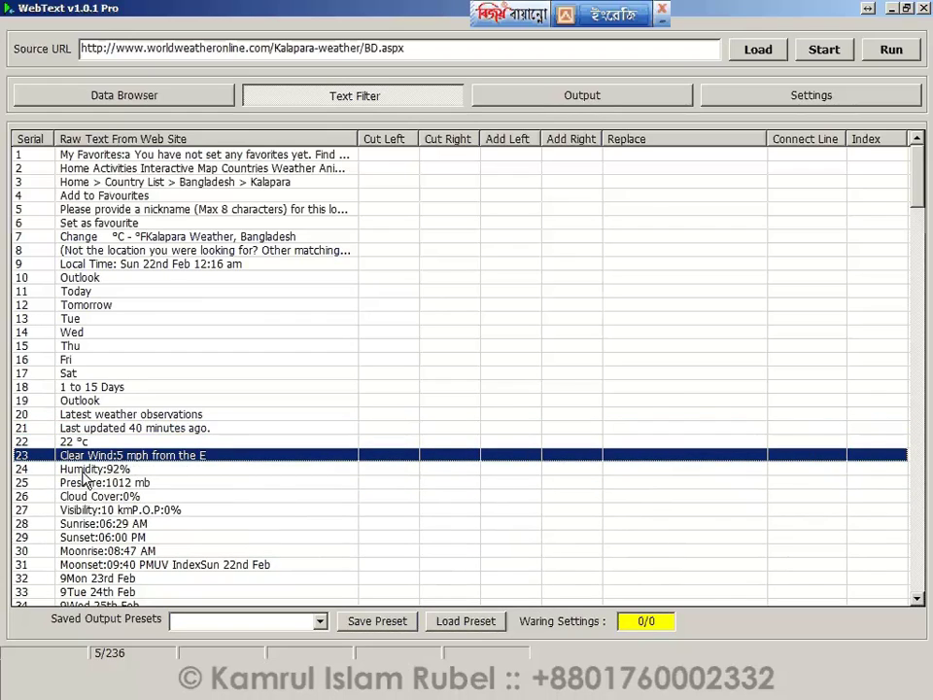
pyautogui.press('Down')
pyautogui.press('Down')
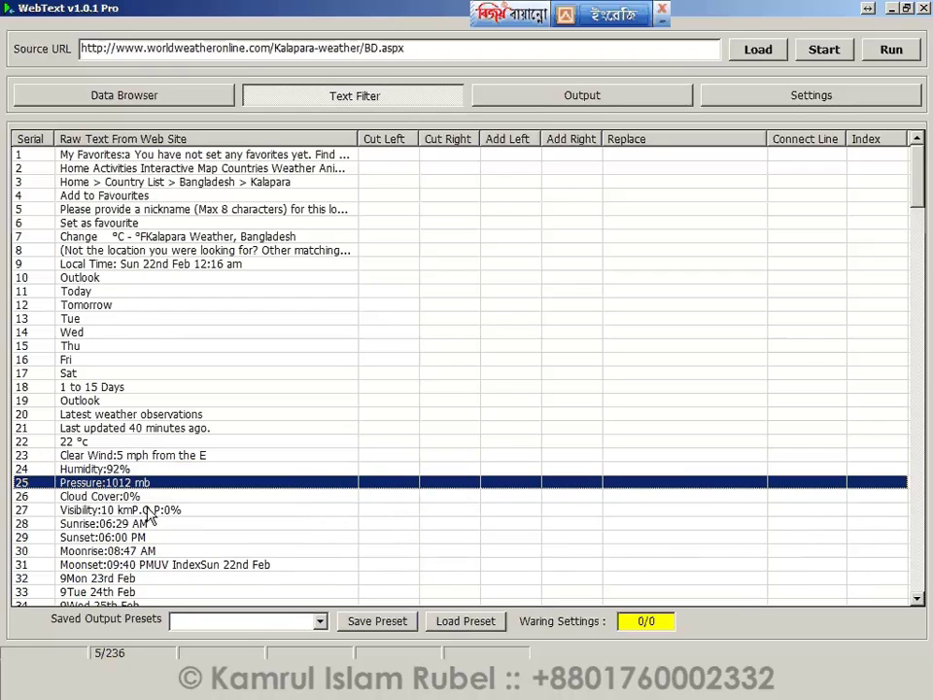
pyautogui.press('Down')
pyautogui.press('Down')
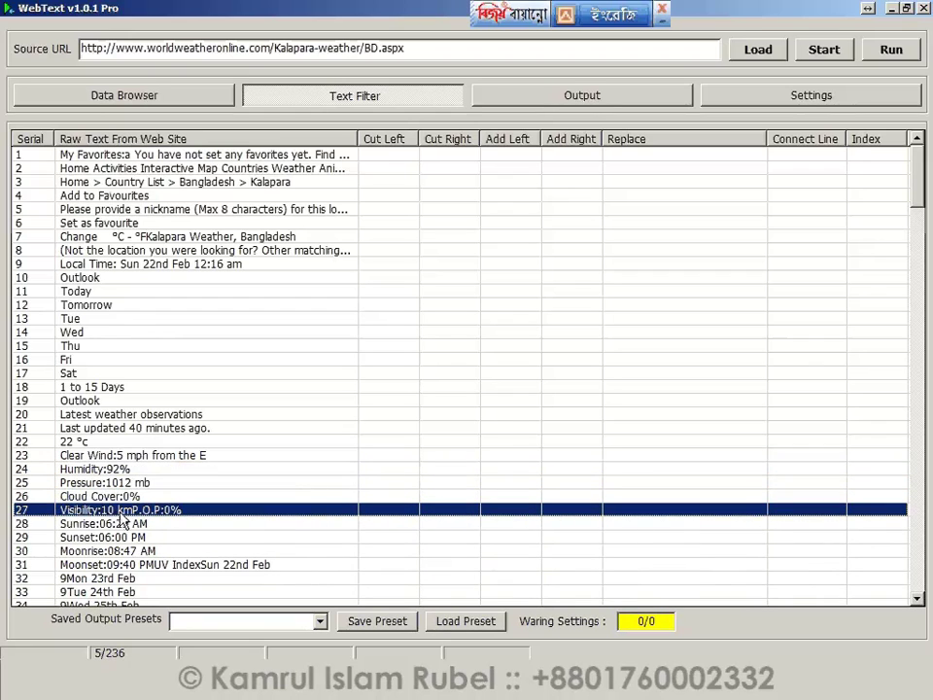
pyautogui.press('Down')
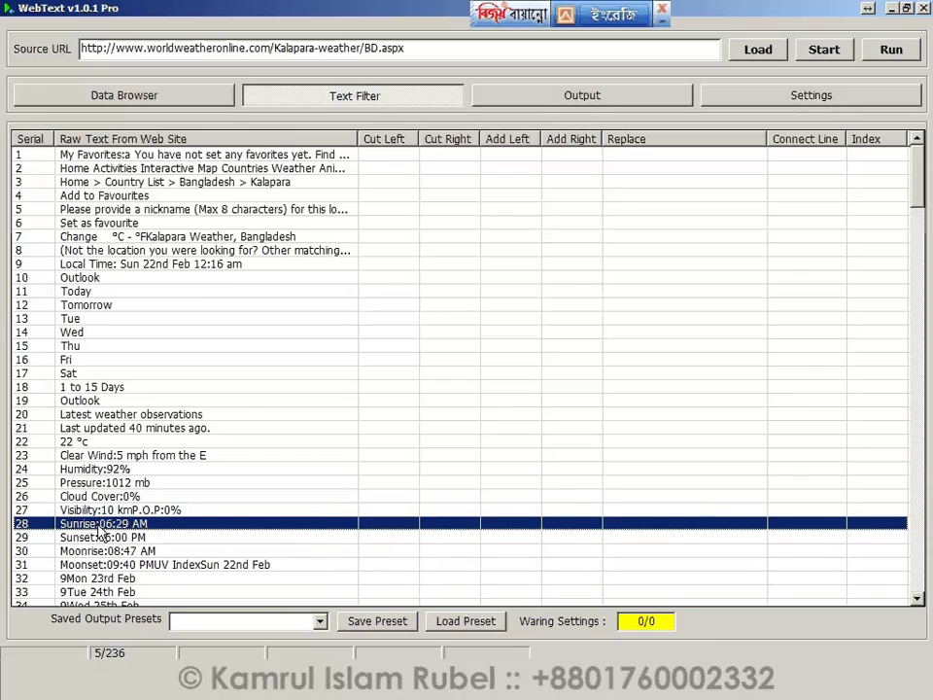
pyautogui.press('Down')
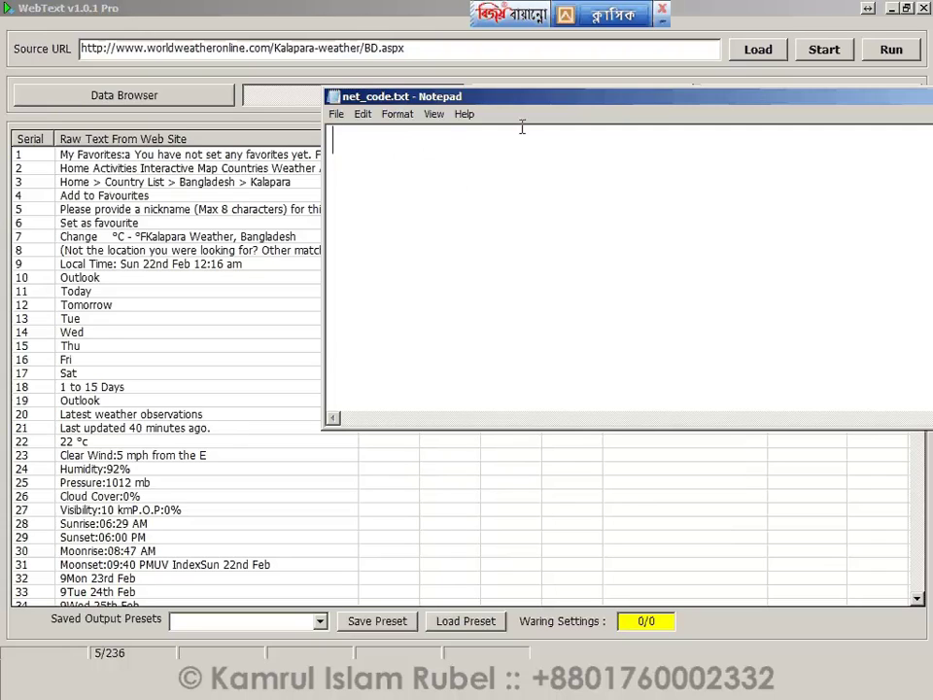
# Write the heading "কলাপাড়ার আজকের আবহাওয়াবার্তা" as the first line of net_code.txt.
pyautogui.write('লাপাড়ার')
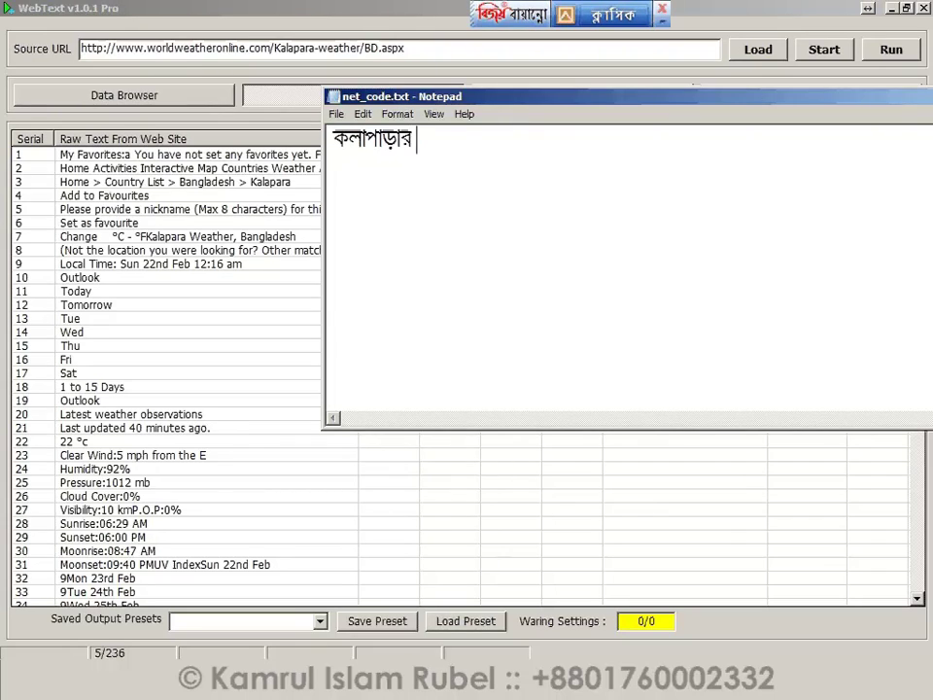
pyautogui.write(' আজকের')
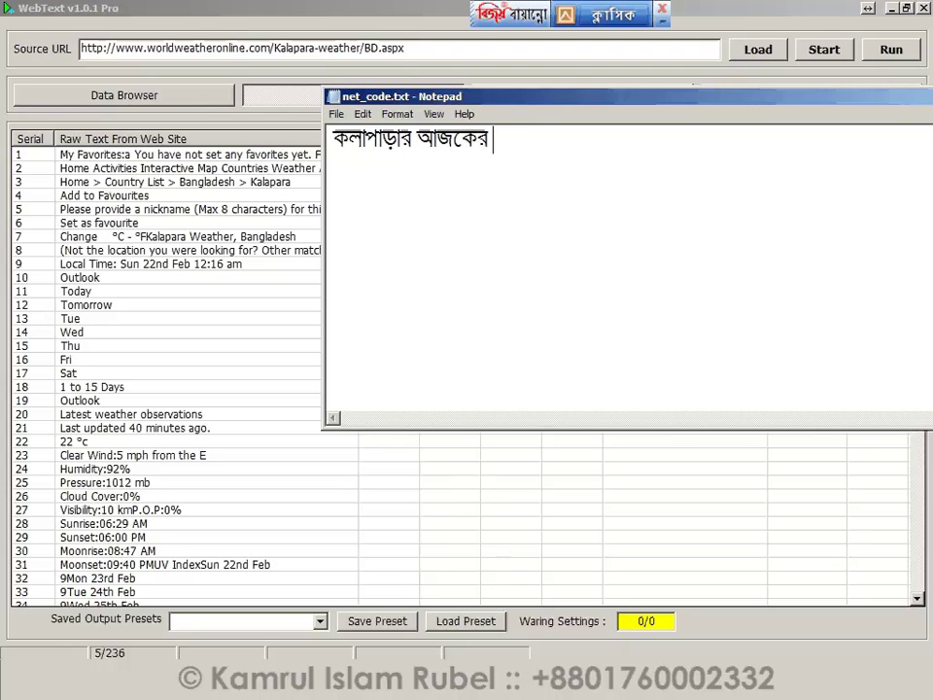
pyautogui.write(' আবহাওয়া')
pyautogui.write('বার্তা')
pyautogui.press('Return')
# Add the temperature label "তাপমাত্রা :" and the unit "ডিগ্রি সেলসিয়াস" on separate lines below the heading.
pyautogui.write('তা')
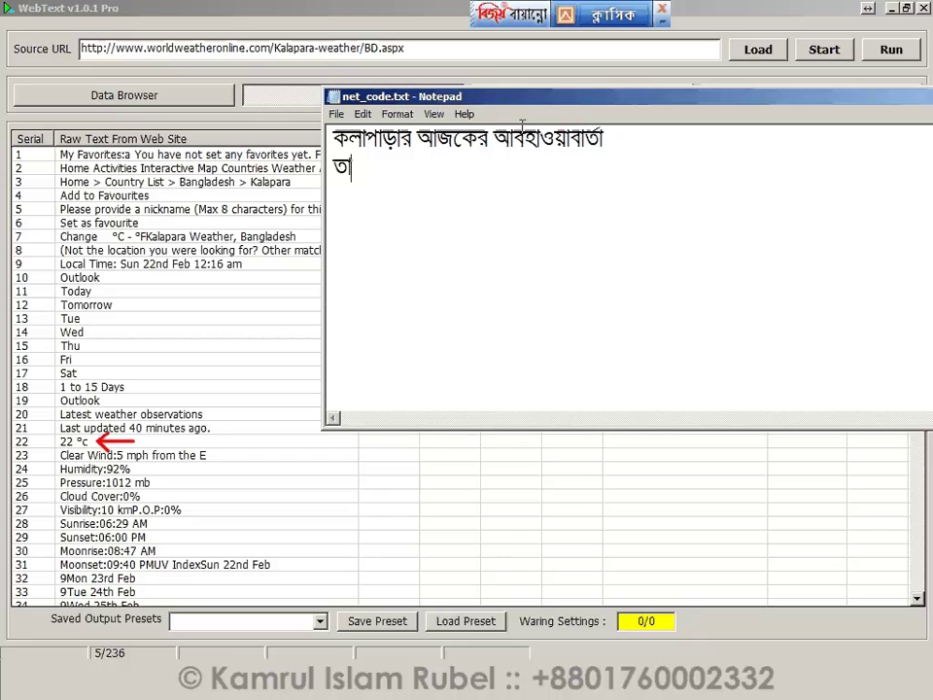
pyautogui.write('পমাত্রা :')
pyautogui.press('Return')
pyautogui.write('ডি')
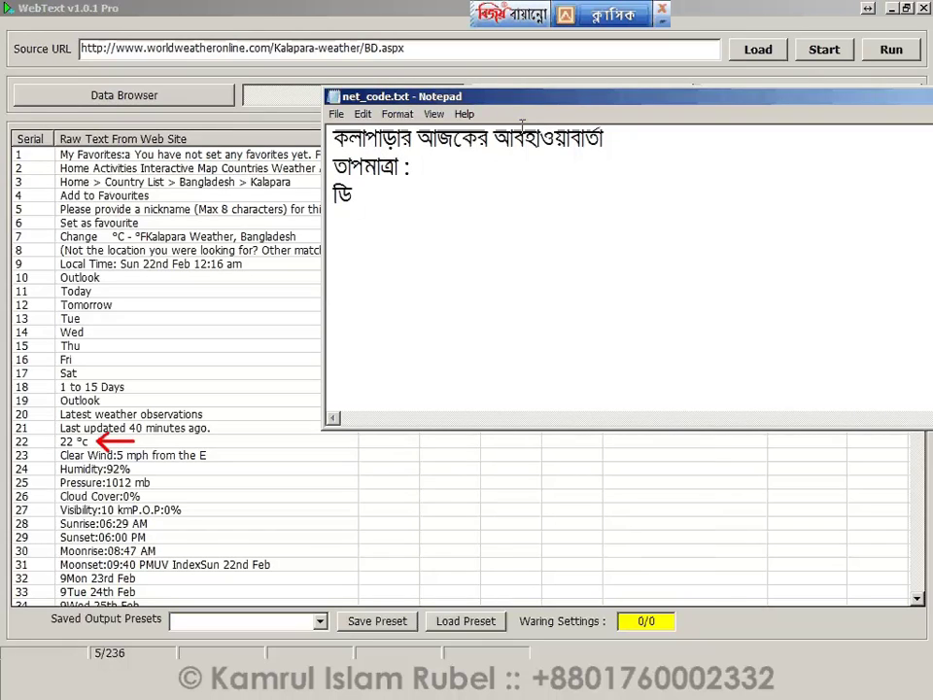
pyautogui.write('গ্রি সেলসিয়াস')
pyautogui.press('Return')
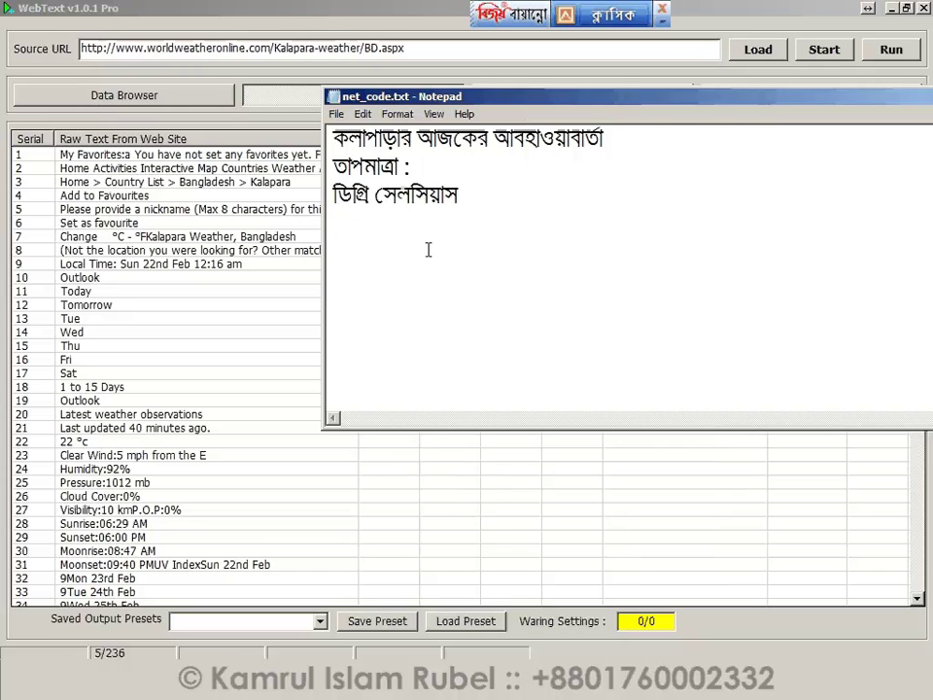
# Add the wind speed label "বাতাসের গতিবেগ :" and its unit "মাইল/ঘন্টা" on separate lines.
pyautogui.write('বাতাসের গতিবেগ :')
pyautogui.press('Return')
pyautogui.write('মাইল/ঘন্টা')
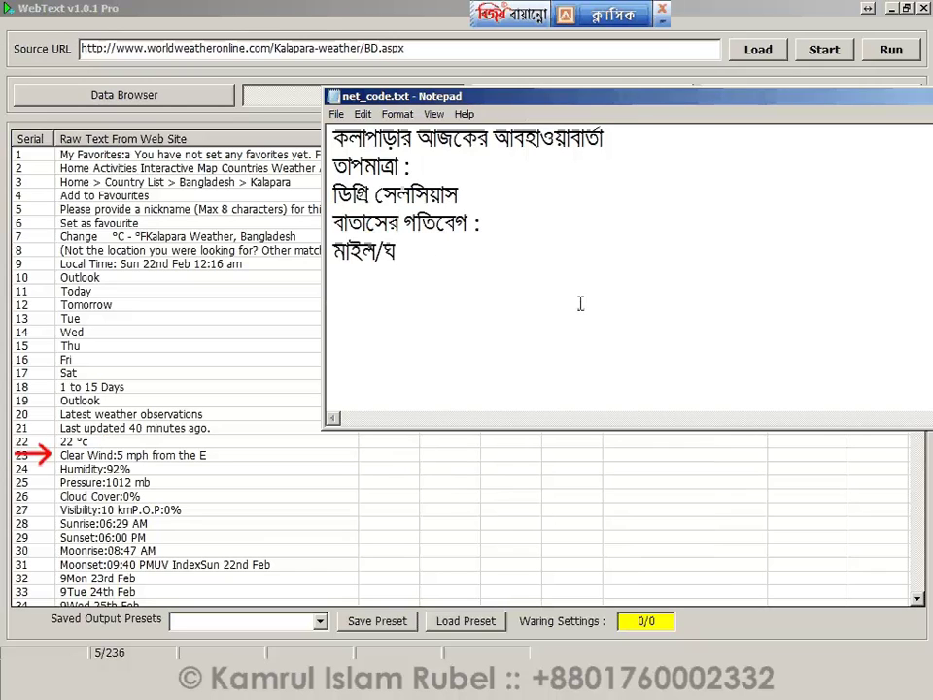
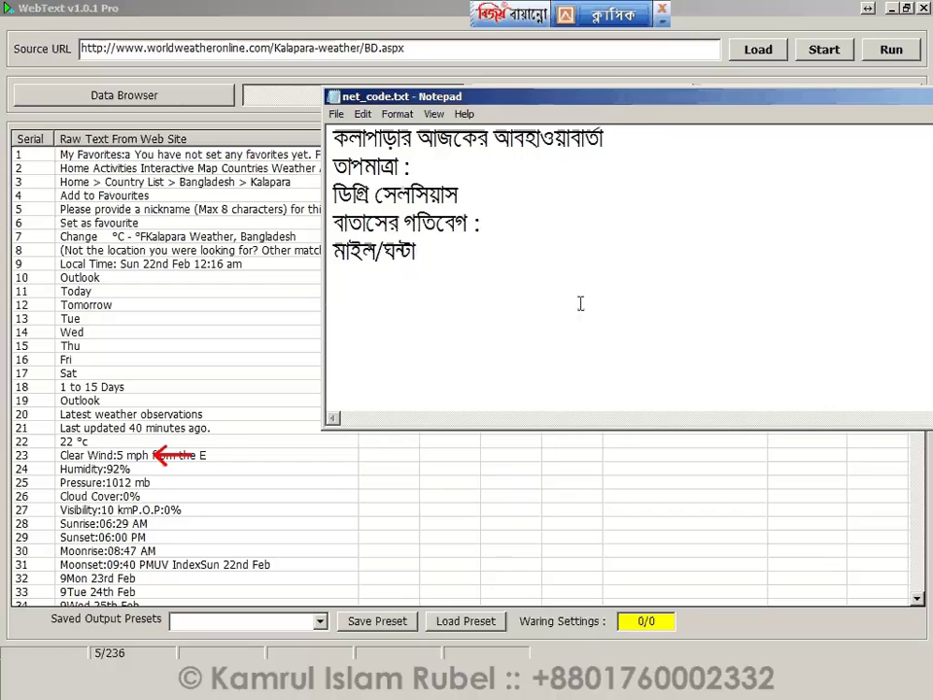
pyautogui.press('Return')
# Add the humidity label "আর্দ্রতা :", the pressure label "চাপ :" and the unit "মিলিবার" on separate lines.
pyautogui.write('আর্দ্রতা :')
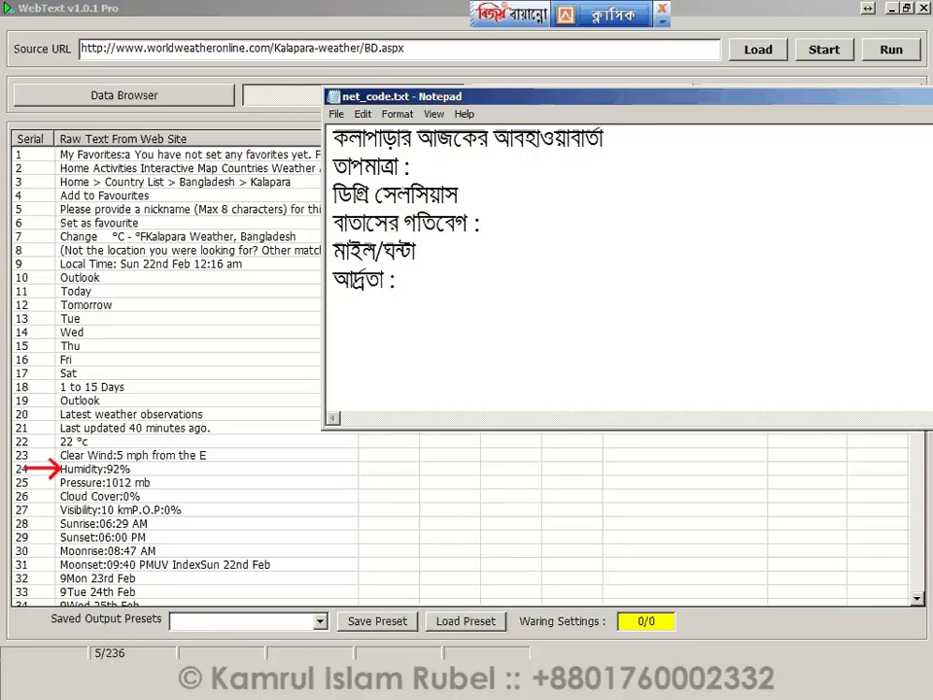
pyautogui.press('Return')
pyautogui.write('চা')
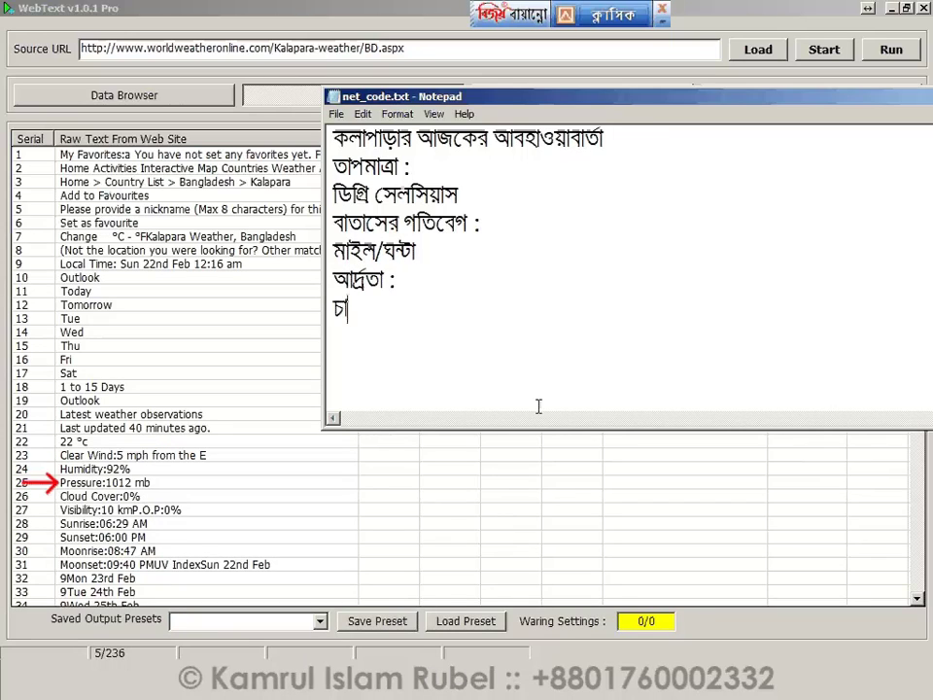
pyautogui.write('প : মিলিবার ')
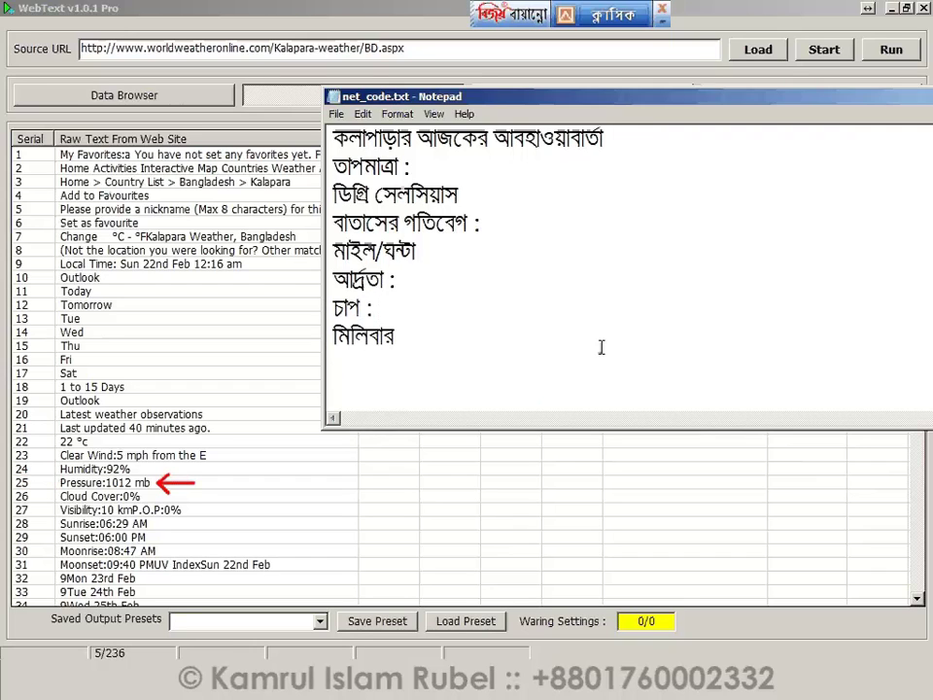
# Add the cloud label "মেঘ :" and the visibility label "দৃষ্টিসীমা :" on separate lines.
pyautogui.write('মেঘ :')
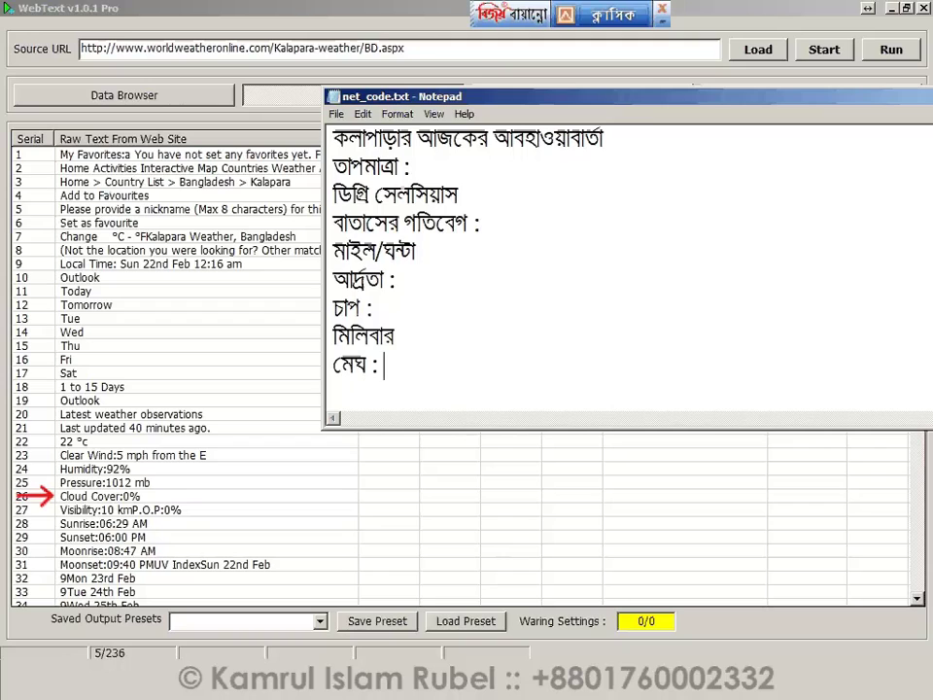
pyautogui.press('Return')
pyautogui.write('দৃষ্টিসীমা')
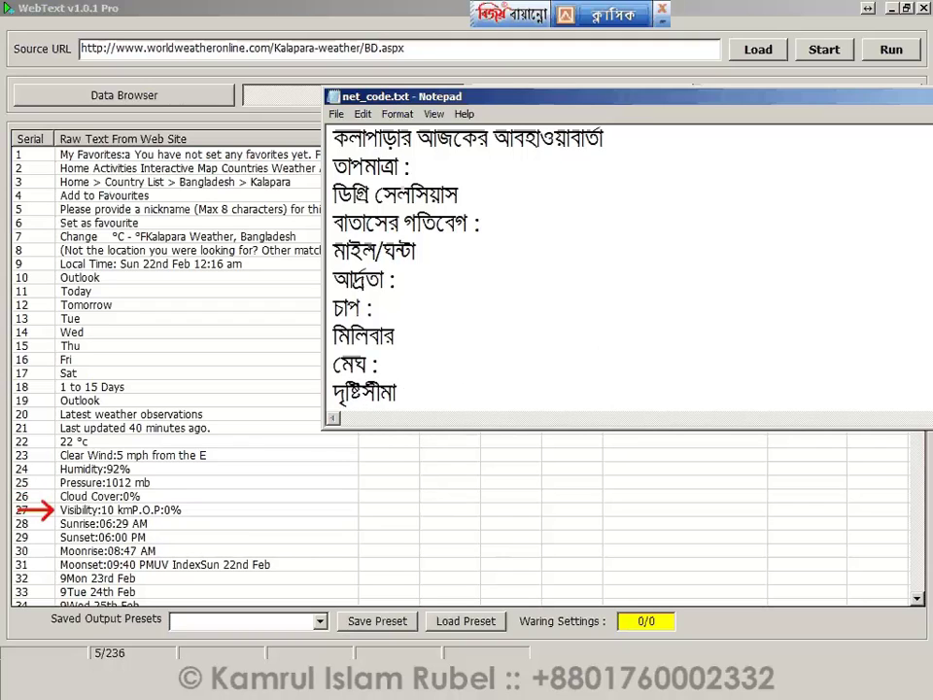
pyautogui.write(' :')
pyautogui.press('Return')
# Add the sunrise label "সূর্যোদয় :" and the sunset label "সূর্যাস্ত :" on separate lines.
pyautogui.write('সুর্যোদয় :')
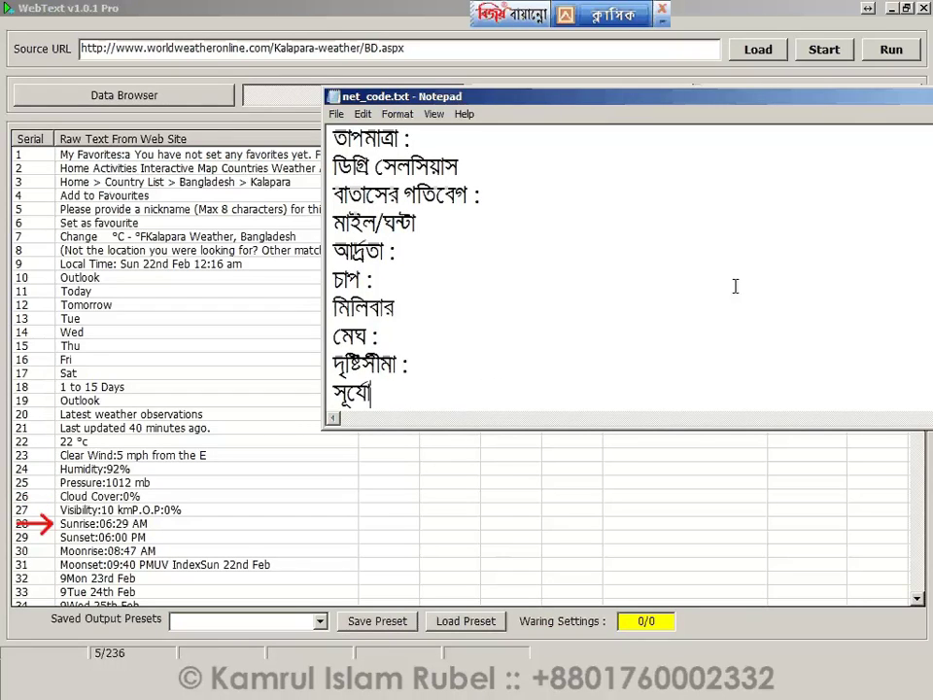
pyautogui.press('Return')
pyautogui.write('সূর্যাস্ত')
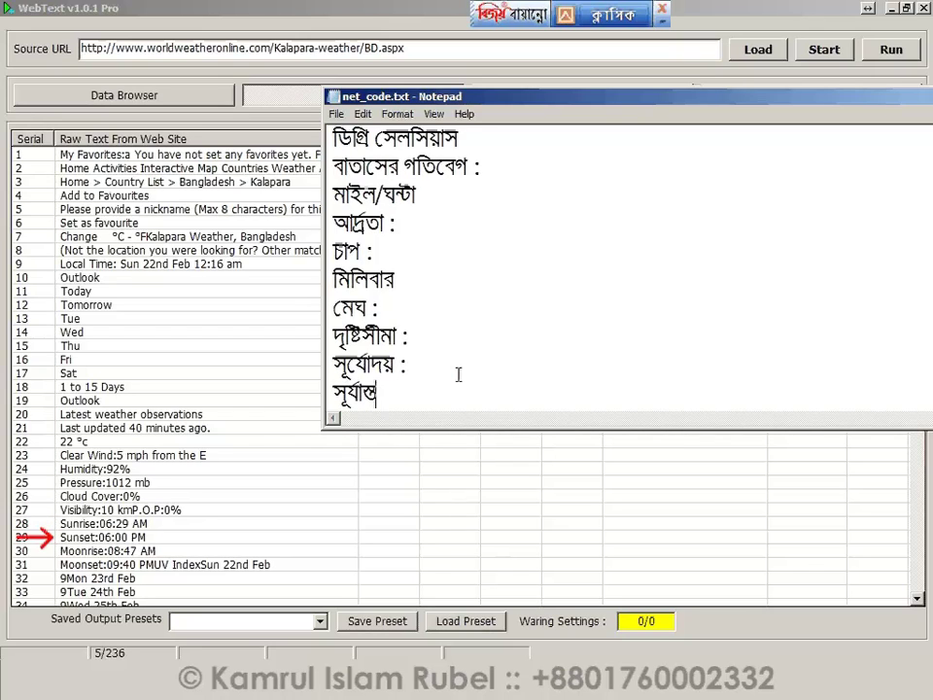
pyautogui.write(' :')
# Insert "সকাল" on a new line below the sunrise label and "সন্ধ্যা" on a new line below the sunset label.
pyautogui.press('Up')
pyautogui.press('End')
pyautogui.press('Return')
pyautogui.write('সকাল')
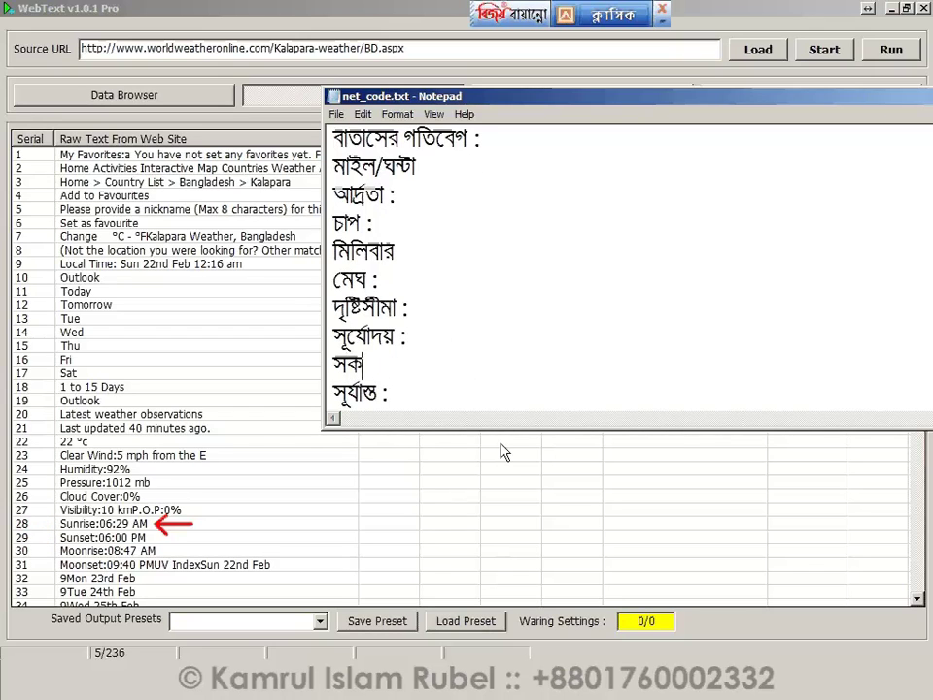
pyautogui.press('Down')
pyautogui.press('End')
pyautogui.press('Return')
pyautogui.write('সন্ধ্য')
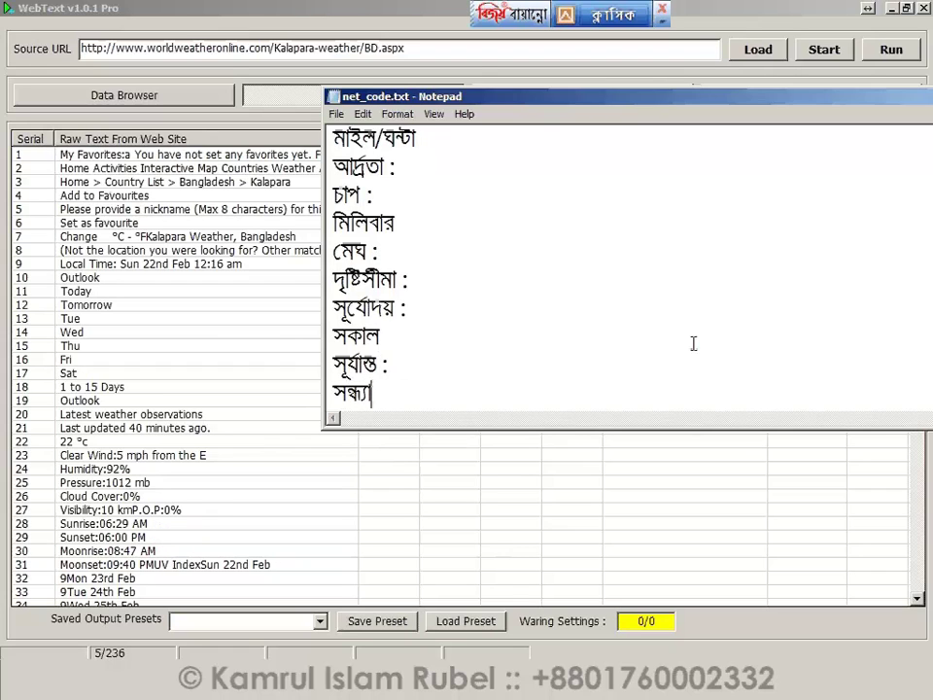
# Switch to WebText and copy line 19's raw text "Outlook" into its Replace value, ending it with "^".
pyautogui.click(239, 442)
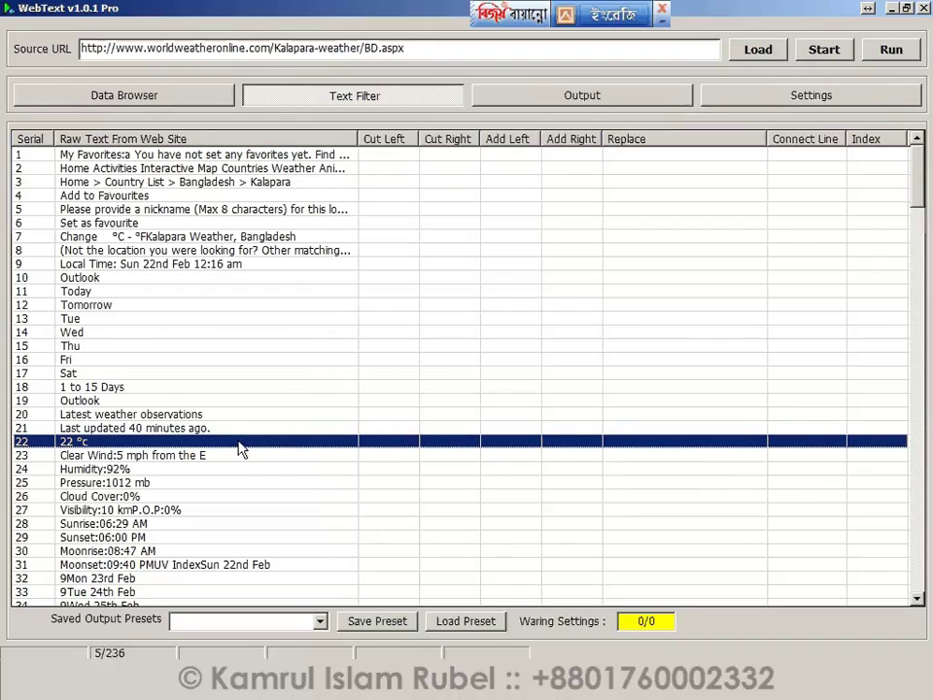
pyautogui.click(97, 400)
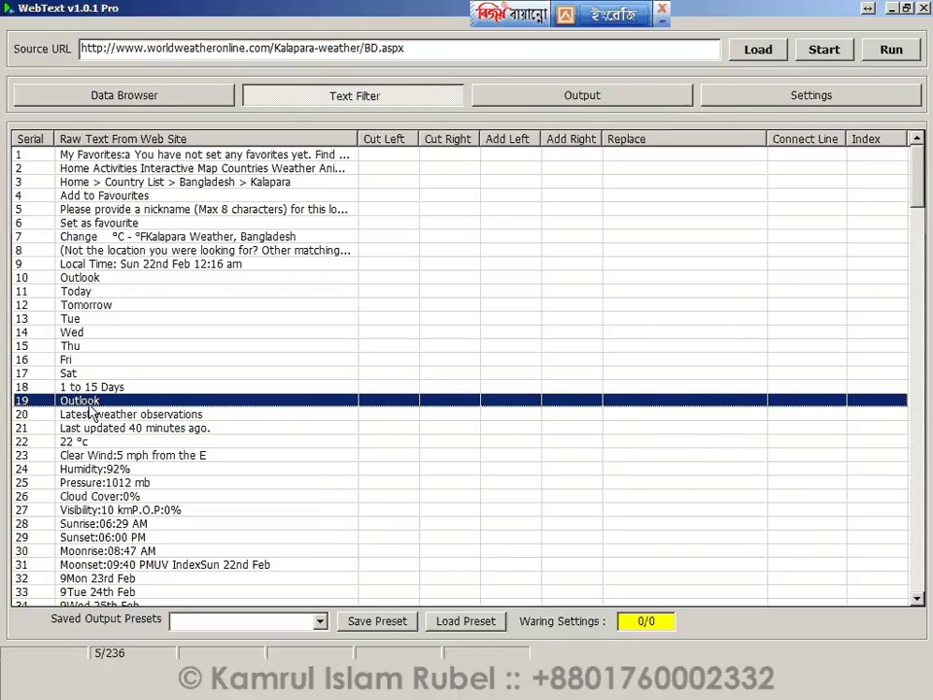
pyautogui.click(88, 402)
pyautogui.rightClick(115, 404)
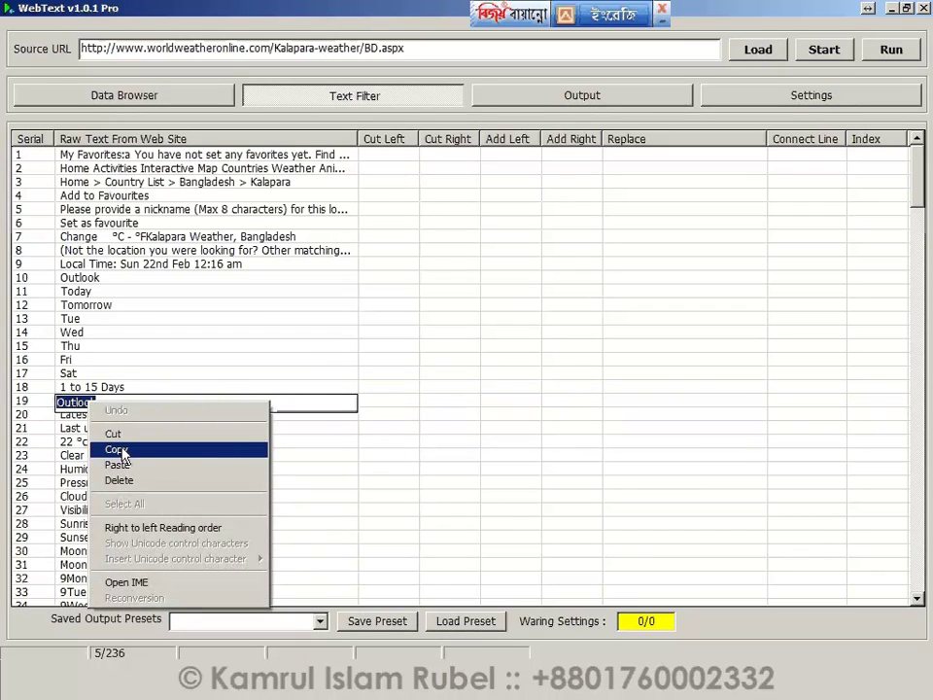
pyautogui.click(118, 448)
pyautogui.click(620, 408)
pyautogui.click(620, 408)
pyautogui.hotkey('ctrl', 'v')
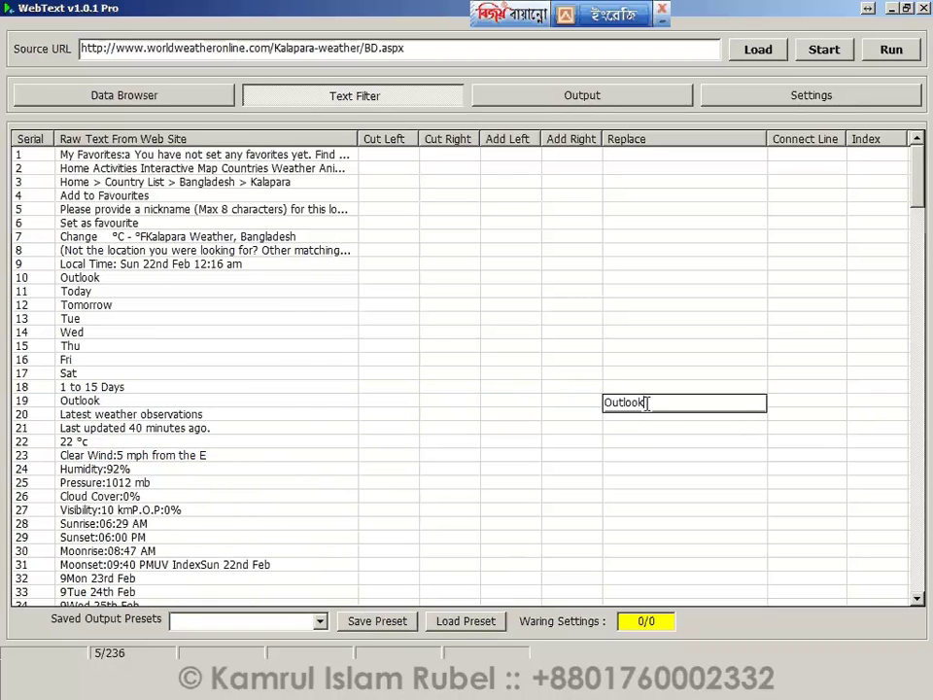
pyautogui.press('Return')
# Copy the Bangla heading from Notepad, append it after "Outlook^" in line 19's Replace value in WebText, and widen the Replace column.
pyautogui.hotkey('alt', 'Tab')
pyautogui.rightClick(465, 143)
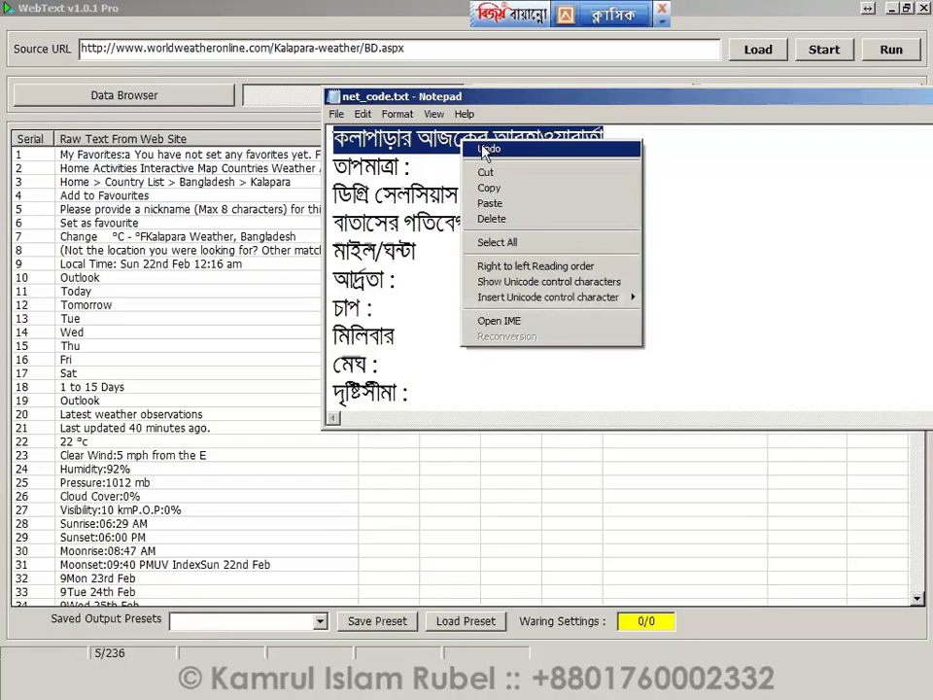
pyautogui.click(522, 204)
pyautogui.click(350, 63)
pyautogui.click(673, 402)
pyautogui.click(678, 401)
pyautogui.rightClick(678, 402)
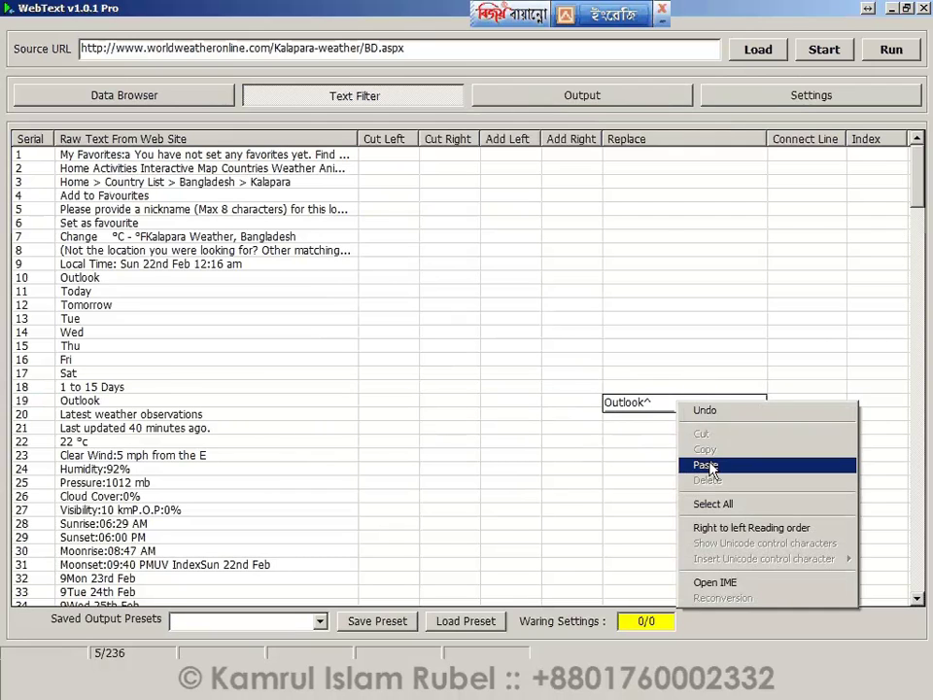
pyautogui.click(707, 463)
pyautogui.press('Return')
pyautogui.moveTo(767, 139); pyautogui.dragTo(866, 152)
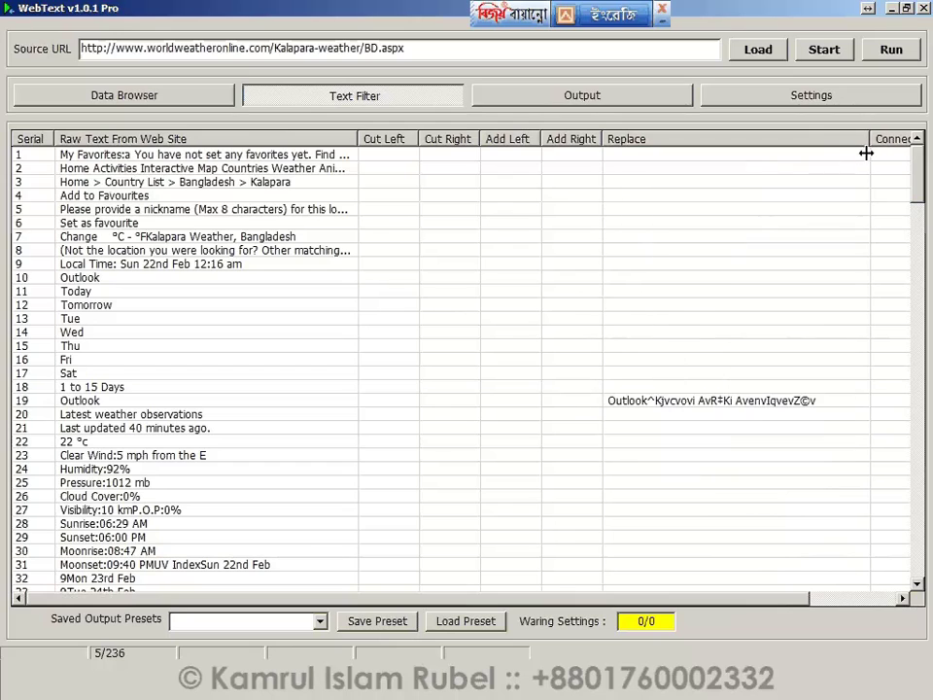
# Copy the label "তাপমাত্রা :" from Notepad and enter it as line 22's Add Left value in WebText.
pyautogui.click(137, 441)
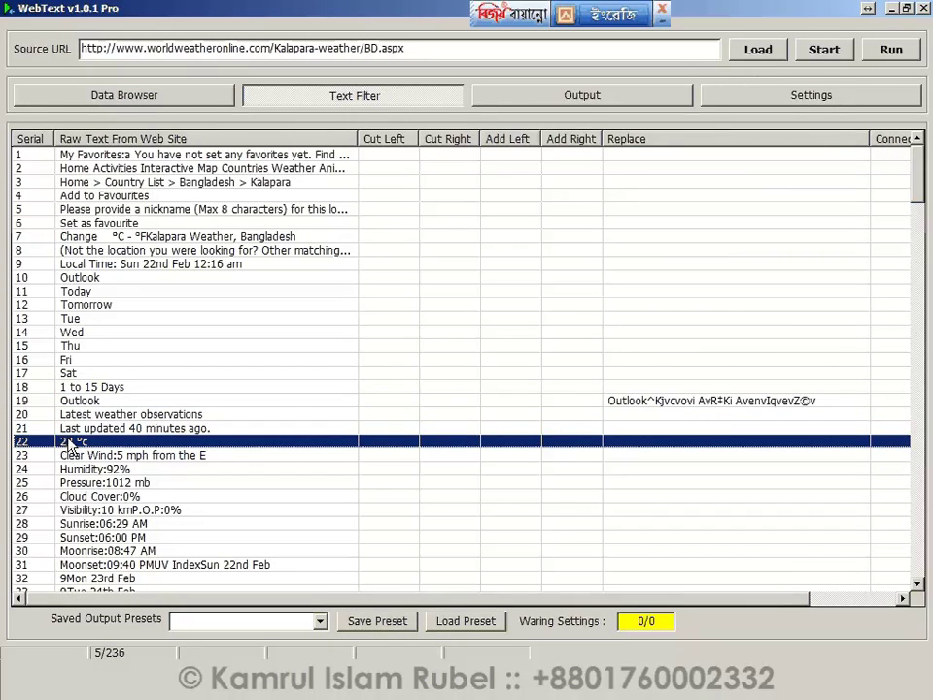
pyautogui.hotkey('alt', 'Tab')
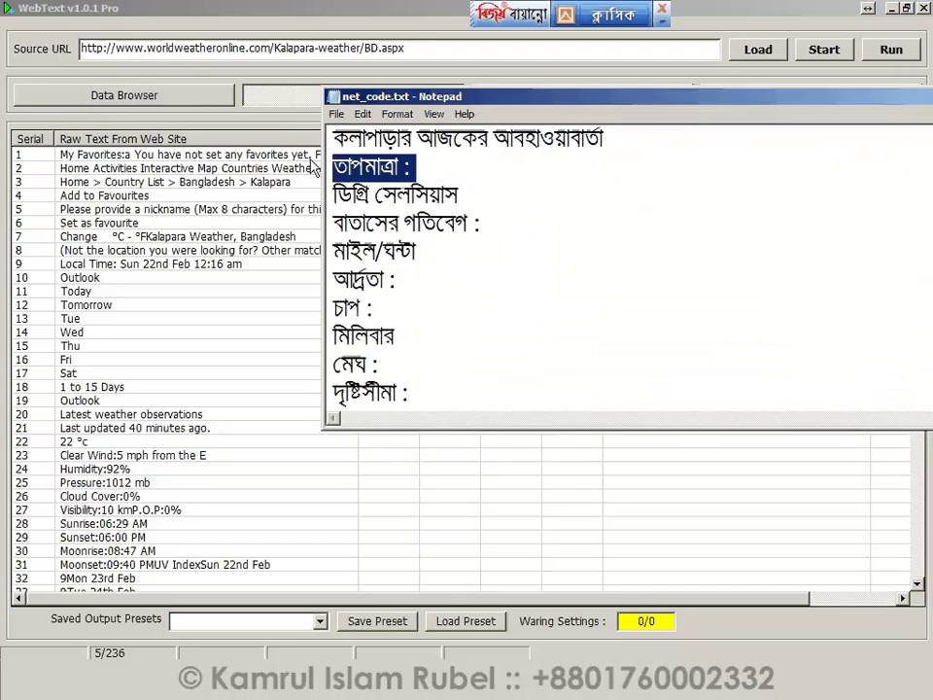
pyautogui.rightClick(426, 175)
pyautogui.click(413, 223)
pyautogui.hotkey('alt', 'Tab')
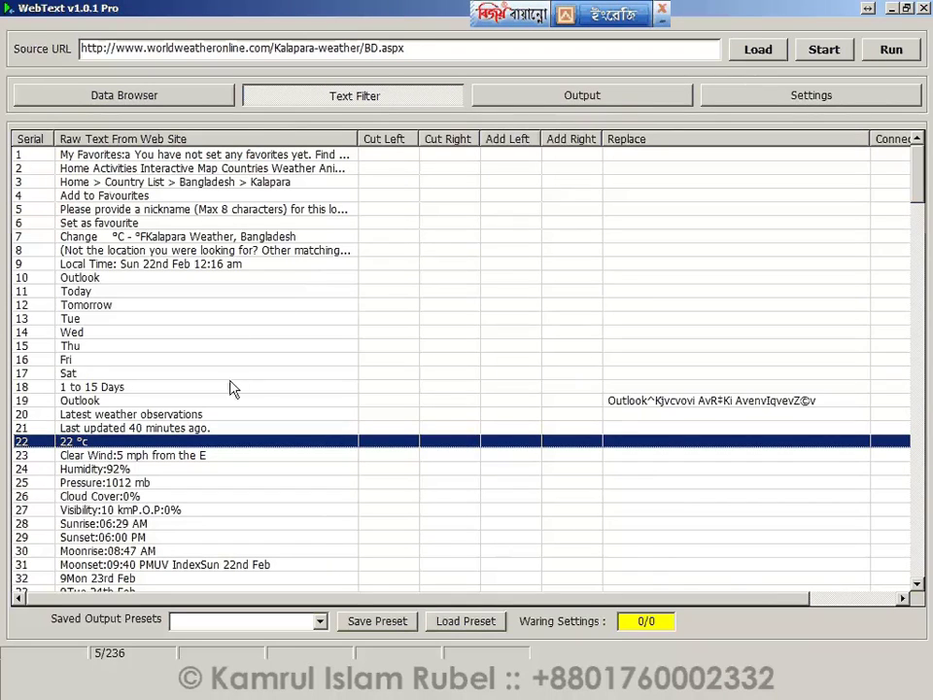
pyautogui.click(498, 442)
pyautogui.hotkey('ctrl', 'v')
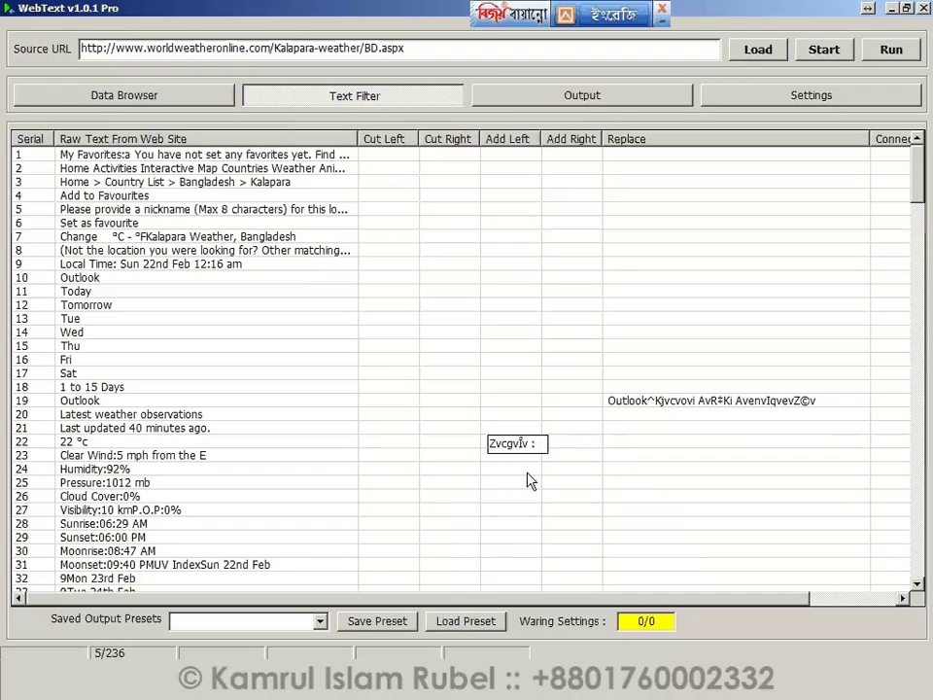
pyautogui.press('Return')
# Copy "°c" from line 22's raw text and enter "°c^" as that line's Replace value.
pyautogui.click(77, 444)
pyautogui.click(76, 443)
pyautogui.doubleClick(75, 443)
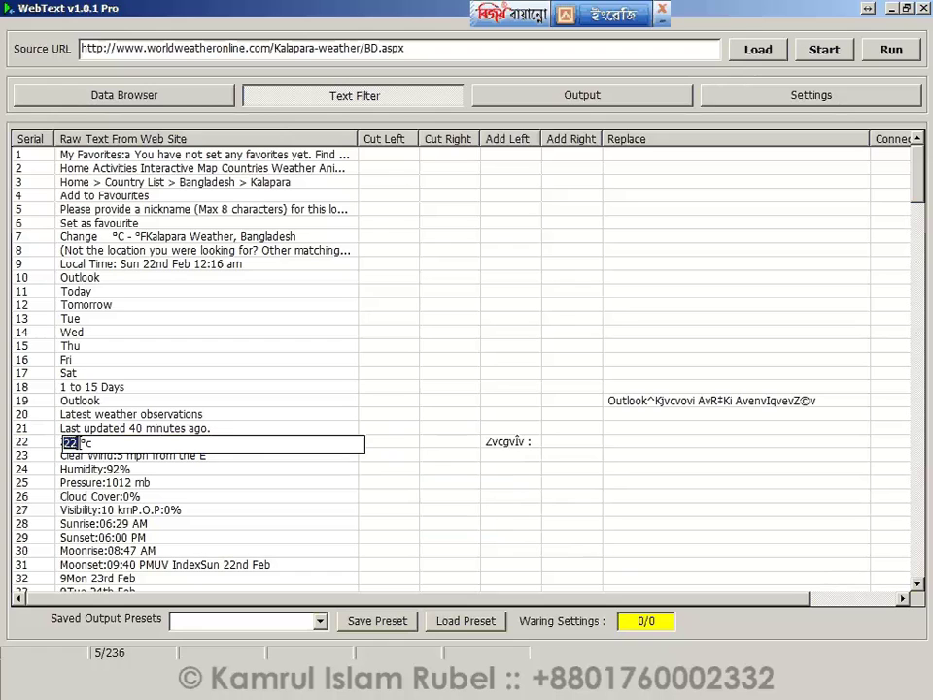
pyautogui.click(94, 443)
pyautogui.rightClick(84, 443)
pyautogui.click(117, 493)
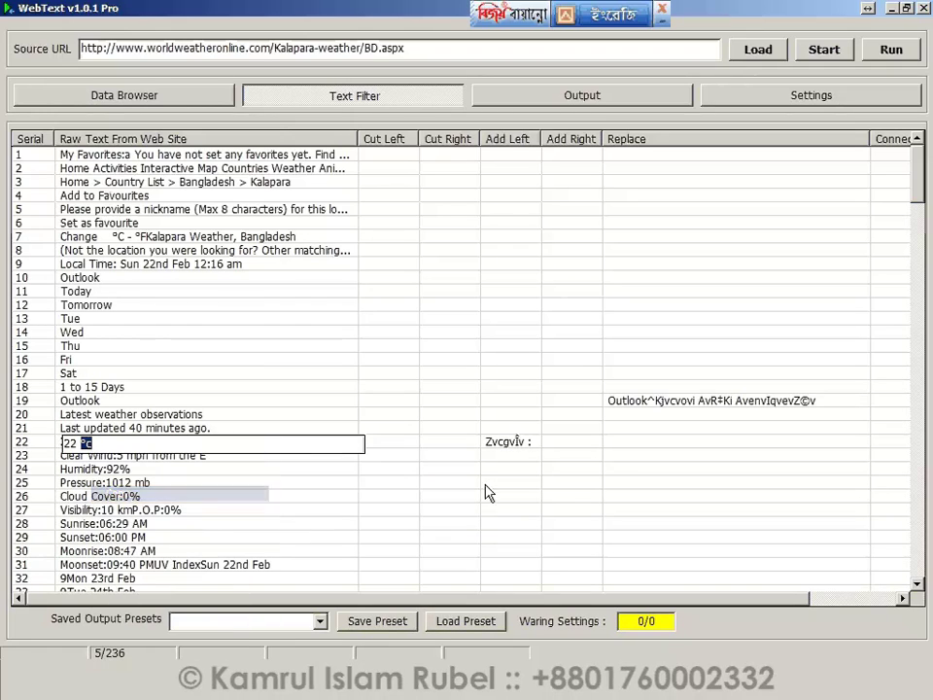
pyautogui.click(626, 442)
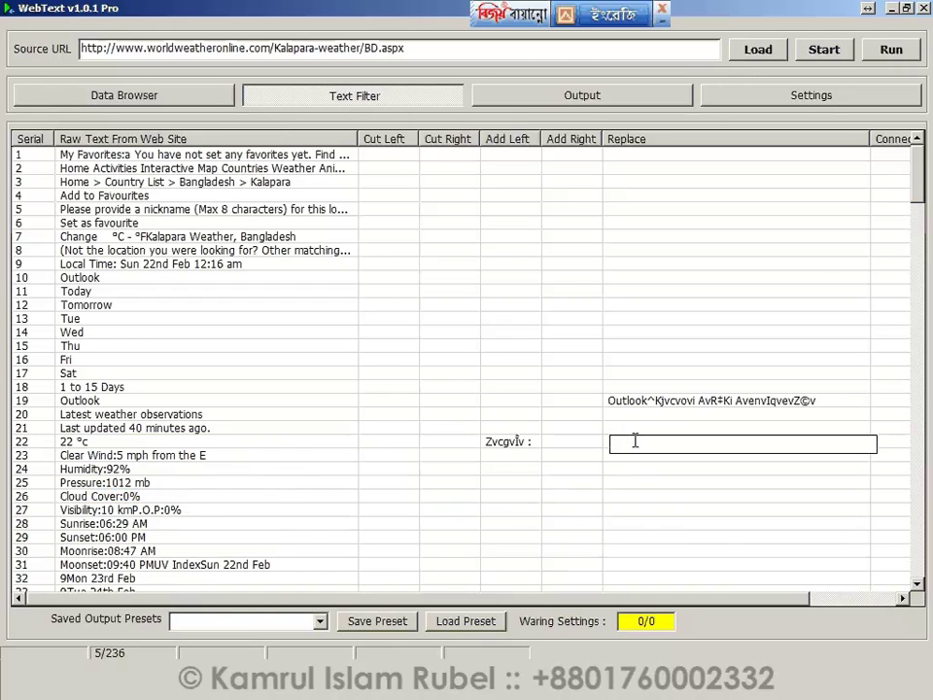
pyautogui.press('Return')
# Copy "ডিগ্রি সেলসিয়াস" from Notepad and append it after "°c^" in line 22's Replace value in WebText.
pyautogui.hotkey('alt', 'Tab')
pyautogui.rightClick(428, 194)
pyautogui.click(447, 243)
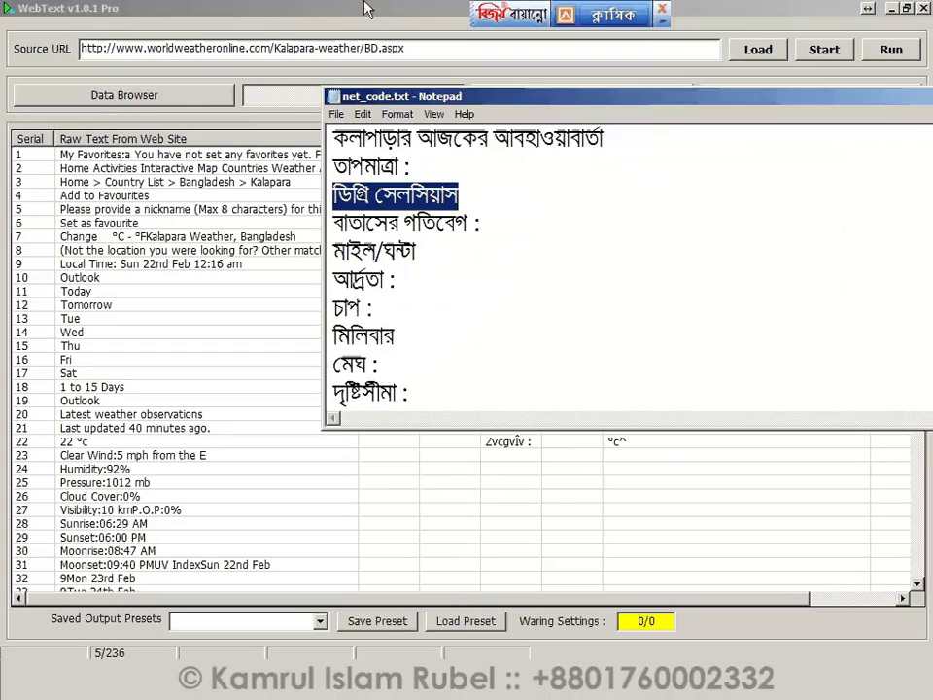
pyautogui.click(367, 9)
pyautogui.click(645, 442)
pyautogui.click(657, 442)
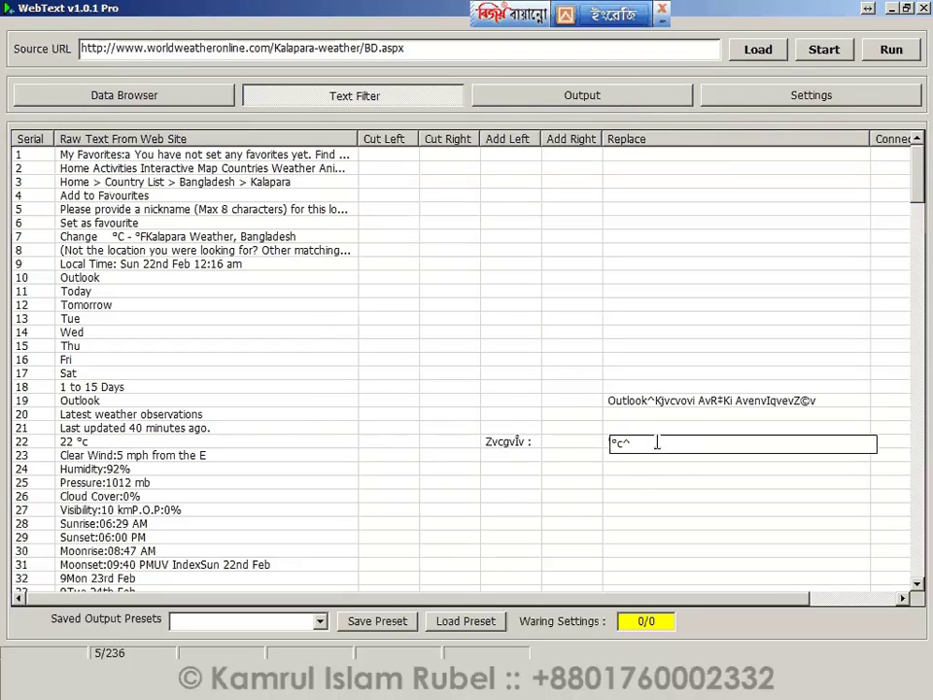
pyautogui.hotkey('ctrl', 'v')
pyautogui.press('Return')
# Copy "Clear Wind:" from line 23's raw text and enter "Clear Wind:^" as that line's Replace value.
pyautogui.click(129, 457)
pyautogui.click(128, 459)
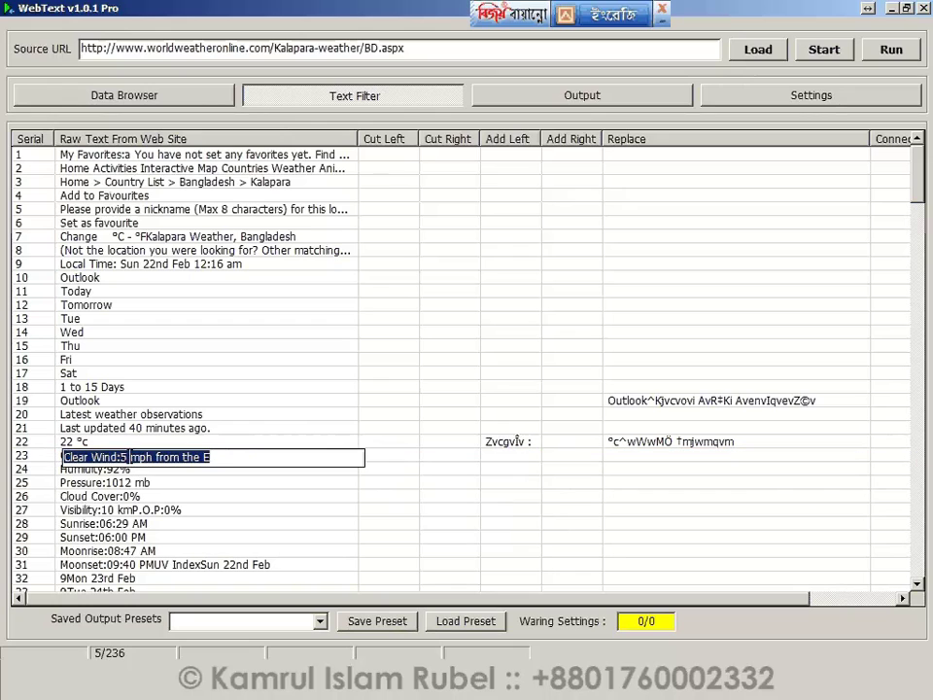
pyautogui.doubleClick(124, 457)
pyautogui.doubleClick(76, 457)
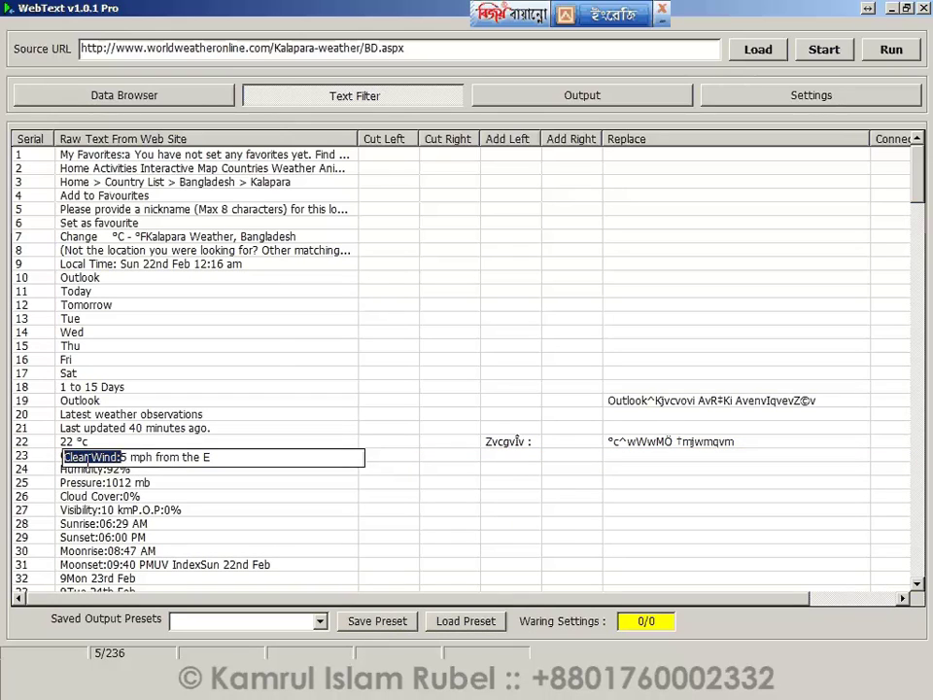
pyautogui.rightClick(90, 457)
pyautogui.click(153, 309)
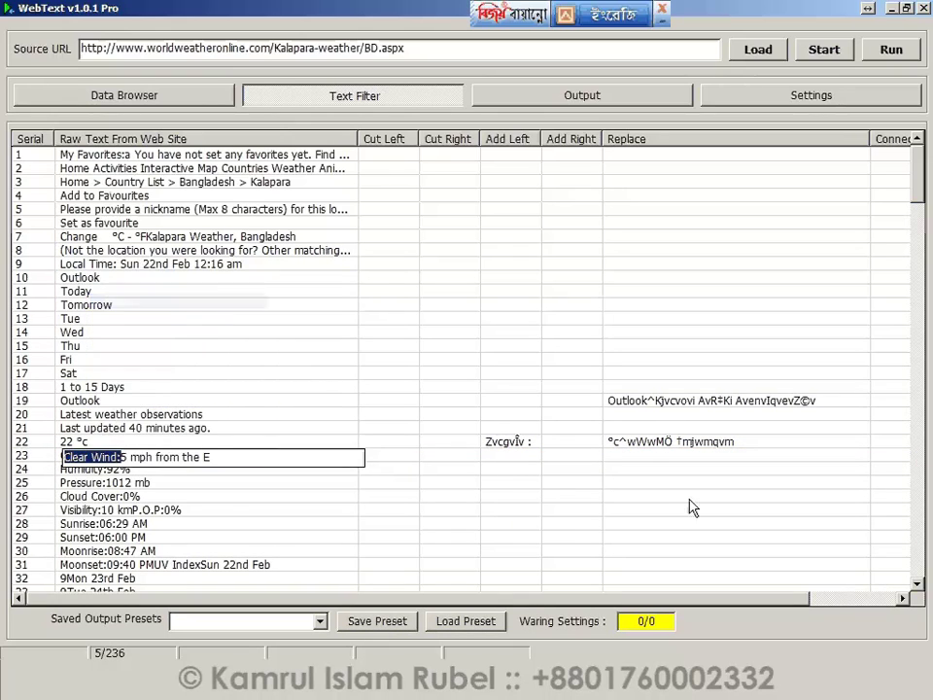
pyautogui.click(639, 455)
pyautogui.hotkey('ctrl', 'v')
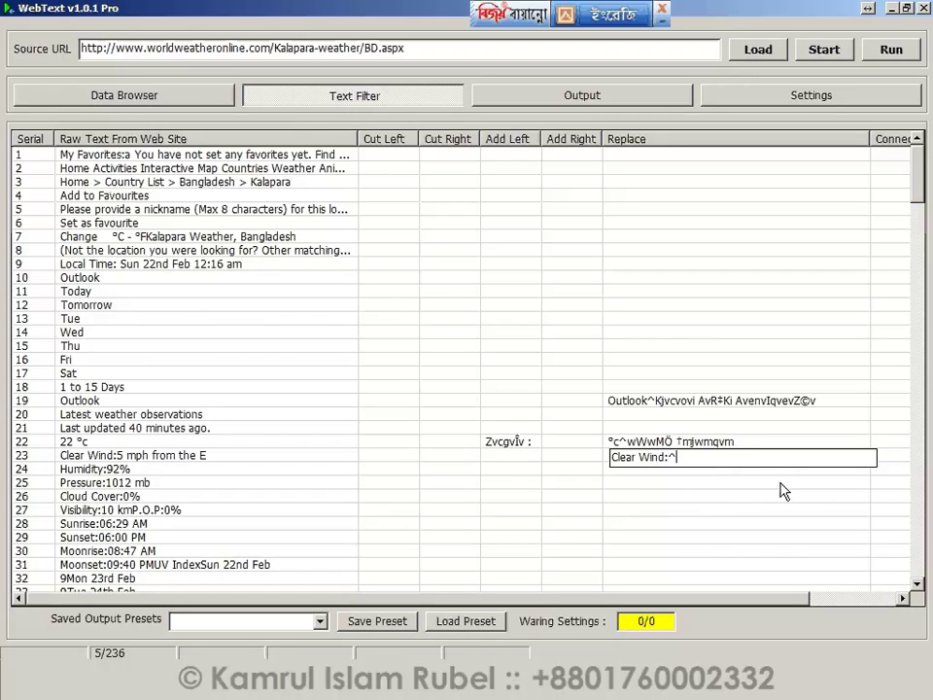
pyautogui.press('Return')
# Copy the label "বাতাসের গতিবেগ :" from Notepad and append it after "Clear Wind:^" in line 23's Replace value in WebText.
pyautogui.hotkey('alt', 'Tab')
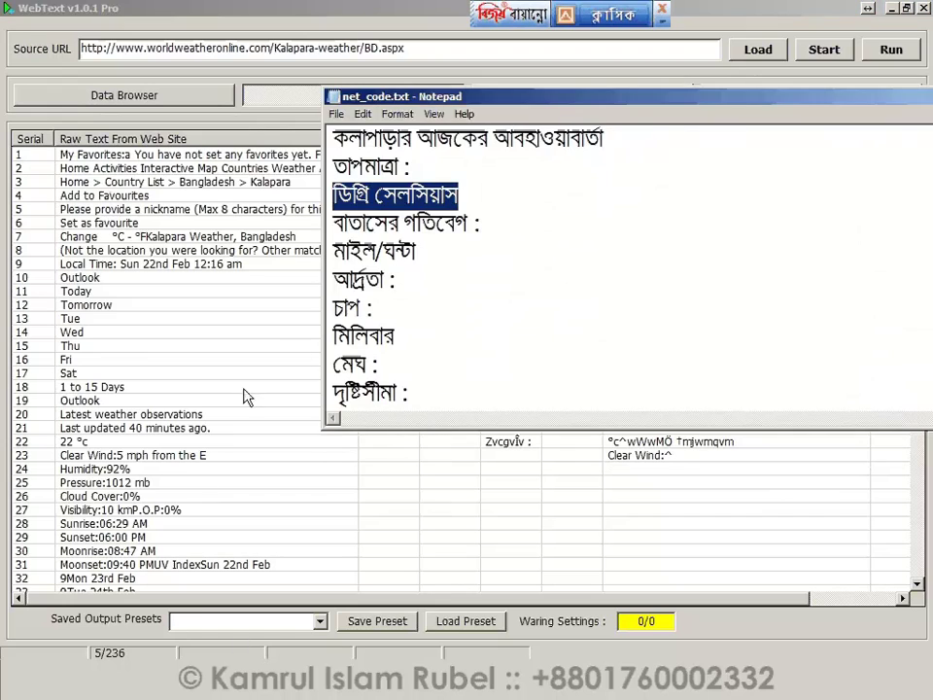
pyautogui.moveTo(332, 223); pyautogui.dragTo(480, 222)
pyautogui.rightClick(389, 224)
pyautogui.click(418, 270)
pyautogui.click(671, 457)
pyautogui.click(693, 455)
pyautogui.click(693, 455)
pyautogui.hotkey('ctrl', 'v')
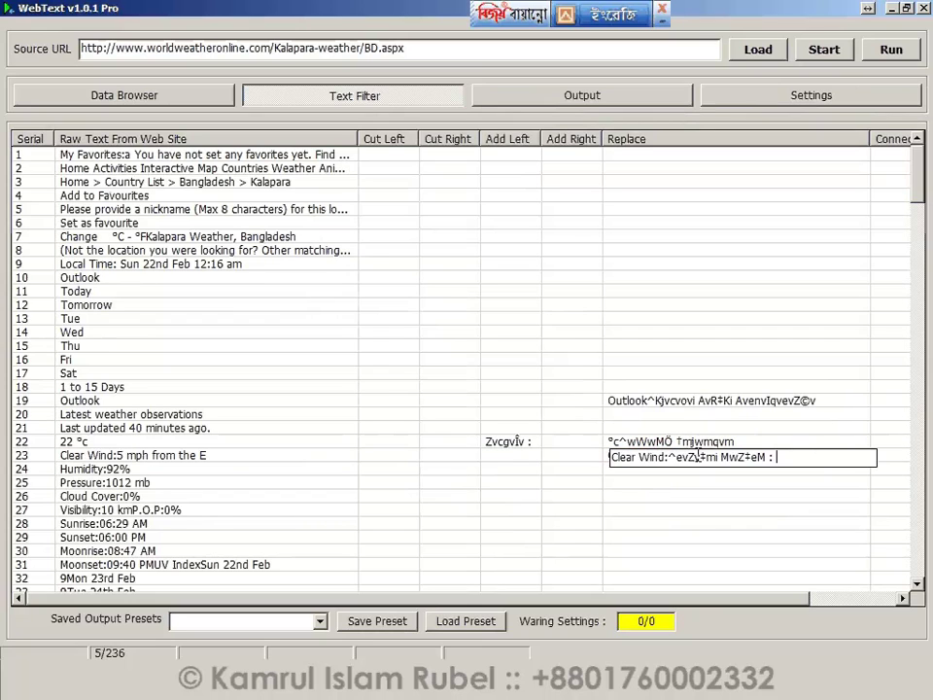
pyautogui.press('Return')
# Copy "mph" from line 23's raw text and append "\mph^" to the end of that line's Replace value.
pyautogui.click(153, 457)
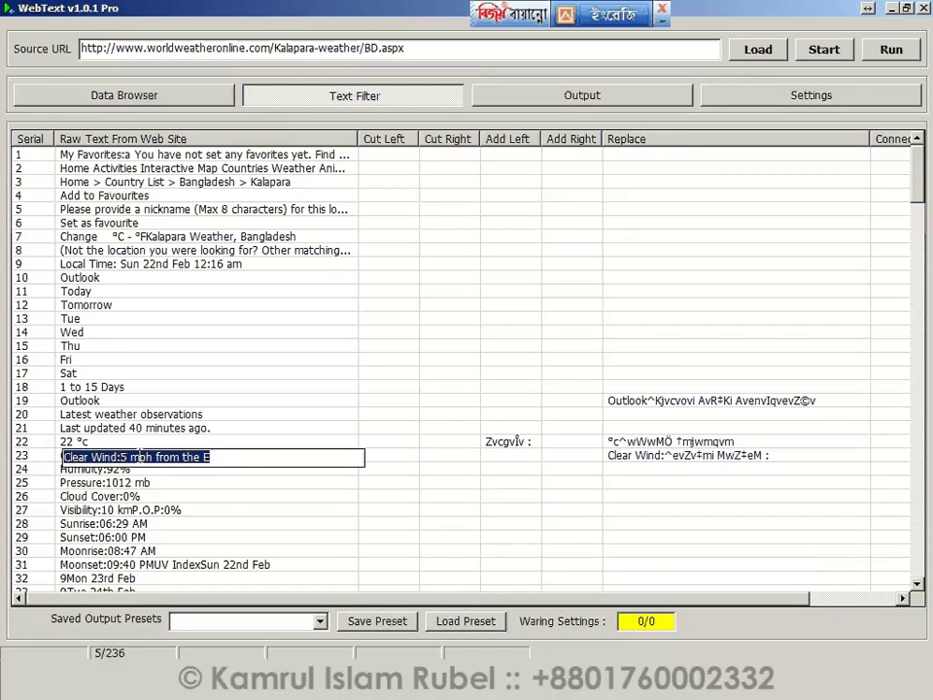
pyautogui.click(152, 457)
pyautogui.moveTo(153, 457); pyautogui.dragTo(130, 457)
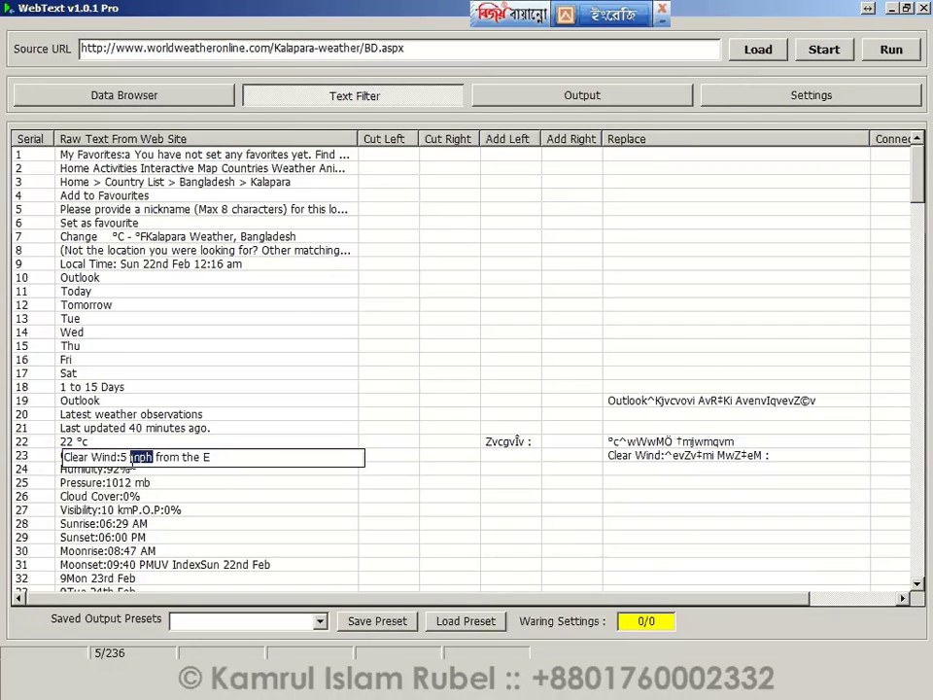
pyautogui.rightClick(146, 462)
pyautogui.click(220, 305)
pyautogui.click(794, 457)
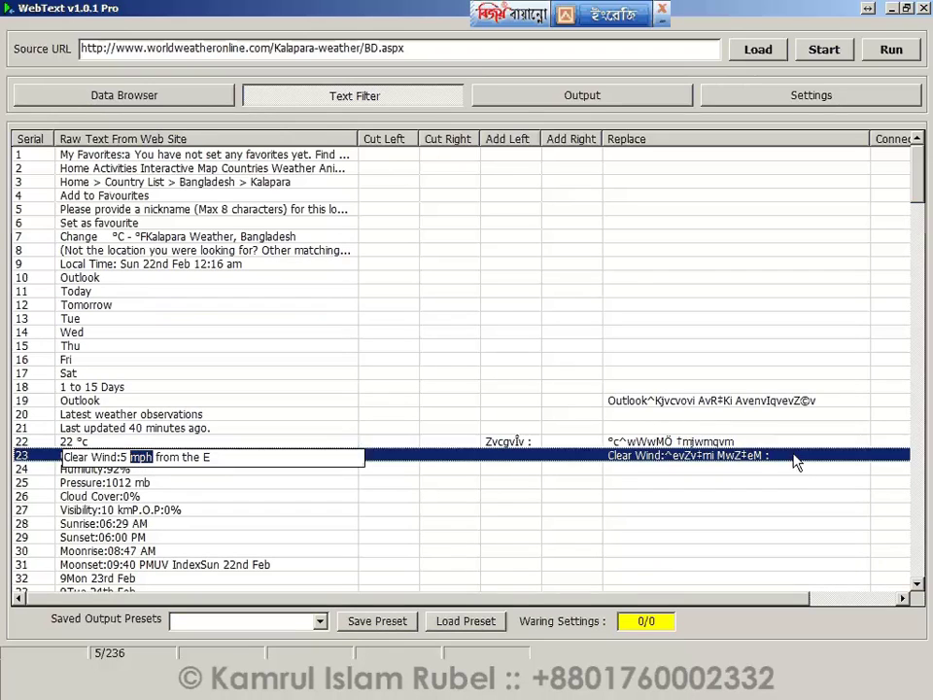
pyautogui.click(794, 457)
pyautogui.click(798, 454)
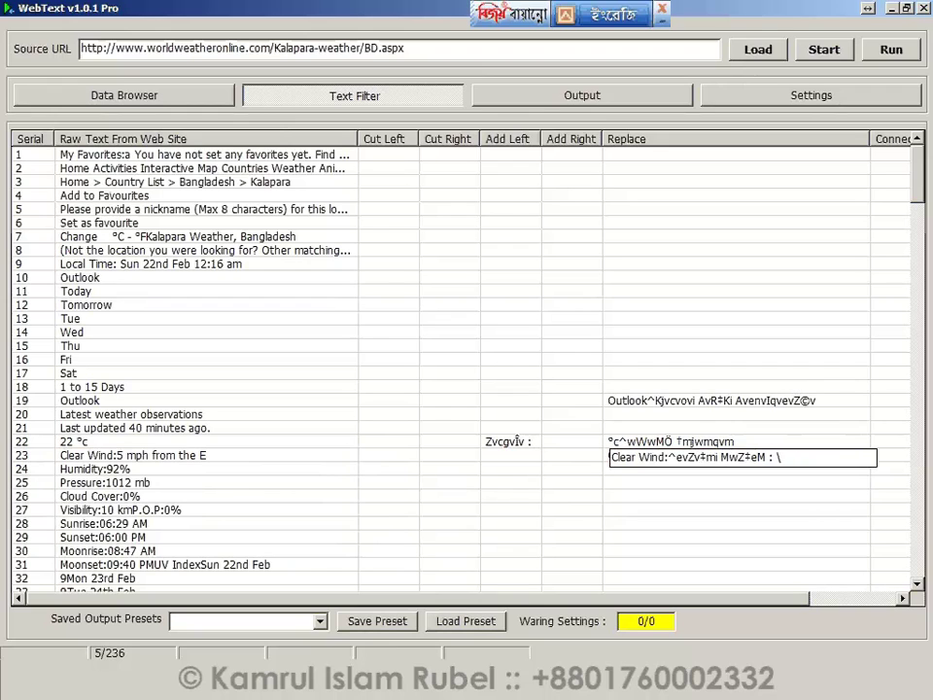
pyautogui.hotkey('ctrl', 'v')
pyautogui.write('^')
pyautogui.press('Return')
# Copy "মাইল/ঘন্টা" from Notepad and append it after "\mph^" in line 23's Replace value in WebText.
pyautogui.hotkey('alt', 'Tab')
pyautogui.click(799, 457)
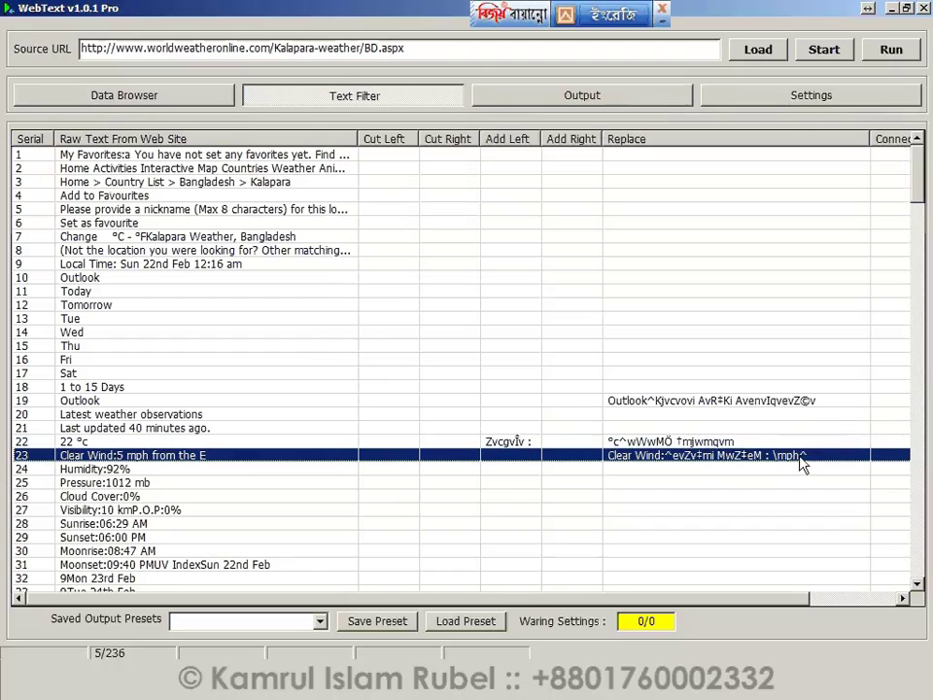
pyautogui.click(833, 456)
pyautogui.click(833, 457)
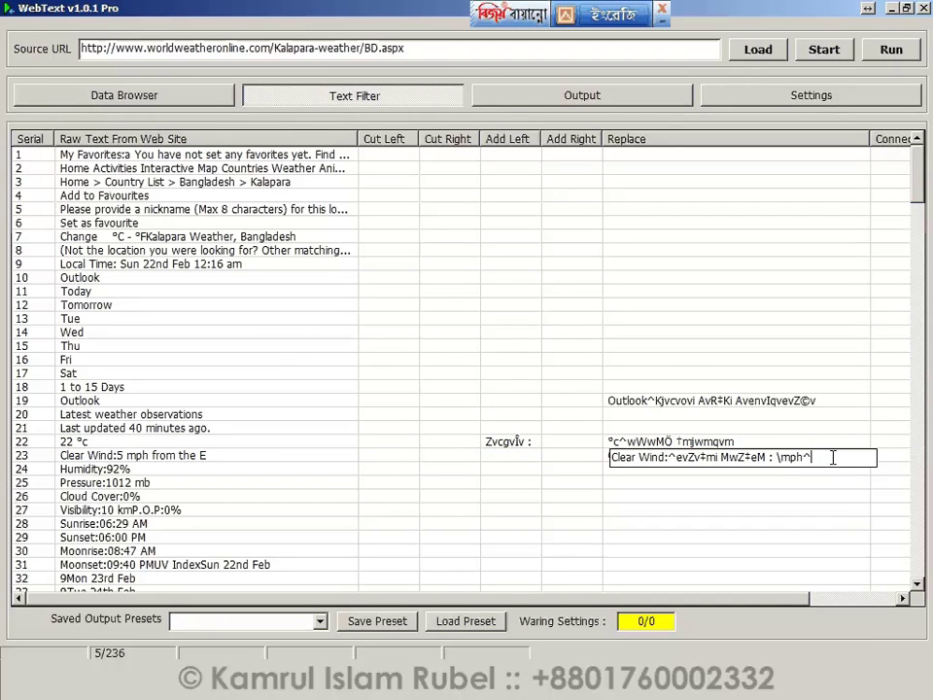
pyautogui.hotkey('ctrl', 'v')
pyautogui.press('Return')
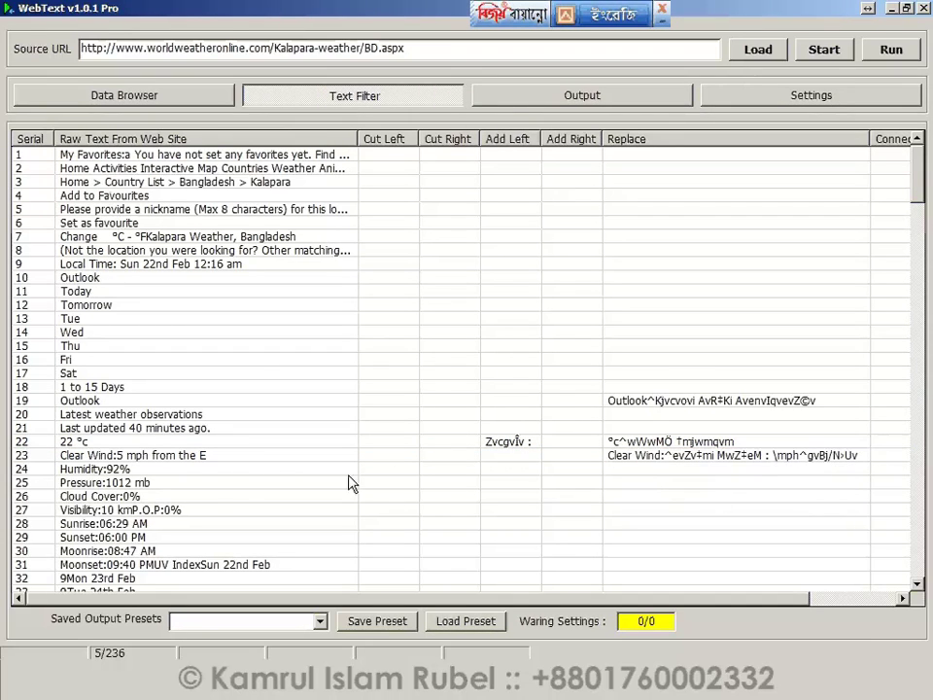
# Copy "Humidity:" from line 24's raw text and enter "Humidity:^" as that line's Replace value.
pyautogui.click(146, 473)
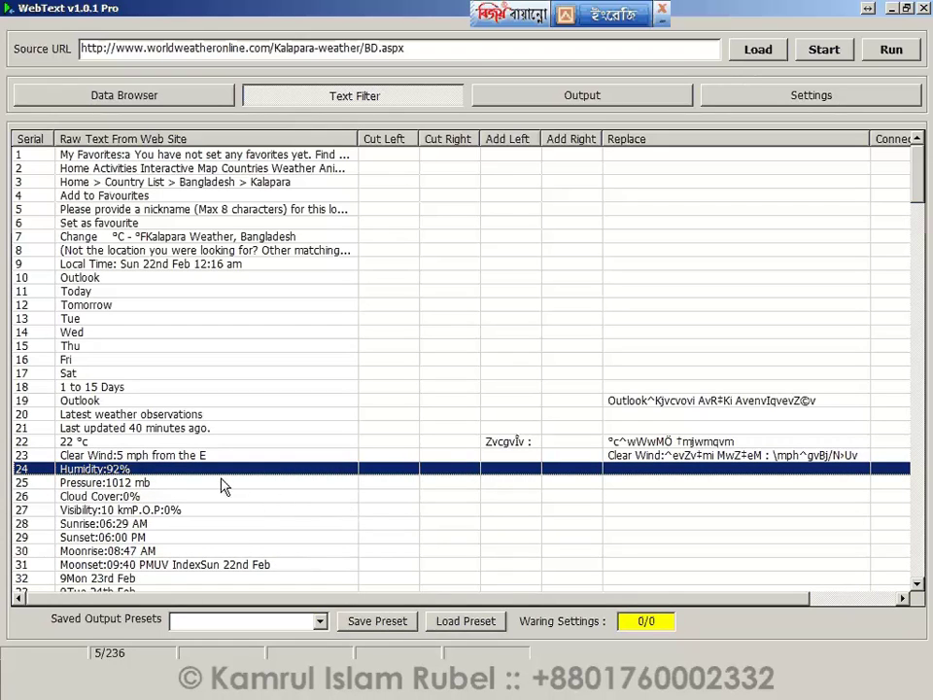
pyautogui.click(129, 469)
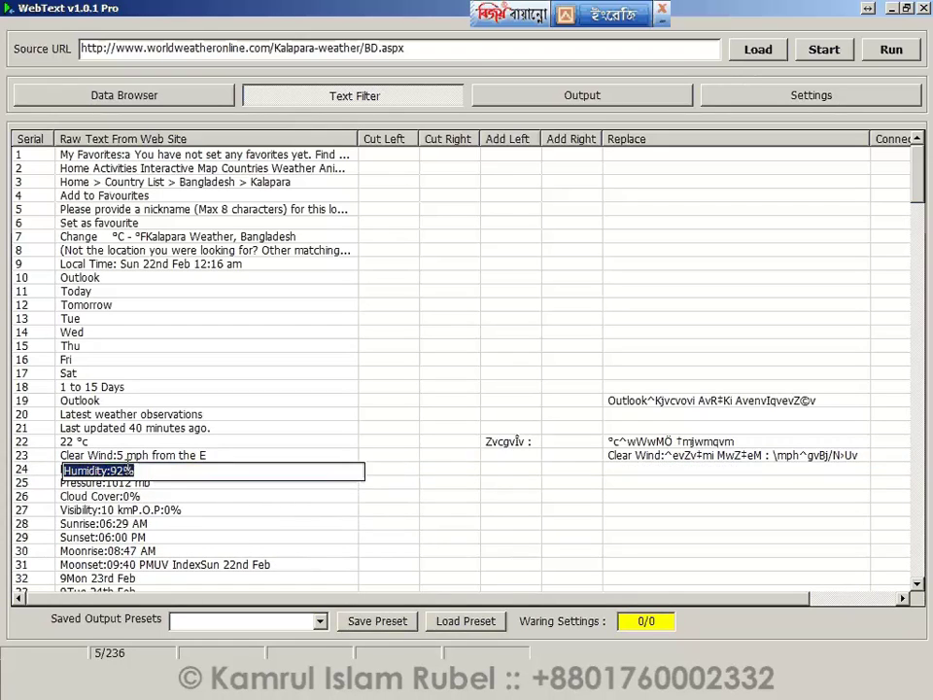
pyautogui.moveTo(113, 471); pyautogui.dragTo(57, 476)
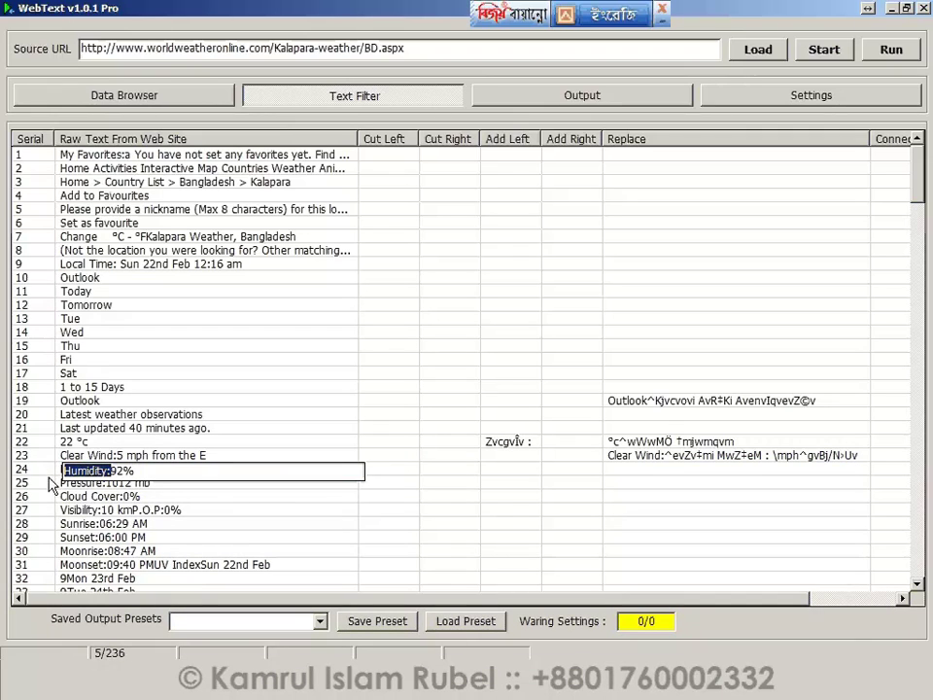
pyautogui.click(657, 470)
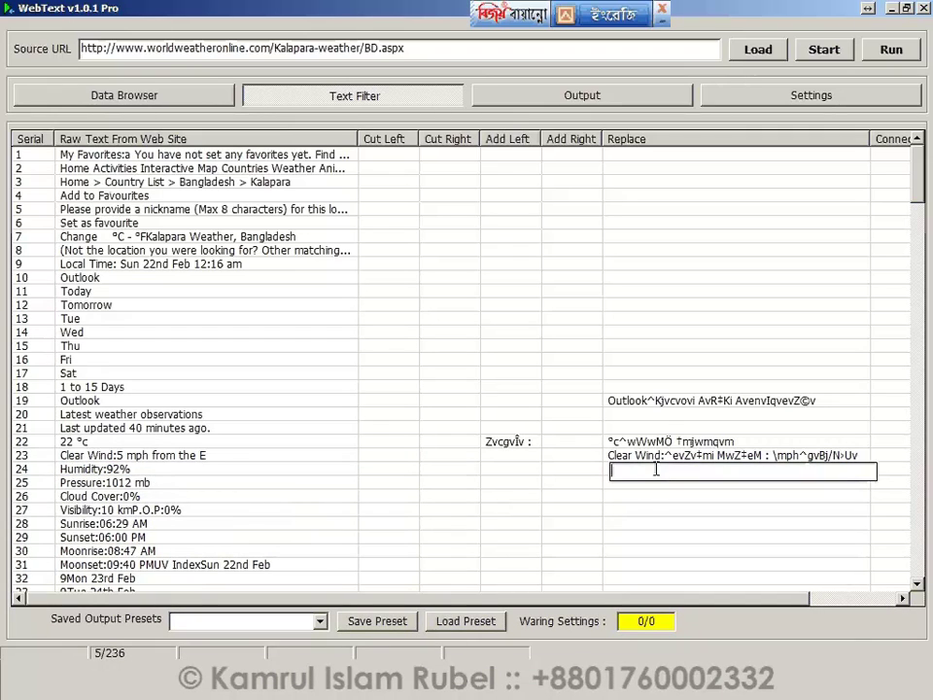
pyautogui.hotkey('ctrl', 'v')
pyautogui.press('Return')
# Copy the label "আর্দ্রতা :" from Notepad and append it after "Humidity:^" in line 24's Replace value in WebText.
pyautogui.hotkey('alt', 'Tab')
pyautogui.moveTo(468, 292); pyautogui.dragTo(313, 301)
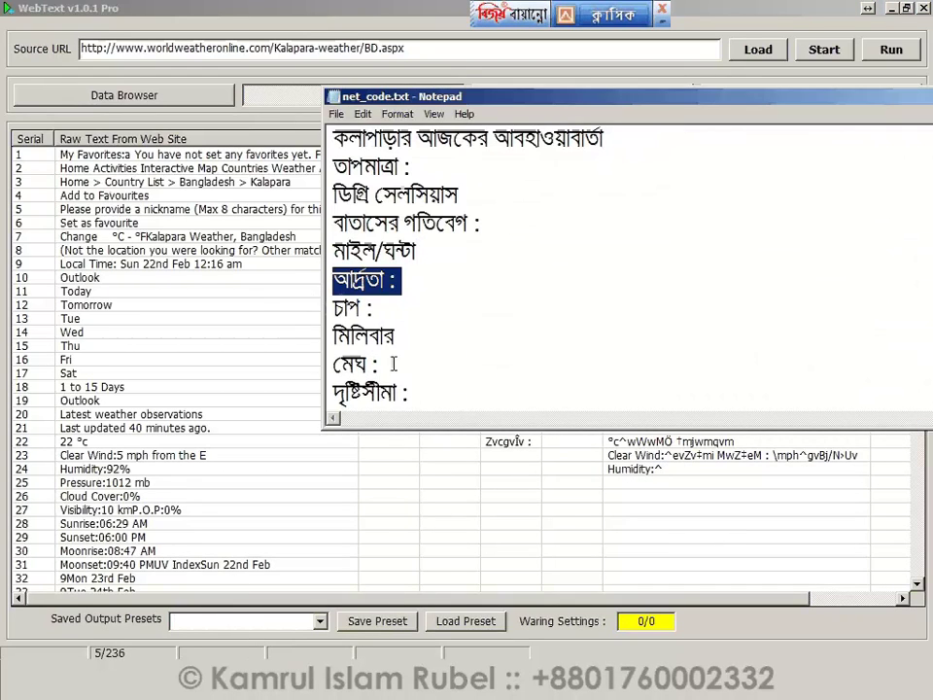
pyautogui.click(636, 473)
pyautogui.click(690, 470)
pyautogui.click(693, 471)
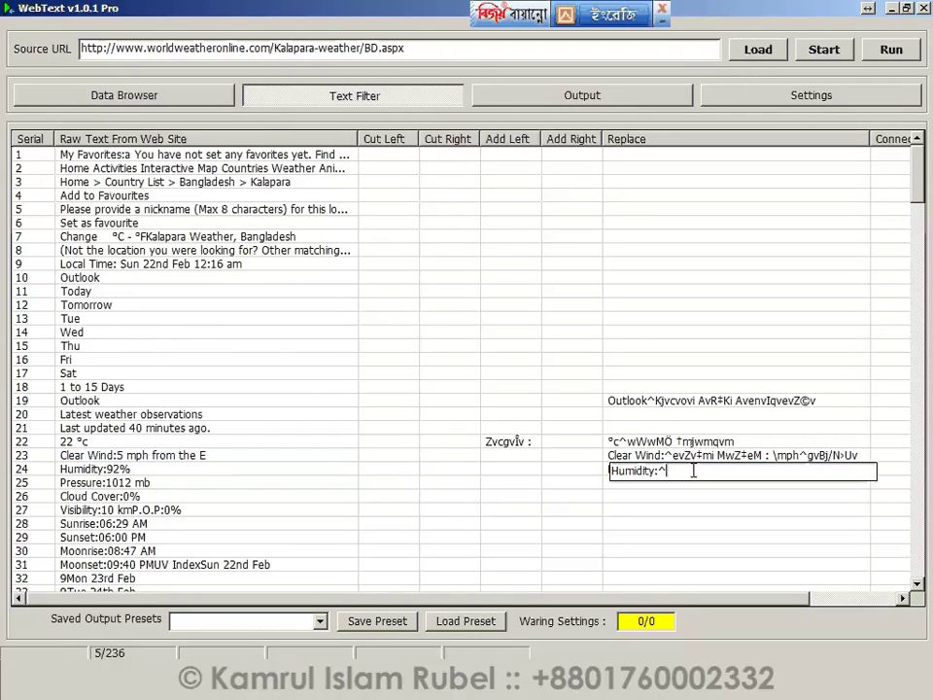
pyautogui.hotkey('ctrl', 'v')
pyautogui.press('Return')
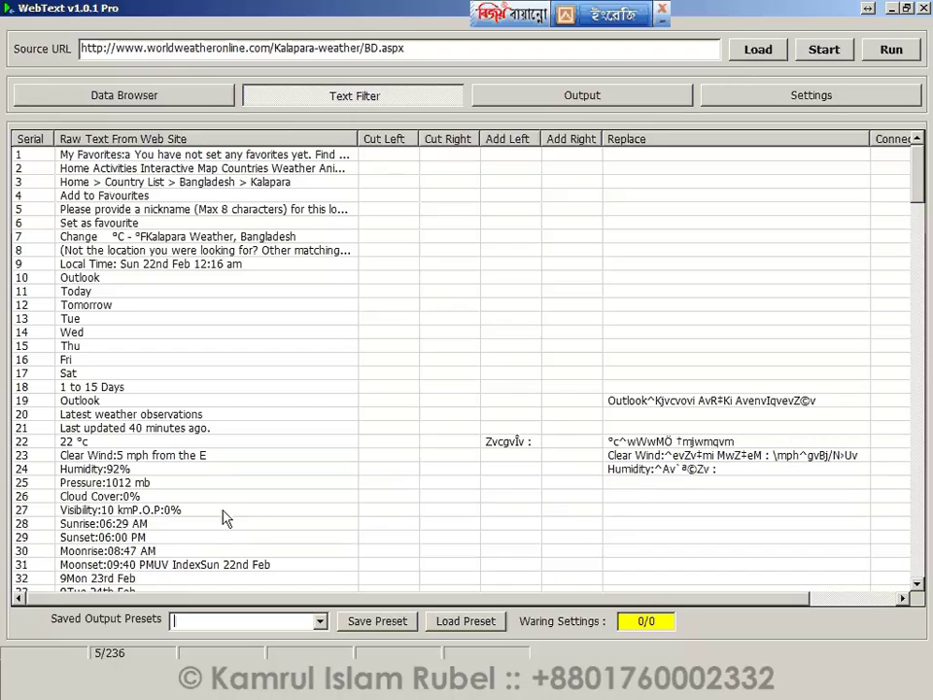
# Copy "Pressure:" from line 25's raw text and enter "Pressure:^" as that line's Replace value.
pyautogui.click(143, 486)
pyautogui.click(113, 483)
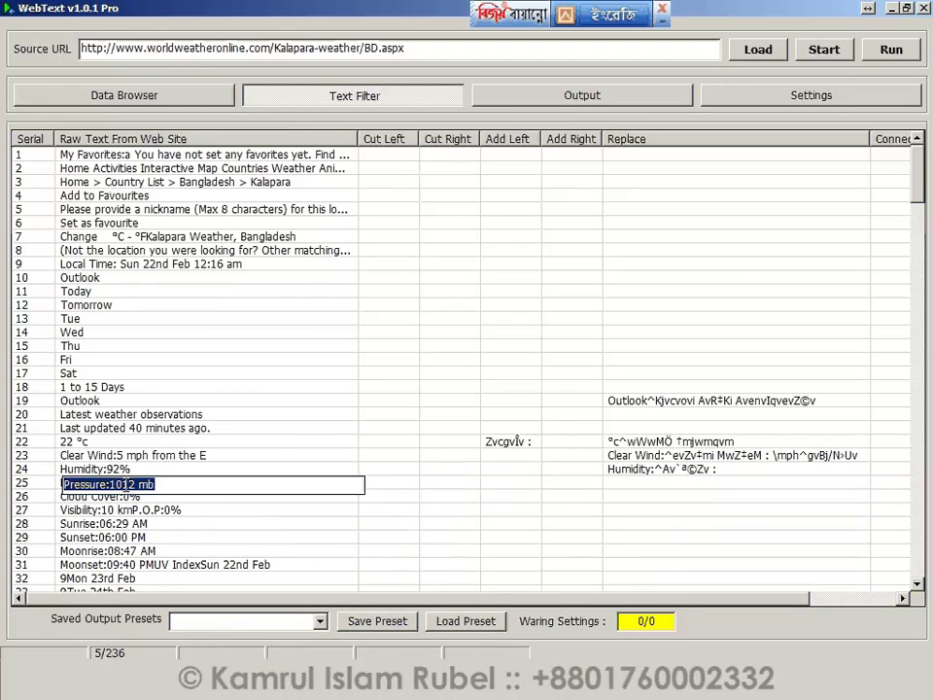
pyautogui.moveTo(111, 483); pyautogui.dragTo(39, 483)
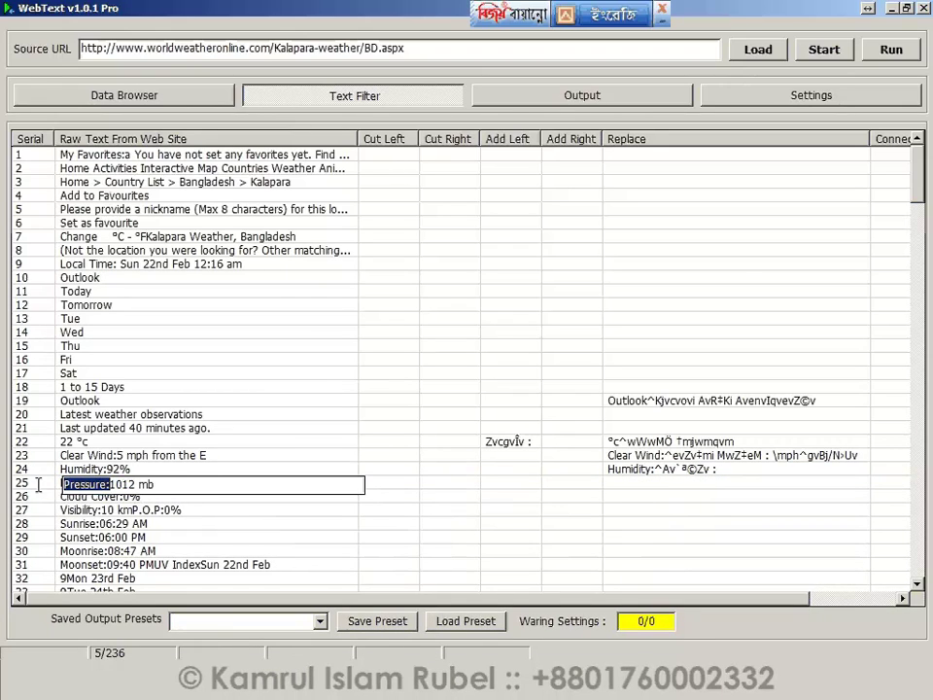
pyautogui.rightClick(94, 485)
pyautogui.click(171, 325)
pyautogui.click(635, 483)
pyautogui.click(636, 483)
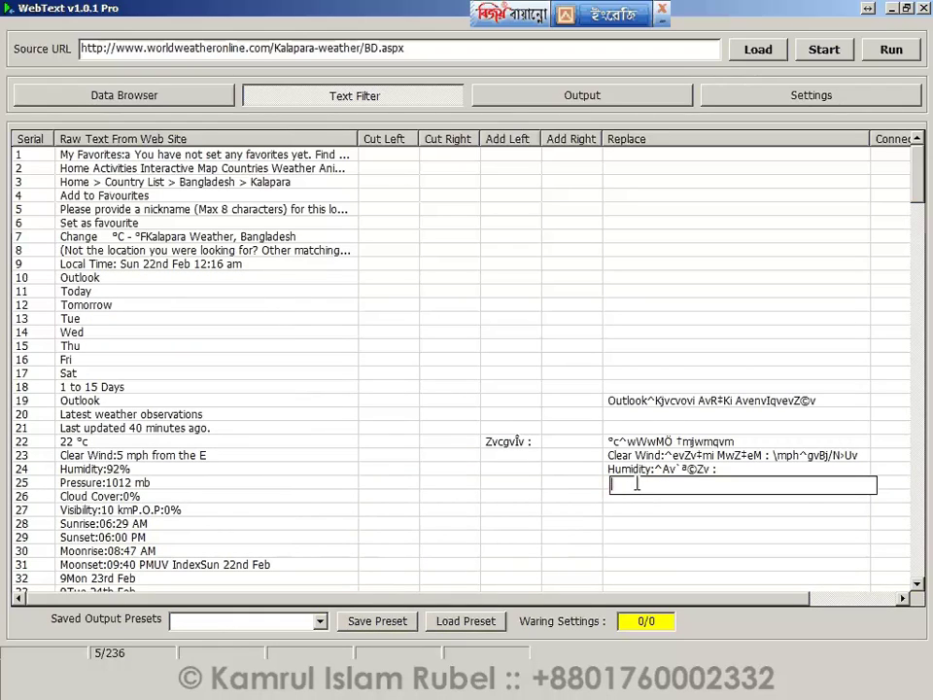
pyautogui.hotkey('ctrl', 'v')
pyautogui.press('Return')
# Copy the label "চাপ :" from Notepad and append it after "Pressure:^" in line 25's Replace value in WebText.
pyautogui.hotkey('alt', 'Tab')
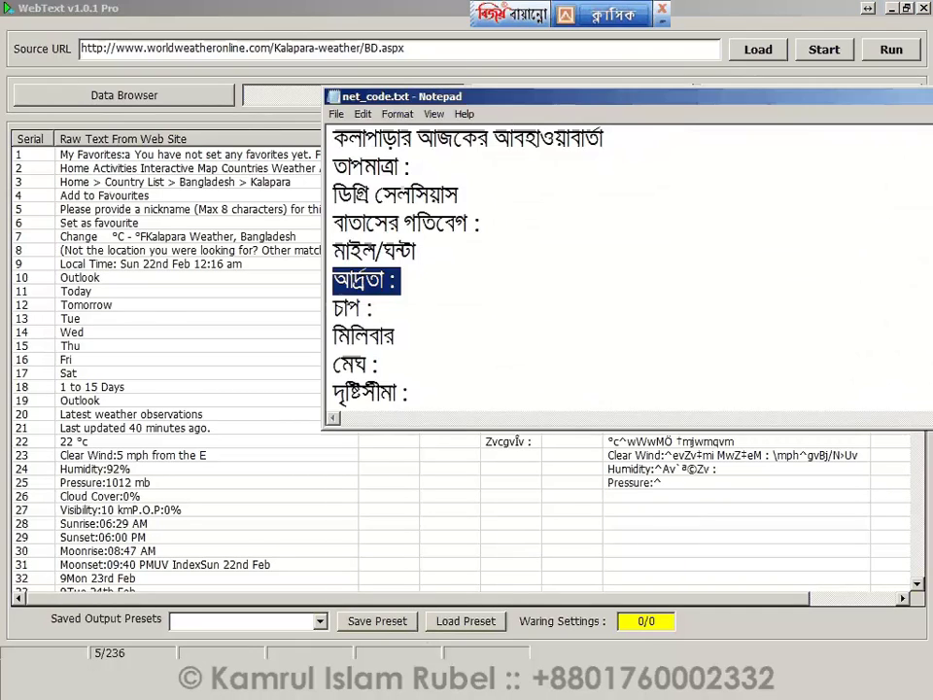
pyautogui.moveTo(463, 308); pyautogui.dragTo(297, 312)
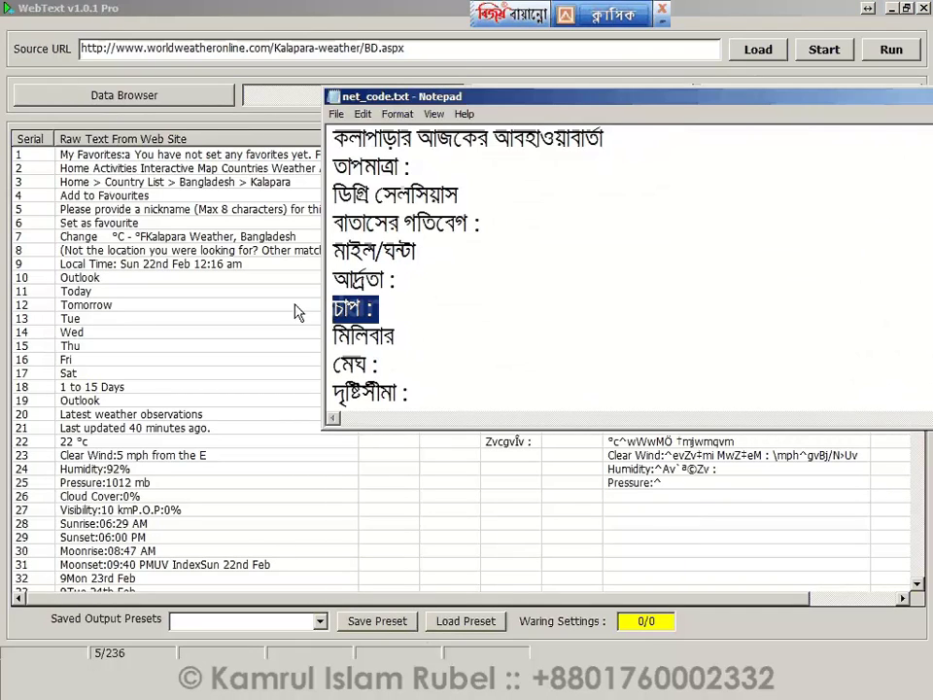
pyautogui.click(666, 485)
pyautogui.click(683, 483)
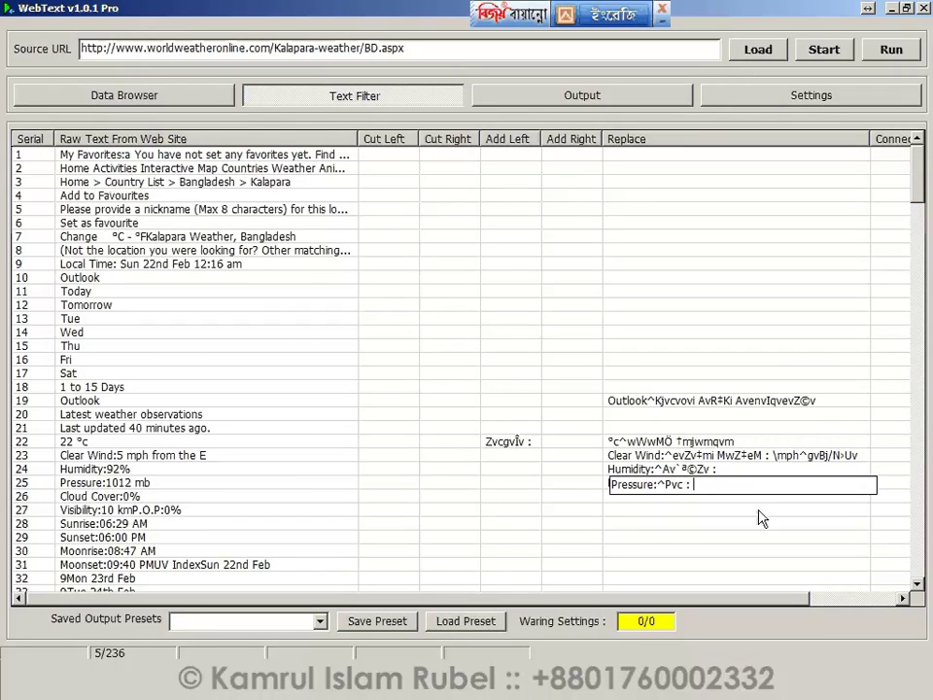
pyautogui.press('Return')
# Copy "mb" from line 25's raw text and append "\mb^" to the end of that line's Replace value.
pyautogui.click(176, 487)
pyautogui.click(169, 484)
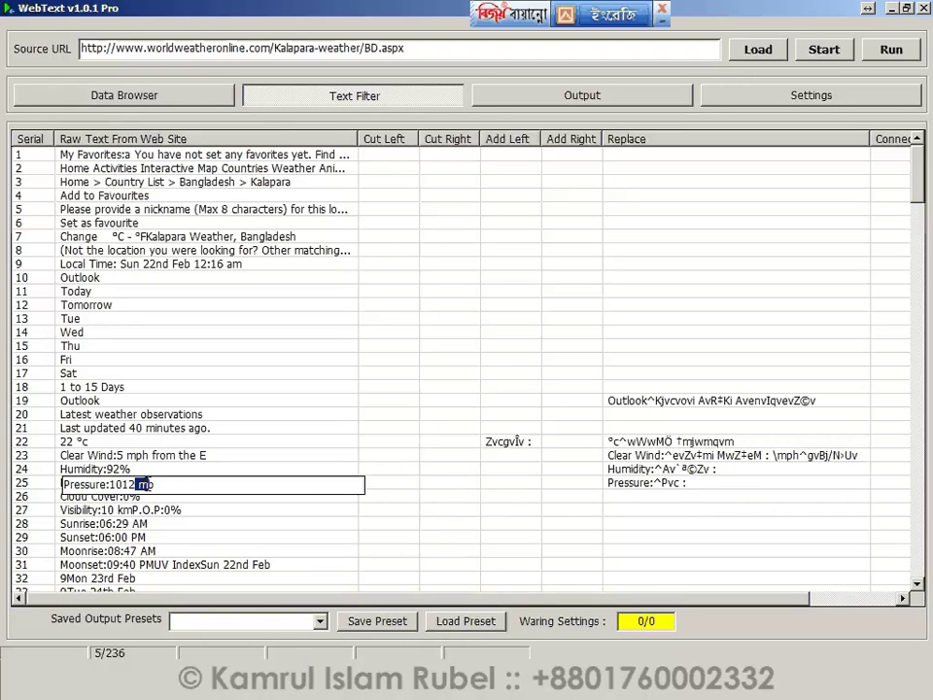
pyautogui.doubleClick(146, 483)
pyautogui.rightClick(151, 483)
pyautogui.click(175, 325)
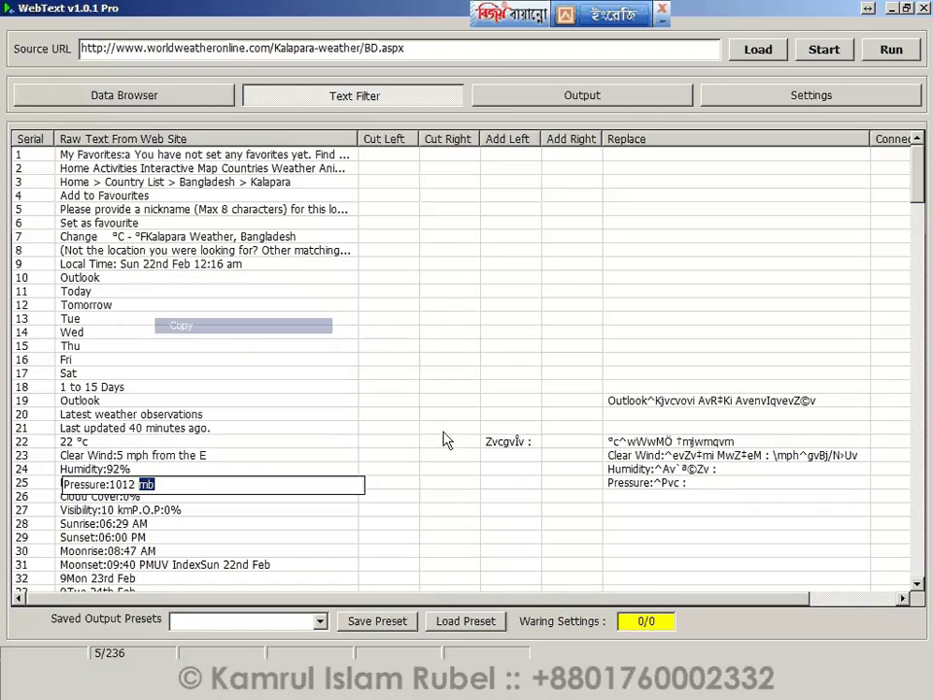
pyautogui.doubleClick(716, 485)
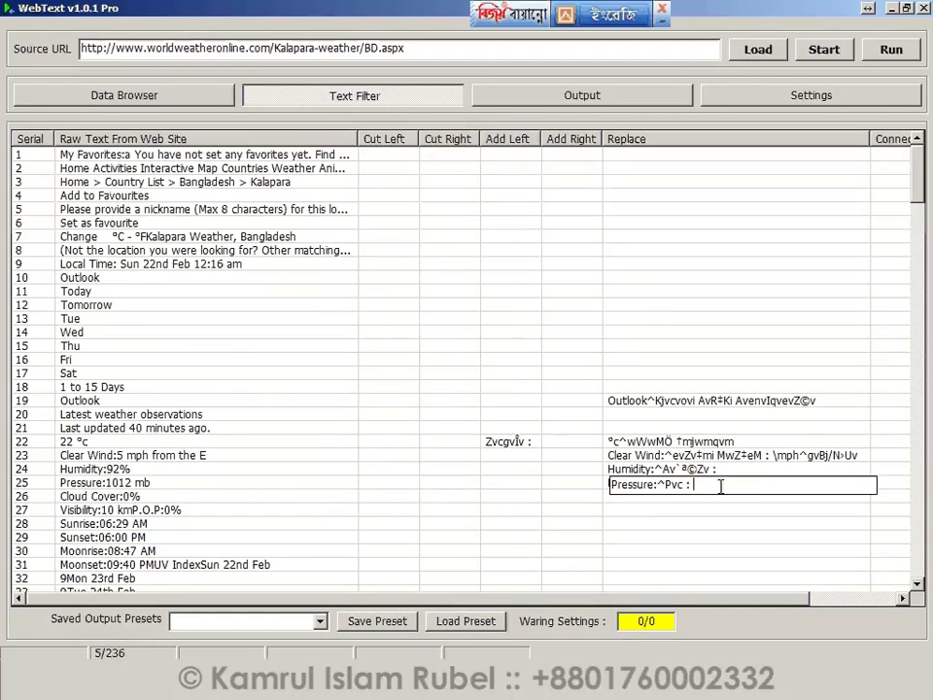
pyautogui.write('\\')
pyautogui.hotkey('ctrl', 'v')
pyautogui.write('^')
# Copy "মিলিবার" from Notepad and append it after "\mb^" in line 25's Replace value in WebText.
pyautogui.hotkey('alt', 'Tab')
pyautogui.click(413, 339)
pyautogui.moveTo(413, 339); pyautogui.dragTo(319, 337)
pyautogui.rightClick(422, 341)
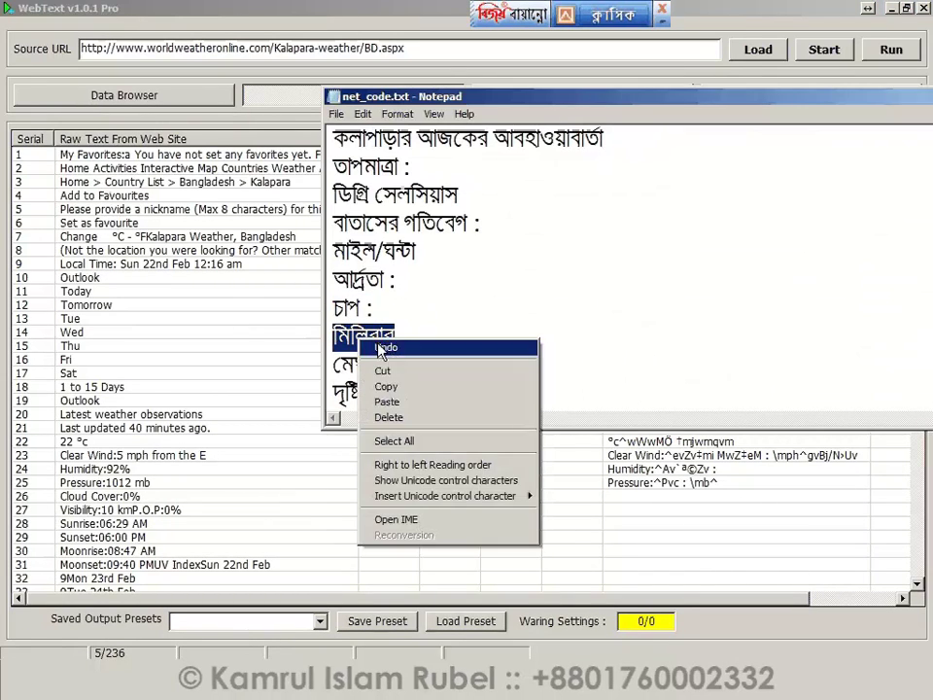
pyautogui.click(439, 386)
pyautogui.click(746, 483)
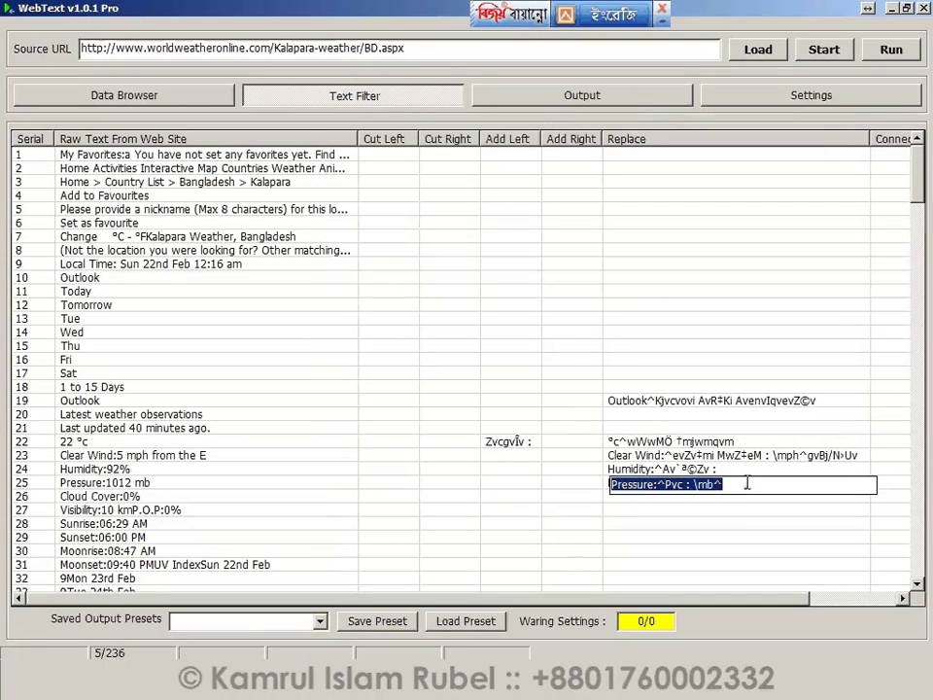
pyautogui.hotkey('ctrl', 'v')
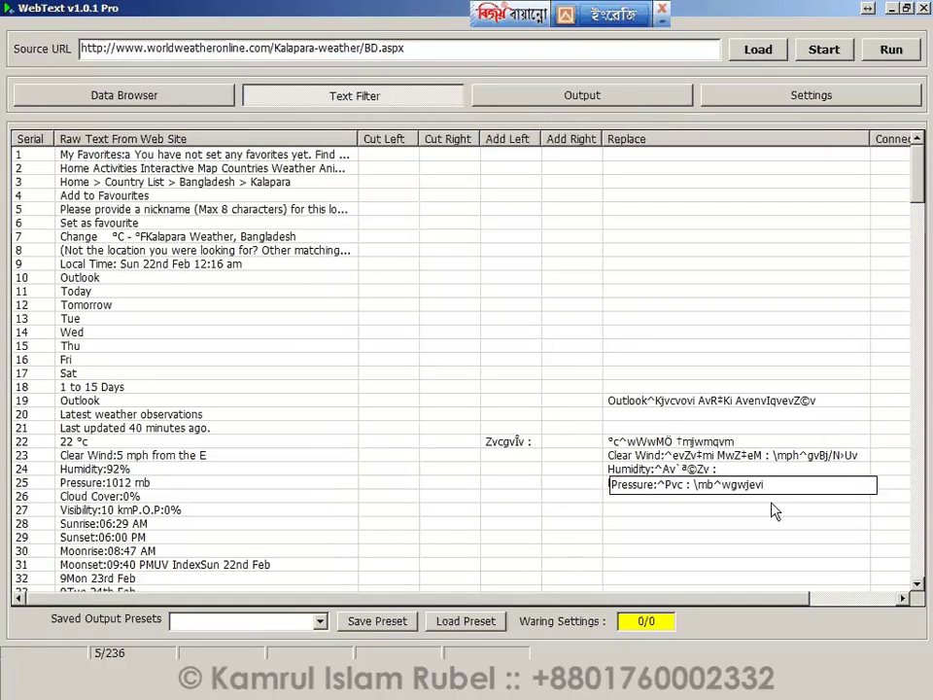
pyautogui.press('Tab')
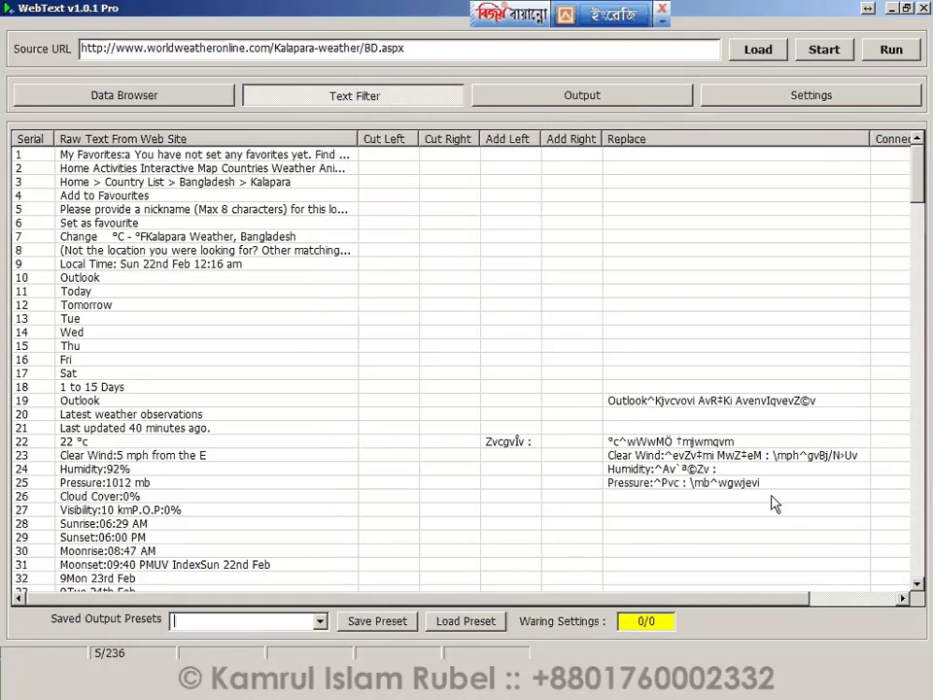
# Copy "Cloud Cover:" from line 26's raw text and enter "Cloud Cover:^" as that line's Replace value.
pyautogui.click(717, 498)
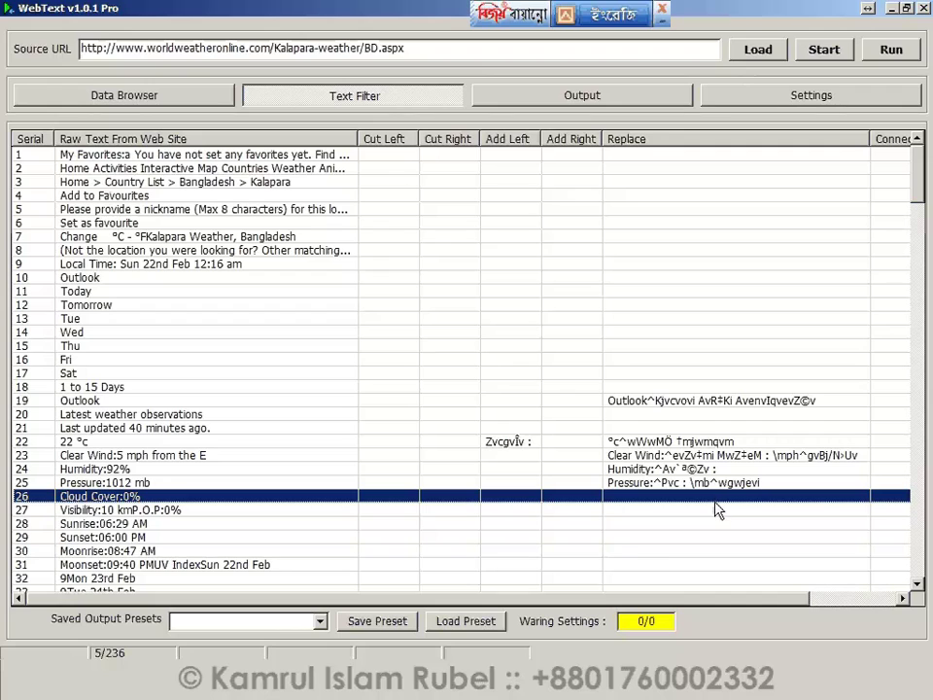
pyautogui.click(126, 498)
pyautogui.moveTo(128, 497); pyautogui.dragTo(64, 498)
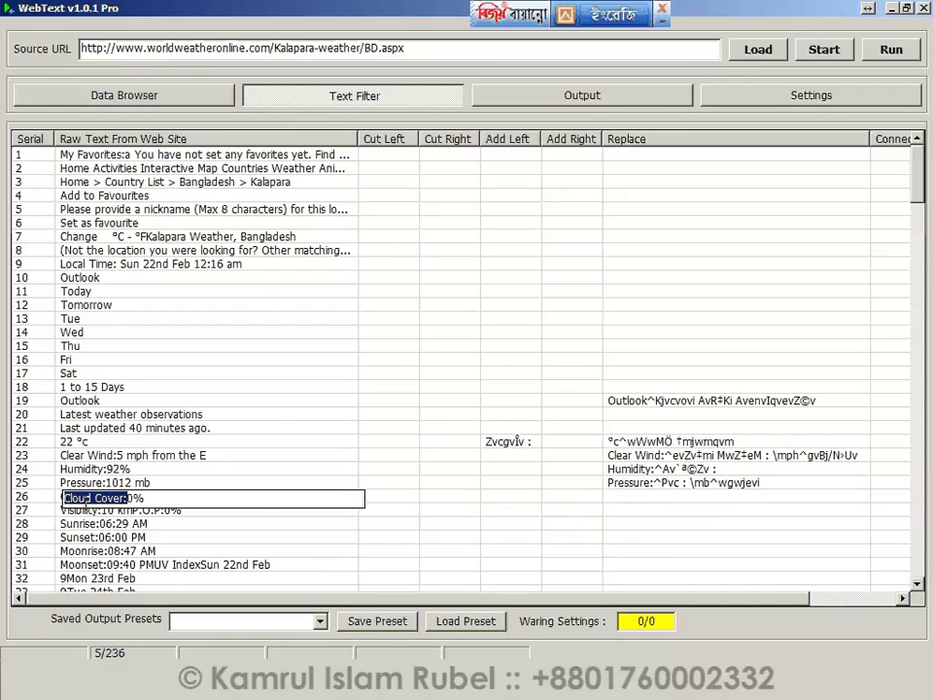
pyautogui.rightClick(63, 498)
pyautogui.click(173, 345)
pyautogui.click(632, 497)
pyautogui.hotkey('ctrl', 'v')
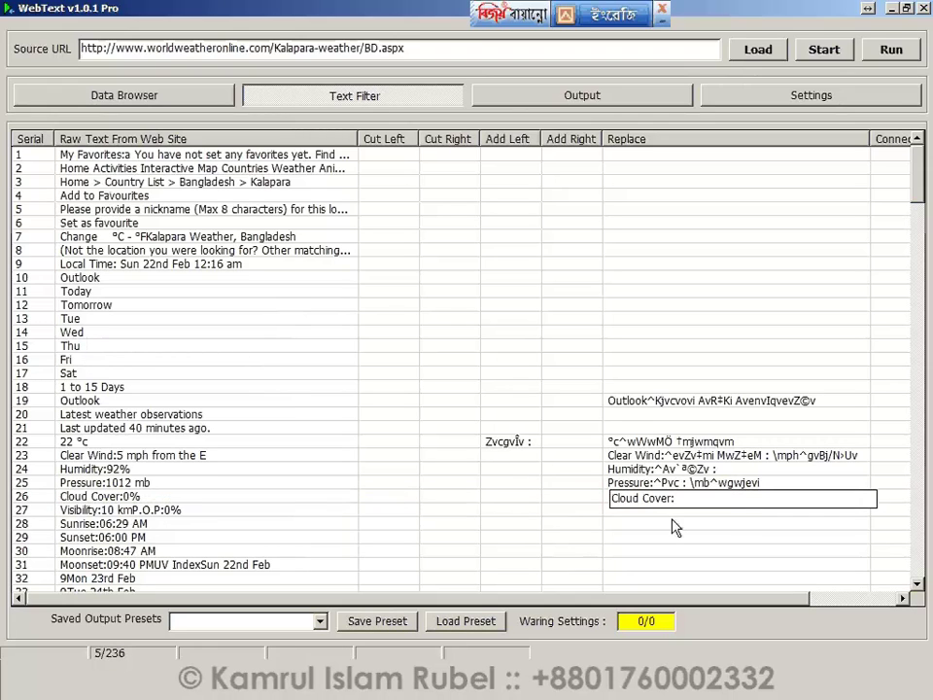
pyautogui.write('^')
pyautogui.press('Return')
# Copy the label "মেঘ :" from Notepad and append it after "Cloud Cover:^" in line 26's Replace value in WebText.
pyautogui.hotkey('alt', 'Tab')
pyautogui.moveTo(478, 366); pyautogui.dragTo(235, 375)
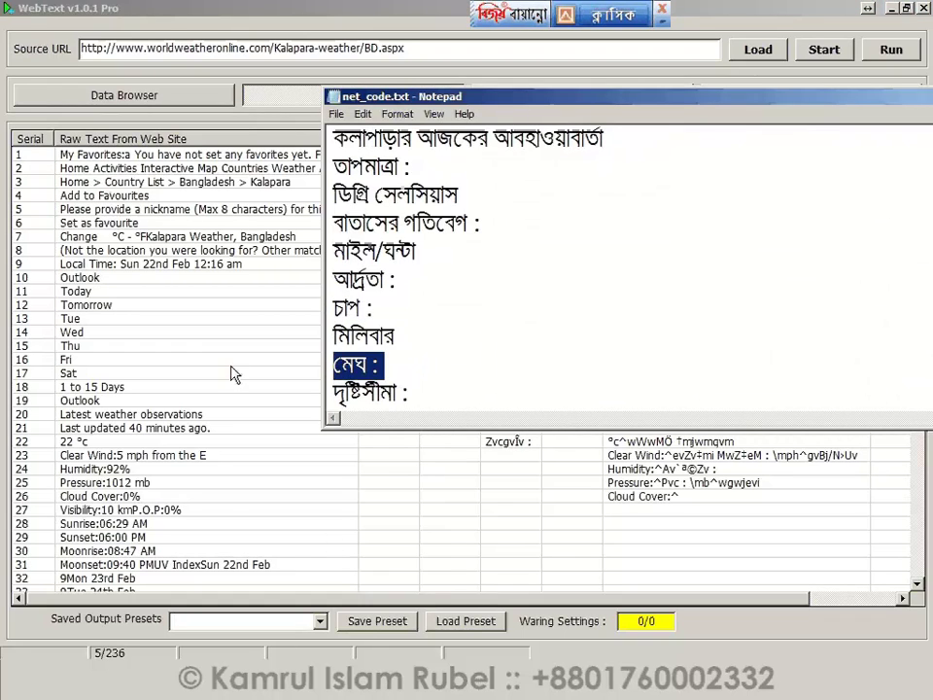
pyautogui.click(680, 497)
pyautogui.click(713, 499)
pyautogui.hotkey('ctrl', 'v')
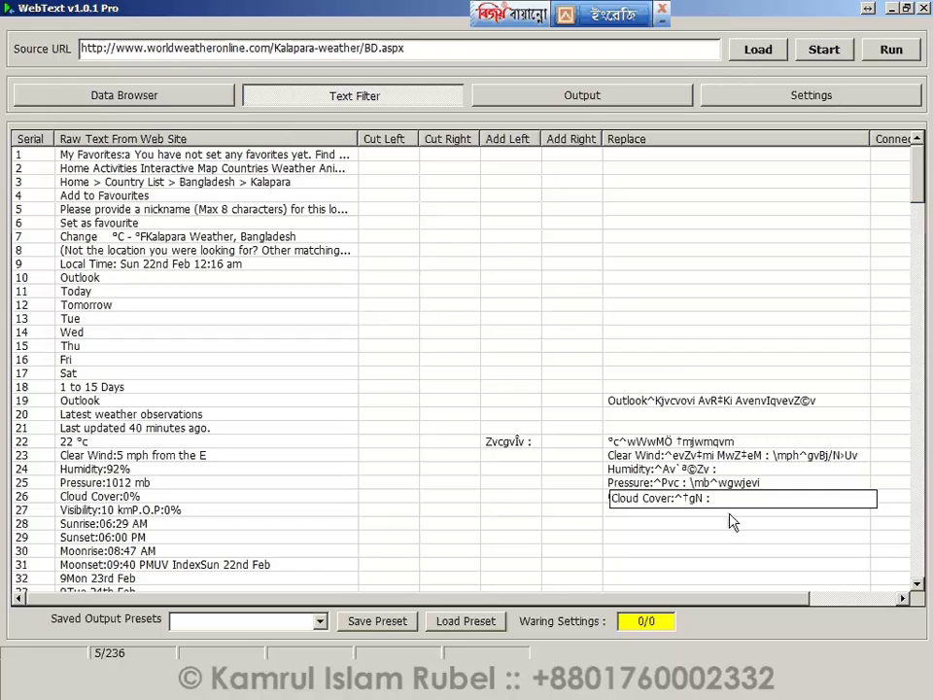
pyautogui.press('Return')
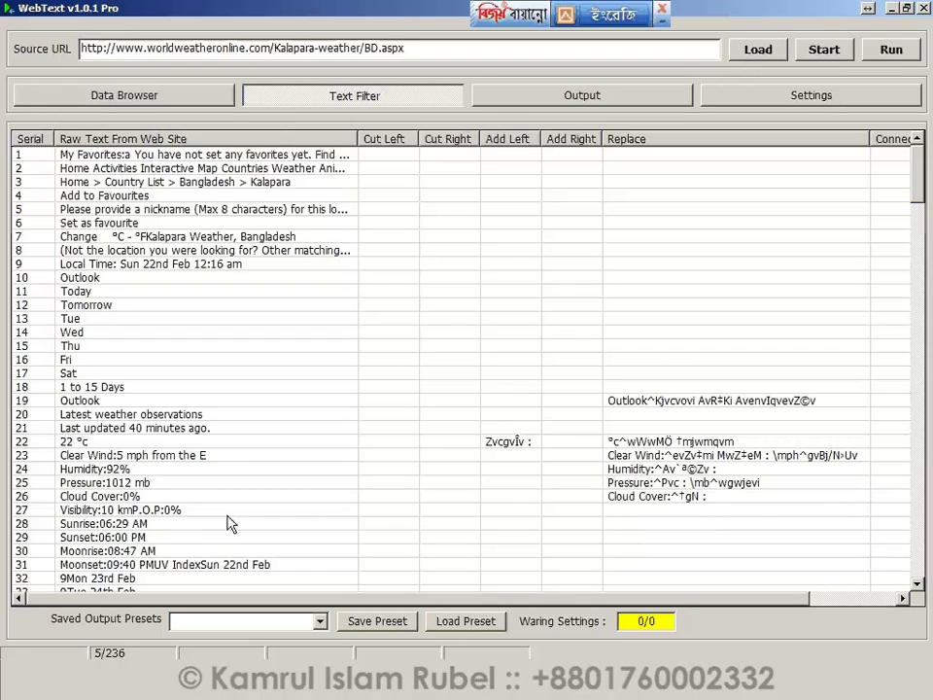
# Copy "Visibility:" from line 27's raw text and enter "Visibility:^" as that line's Replace value.
pyautogui.click(144, 515)
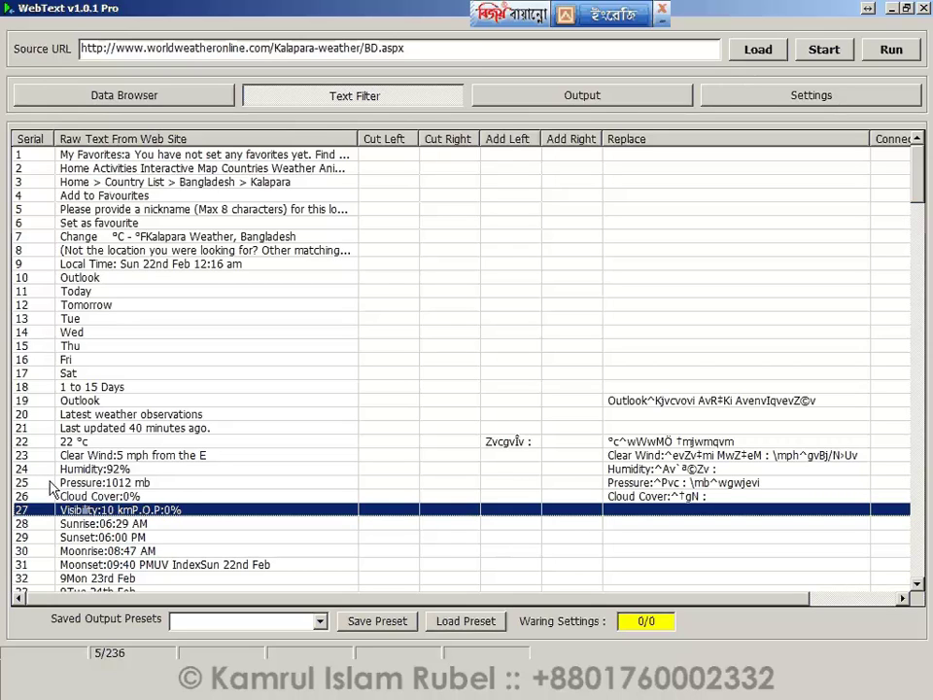
pyautogui.click(110, 514)
pyautogui.moveTo(104, 513); pyautogui.dragTo(21, 522)
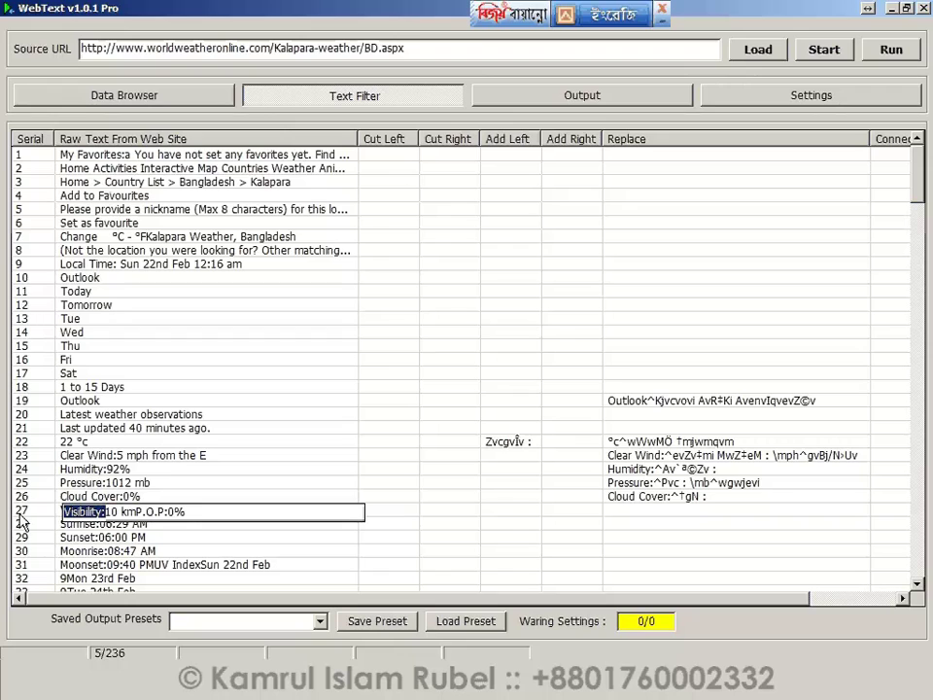
pyautogui.click(625, 511)
pyautogui.hotkey('ctrl', 'v')
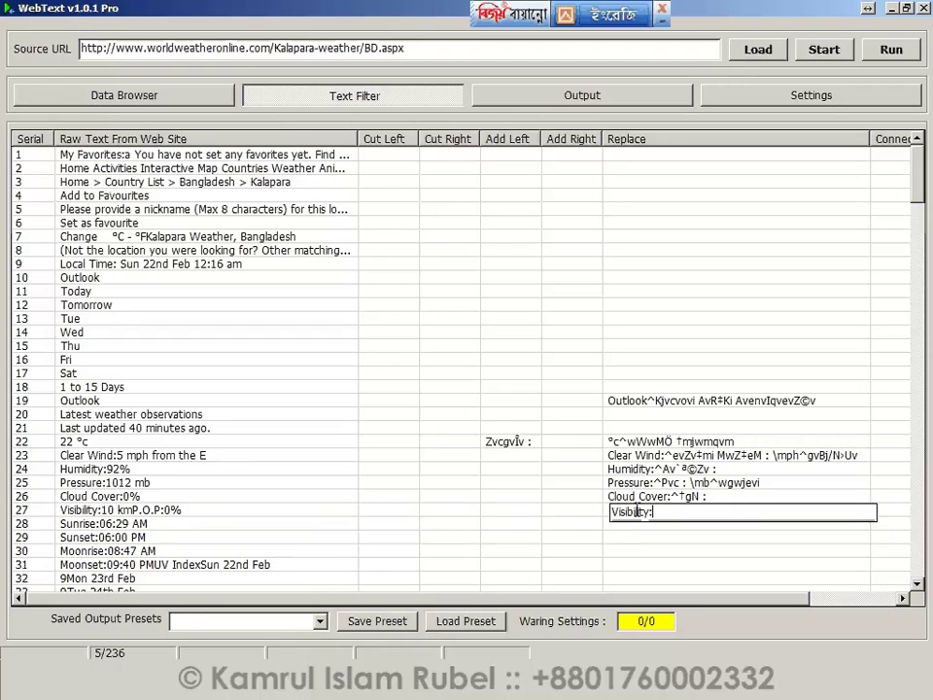
pyautogui.press('Return')
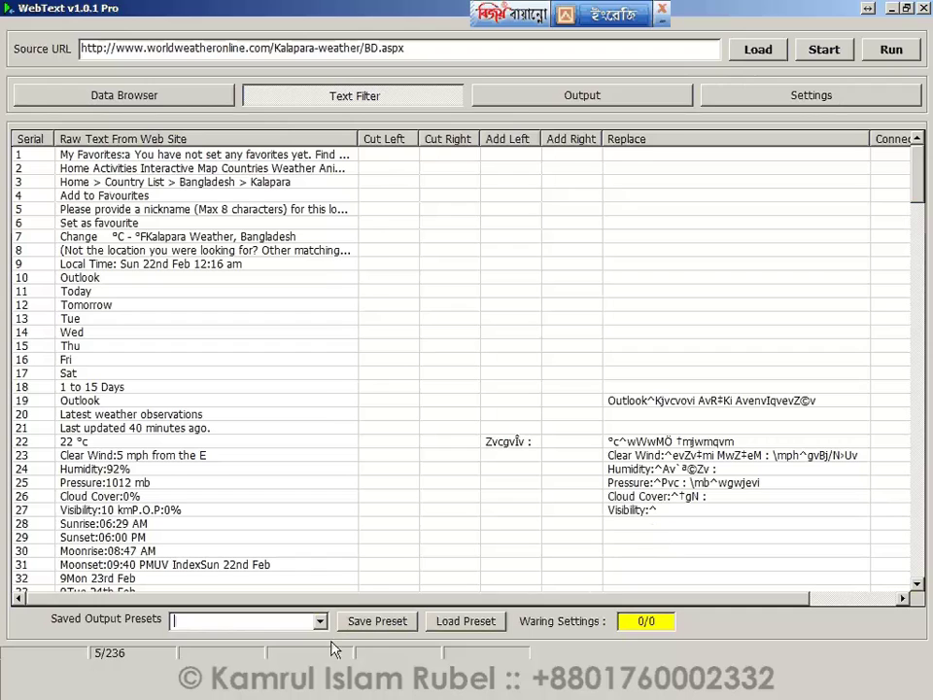
# Copy the label "দৃষ্টিসীমা :" from Notepad and append it after "Visibility:^" in line 27's Replace value in WebText.
pyautogui.hotkey('alt', 'Tab')
pyautogui.scroll(-2, 443, 384)
pyautogui.moveTo(481, 252); pyautogui.dragTo(314, 253)
pyautogui.rightClick(314, 253)
pyautogui.click(399, 304)
pyautogui.doubleClick(667, 516)
pyautogui.click(676, 513)
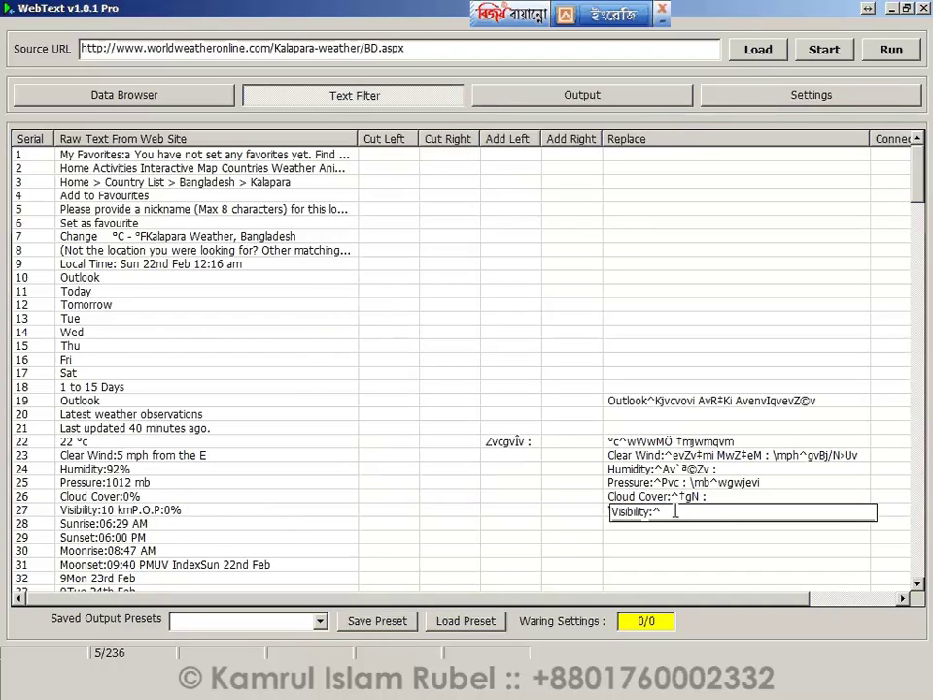
pyautogui.hotkey('ctrl', 'v')
pyautogui.press('Return')
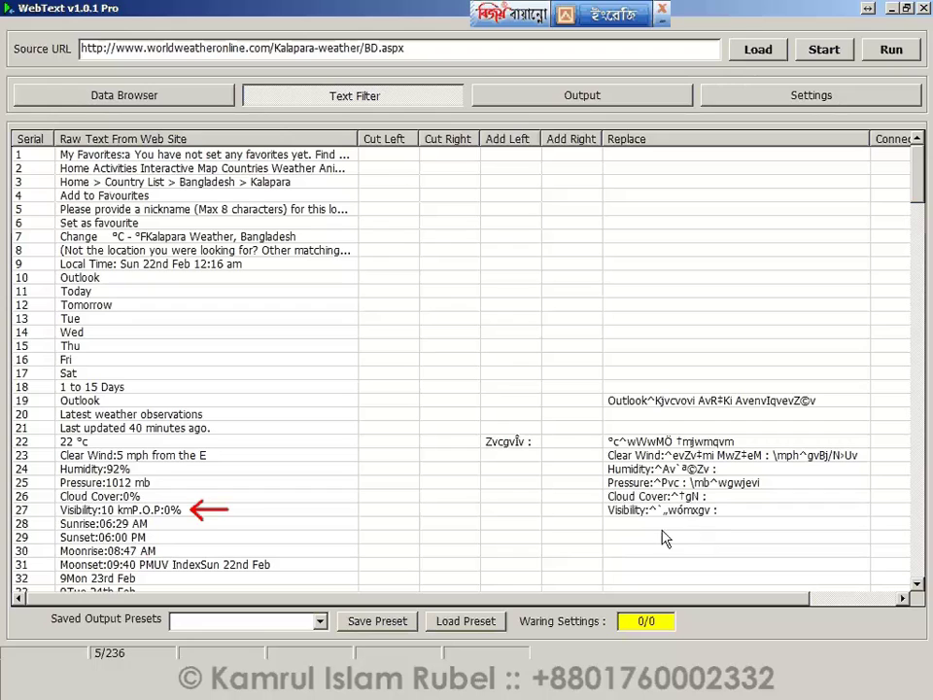
# Put line 27's full raw text into the cutting value tool in Settings and copy the Cut Right value for the point after "km".
pyautogui.doubleClick(157, 517)
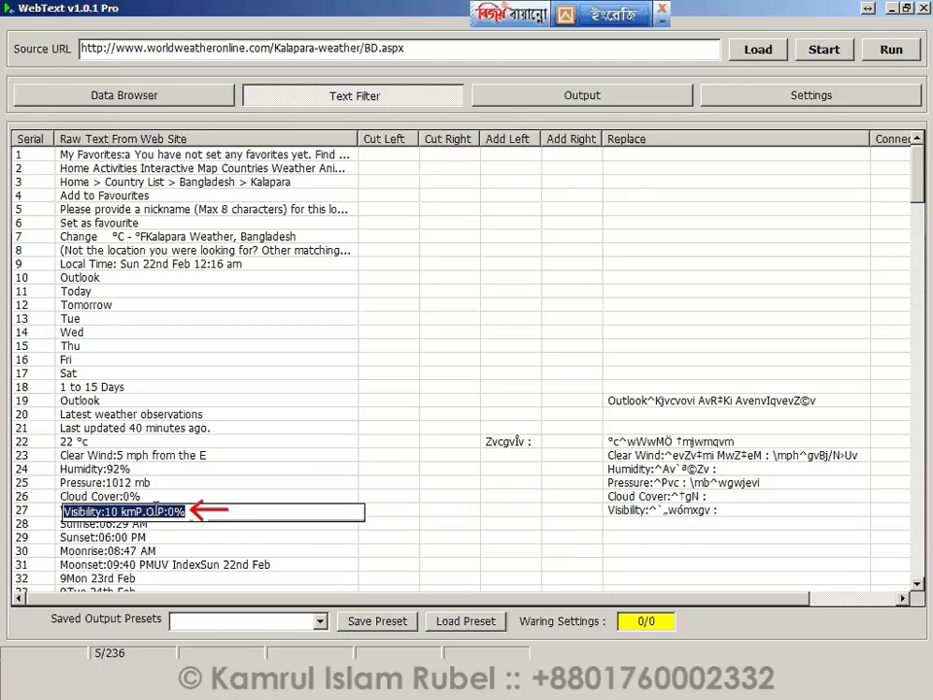
pyautogui.rightClick(145, 515)
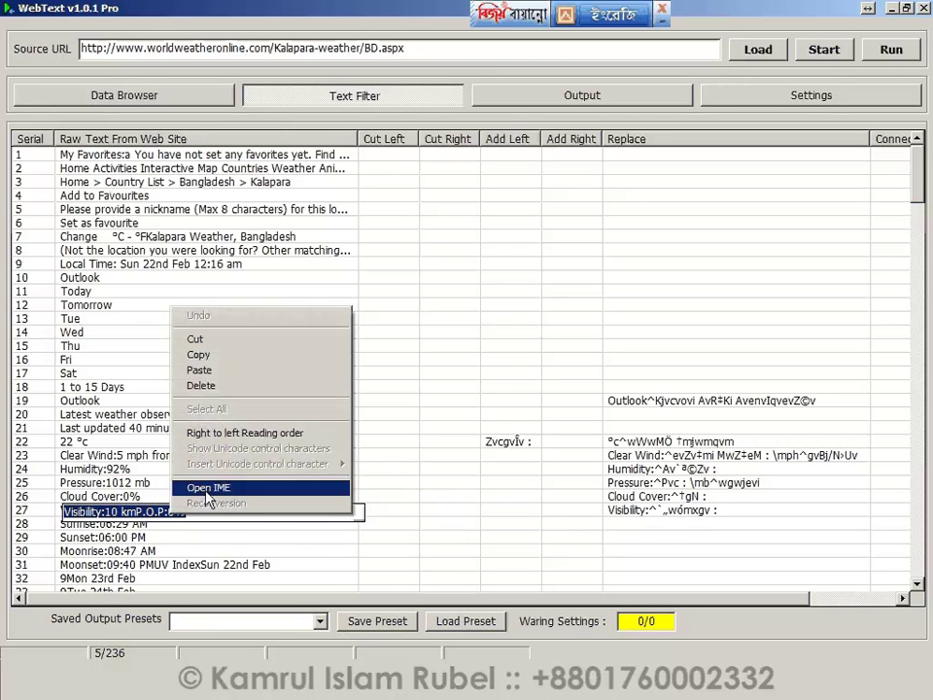
pyautogui.click(226, 355)
pyautogui.click(768, 101)
pyautogui.click(391, 525)
pyautogui.hotkey('ctrl', 'v')
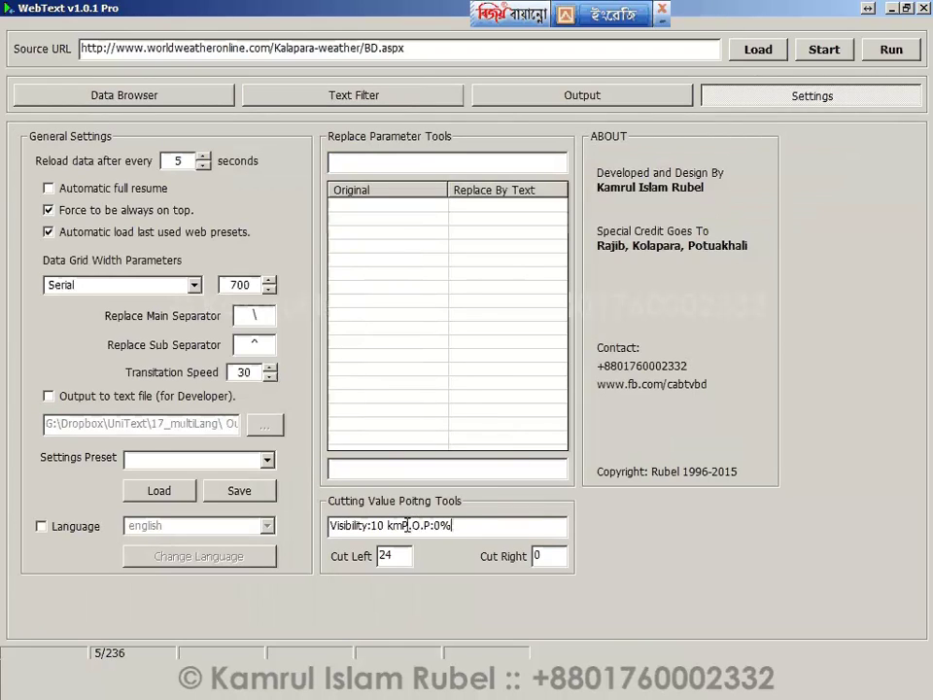
pyautogui.click(403, 525)
pyautogui.moveTo(563, 556); pyautogui.dragTo(538, 558)
pyautogui.rightClick(537, 556)
pyautogui.click(573, 389)
# Set line 27's Cut Right value to 8 in the text filter.
pyautogui.click(312, 95)
pyautogui.click(418, 513)
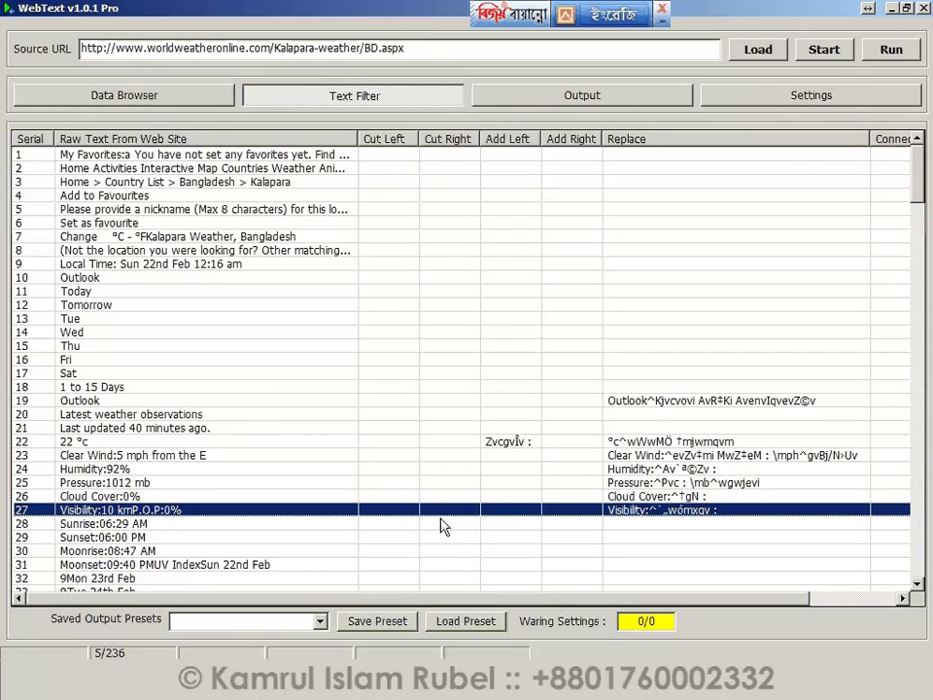
pyautogui.click(456, 513)
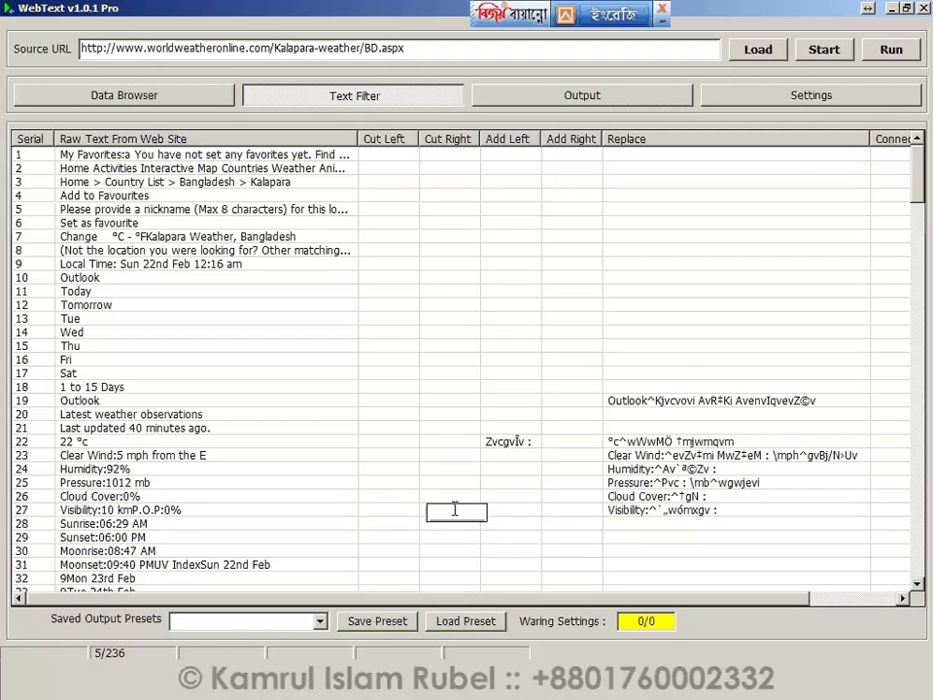
pyautogui.write('8')
pyautogui.press('Return')
# Put line 23's full raw text into the cutting value tool in Settings and copy the Cut Right value for the point after "mph".
pyautogui.click(212, 461)
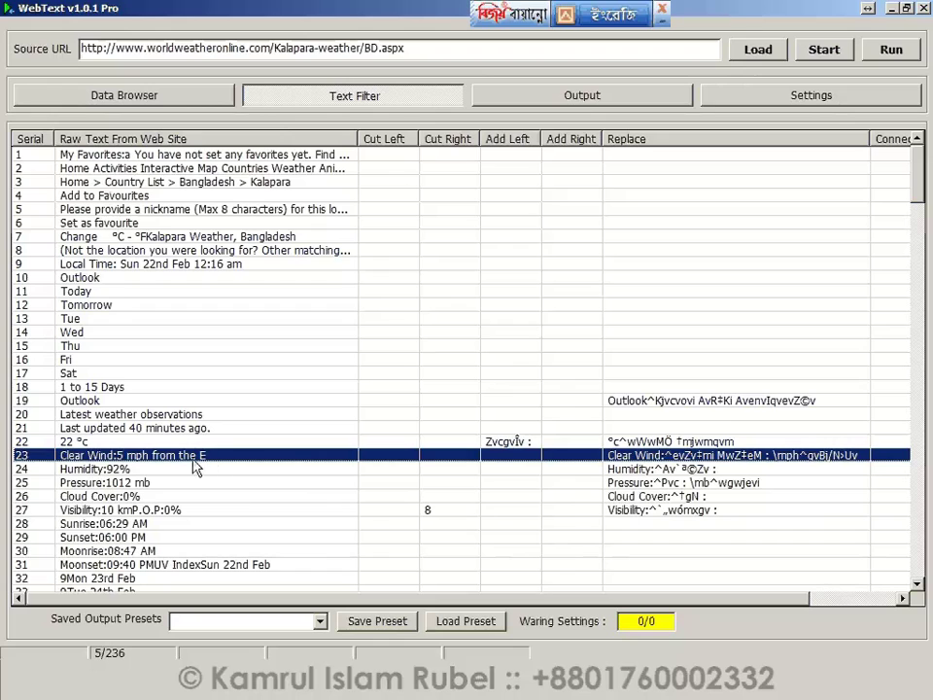
pyautogui.click(190, 461)
pyautogui.rightClick(198, 462)
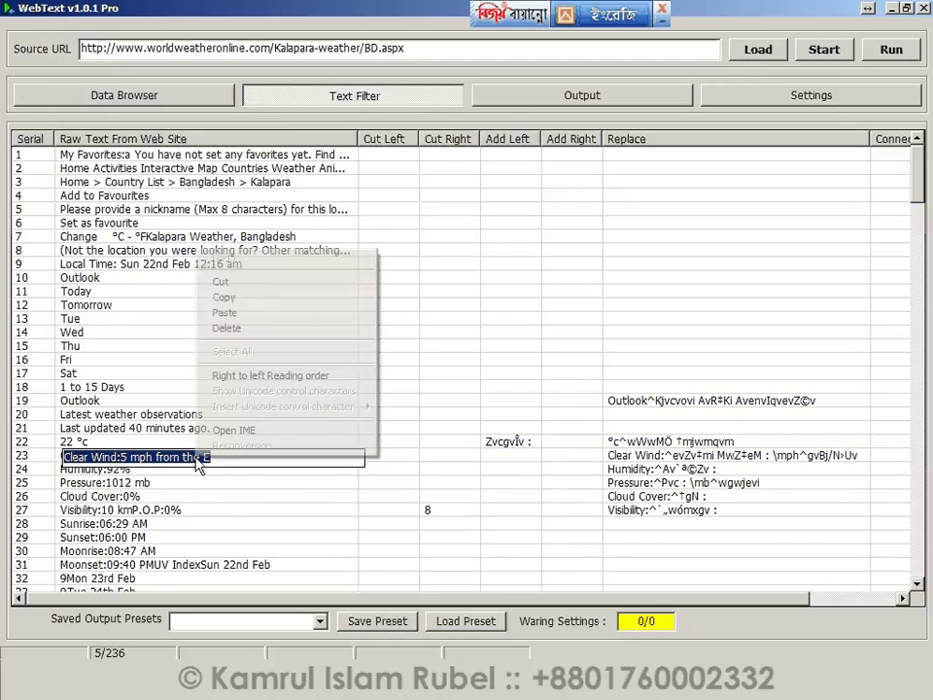
pyautogui.click(261, 298)
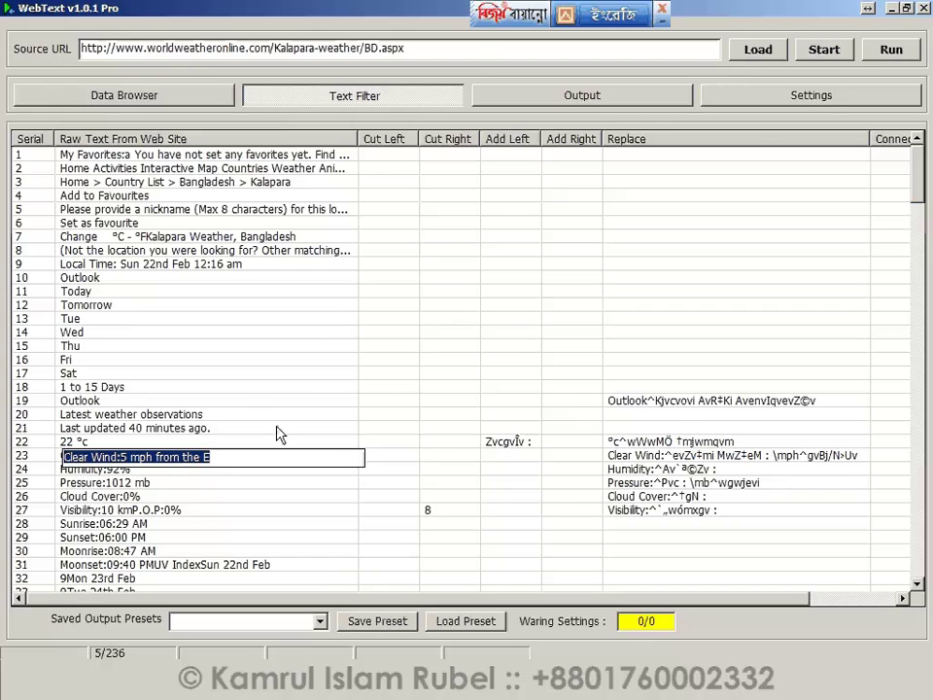
pyautogui.click(758, 95)
pyautogui.moveTo(460, 525); pyautogui.dragTo(331, 526)
pyautogui.hotkey('ctrl', 'v')
pyautogui.click(419, 526)
pyautogui.rightClick(544, 547)
pyautogui.click(579, 387)
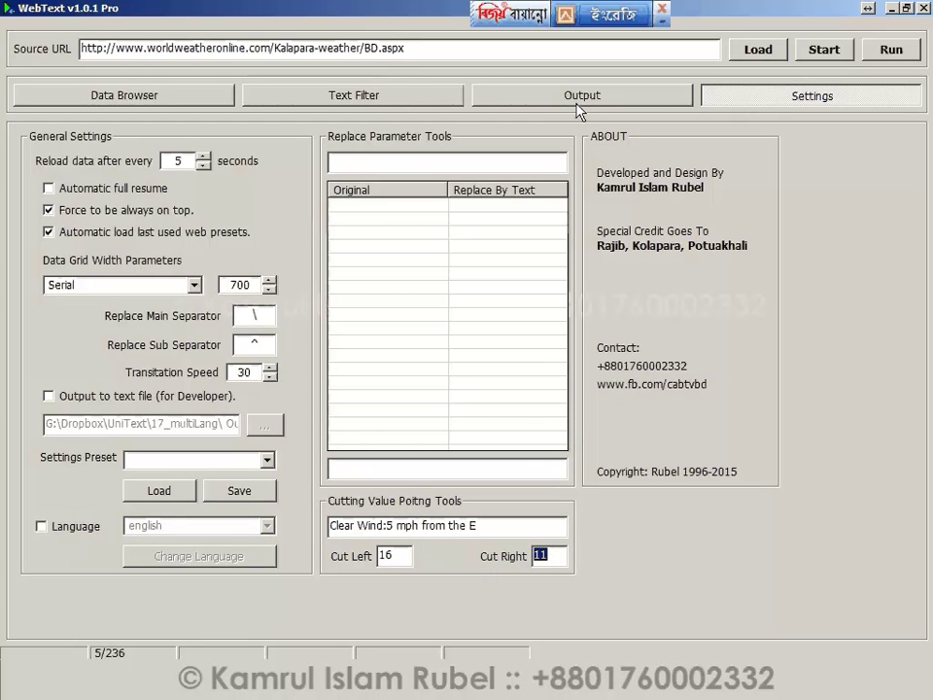
# Set line 23's Cut Right value to 11 in the text filter.
pyautogui.click(395, 91)
pyautogui.click(393, 456)
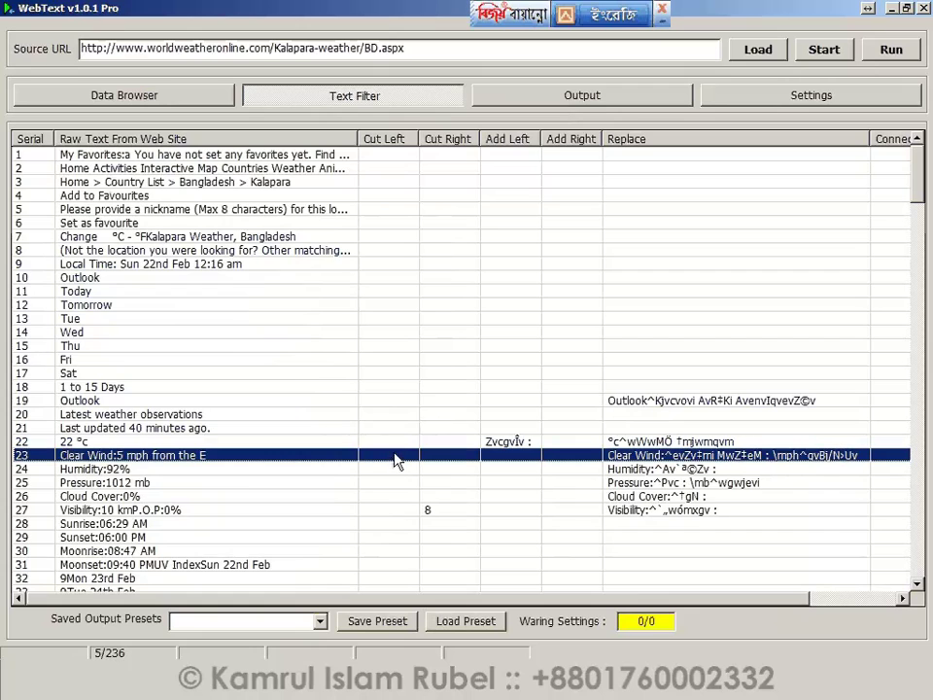
pyautogui.click(457, 456)
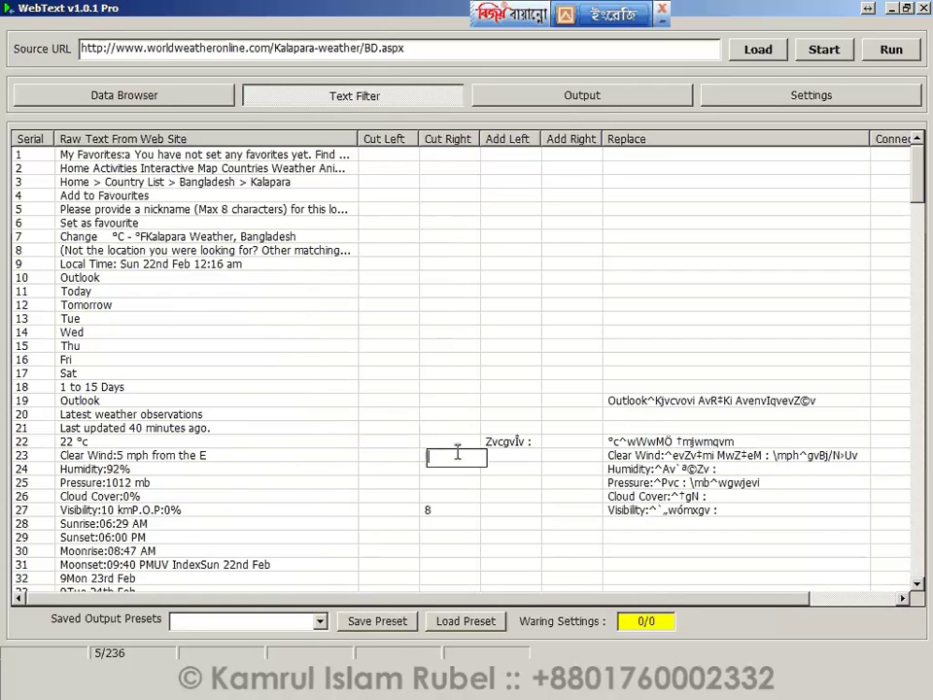
pyautogui.write('11')
pyautogui.click(432, 525)
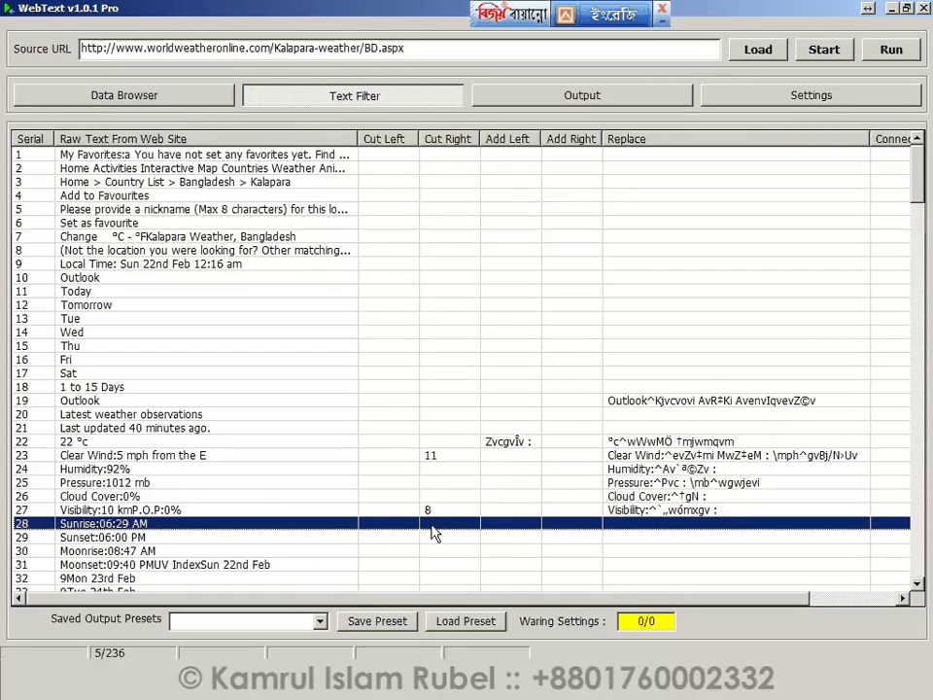
# Copy "Sunrise:" from line 28's raw text and enter "Sunrise:^" as that line's Replace value.
pyautogui.click(114, 526)
pyautogui.moveTo(102, 526); pyautogui.dragTo(62, 526)
pyautogui.rightClick(93, 521)
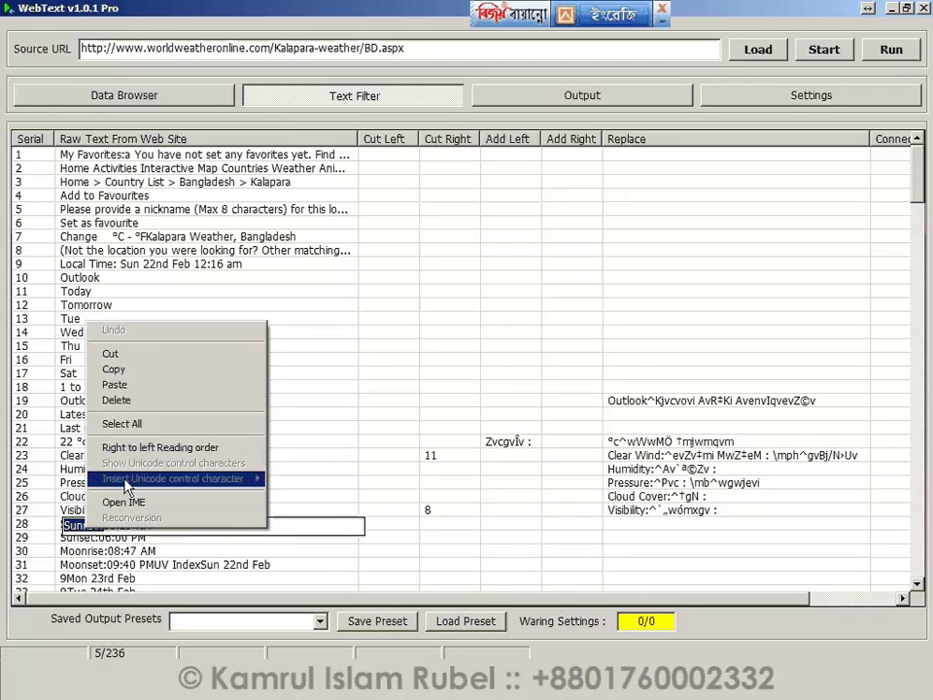
pyautogui.click(111, 369)
pyautogui.click(640, 525)
pyautogui.click(640, 525)
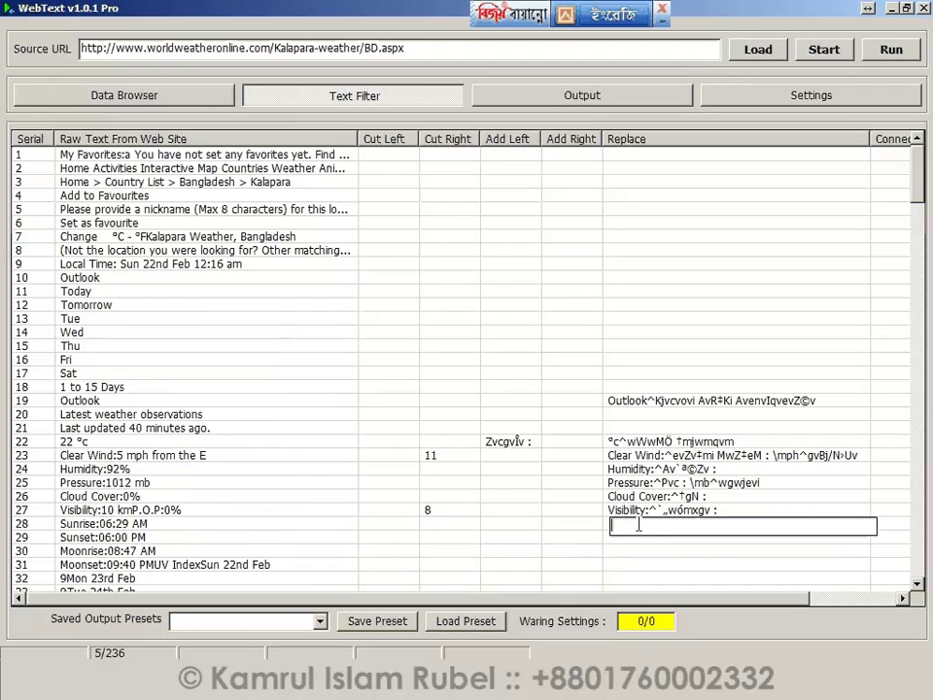
pyautogui.hotkey('ctrl', 'v')
pyautogui.write('^')
pyautogui.press('Return')
# Copy the label "সূর্যোদয় :" from Notepad and append it after "Sunrise:^" in line 28's Replace value in WebText.
pyautogui.hotkey('alt', 'Tab')
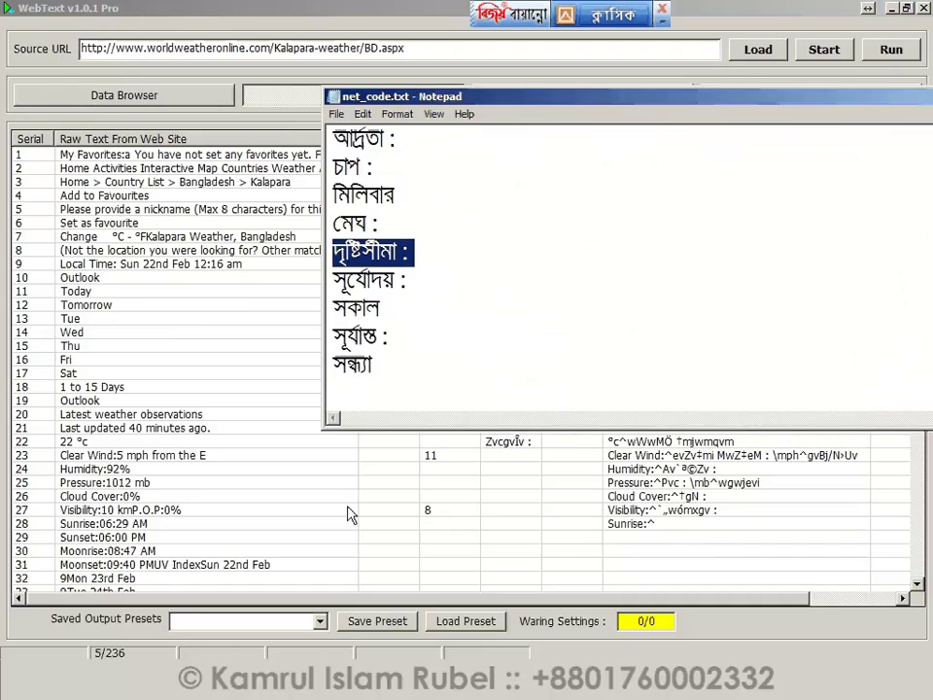
pyautogui.moveTo(412, 281); pyautogui.dragTo(333, 281)
pyautogui.rightClick(389, 290)
pyautogui.click(411, 329)
pyautogui.click(644, 527)
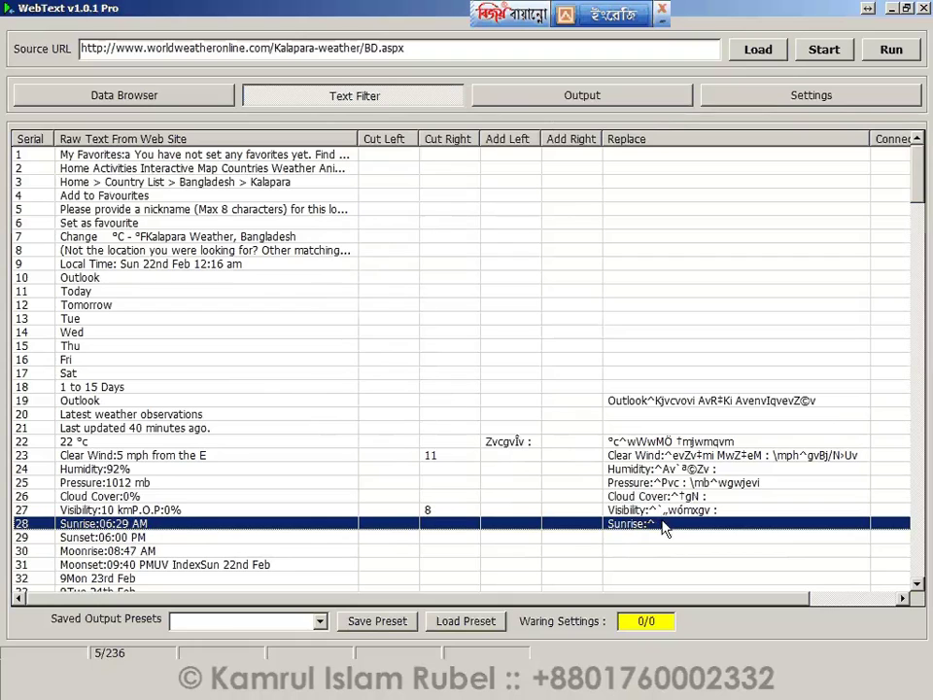
pyautogui.click(664, 525)
pyautogui.hotkey('ctrl', 'v')
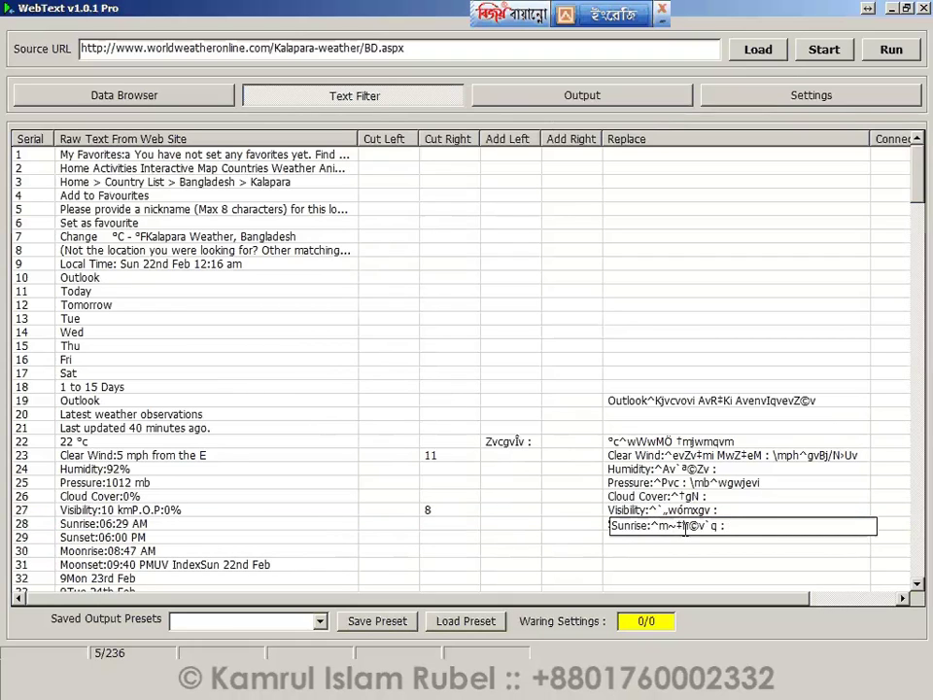
pyautogui.press('Return')
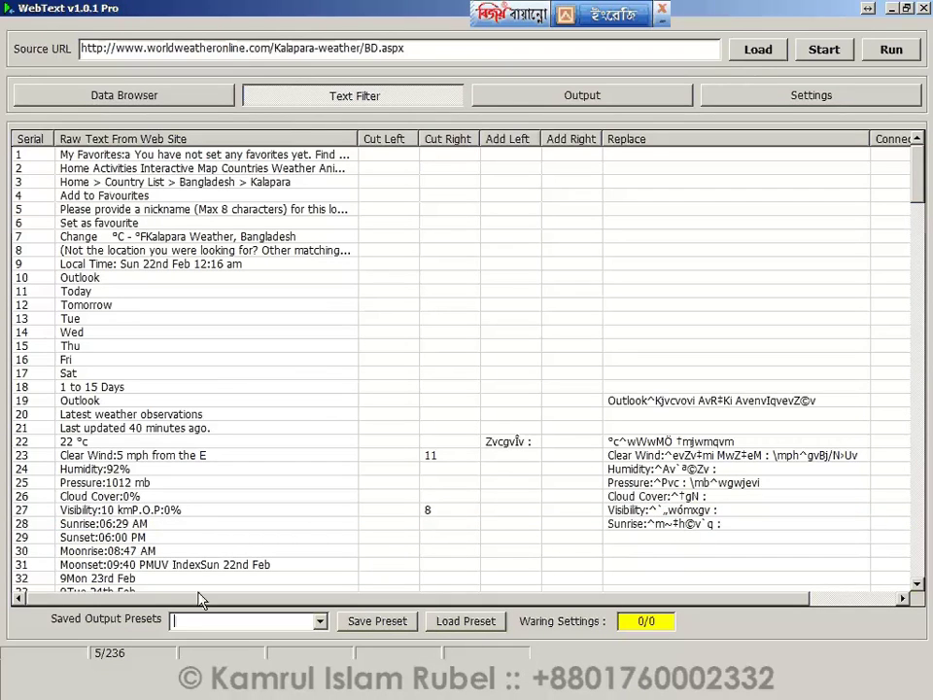
# Copy "AM" from line 28's raw text and append "\AM^" to the end of that line's Replace value.
pyautogui.doubleClick(157, 526)
pyautogui.moveTo(138, 525); pyautogui.dragTo(155, 525)
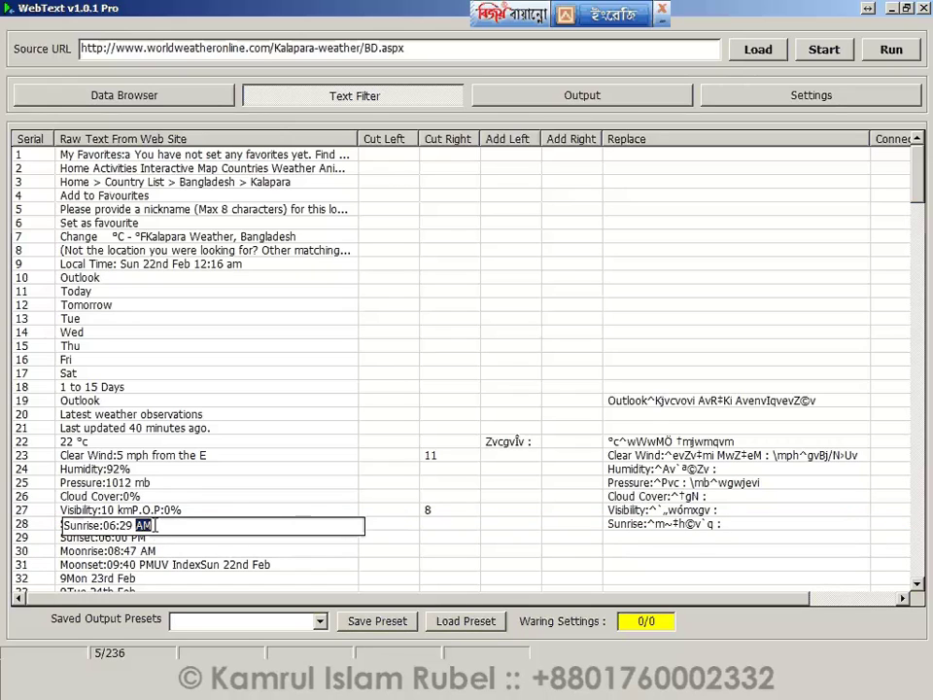
pyautogui.rightClick(153, 525)
pyautogui.click(243, 369)
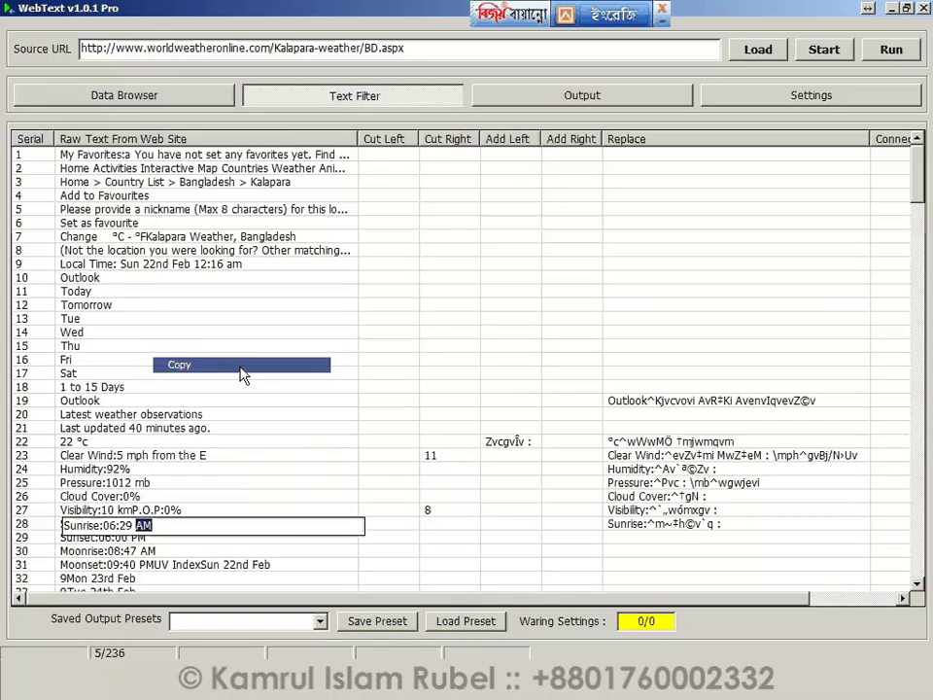
pyautogui.doubleClick(748, 525)
pyautogui.click(750, 525)
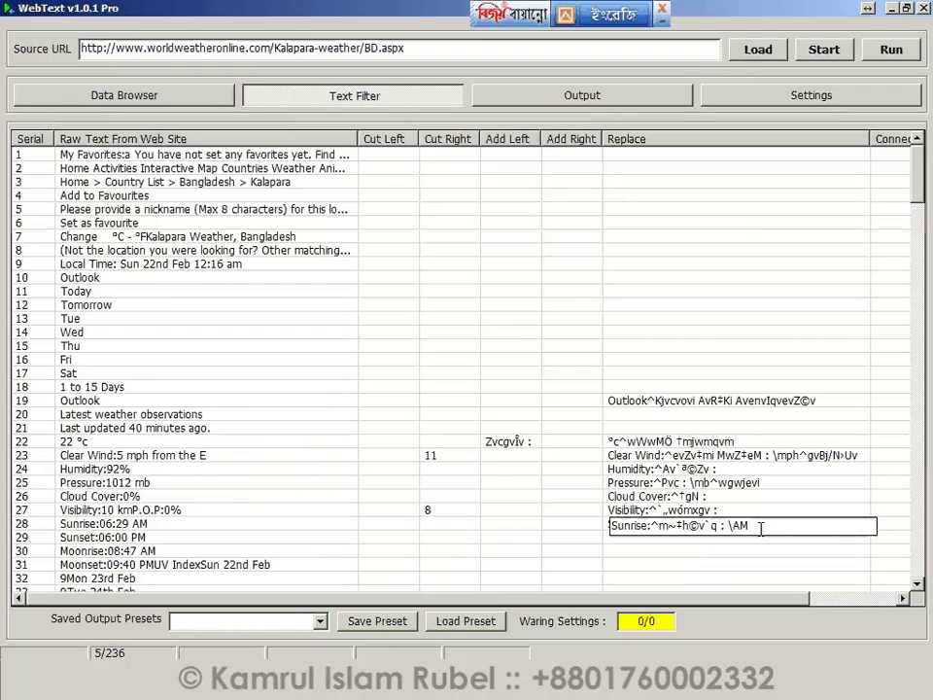
pyautogui.click(579, 580)
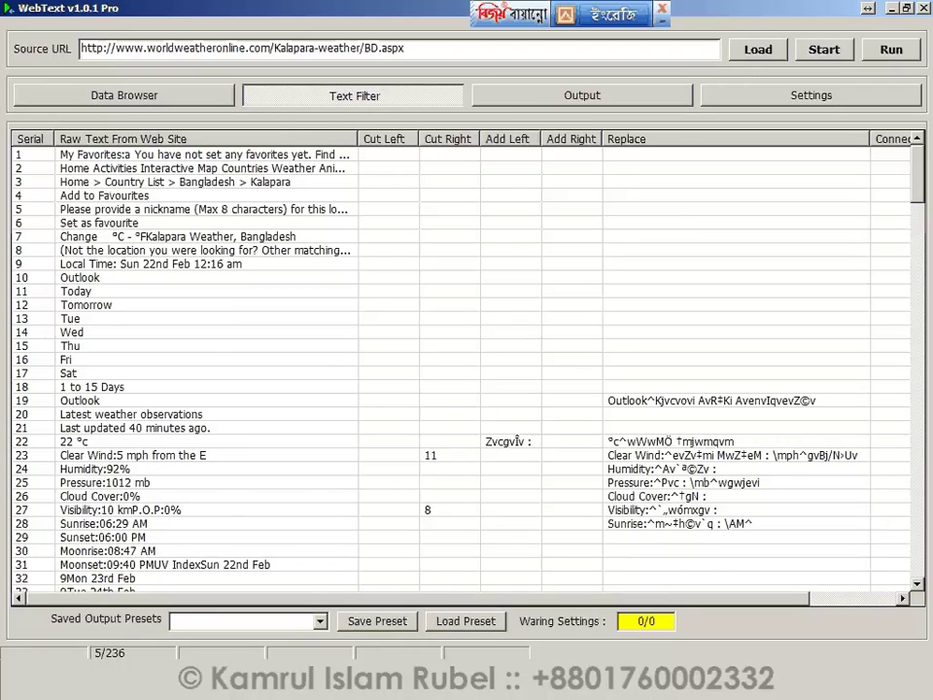
# Copy "সকাল" from Notepad and append it to the end of line 28's Replace value in WebText.
pyautogui.hotkey('alt', 'Tab')
pyautogui.moveTo(415, 313); pyautogui.dragTo(321, 316)
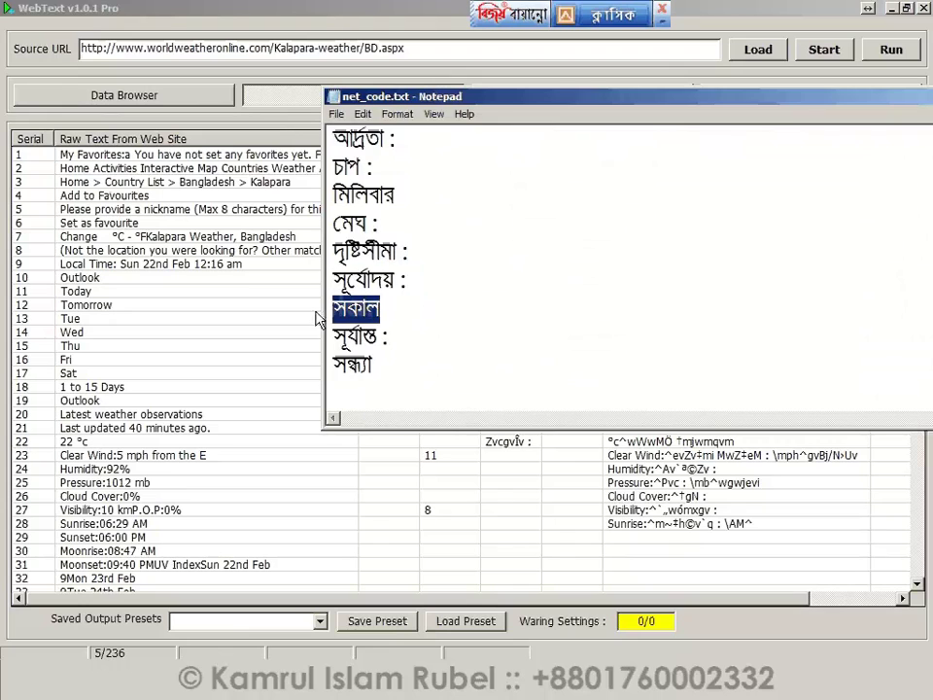
pyautogui.click(735, 534)
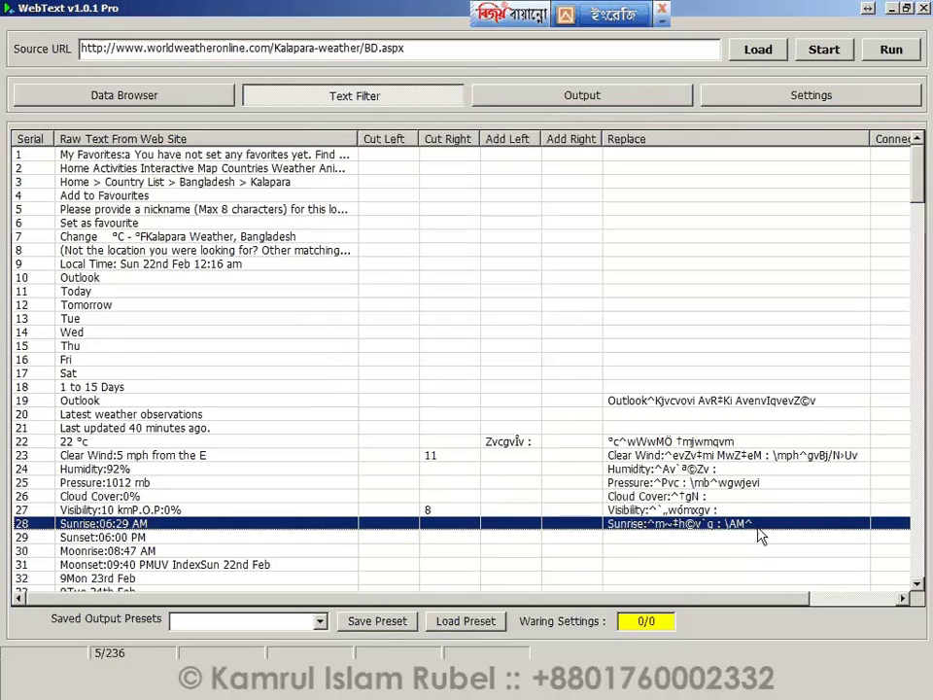
pyautogui.click(764, 524)
pyautogui.click(770, 525)
pyautogui.hotkey('ctrl', 'v')
# Copy "Sunset:" from line 29's raw text and enter "Sunset:^" as that line's Replace value.
pyautogui.click(131, 537)
pyautogui.click(131, 537)
pyautogui.moveTo(103, 539); pyautogui.dragTo(49, 539)
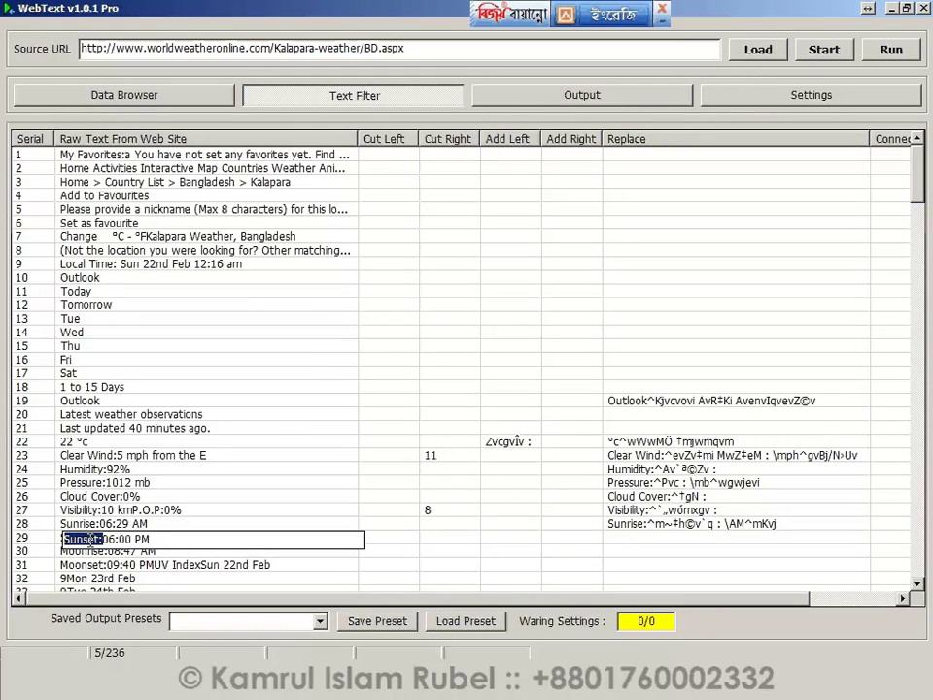
pyautogui.rightClick(92, 539)
pyautogui.click(146, 378)
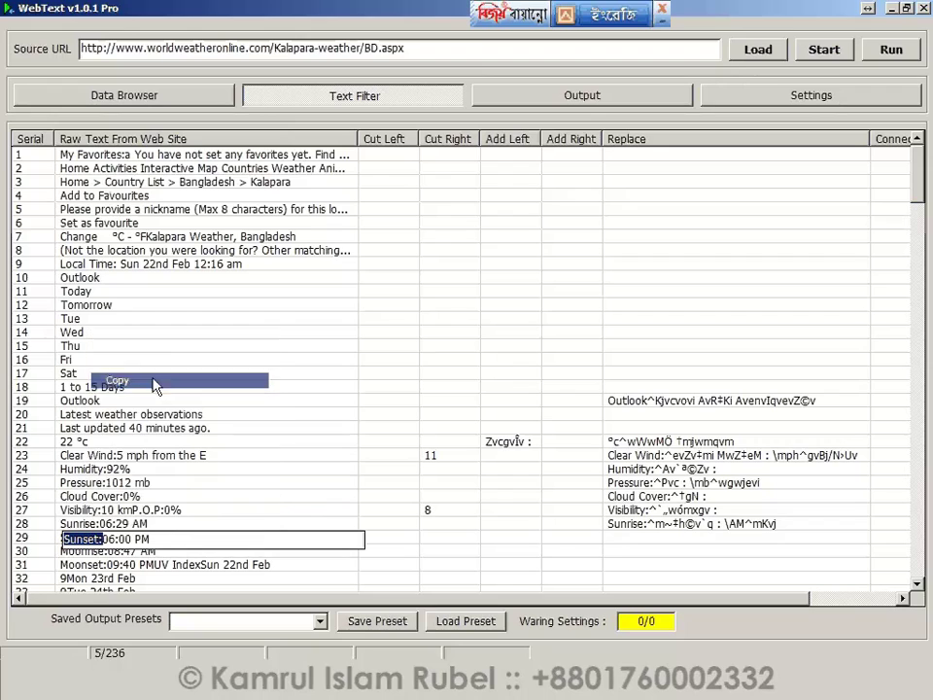
pyautogui.click(638, 538)
pyautogui.hotkey('ctrl', 'v')
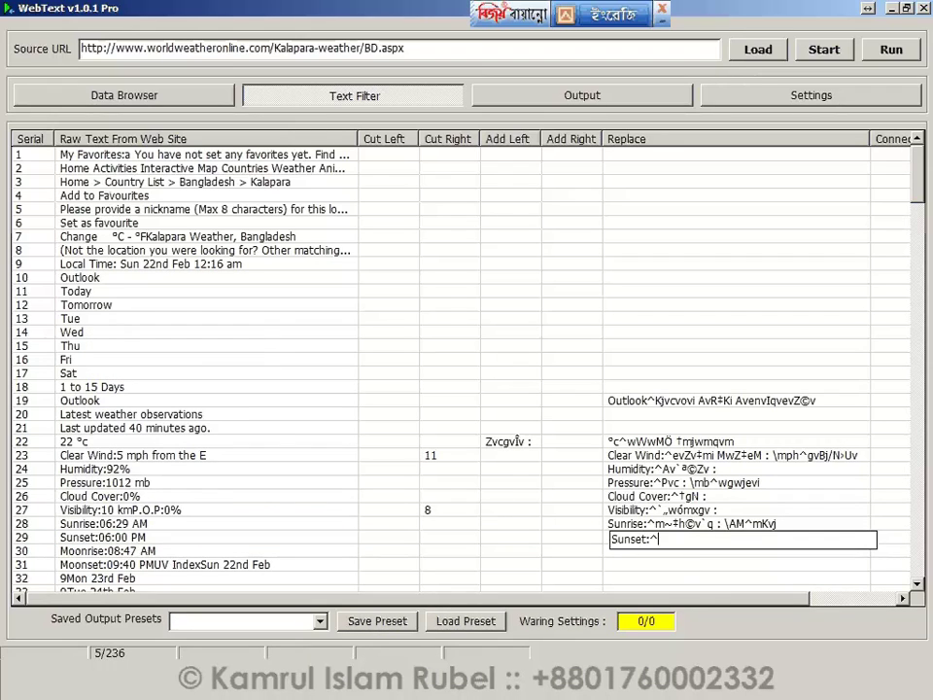
pyautogui.press('Return')
# Copy the label "সূর্যাস্ত :" from Notepad and append it after "Sunset:^" in line 29's Replace value in WebText.
pyautogui.hotkey('alt', 'Tab')
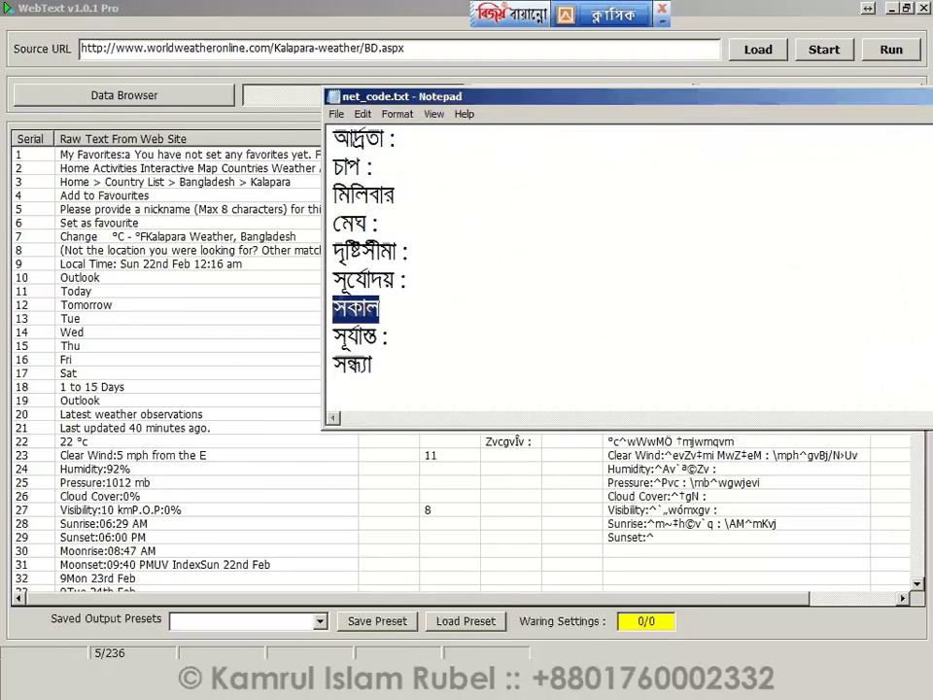
pyautogui.moveTo(393, 336); pyautogui.dragTo(296, 342)
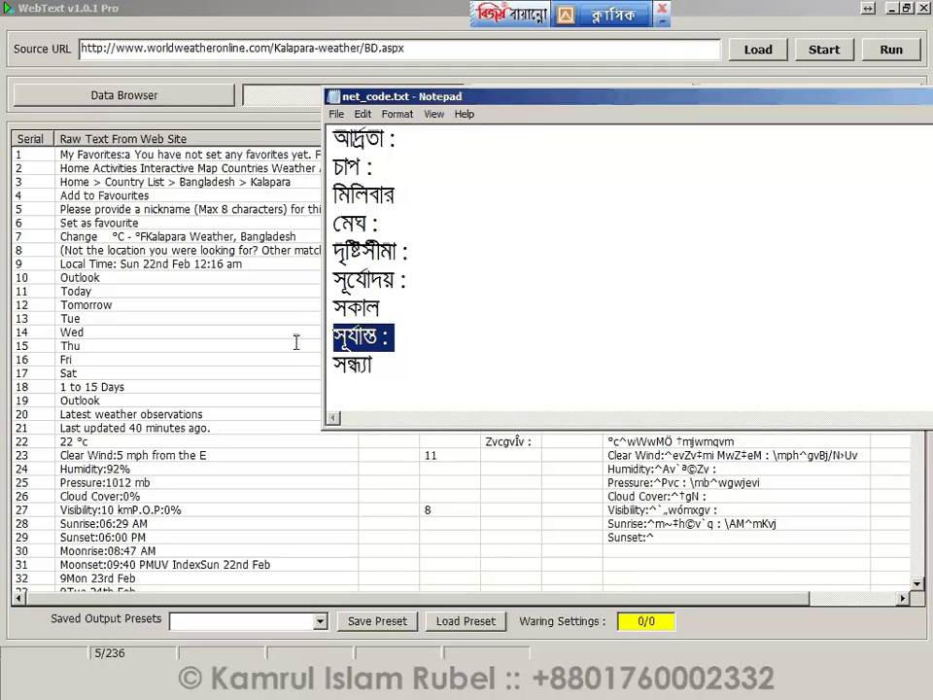
pyautogui.click(681, 538)
pyautogui.click(680, 537)
pyautogui.hotkey('ctrl', 'v')
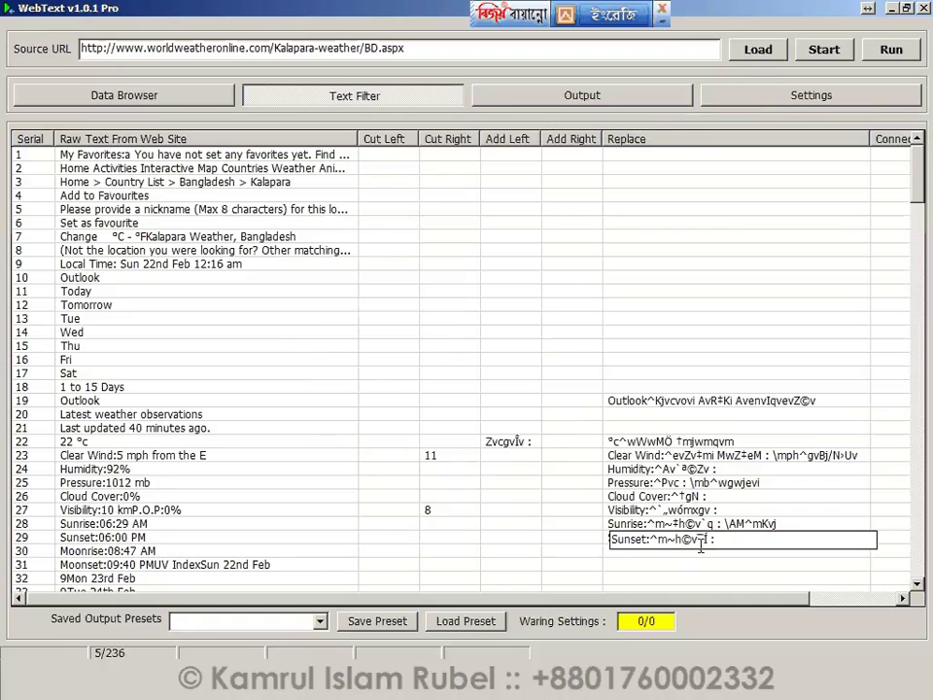
pyautogui.press('Return')
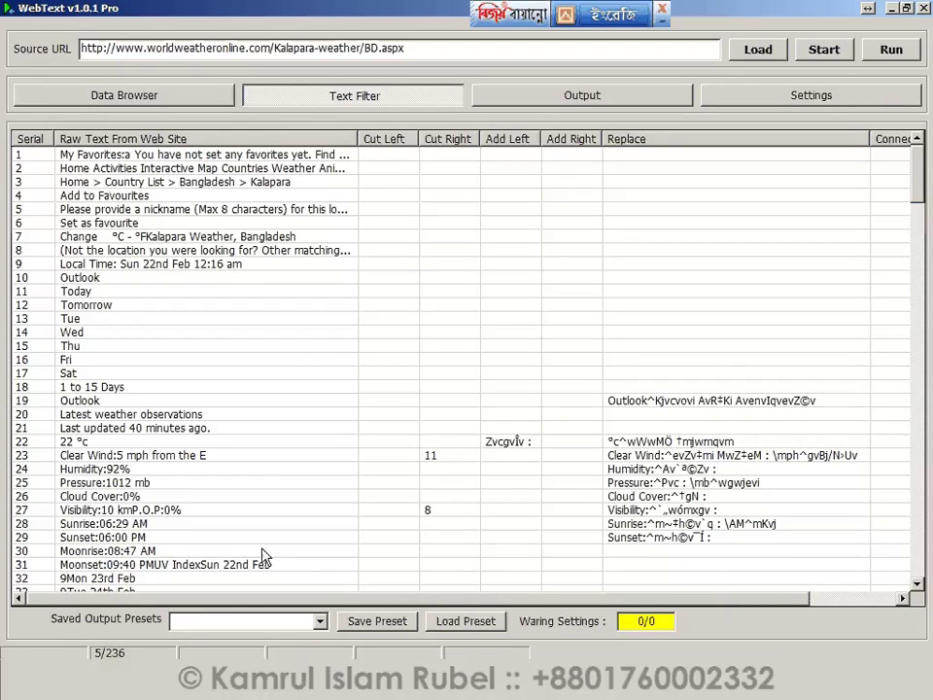
# Copy "PM" from line 29's raw text and append "\PM^" plus the Bangla word "সন্ধ্যা" to that line's Replace value.
pyautogui.click(153, 536)
pyautogui.click(155, 537)
pyautogui.doubleClick(161, 537)
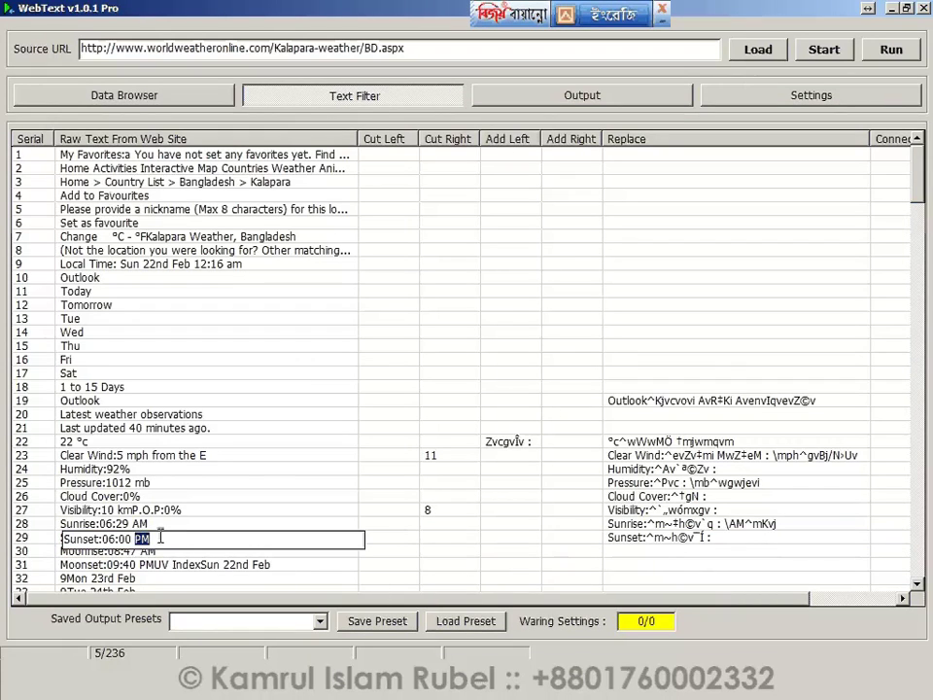
pyautogui.rightClick(153, 538)
pyautogui.click(129, 375)
pyautogui.click(737, 542)
pyautogui.click(753, 540)
pyautogui.write('\\')
pyautogui.hotkey('ctrl', 'v')
pyautogui.write('^mÜ¨v')
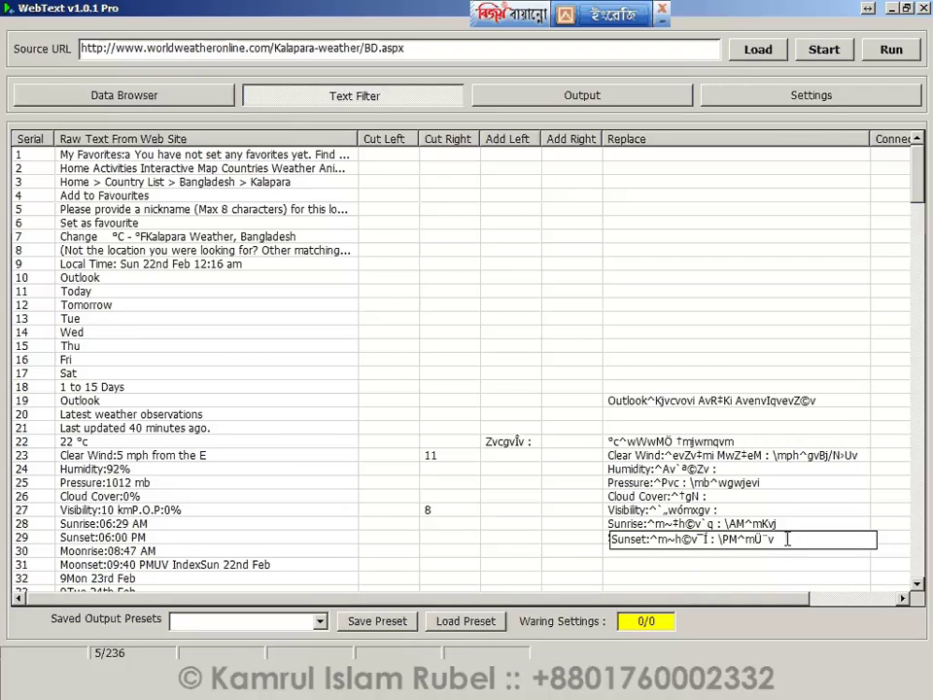
# Set the Index values to 1 for line 19 and 2 through 9 for lines 22 to 29.
pyautogui.click(870, 401)
pyautogui.click(869, 400)
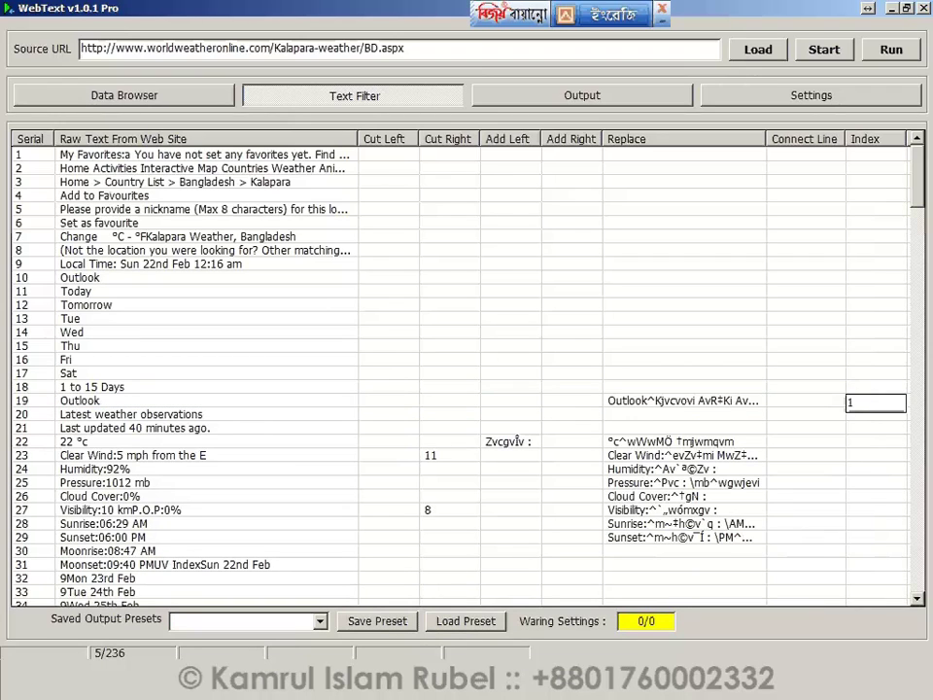
pyautogui.write('1')
pyautogui.press('Return')
pyautogui.click(860, 443)
pyautogui.click(862, 442)
pyautogui.write('2')
pyautogui.press('Return')
pyautogui.write('3 4 5 6 7 ')
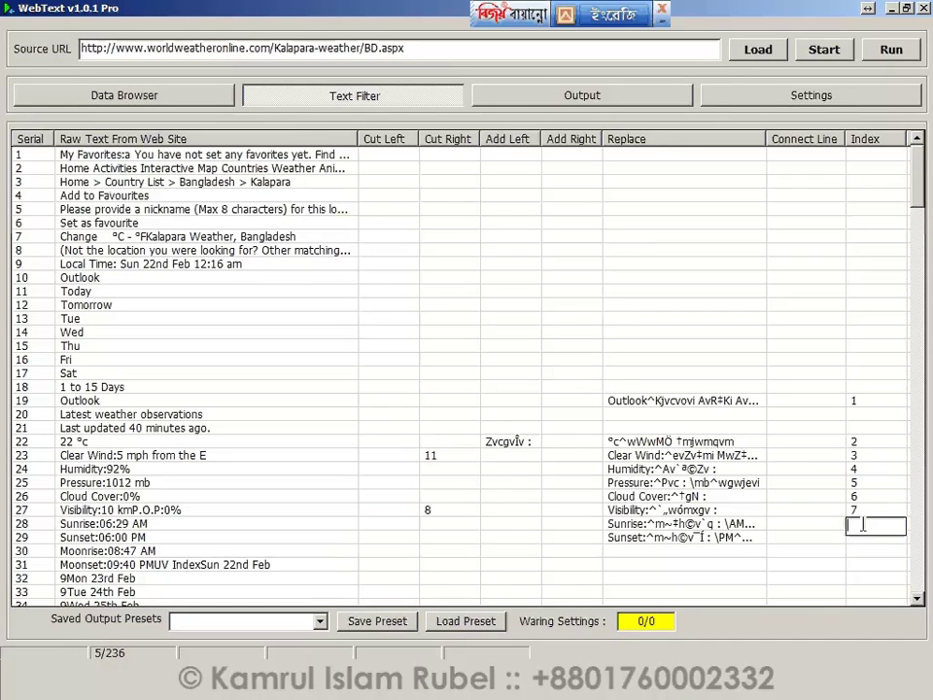
pyautogui.write('8')
pyautogui.press('Return')
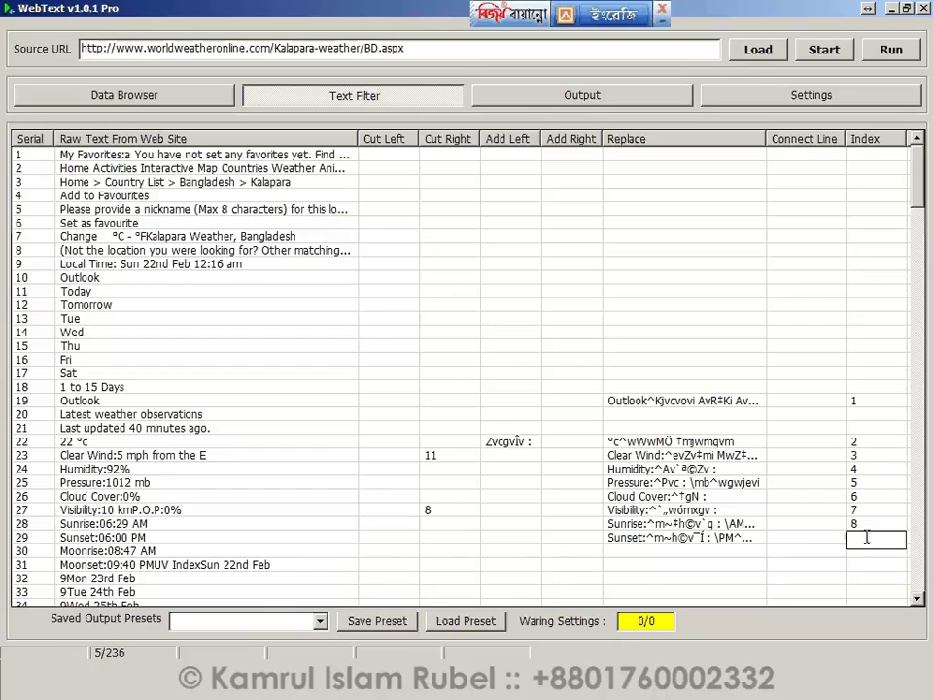
pyautogui.write('9')
pyautogui.press('Tab')
# Save the filter settings as an output preset named Weather_Kalapara.
pyautogui.write('Weather_Kalapara')
pyautogui.click(377, 620)
pyautogui.click(439, 391)
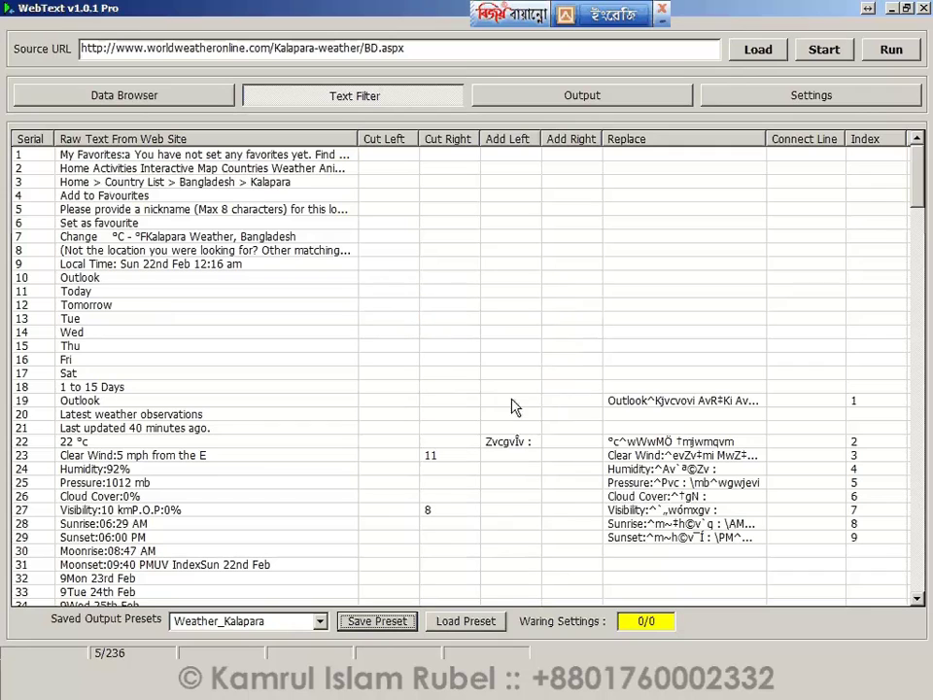
# Pause the data loading in the Data Browser and set the output list's font to KarnaphuliMJ, size 16.
pyautogui.click(166, 98)
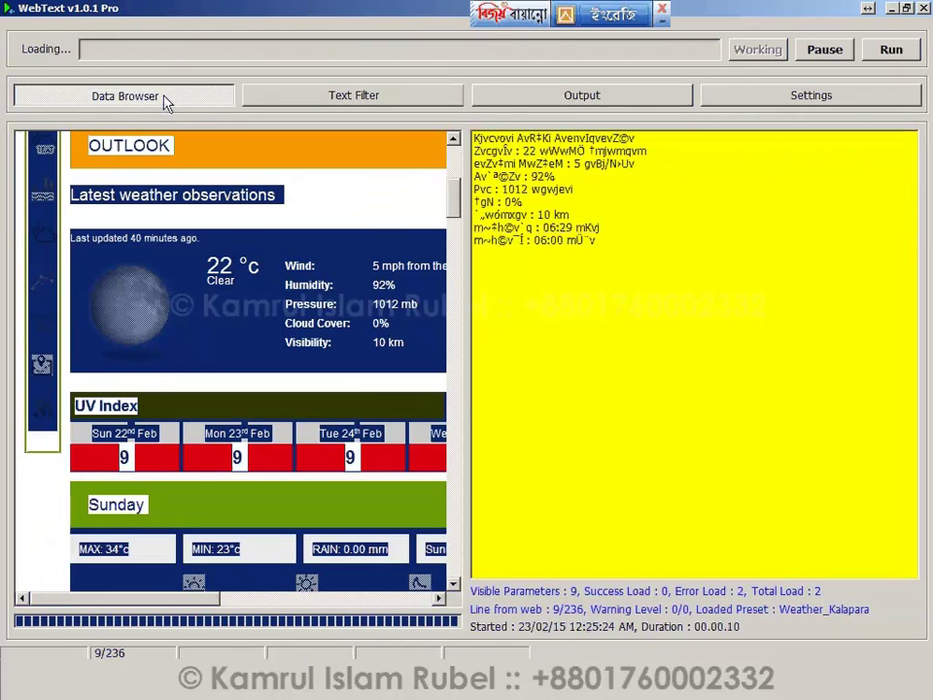
pyautogui.click(818, 54)
pyautogui.doubleClick(521, 189)
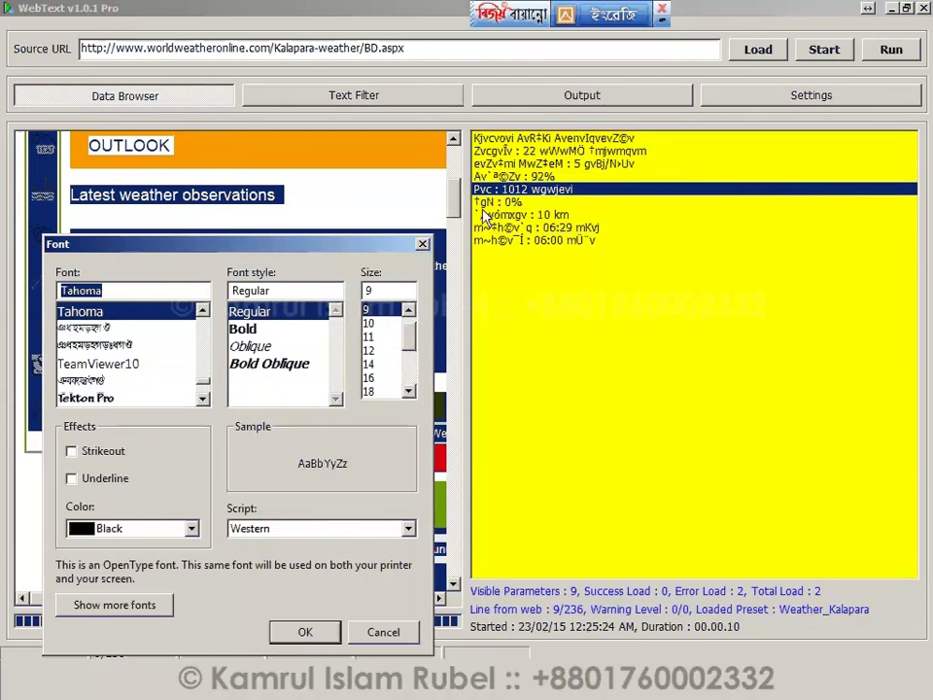
pyautogui.write('ka')
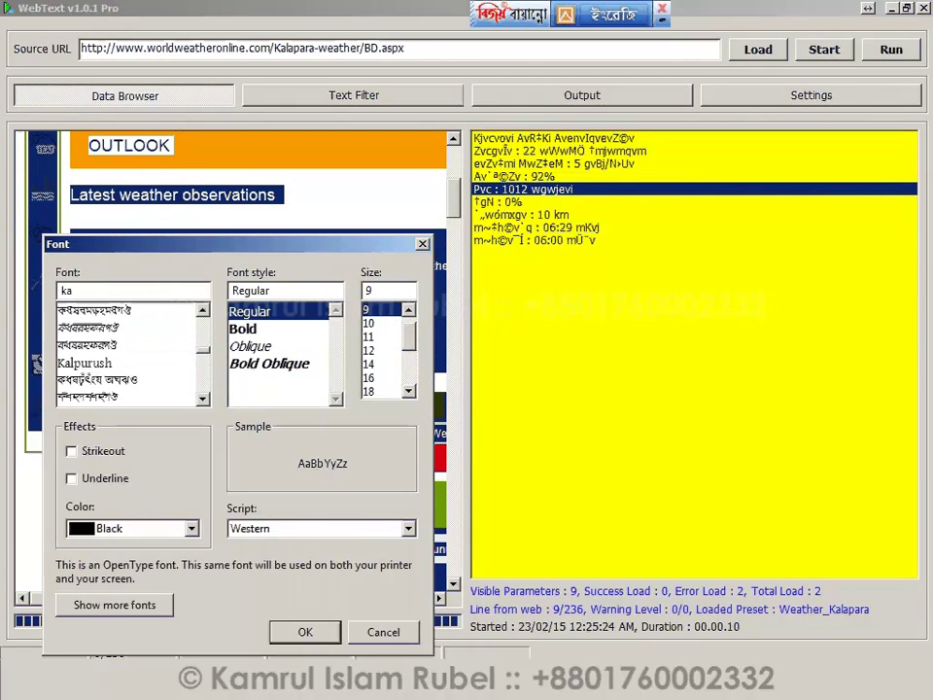
pyautogui.write('rn')
pyautogui.click(368, 377)
pyautogui.click(305, 631)
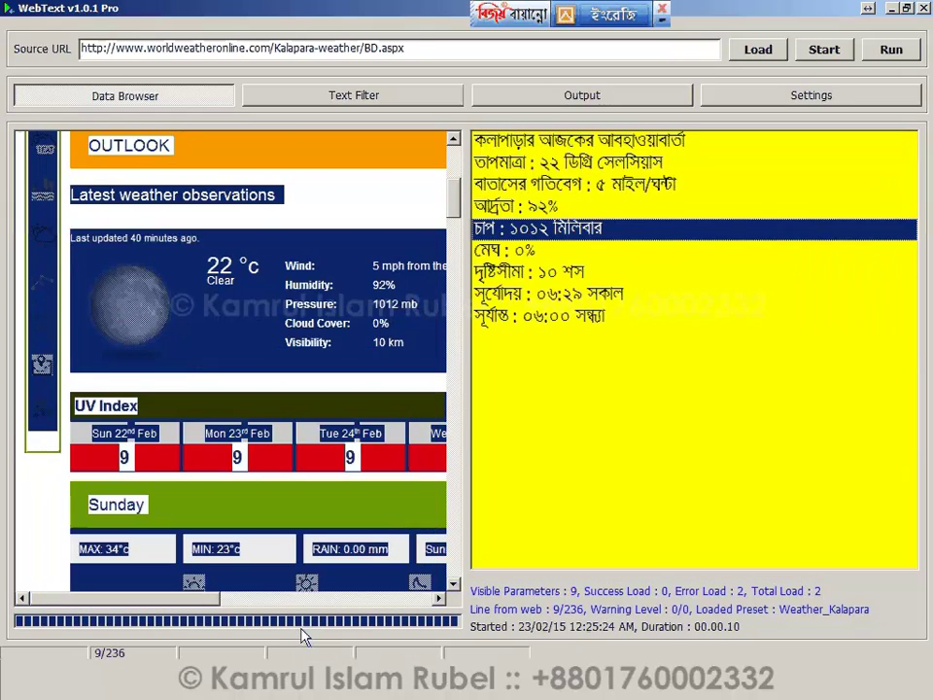
# Copy "km" from line 27's raw text and append "\km^" to the end of that line's Replace value.
pyautogui.click(573, 323)
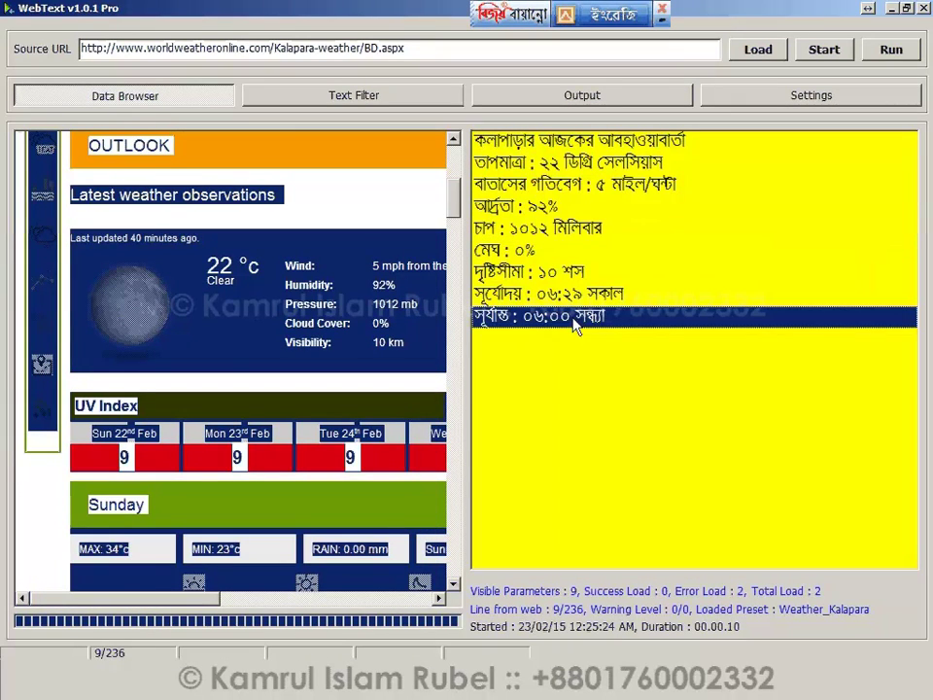
pyautogui.click(568, 276)
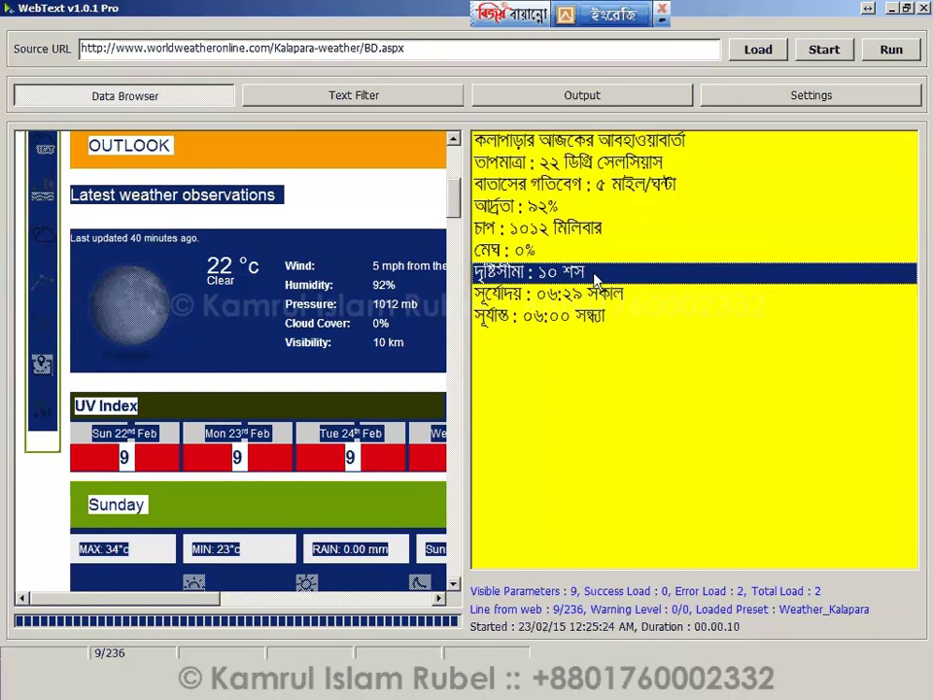
pyautogui.doubleClick(568, 276)
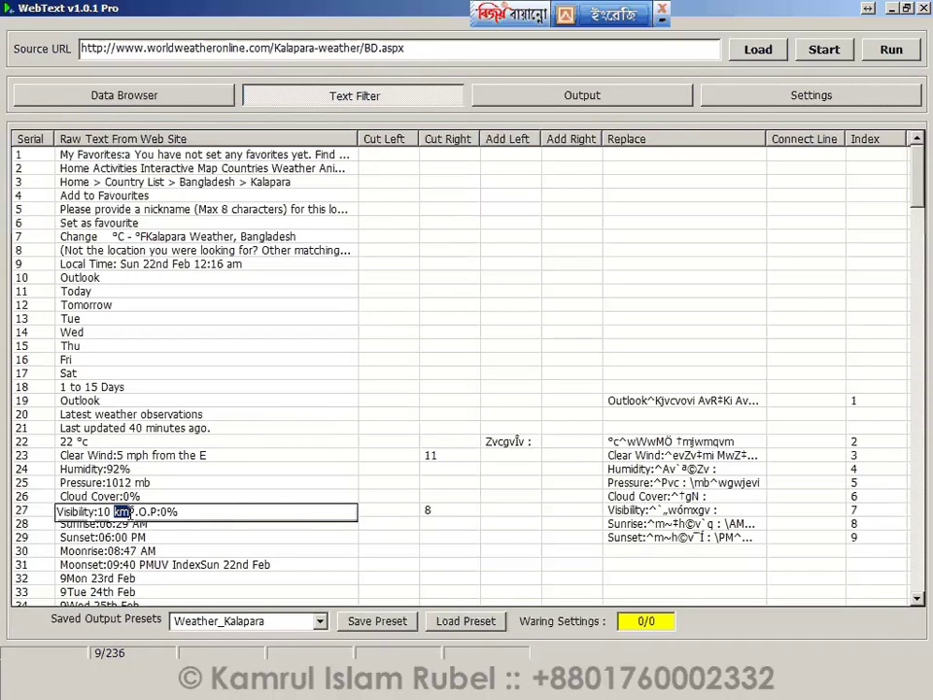
pyautogui.click(644, 512)
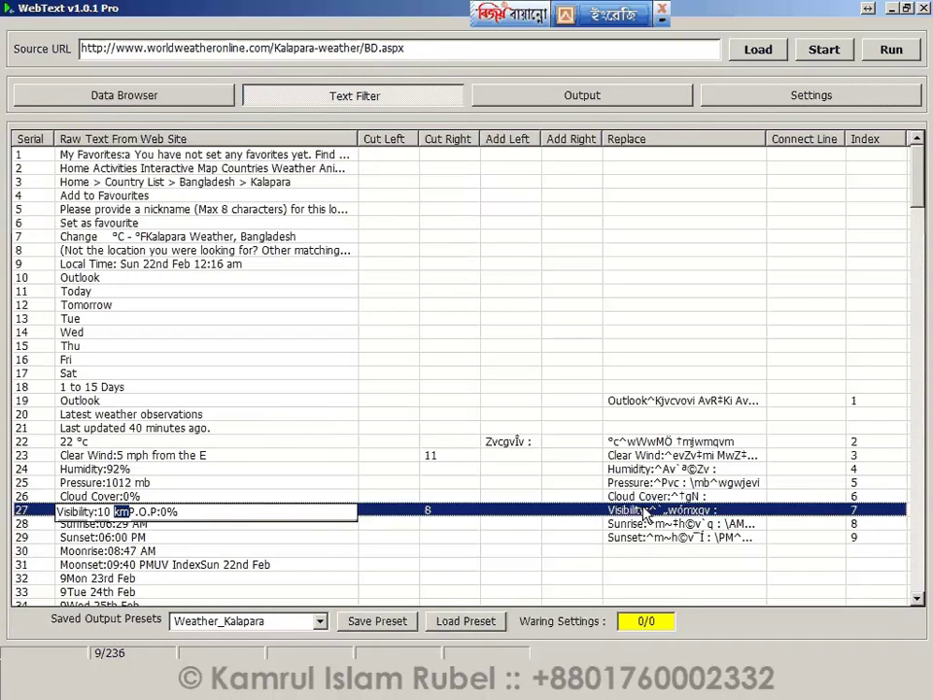
pyautogui.click(643, 511)
pyautogui.click(733, 508)
pyautogui.write('\\')
pyautogui.write('^')
pyautogui.press('Tab')
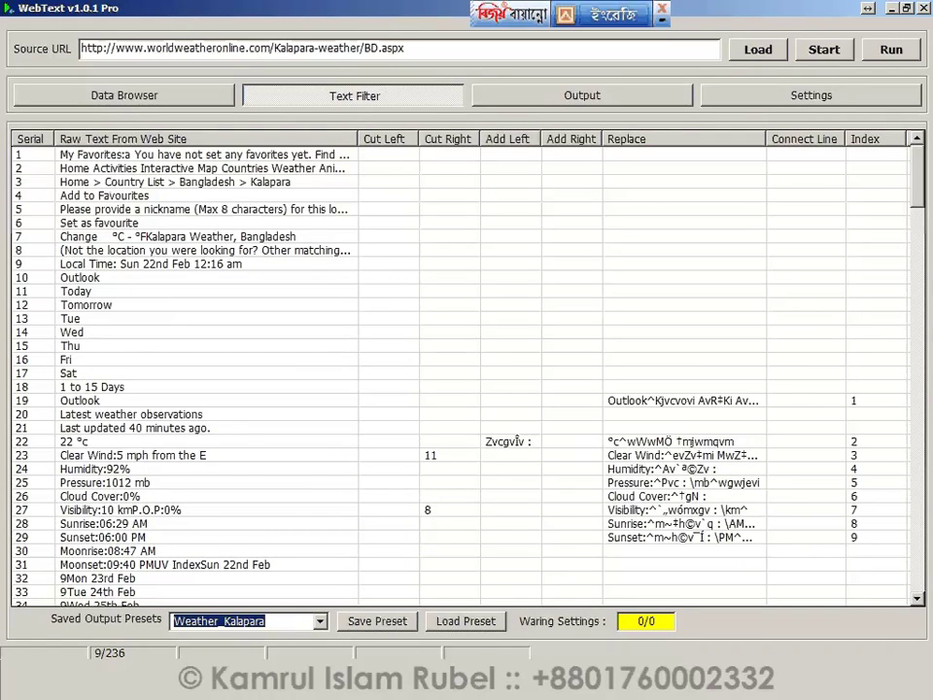
# Copy "কিমি" from Notepad and append it after "\km^" in line 27's Replace value in WebText.
pyautogui.hotkey('alt', 'Tab')
pyautogui.moveTo(385, 390); pyautogui.dragTo(321, 388)
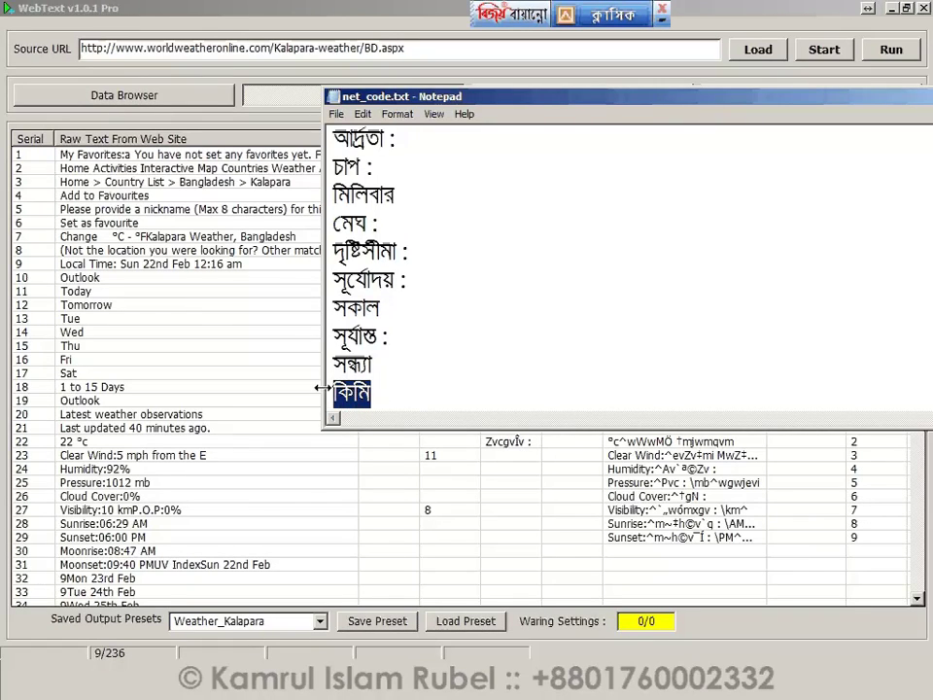
pyautogui.click(131, 510)
pyautogui.doubleClick(754, 510)
pyautogui.click(755, 510)
pyautogui.hotkey('ctrl', 'v')
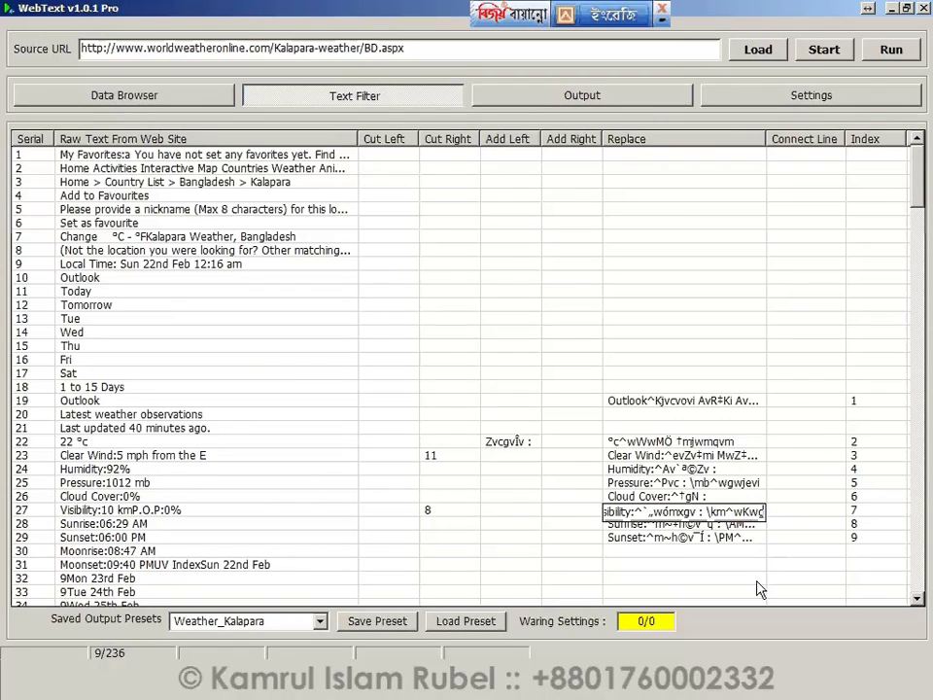
pyautogui.press('Tab')
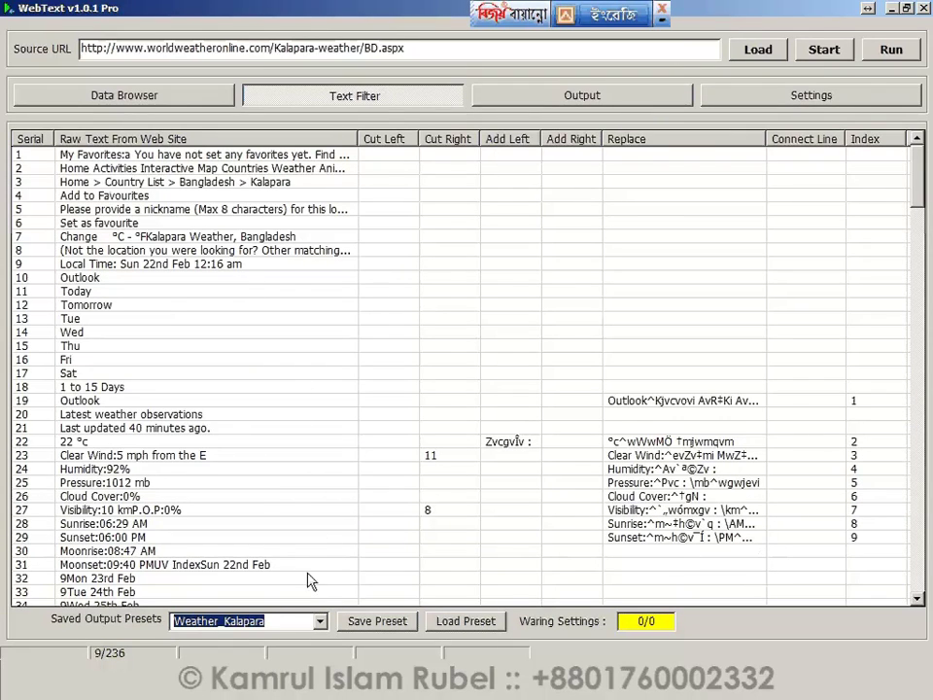
# Save the Weather_Kalapara preset again, check the output in the Data Browser and pause the data loading.
pyautogui.click(375, 620)
pyautogui.click(506, 393)
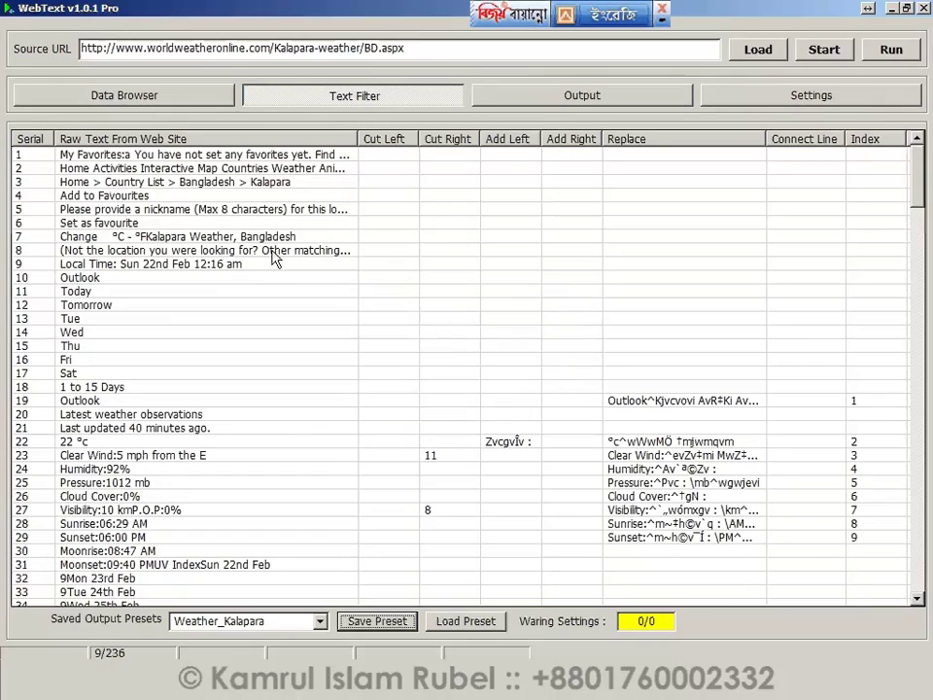
pyautogui.click(178, 97)
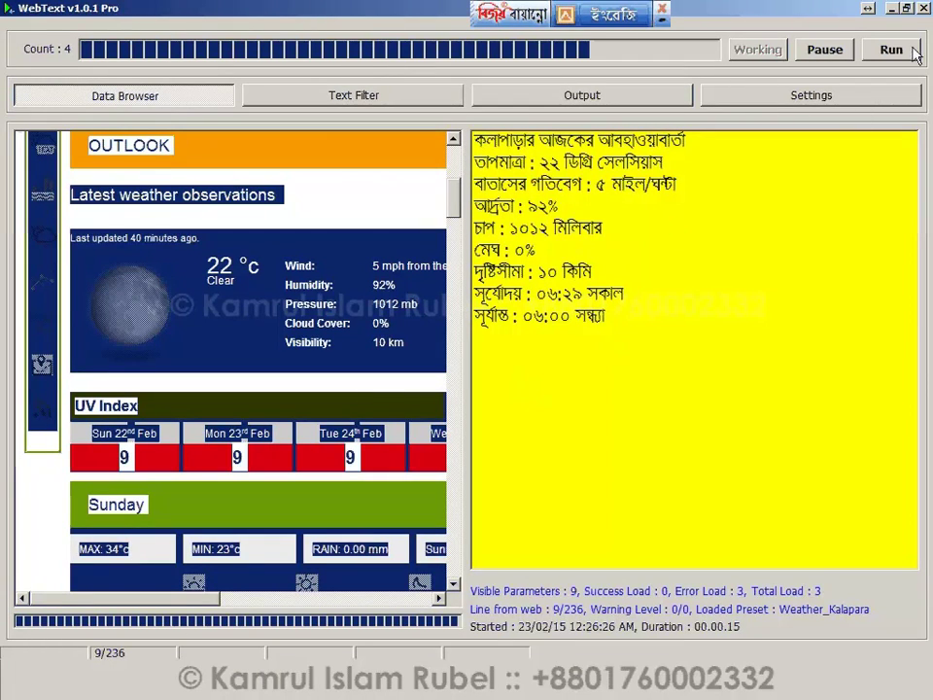
pyautogui.click(826, 50)
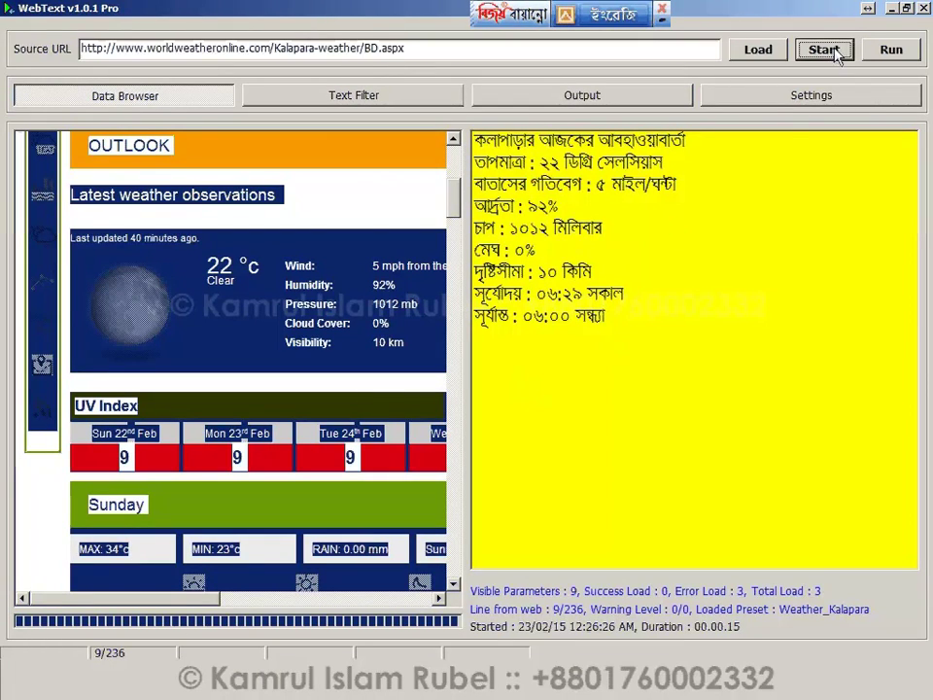
# Set the on-screen output's text font to KarnaphuliMJ.
pyautogui.click(622, 100)
pyautogui.click(217, 345)
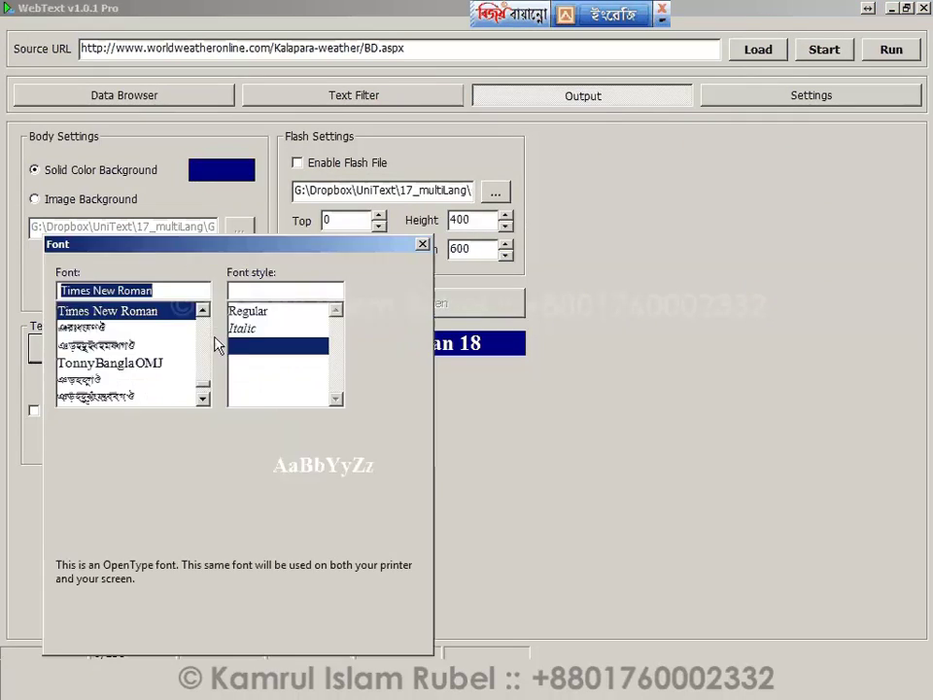
pyautogui.click(302, 642)
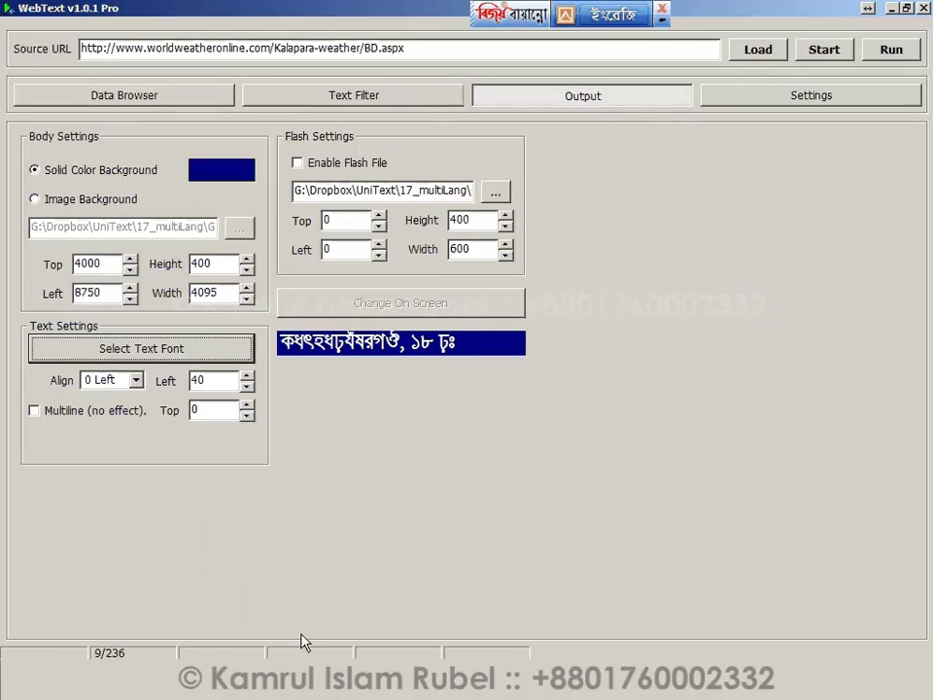
# Set the output text's Top offset to 54 and run the on-screen output.
pyautogui.click(247, 405)
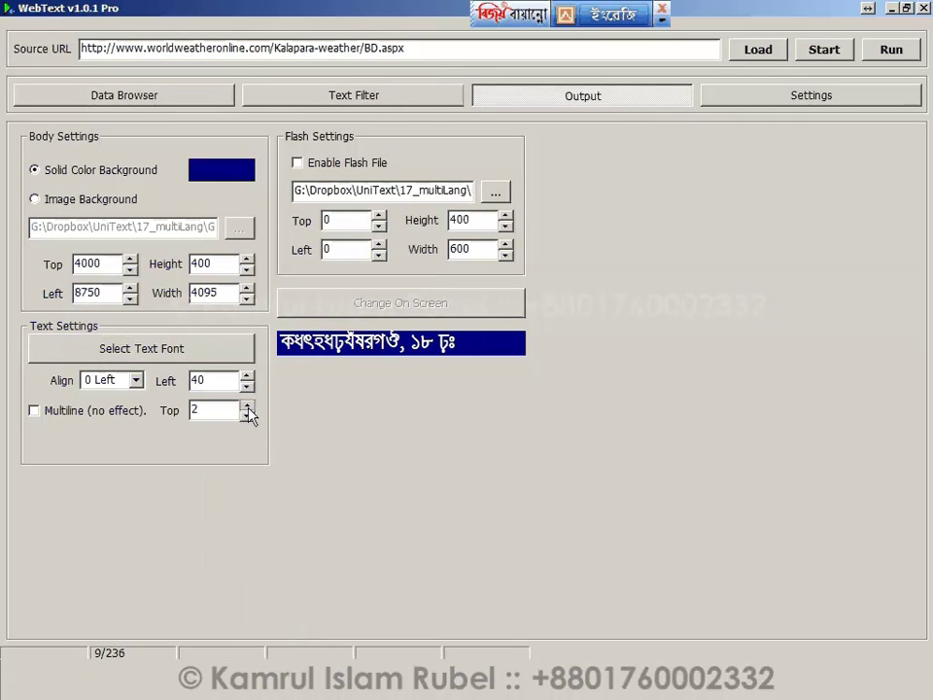
pyautogui.moveTo(248, 407); pyautogui.dragTo(248, 407)
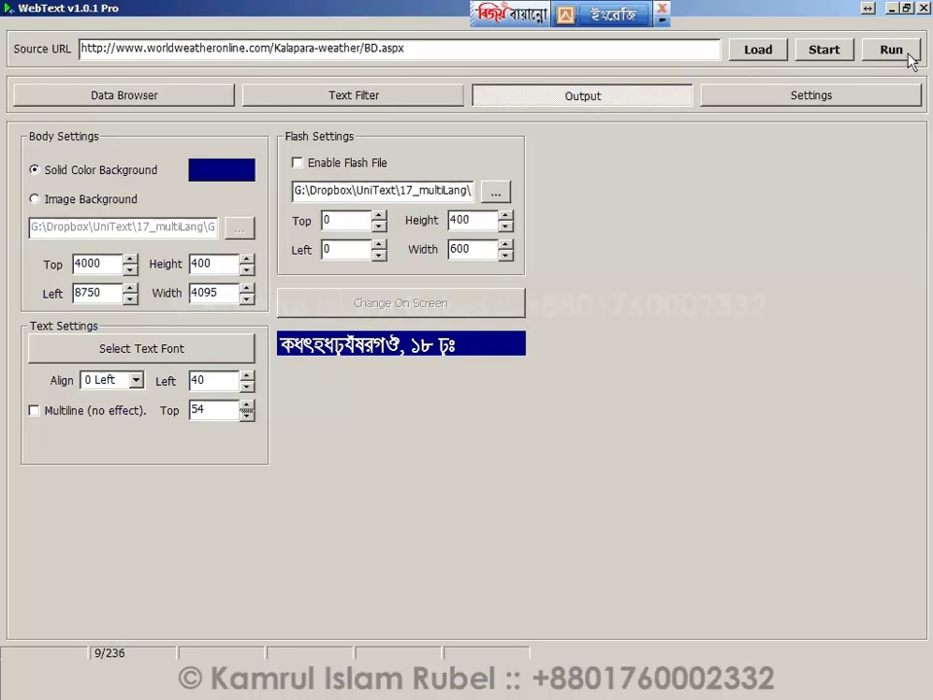
pyautogui.click(909, 56)
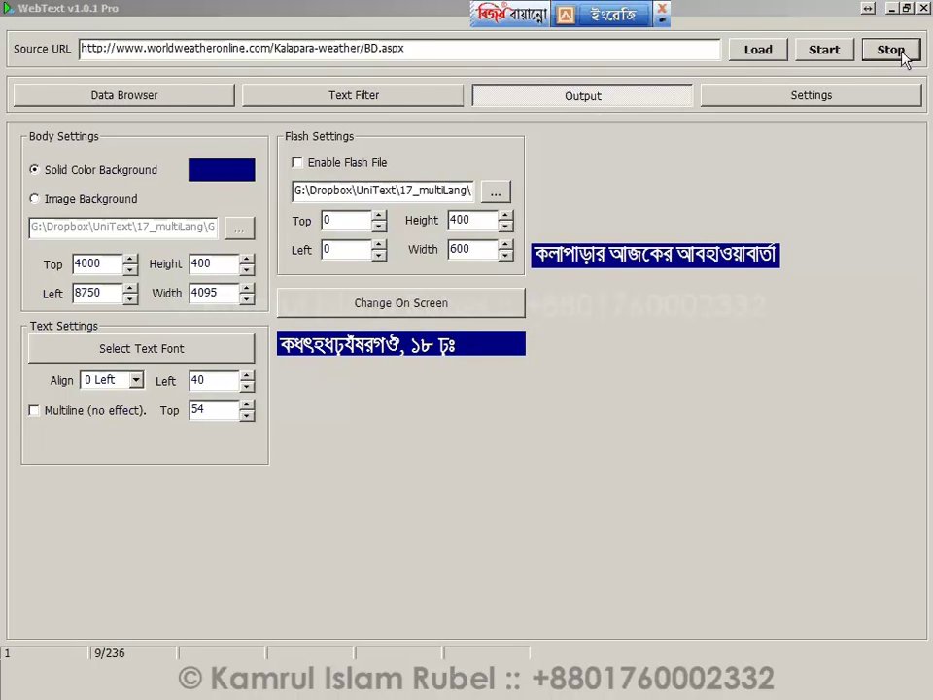
pyautogui.click(893, 50)
# Set the data reload interval to 60 seconds and return to the Data Browser.
pyautogui.click(812, 95)
pyautogui.click(203, 164)
pyautogui.click(203, 163)
pyautogui.click(203, 164)
pyautogui.click(203, 156)
pyautogui.click(203, 157)
pyautogui.click(203, 156)
pyautogui.moveTo(202, 158); pyautogui.dragTo(202, 158)
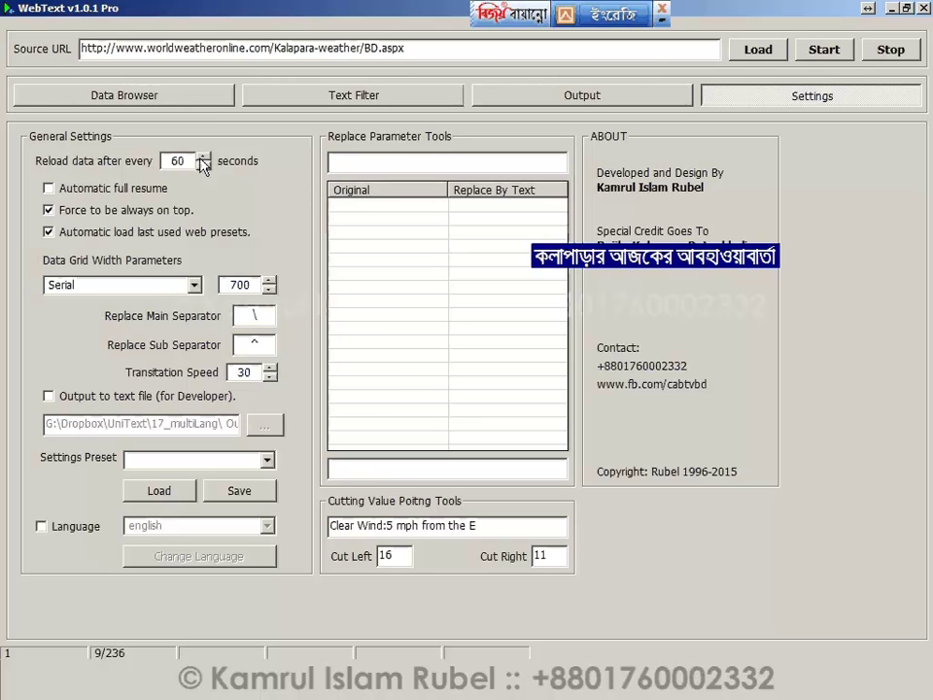
pyautogui.click(175, 102)
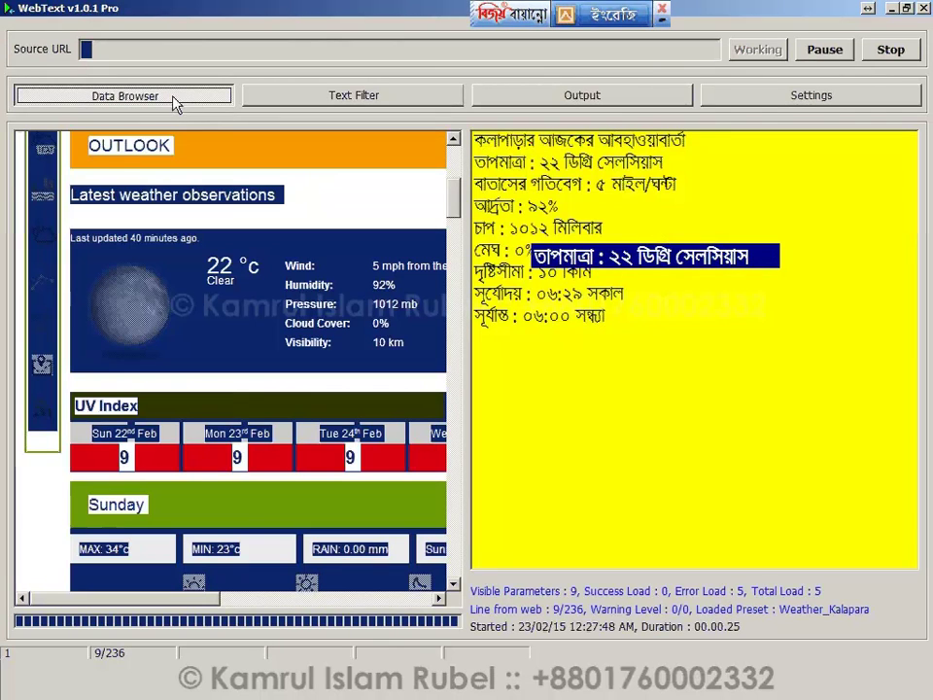